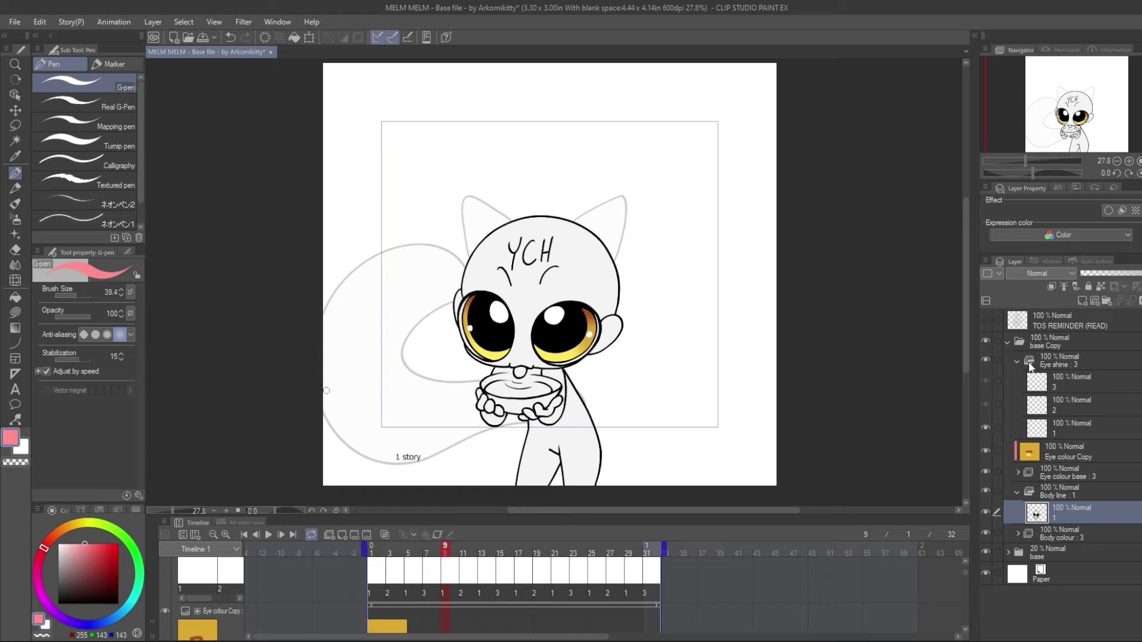
# Delete all three cels from the Body colour animation folder, collapsing it and the Eye shine folder
pyautogui.click(1017, 360)
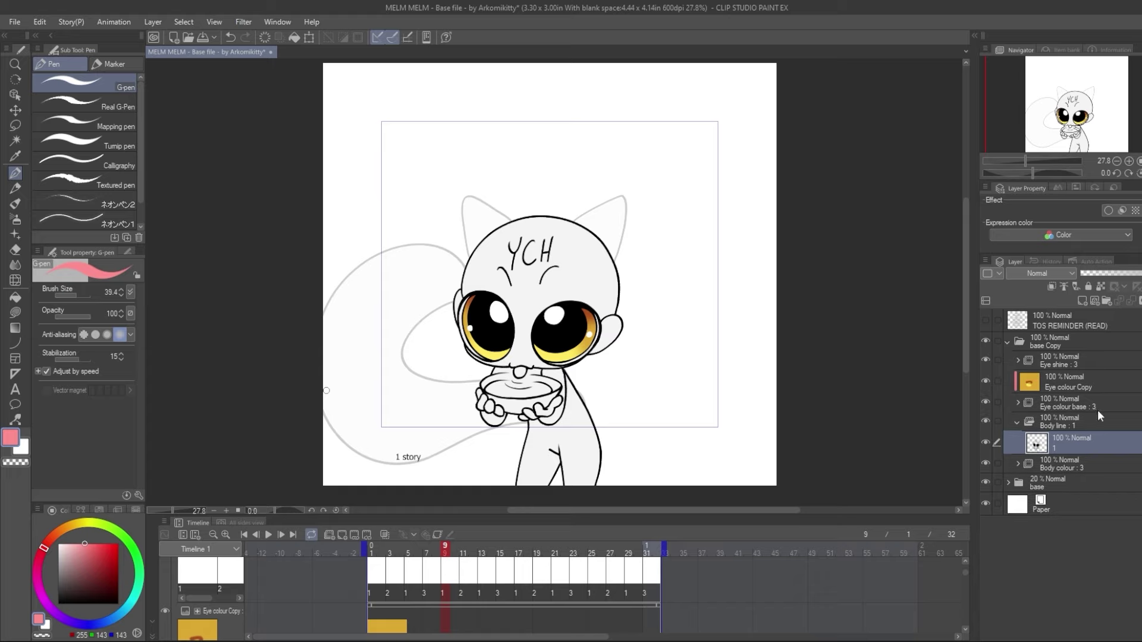
pyautogui.click(1050, 464)
pyautogui.click(1016, 464)
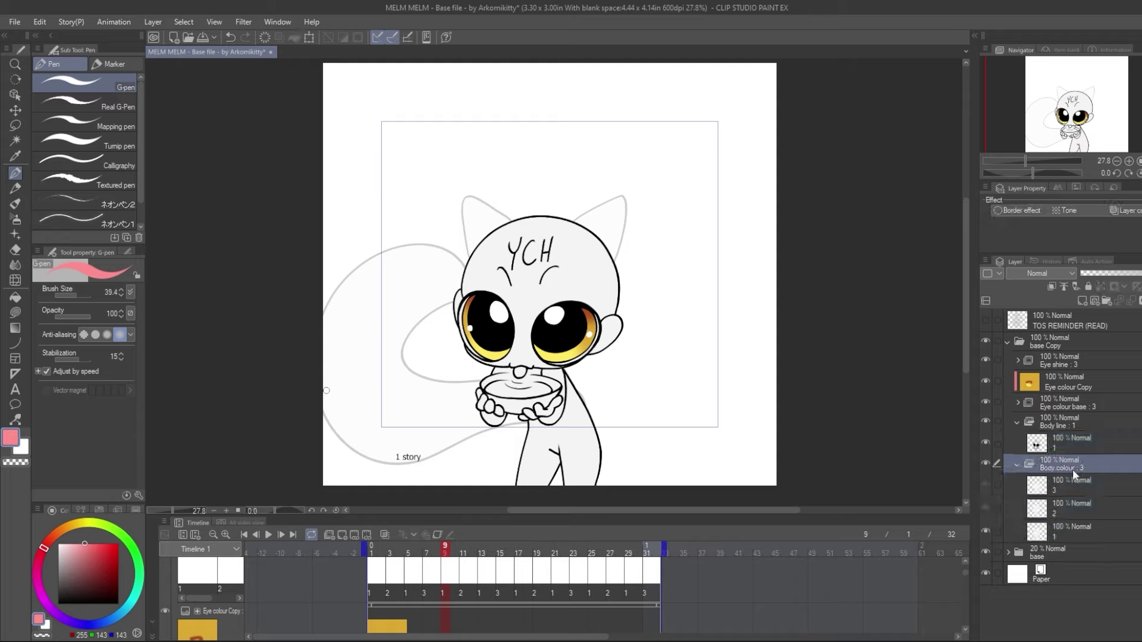
pyautogui.click(1069, 484)
pyautogui.press('Delete')
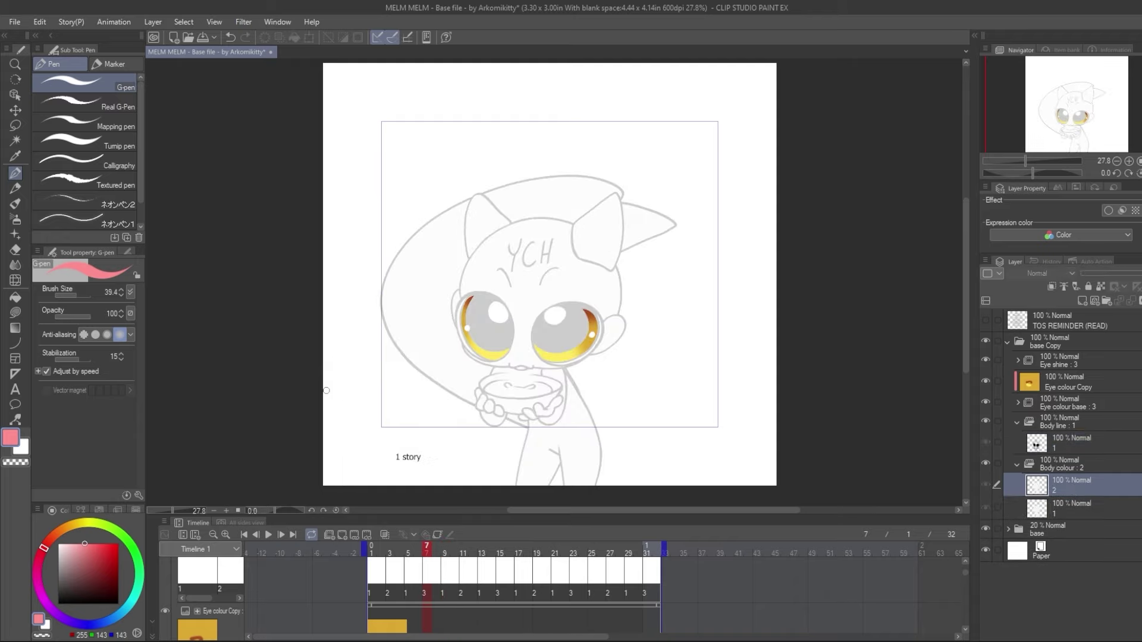
pyautogui.click(1016, 464)
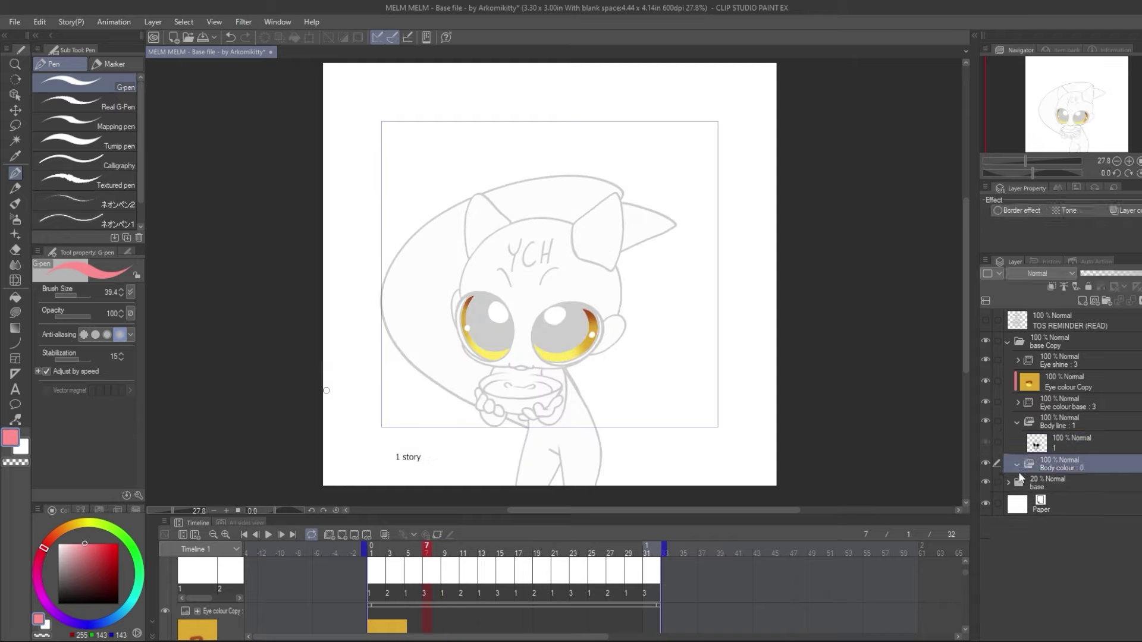
# Select the Body line cel, then enlarge the timeline and check the frames of the emptied Body colour track
pyautogui.click(1037, 451)
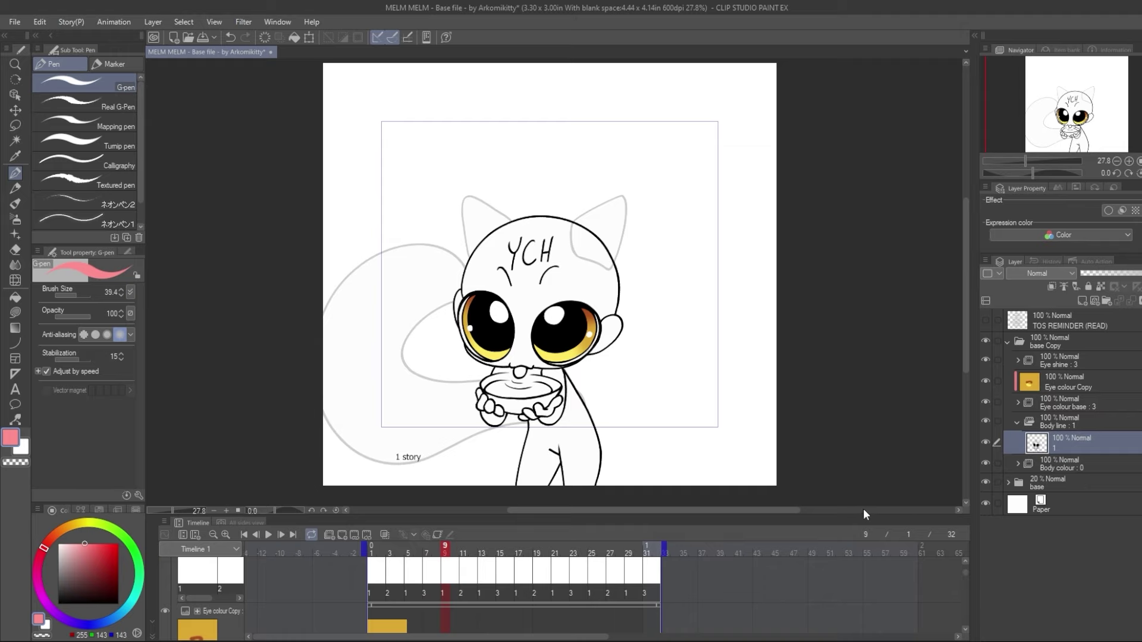
pyautogui.moveTo(863, 513); pyautogui.dragTo(881, 301)
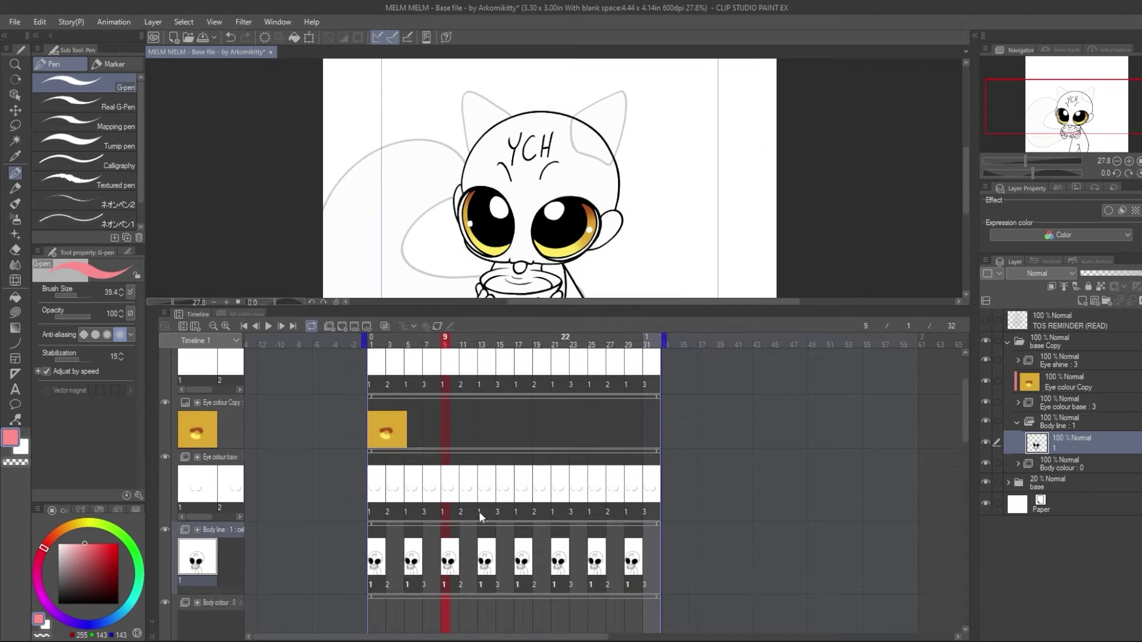
pyautogui.moveTo(964, 389); pyautogui.dragTo(962, 423)
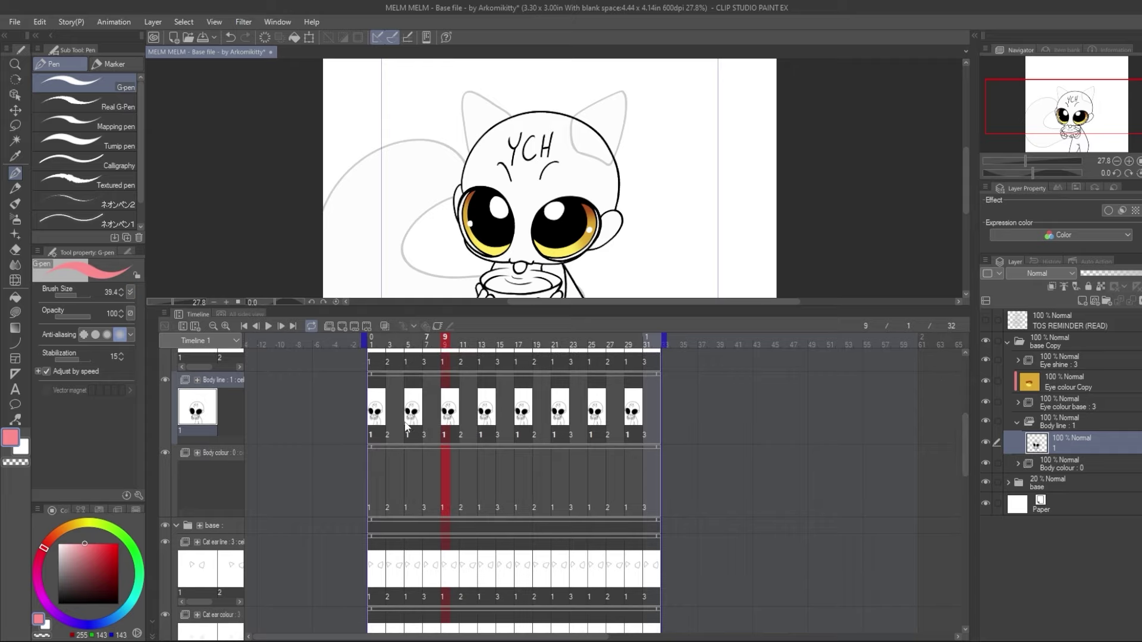
pyautogui.moveTo(344, 475); pyautogui.dragTo(808, 481)
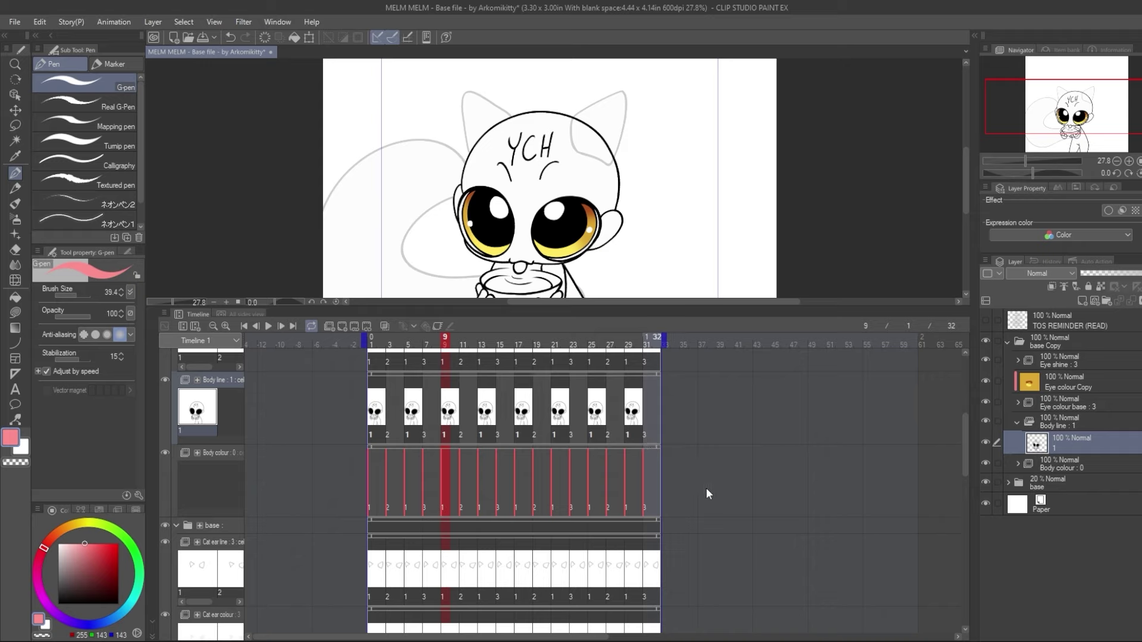
pyautogui.click(722, 482)
# Collapse the base Copy folder, shrink the timeline back to its smaller height and go to the first frame
pyautogui.click(1008, 343)
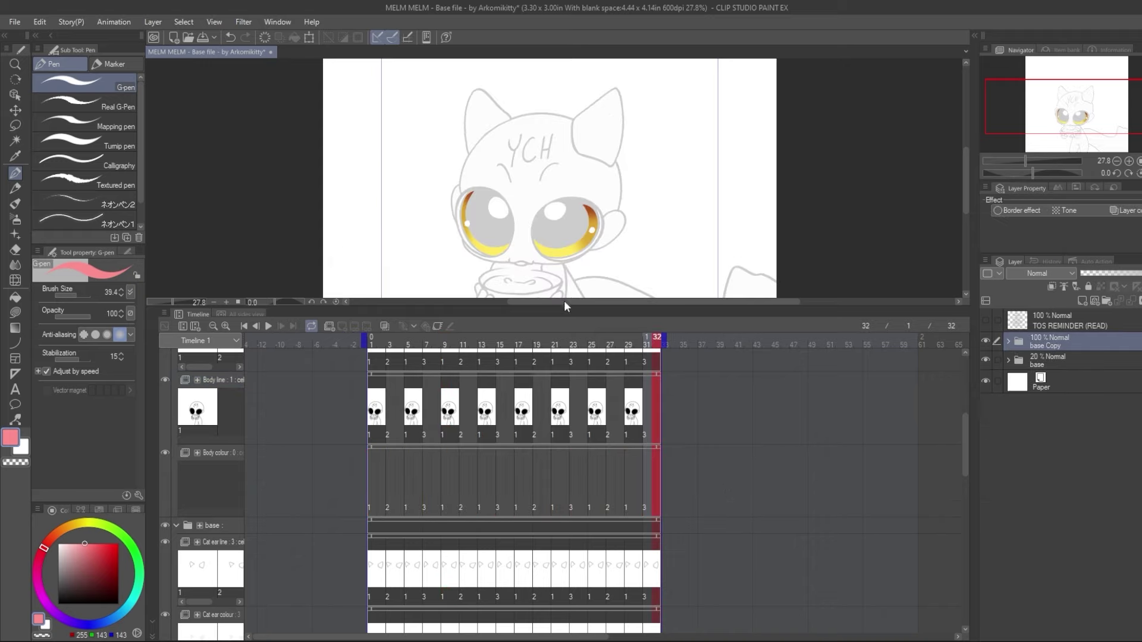
pyautogui.moveTo(565, 308); pyautogui.dragTo(565, 515)
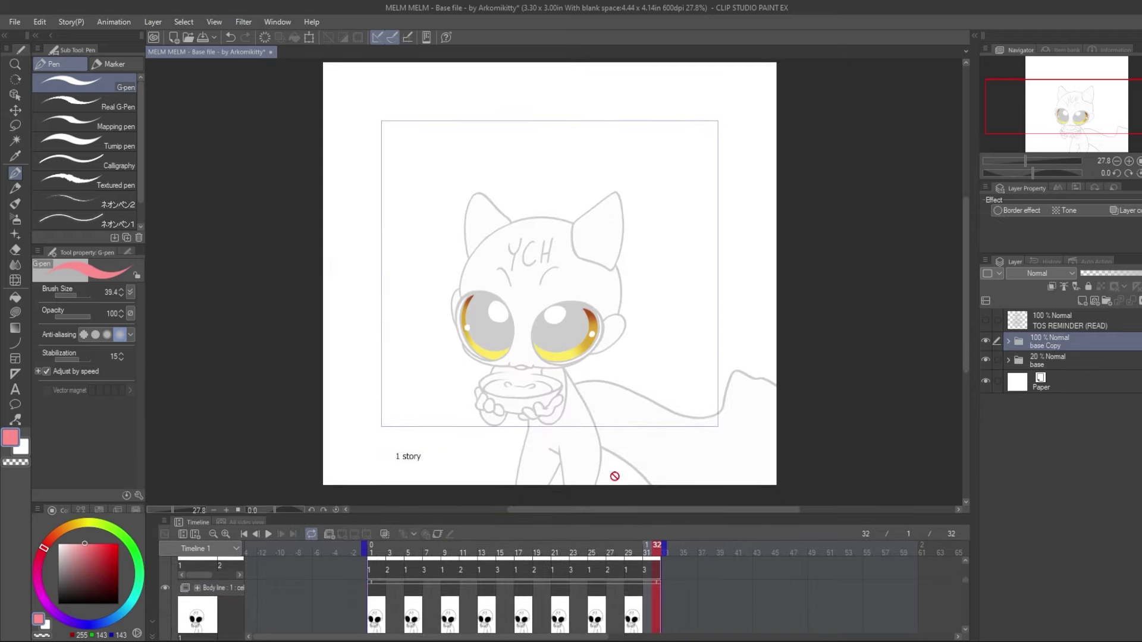
pyautogui.moveTo(1085, 122); pyautogui.dragTo(1097, 117)
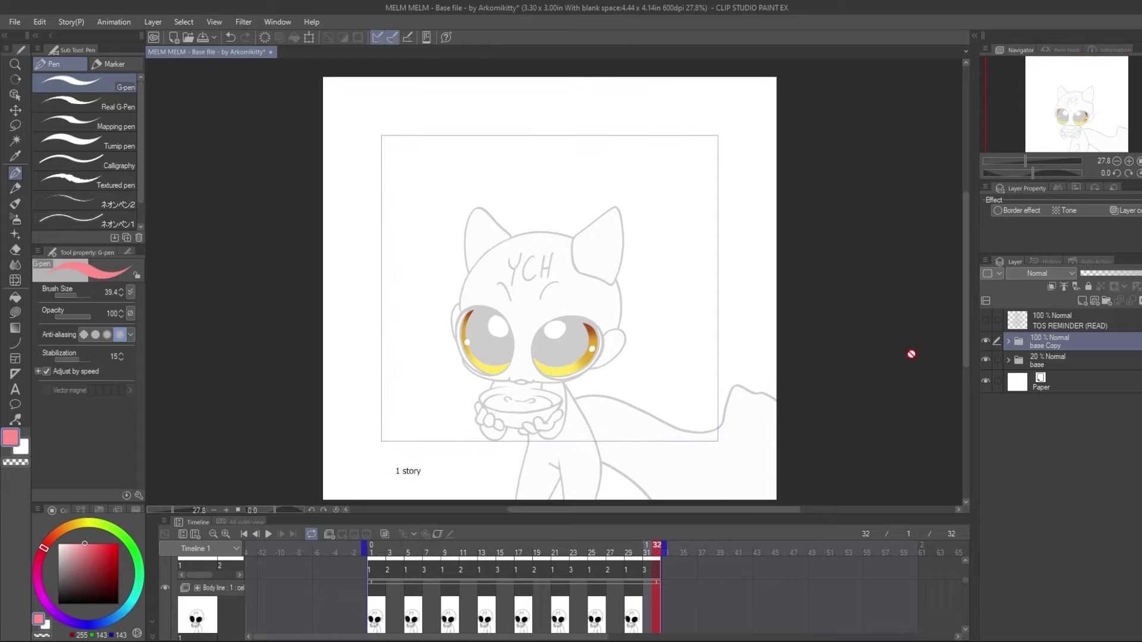
pyautogui.click(245, 533)
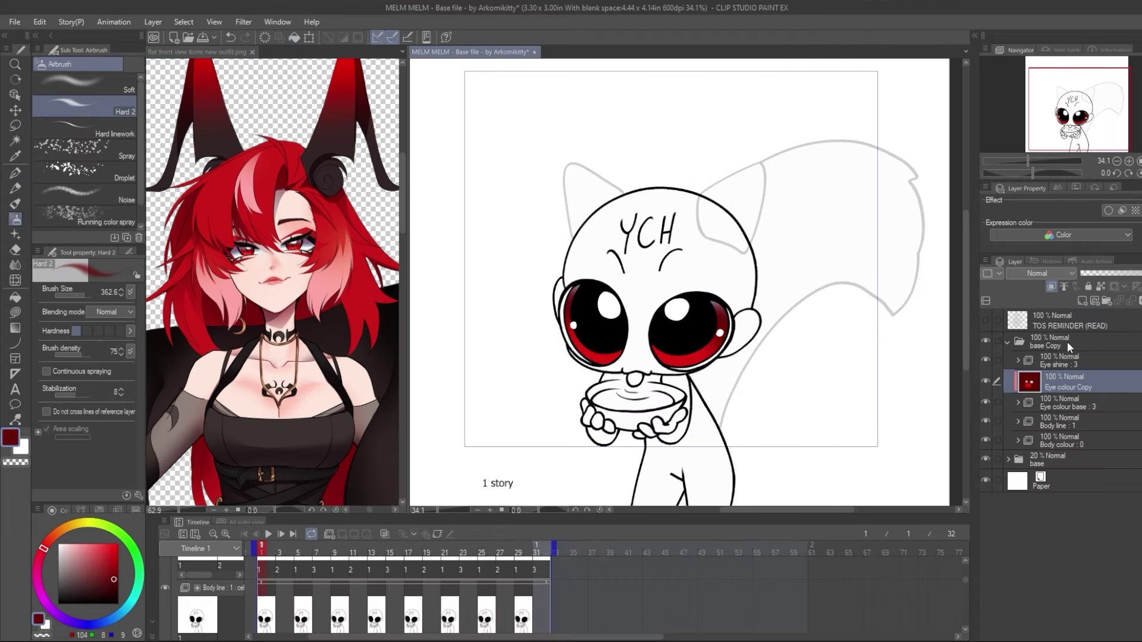
# Draw pointed black eyelashes around both eyes on the Body line cel with the Design pencil 2
pyautogui.scroll(3, 758, 315)
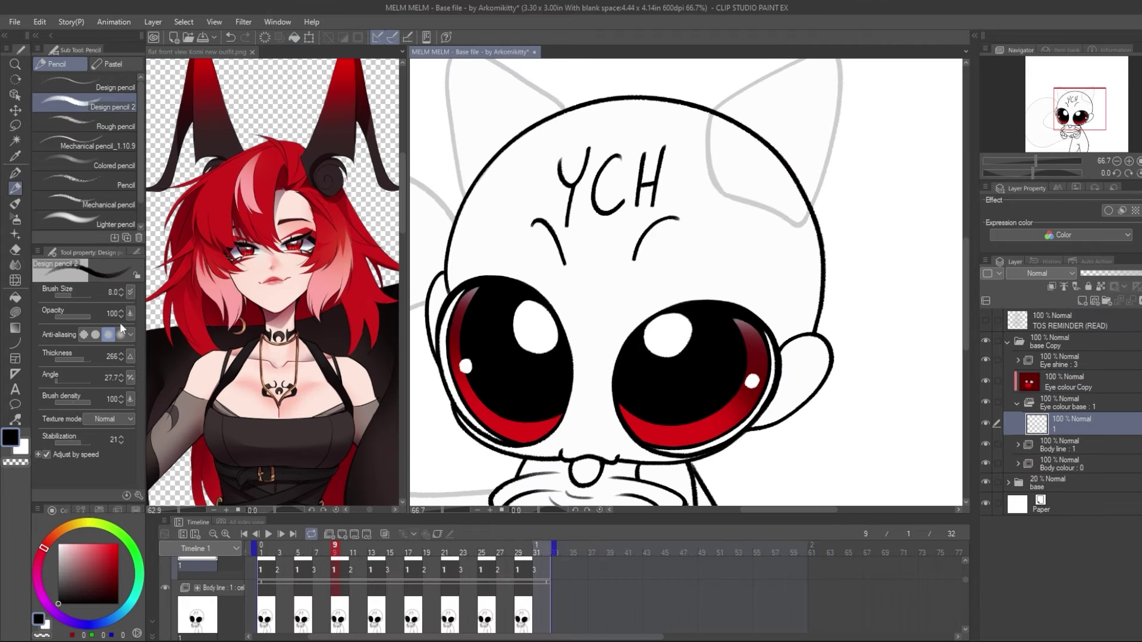
pyautogui.scroll(2, 518, 211)
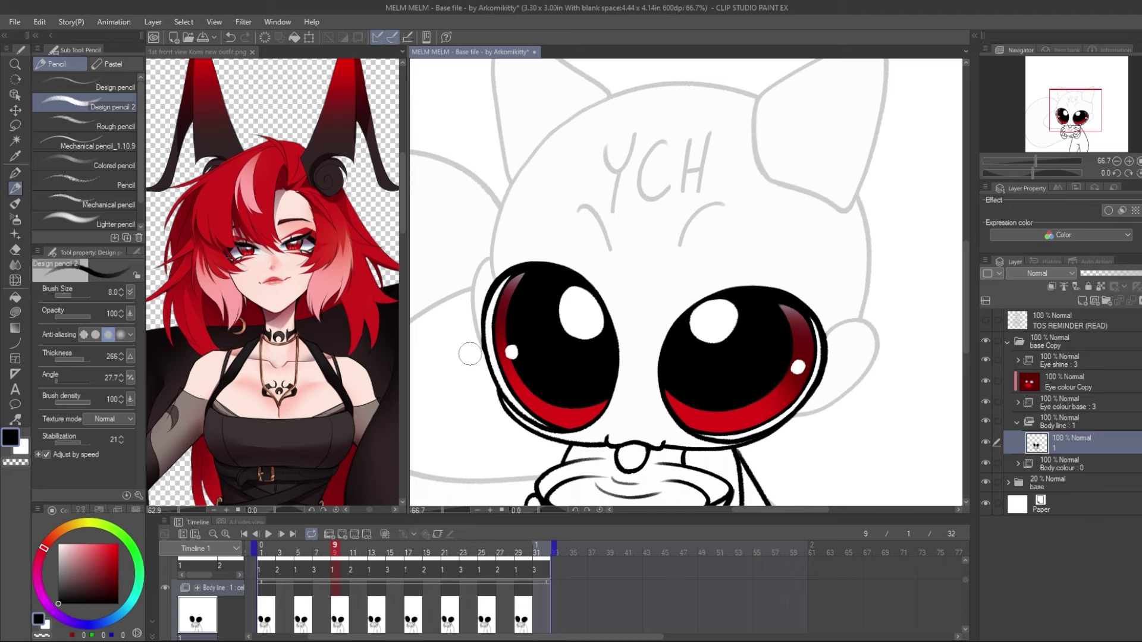
pyautogui.moveTo(519, 212); pyautogui.dragTo(519, 290)
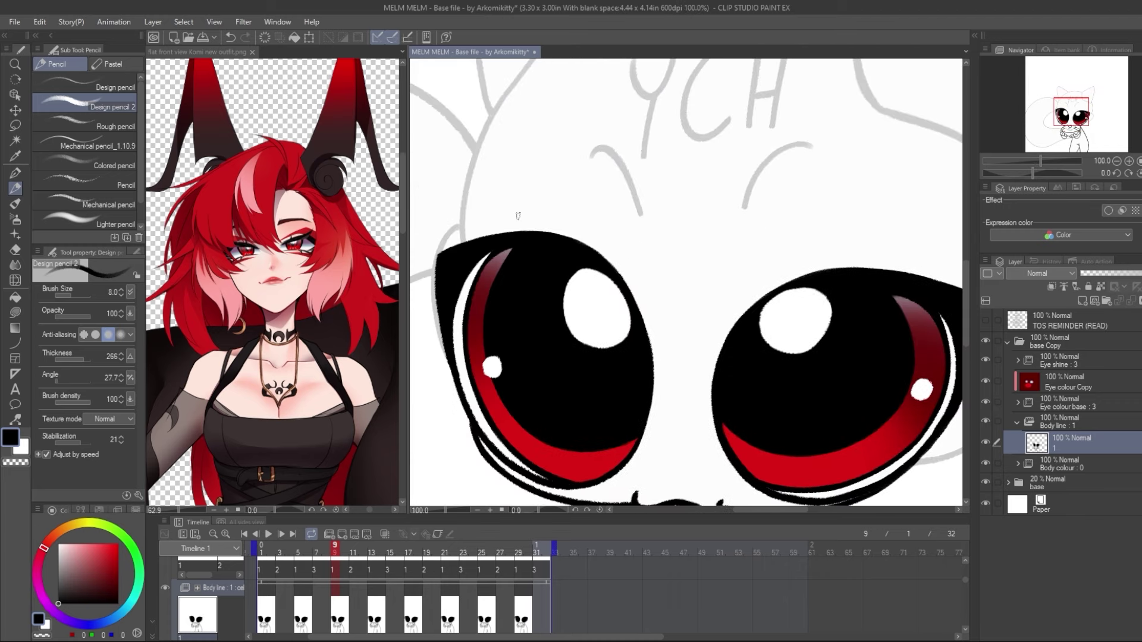
pyautogui.moveTo(595, 250); pyautogui.dragTo(588, 208)
pyautogui.moveTo(684, 291); pyautogui.dragTo(681, 275)
pyautogui.moveTo(832, 297); pyautogui.dragTo(830, 288)
pyautogui.moveTo(937, 255); pyautogui.dragTo(942, 241)
pyautogui.moveTo(493, 271); pyautogui.dragTo(476, 257)
# Draw thick angled eyebrows over the faint brow guides above both eyes
pyautogui.click(1117, 160)
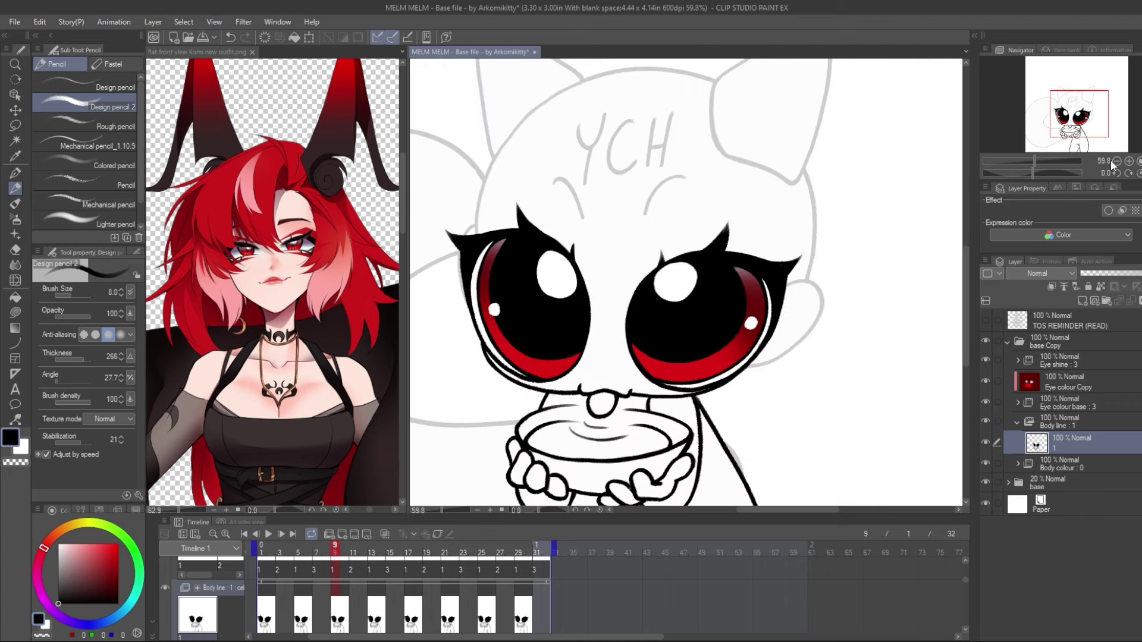
pyautogui.click(1116, 160)
pyautogui.moveTo(690, 193); pyautogui.dragTo(654, 232)
pyautogui.moveTo(574, 196); pyautogui.dragTo(591, 235)
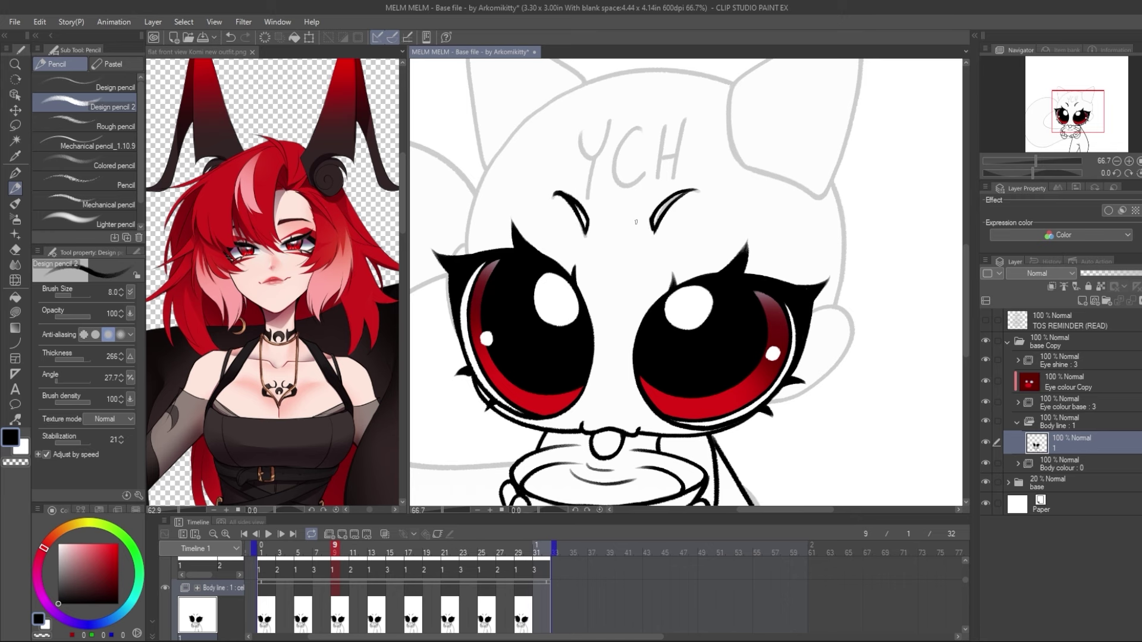
# Draw the dress outline below the bowl, with a flared side and a folded hem across the hips
pyautogui.scroll(-3, 683, 280)
pyautogui.click(1129, 160)
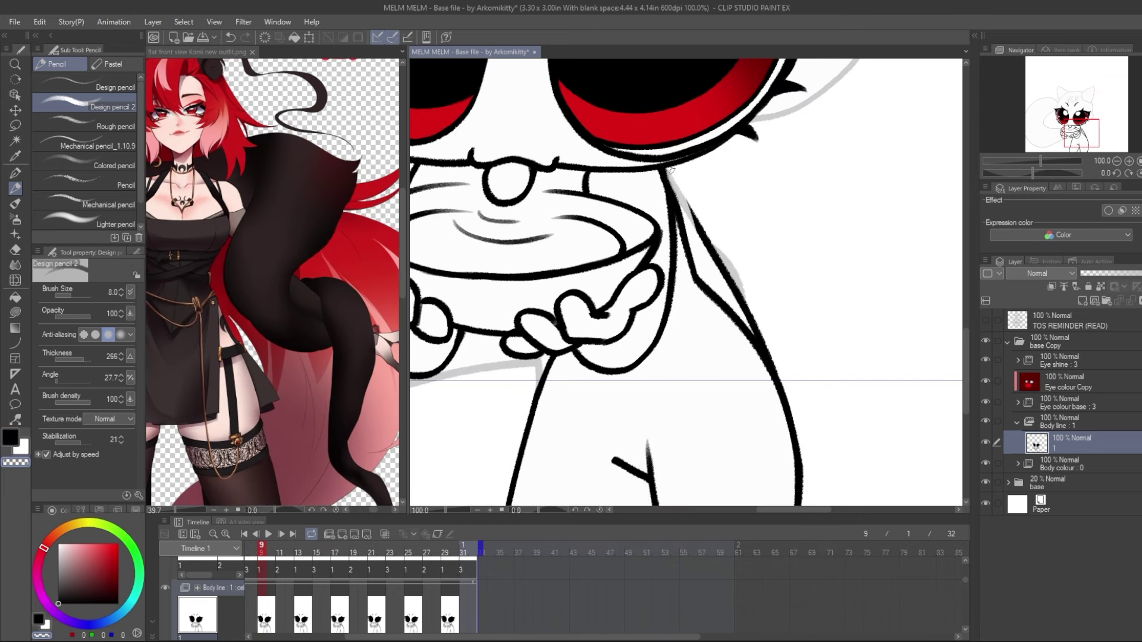
pyautogui.scroll(-3, 713, 267)
pyautogui.moveTo(714, 360)
pyautogui.mouseDown()
pyautogui.moveTo(729, 178)
pyautogui.moveTo(850, 339)
pyautogui.mouseUp()
pyautogui.moveTo(738, 178); pyautogui.dragTo(859, 286)
pyautogui.moveTo(553, 401); pyautogui.dragTo(672, 389)
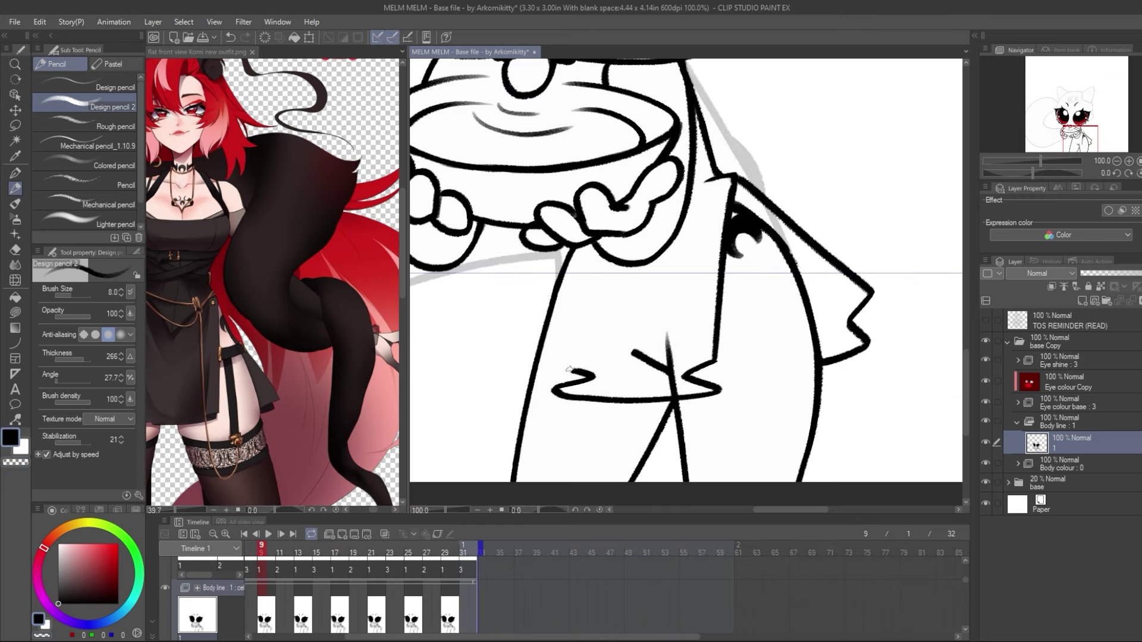
# Draw the vertical panel folds of the dress and the buckled straps around the hips
pyautogui.moveTo(565, 250); pyautogui.dragTo(553, 392)
pyautogui.moveTo(600, 256); pyautogui.dragTo(601, 375)
pyautogui.moveTo(684, 270); pyautogui.dragTo(683, 380)
pyautogui.scroll(-1, 562, 331)
pyautogui.moveTo(688, 291)
pyautogui.mouseDown()
pyautogui.moveTo(736, 296)
pyautogui.moveTo(737, 310)
pyautogui.mouseUp()
pyautogui.scroll(3, 740, 370)
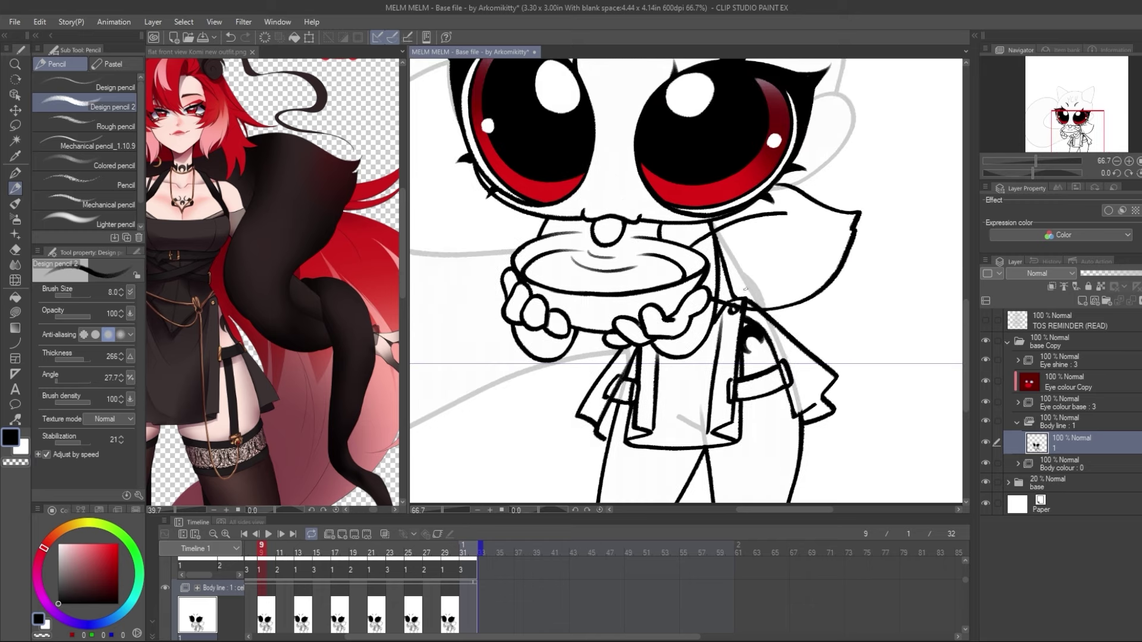
# Draw the long swept fringe, the centre parting and the spiky locks on the left side of the head
pyautogui.scroll(-3, 714, 238)
pyautogui.scroll(2, 702, 119)
pyautogui.moveTo(703, 119); pyautogui.dragTo(675, 277)
pyautogui.scroll(2, 684, 238)
pyautogui.moveTo(443, 155); pyautogui.dragTo(711, 173)
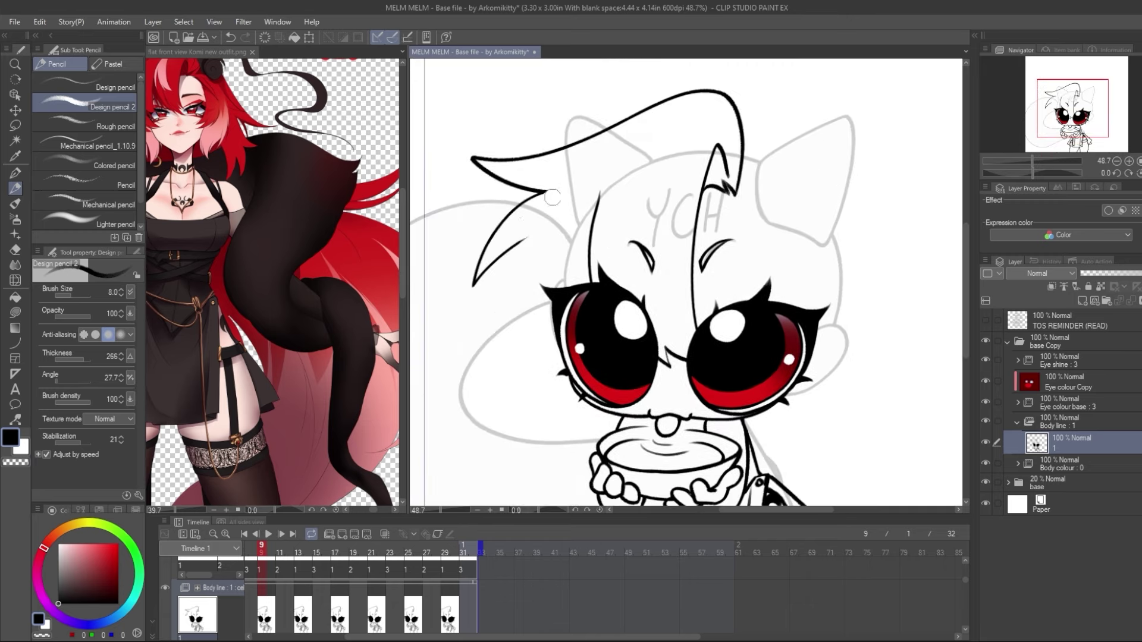
pyautogui.moveTo(494, 238); pyautogui.dragTo(541, 353)
pyautogui.moveTo(674, 137); pyautogui.dragTo(612, 279)
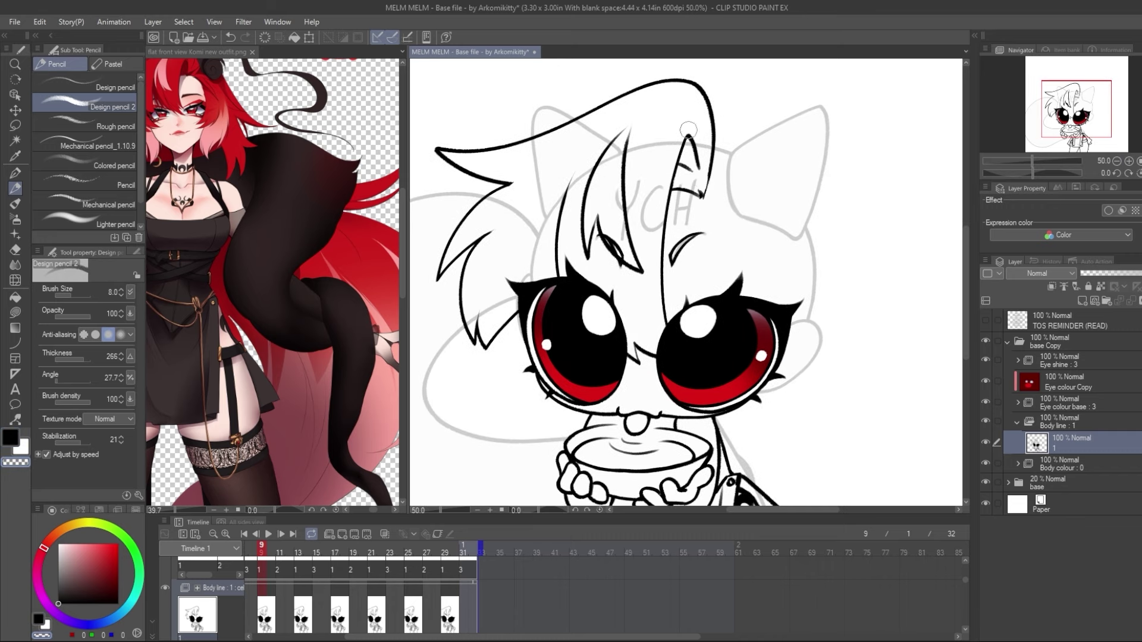
# Draw the layered spiky locks on the right side of the head and finish the hair ends beside the face, undoing a stray stroke
pyautogui.scroll(1, 733, 103)
pyautogui.scroll(-1, 702, 178)
pyautogui.moveTo(642, 166); pyautogui.dragTo(755, 279)
pyautogui.moveTo(726, 226); pyautogui.dragTo(762, 253)
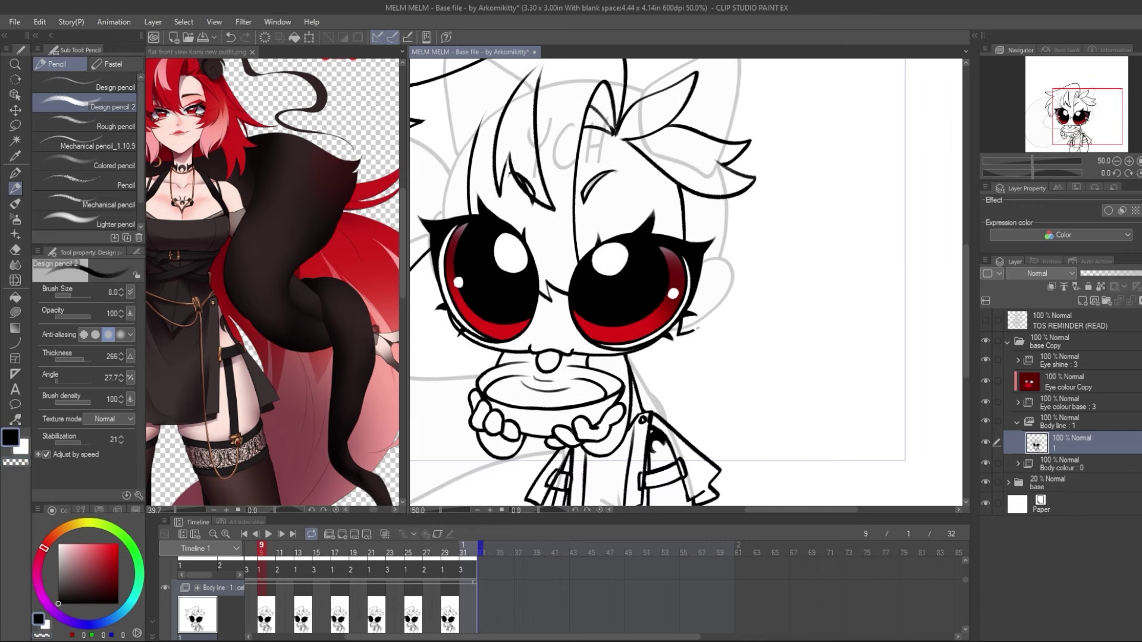
pyautogui.moveTo(678, 300); pyautogui.dragTo(719, 336)
pyautogui.moveTo(719, 235); pyautogui.dragTo(646, 386)
pyautogui.moveTo(752, 202); pyautogui.dragTo(794, 276)
pyautogui.scroll(-1, 792, 277)
pyautogui.moveTo(518, 301); pyautogui.dragTo(570, 374)
pyautogui.hotkey('ctrl', 'z')
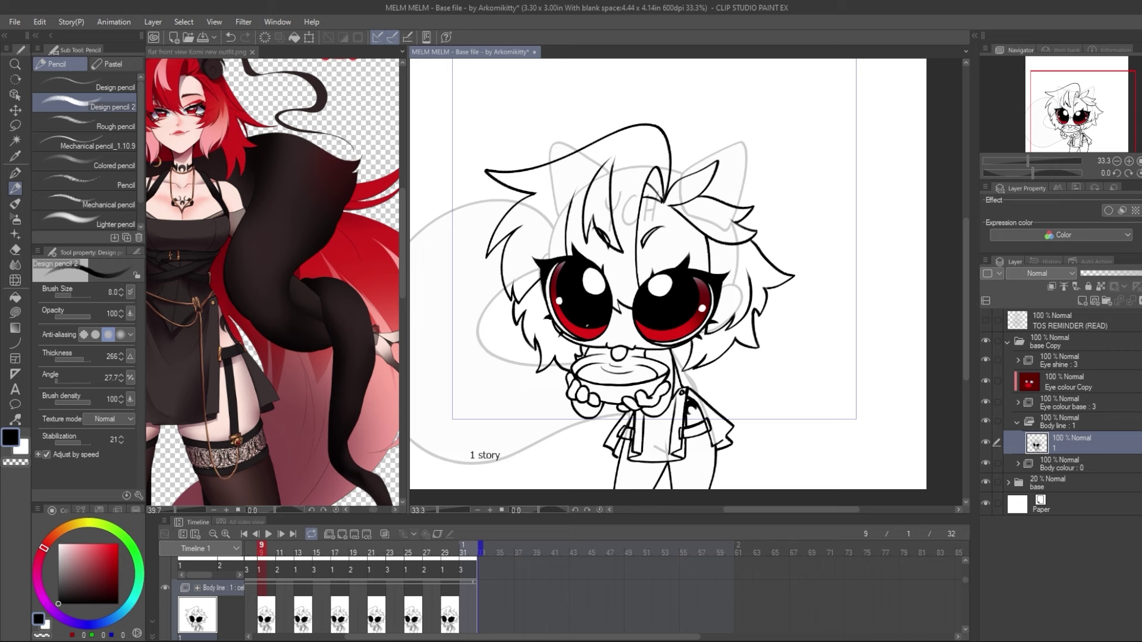
# Draw long pointed claws on the fingers of both hands holding the bowl
pyautogui.scroll(1, 666, 267)
pyautogui.scroll(-1, 666, 268)
pyautogui.scroll(1, 1109, 161)
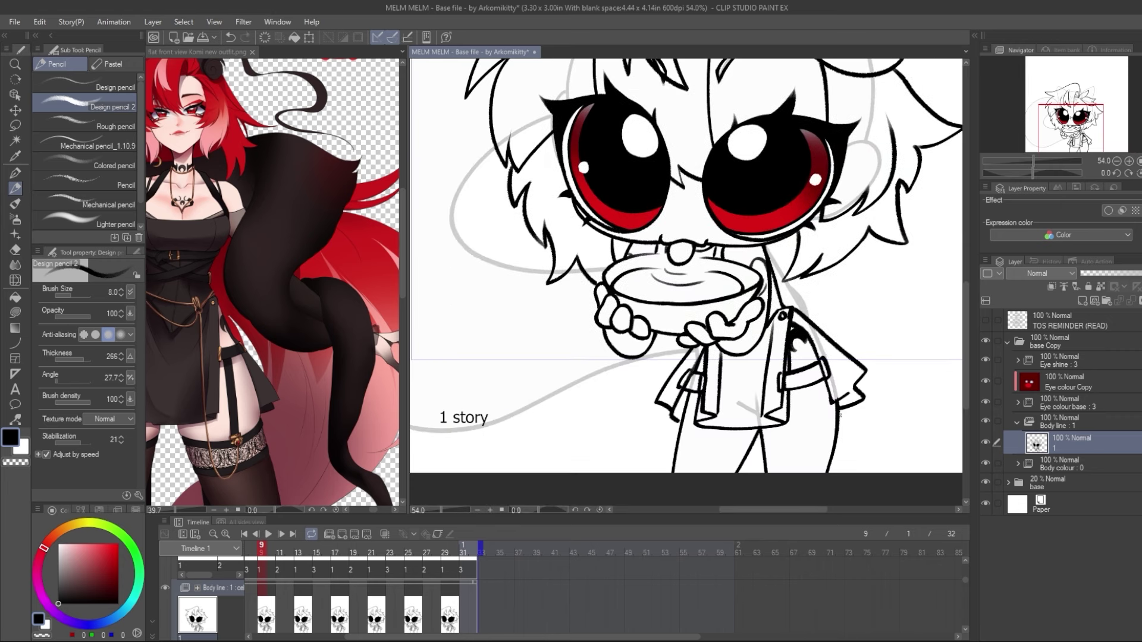
pyautogui.scroll(1, 1109, 162)
pyautogui.moveTo(642, 300); pyautogui.dragTo(654, 326)
pyautogui.moveTo(603, 312); pyautogui.dragTo(619, 339)
pyautogui.moveTo(589, 349); pyautogui.dragTo(627, 360)
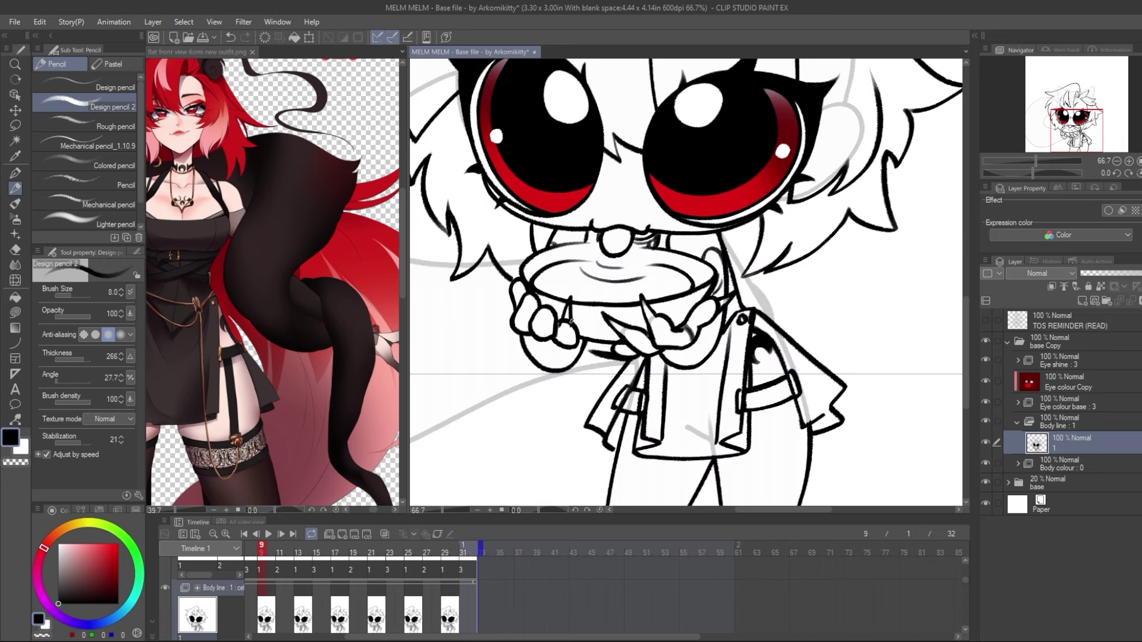
pyautogui.moveTo(529, 267); pyautogui.dragTo(572, 328)
# Draw the large rounded shape behind the shoulders and the shawl's wavy ends hanging from the arms over the dress
pyautogui.moveTo(1035, 161); pyautogui.dragTo(1027, 166)
pyautogui.scroll(3, 642, 276)
pyautogui.scroll(-1, 643, 275)
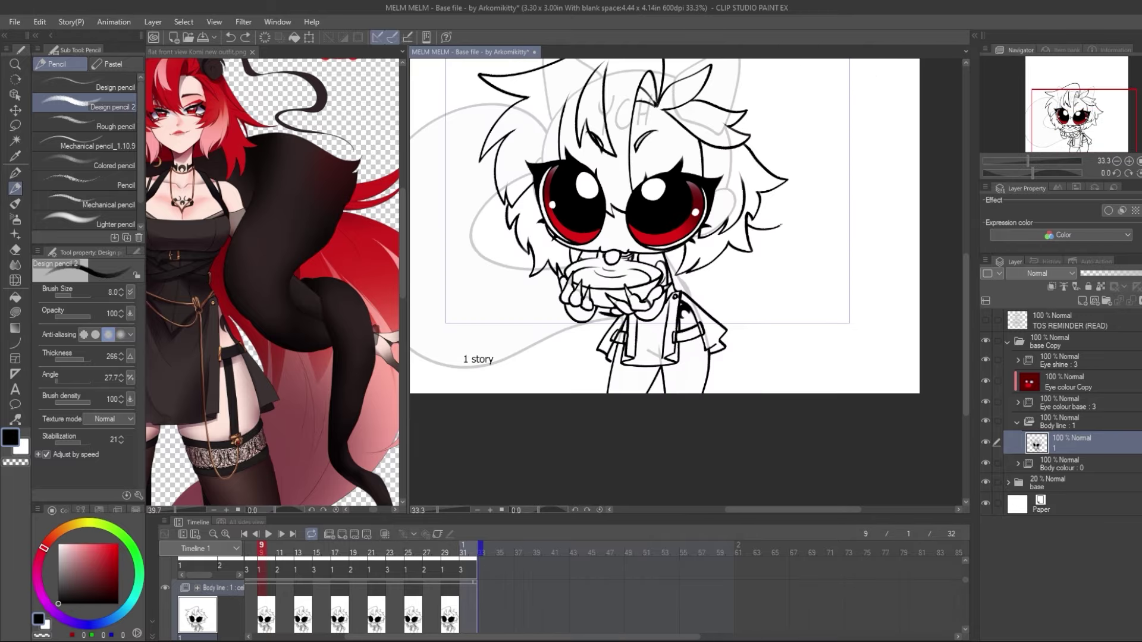
pyautogui.scroll(1, 642, 275)
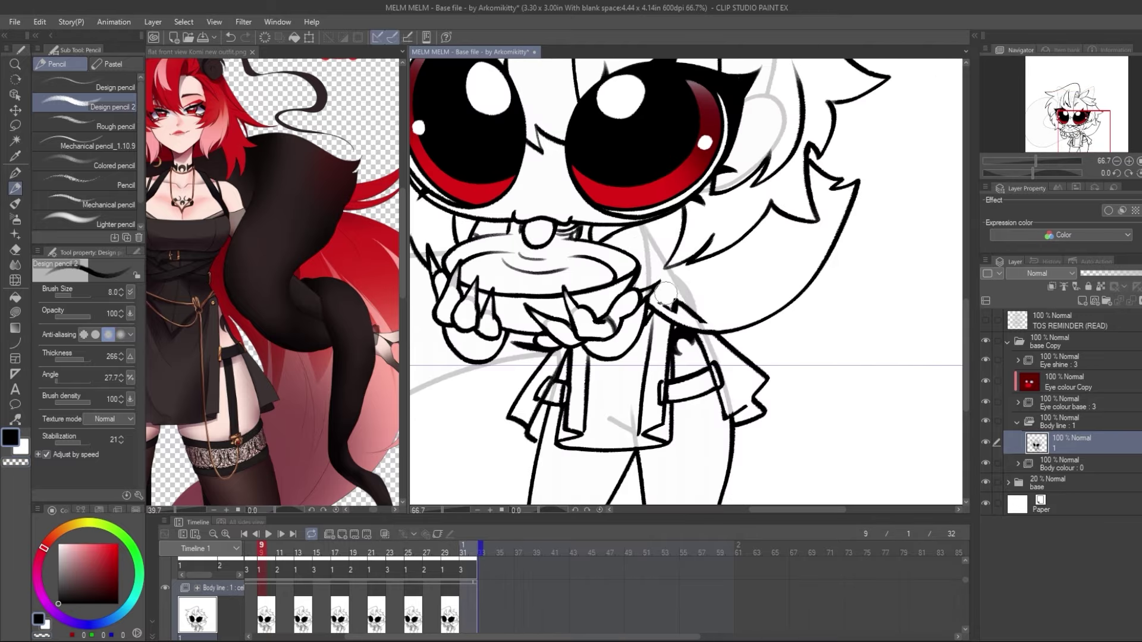
pyautogui.scroll(-2, 642, 275)
pyautogui.scroll(2, 827, 383)
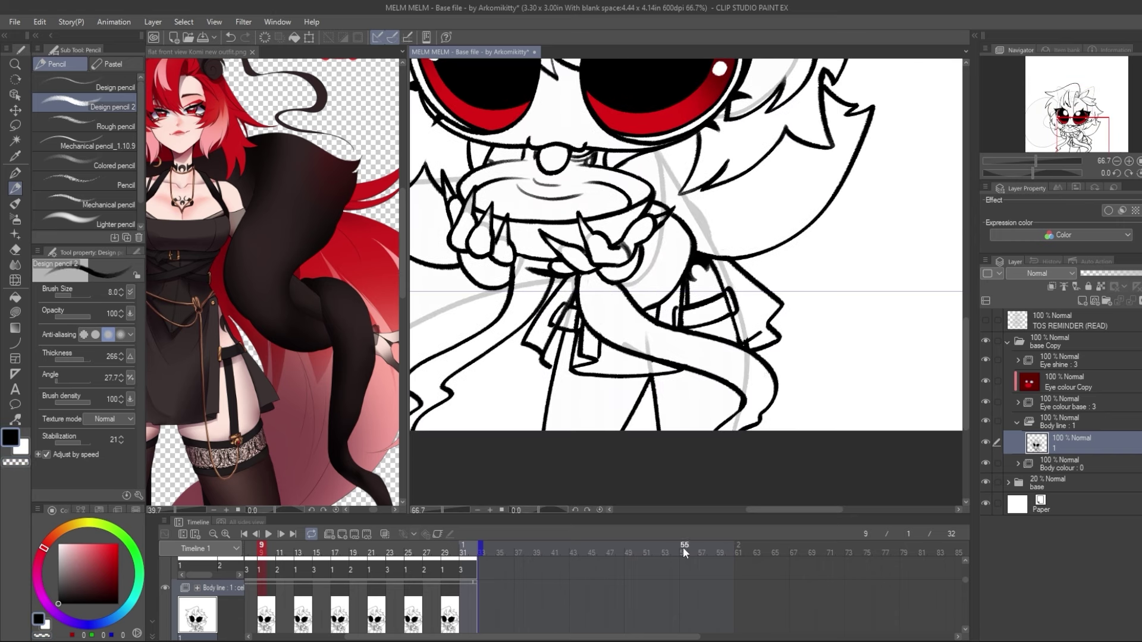
# Set up the Hair Back animation folder with cel 1 assigned to frames on the timeline
pyautogui.scroll(-2, 760, 286)
pyautogui.click(1094, 466)
pyautogui.rightClick(369, 539)
pyautogui.click(410, 310)
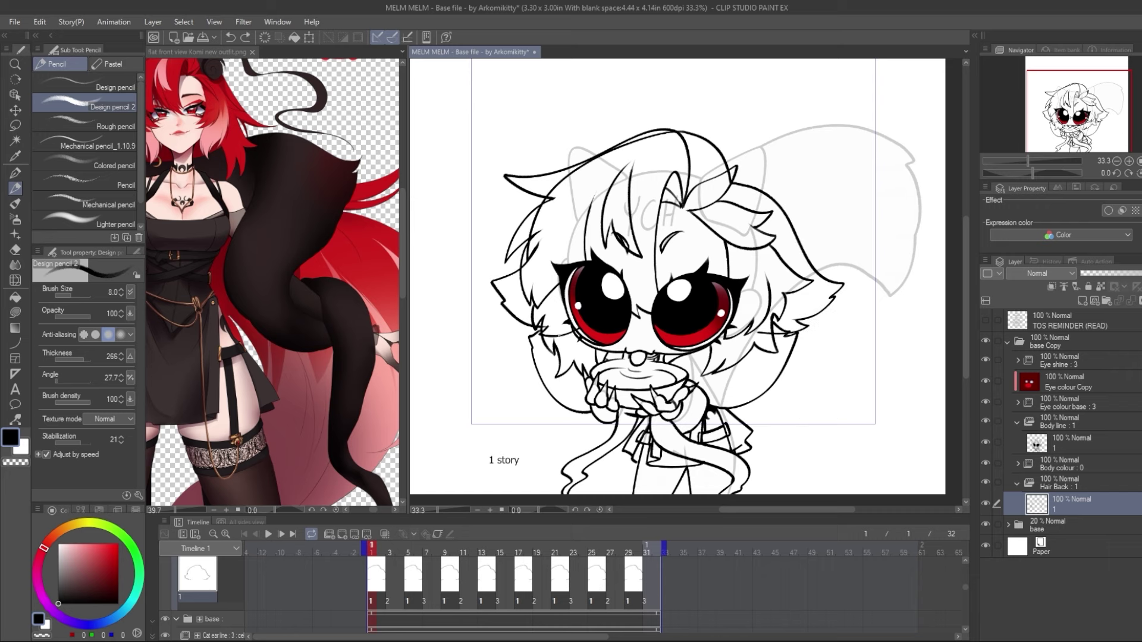
# Reduce the Body line folder's opacity, hide the Ahoge folder and select cel 1 in Folder 1
pyautogui.click(986, 421)
pyautogui.click(985, 421)
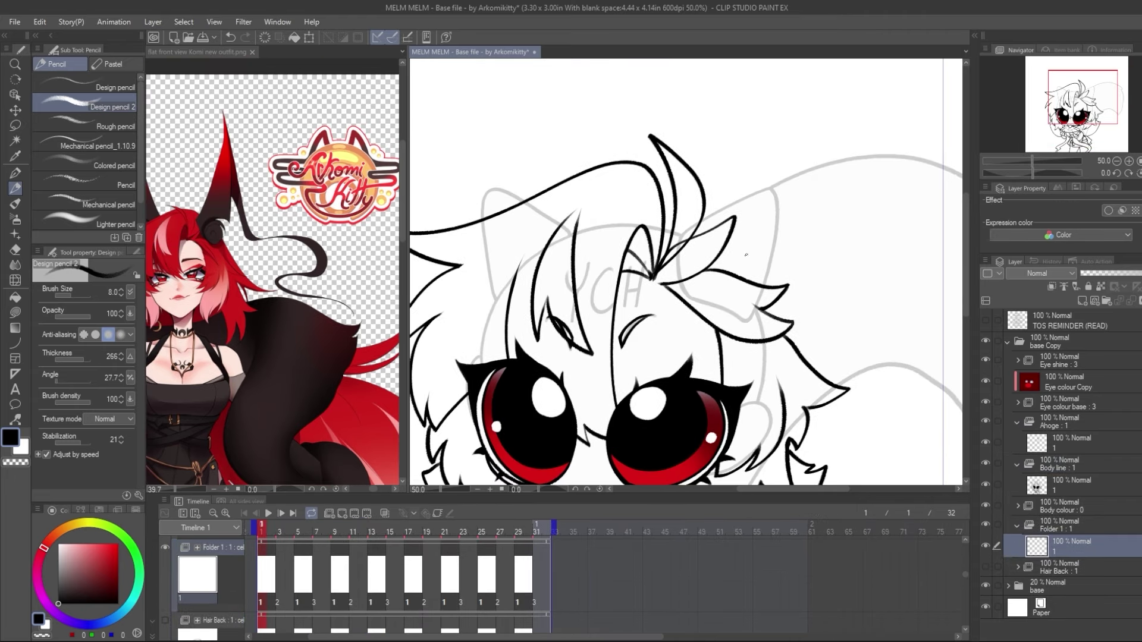
pyautogui.click(1071, 464)
pyautogui.click(1111, 274)
pyautogui.click(985, 421)
pyautogui.click(1070, 546)
# Draw the spiral curled horn and the tall pointed horn on the right side of the head in the Folder 1 cel
pyautogui.moveTo(794, 189); pyautogui.dragTo(702, 279)
pyautogui.hotkey('ctrl', 'z')
pyautogui.press('m')
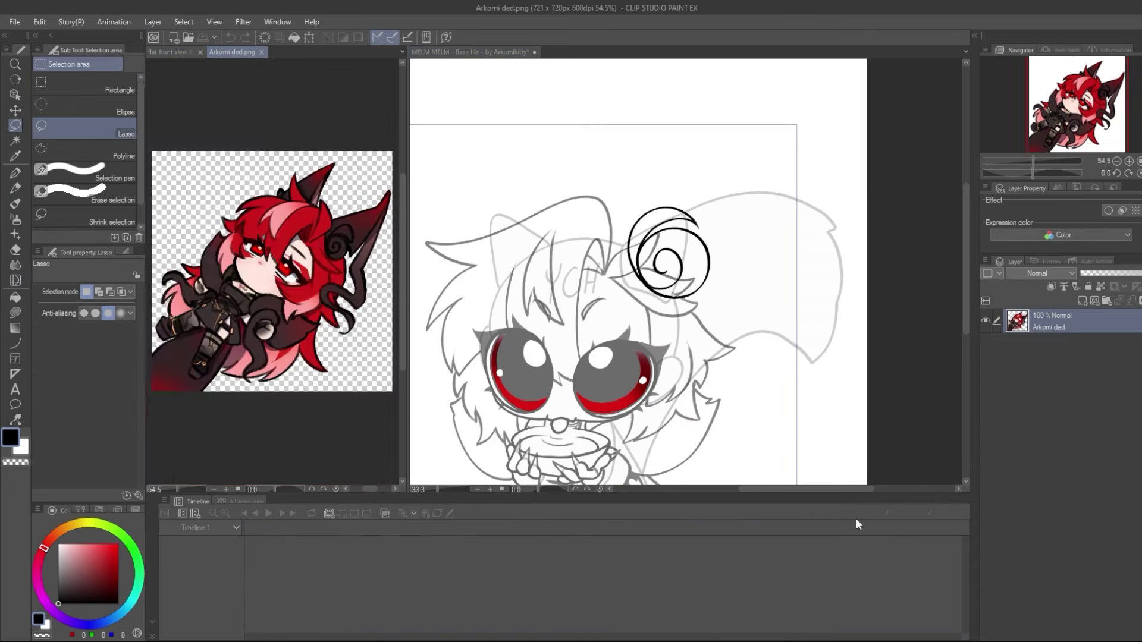
pyautogui.moveTo(603, 225)
pyautogui.mouseDown()
pyautogui.moveTo(717, 235)
pyautogui.moveTo(690, 89)
pyautogui.moveTo(726, 267)
pyautogui.mouseUp()
pyautogui.moveTo(654, 298); pyautogui.dragTo(721, 280)
pyautogui.scroll(-2, 666, 268)
# Restore the Body line folder to 100% opacity and collapse Folder 1
pyautogui.click(1064, 464)
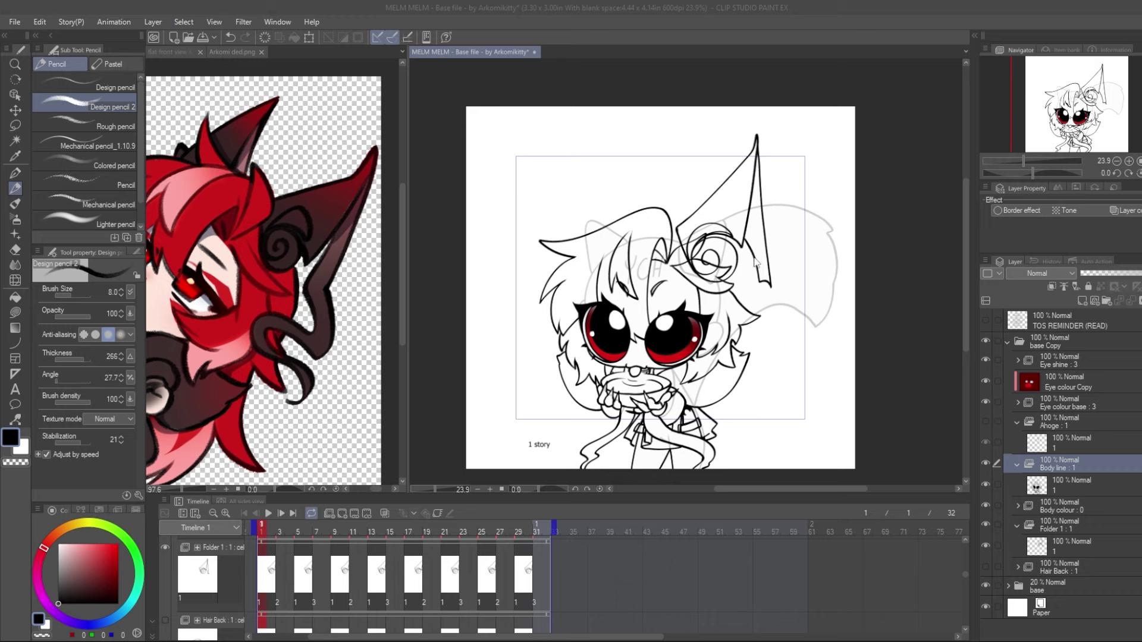
pyautogui.click(1070, 550)
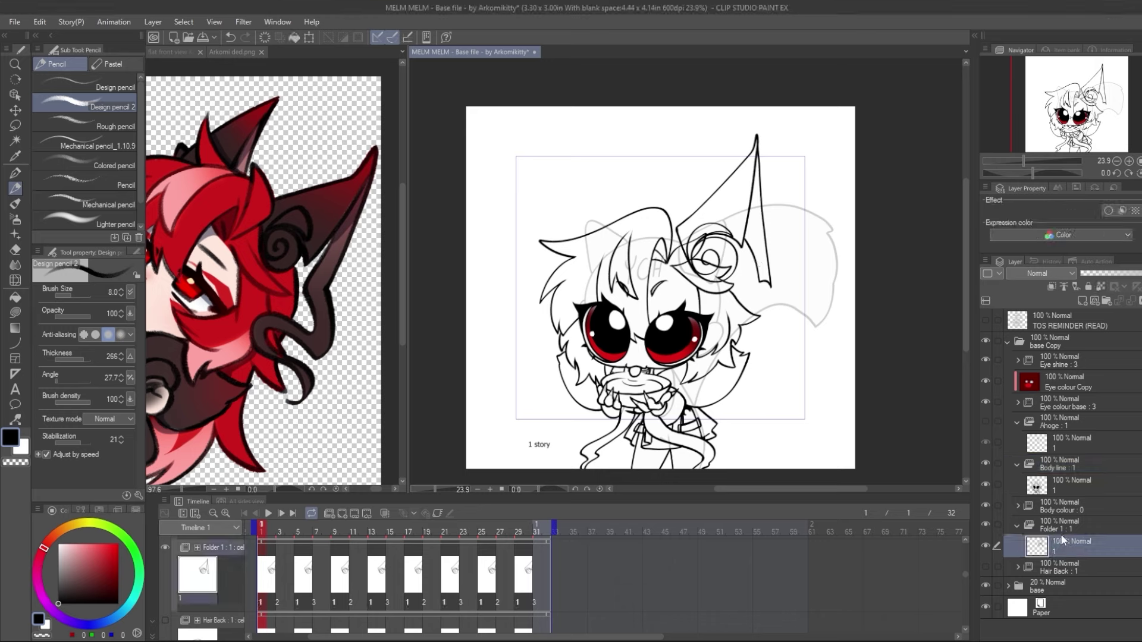
pyautogui.click(1017, 527)
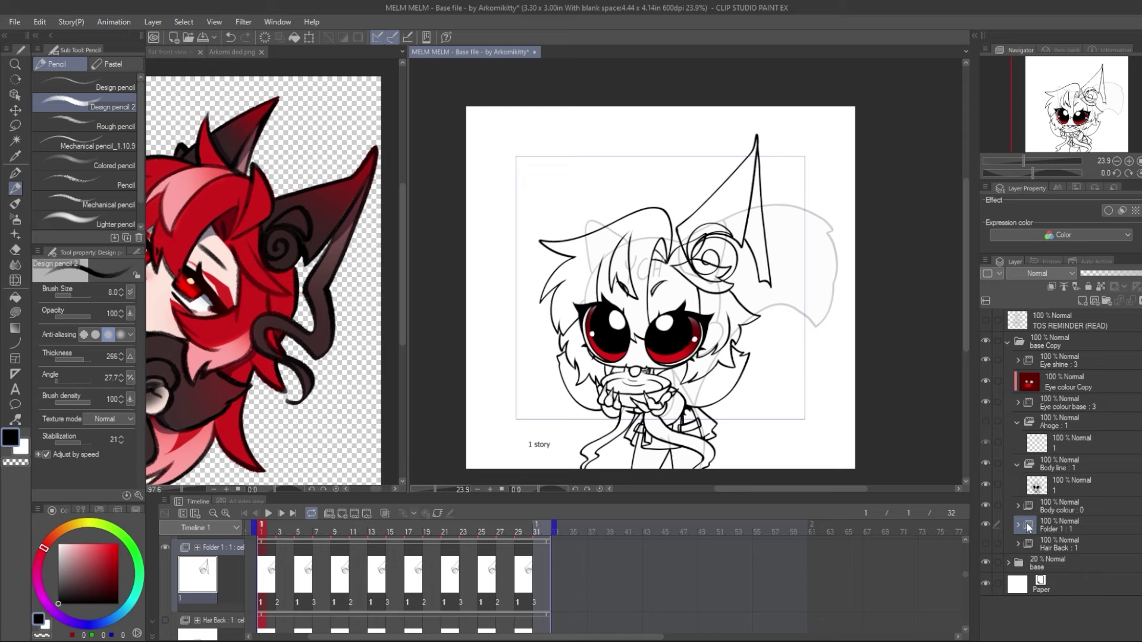
# Paste the copied horn layer above Folder 1 and duplicate it
pyautogui.click(1040, 530)
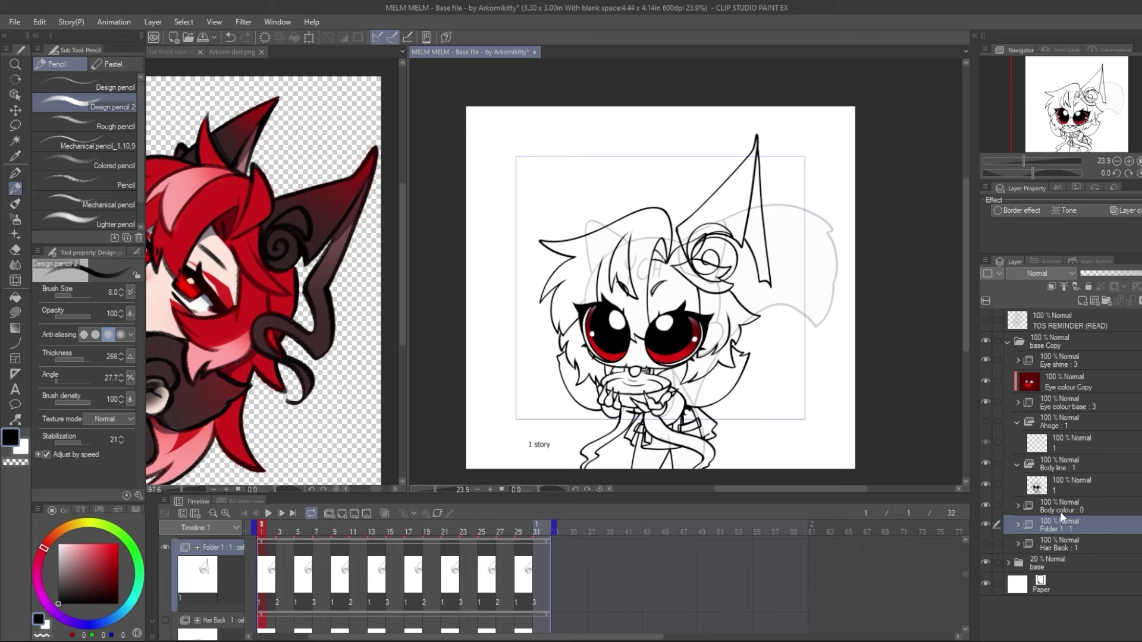
pyautogui.hotkey('ctrl', 'v')
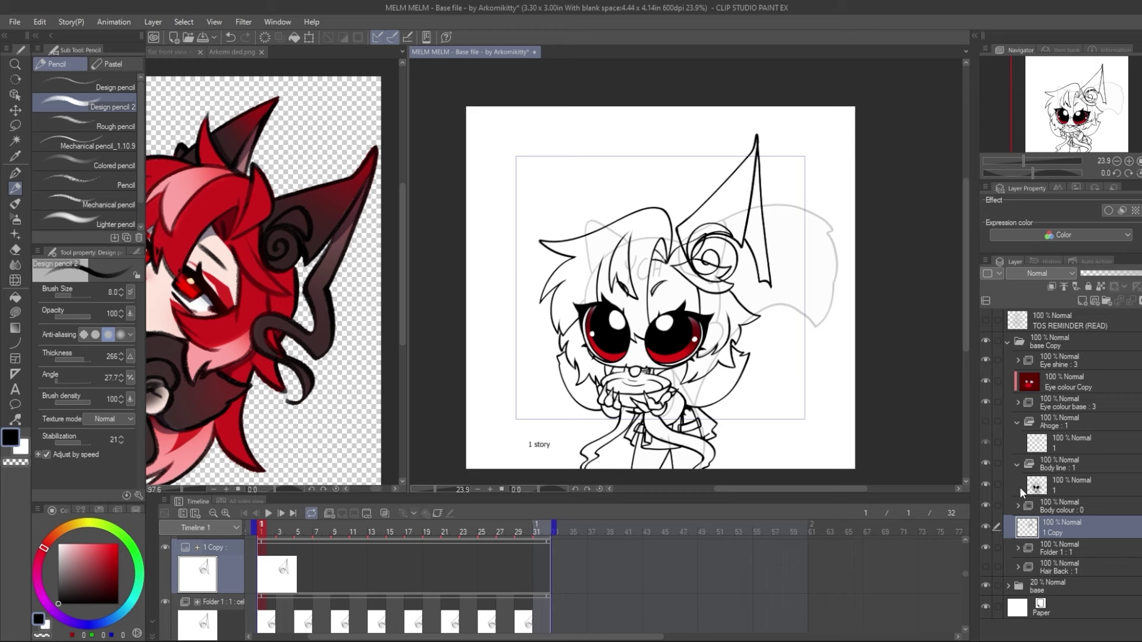
pyautogui.hotkey('ctrl', 'j')
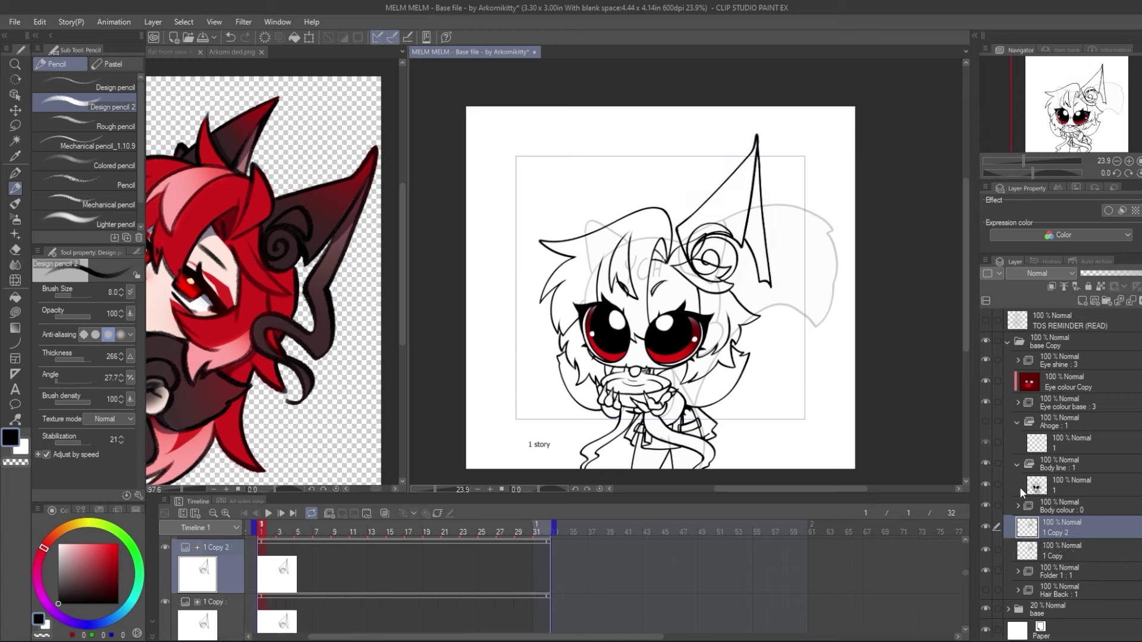
# Flip the duplicated horns horizontally, fit them on the left side of the head at about 91% width and 96% height, and merge them with the copy below
pyautogui.hotkey('ctrl', 't')
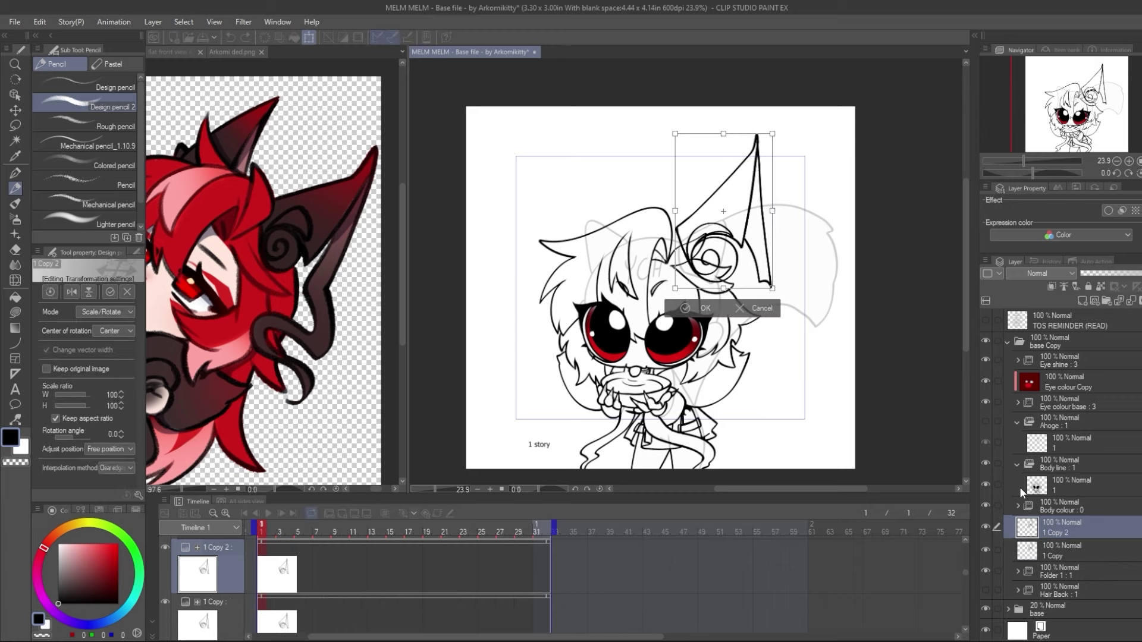
pyautogui.click(71, 291)
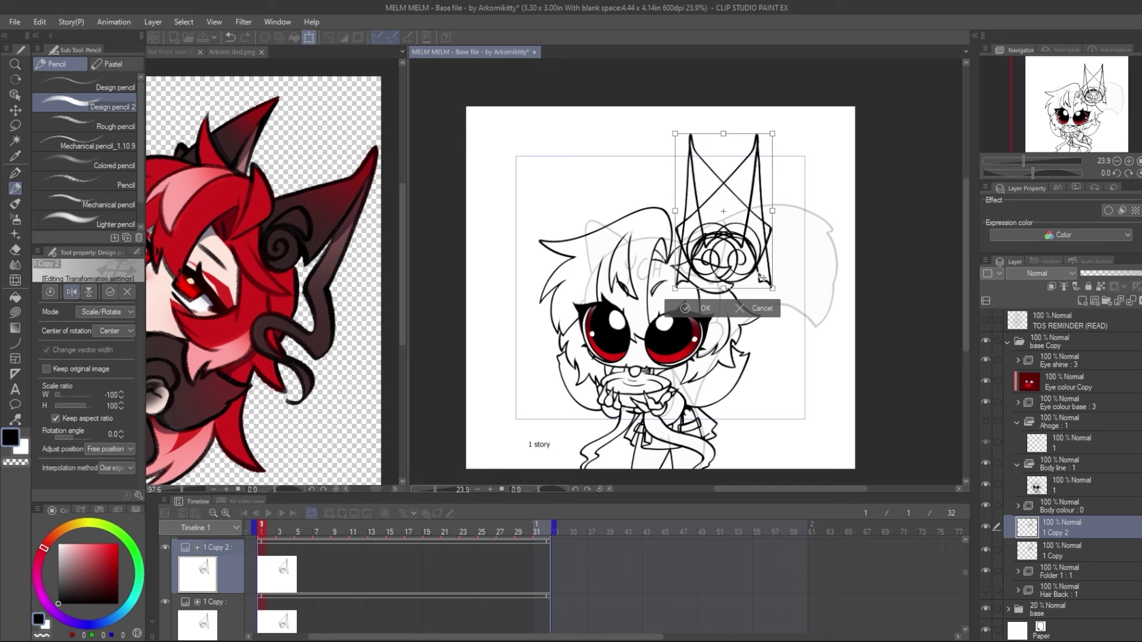
pyautogui.moveTo(760, 277); pyautogui.dragTo(613, 290)
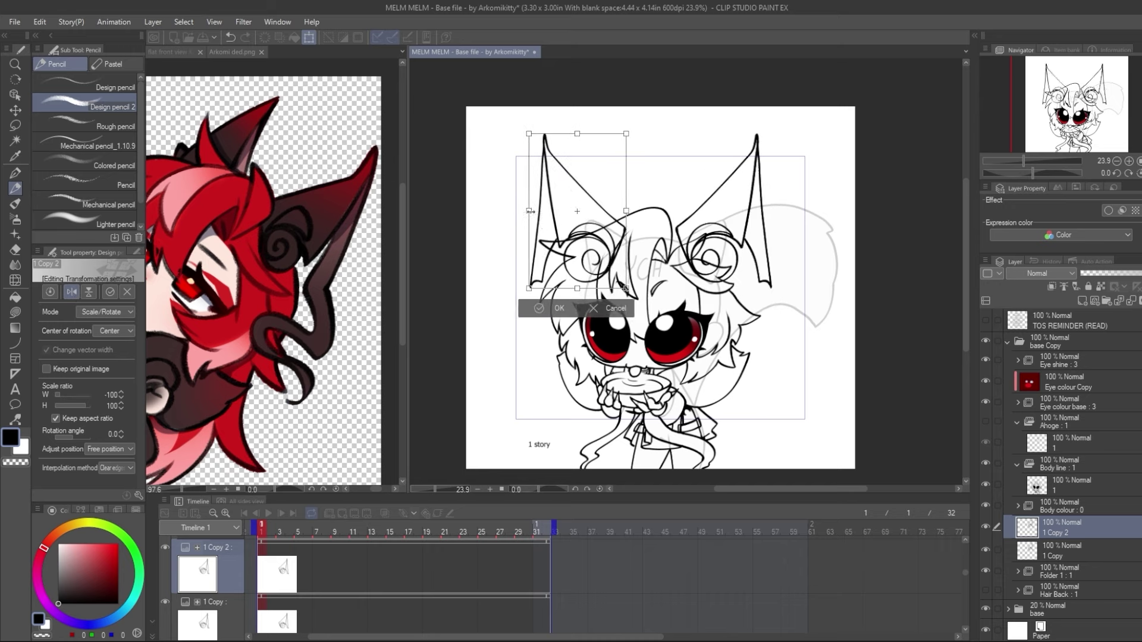
pyautogui.moveTo(536, 210); pyautogui.dragTo(538, 209)
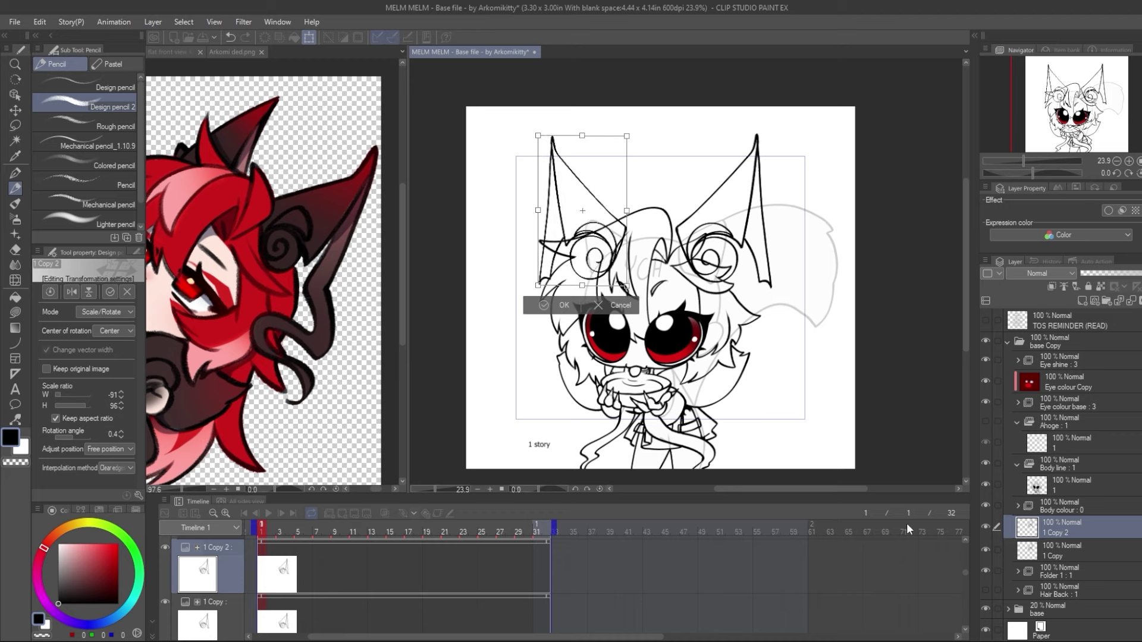
pyautogui.click(1132, 304)
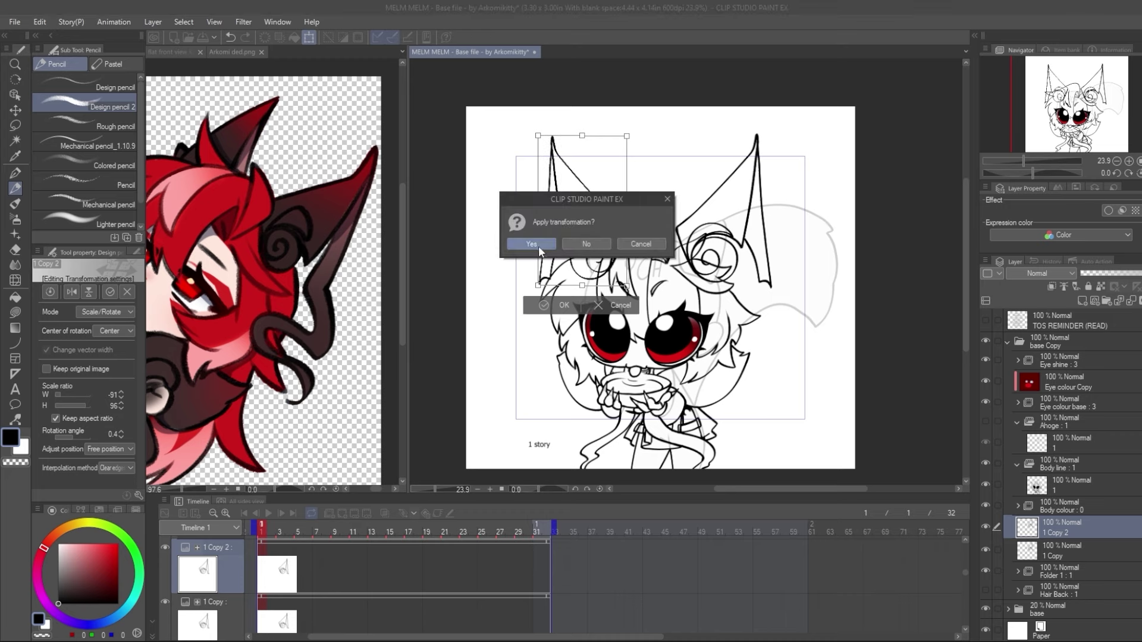
pyautogui.click(537, 244)
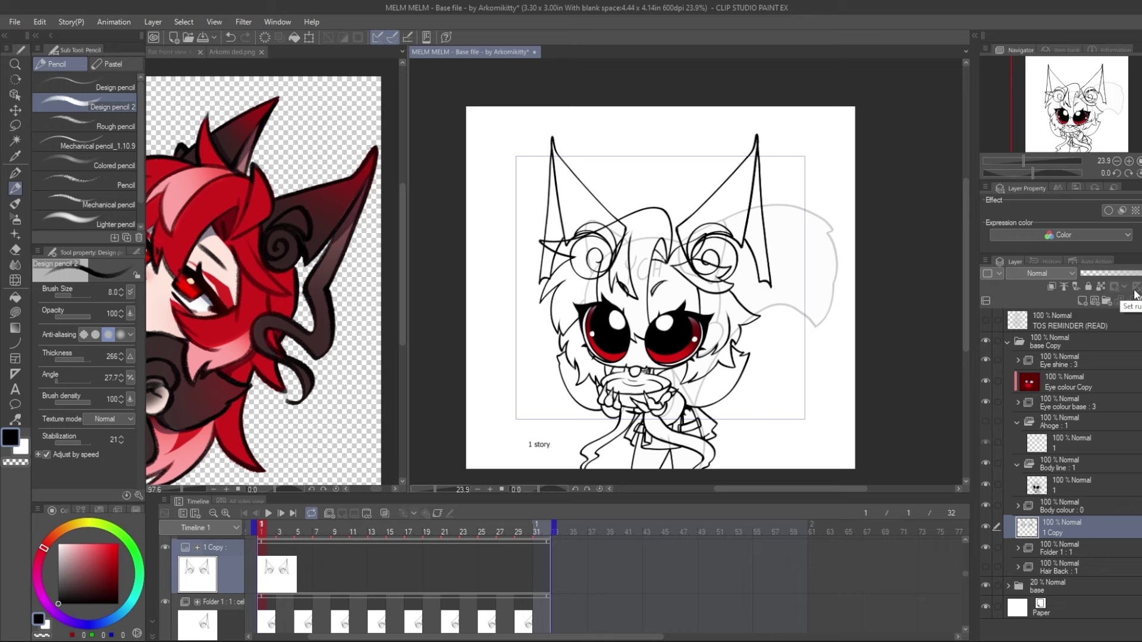
# Move the merged two-horn layer into Folder 1 as its cel 1, replacing the single-horn drawing, and select that cel
pyautogui.click(984, 526)
pyautogui.click(984, 526)
pyautogui.click(986, 528)
pyautogui.click(985, 529)
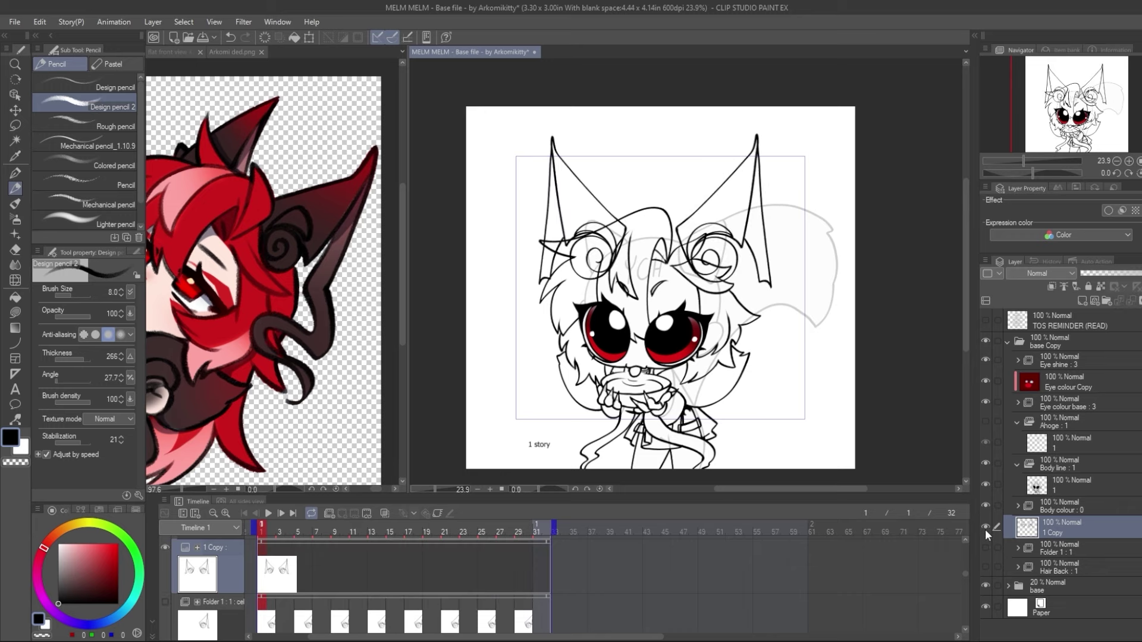
pyautogui.click(985, 530)
pyautogui.click(985, 530)
pyautogui.press('Return')
pyautogui.click(985, 547)
pyautogui.moveTo(1043, 528); pyautogui.dragTo(1034, 544)
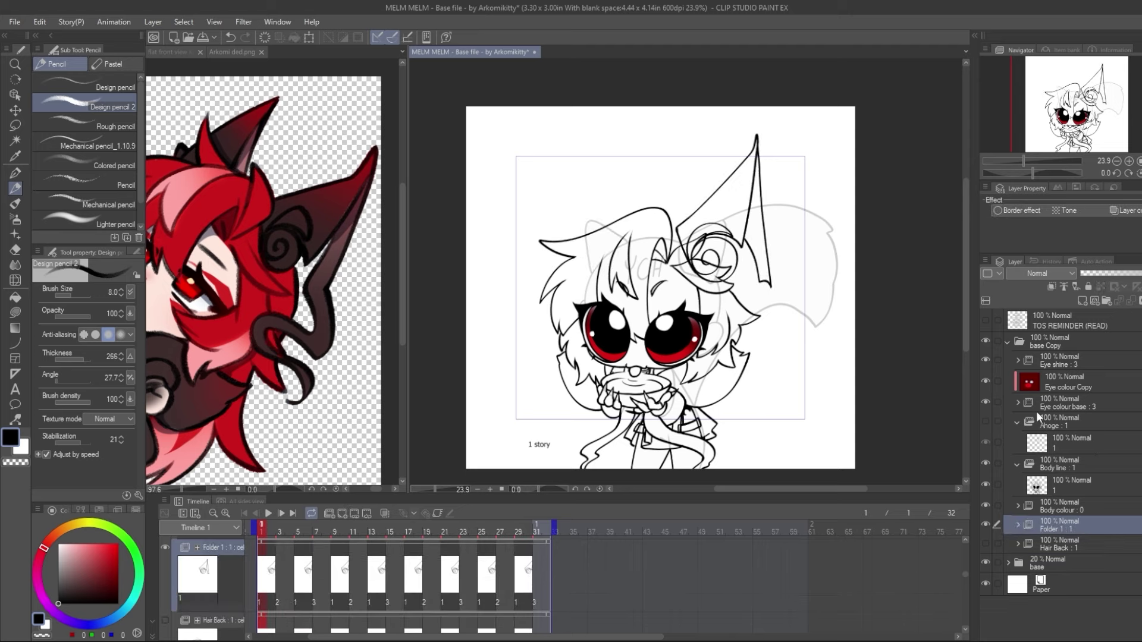
pyautogui.click(1017, 527)
pyautogui.click(1054, 550)
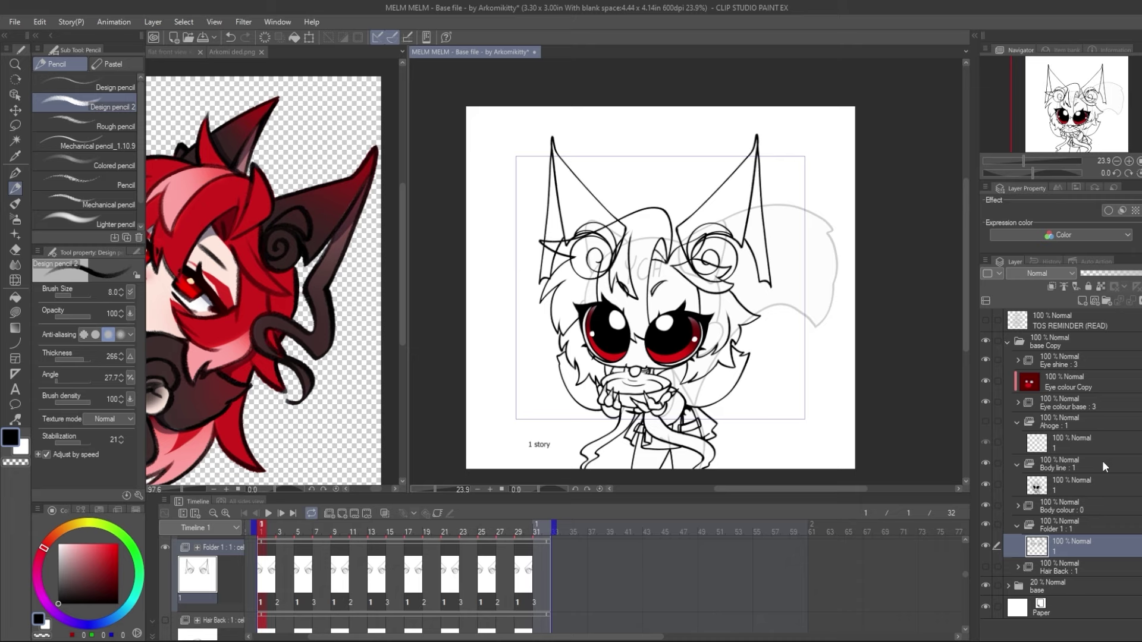
# Reshape the tall pointed horns into gentle curves using Liquify with a brush size of 851.6 and strength 21
pyautogui.scroll(4, 614, 220)
pyautogui.moveTo(419, 271); pyautogui.dragTo(509, 360)
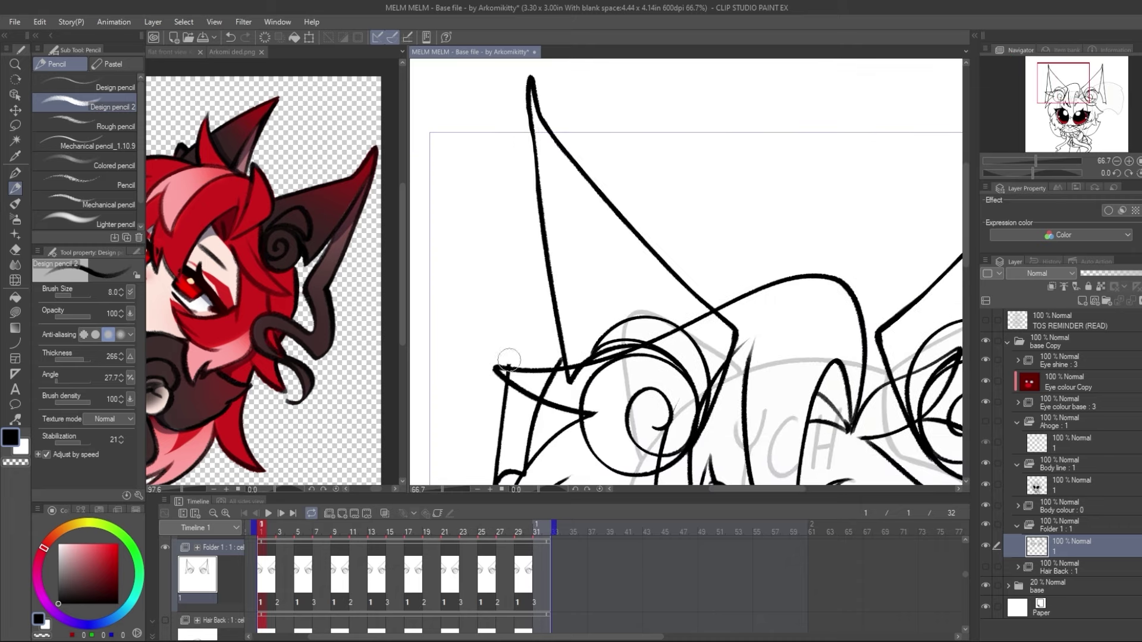
pyautogui.scroll(-5, 508, 359)
pyautogui.press('j')
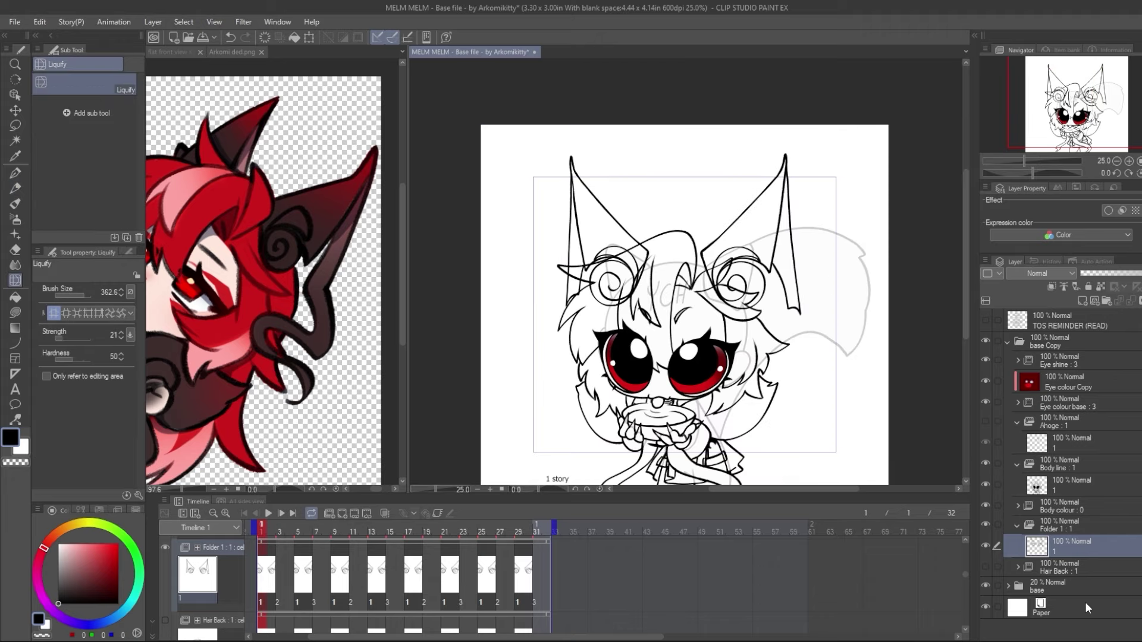
pyautogui.moveTo(767, 71); pyautogui.dragTo(684, 267)
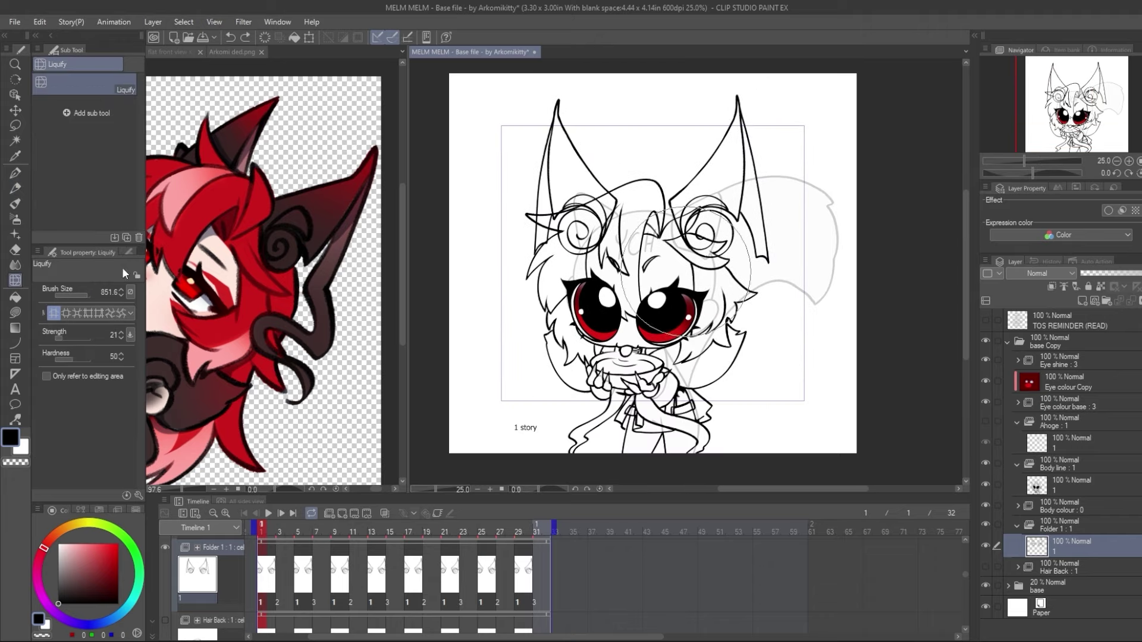
# Draw wavy curling strands outward from the lower ends of both pointed horns with Design pencil 2, and rename Folder 1 as Ears
pyautogui.scroll(1, 652, 263)
pyautogui.press('p')
pyautogui.moveTo(823, 280); pyautogui.dragTo(839, 330)
pyautogui.moveTo(556, 271); pyautogui.dragTo(514, 312)
# Scrub through the timeline frames to check how the ears, ahoge and body line art show over the animated base
pyautogui.click(1061, 506)
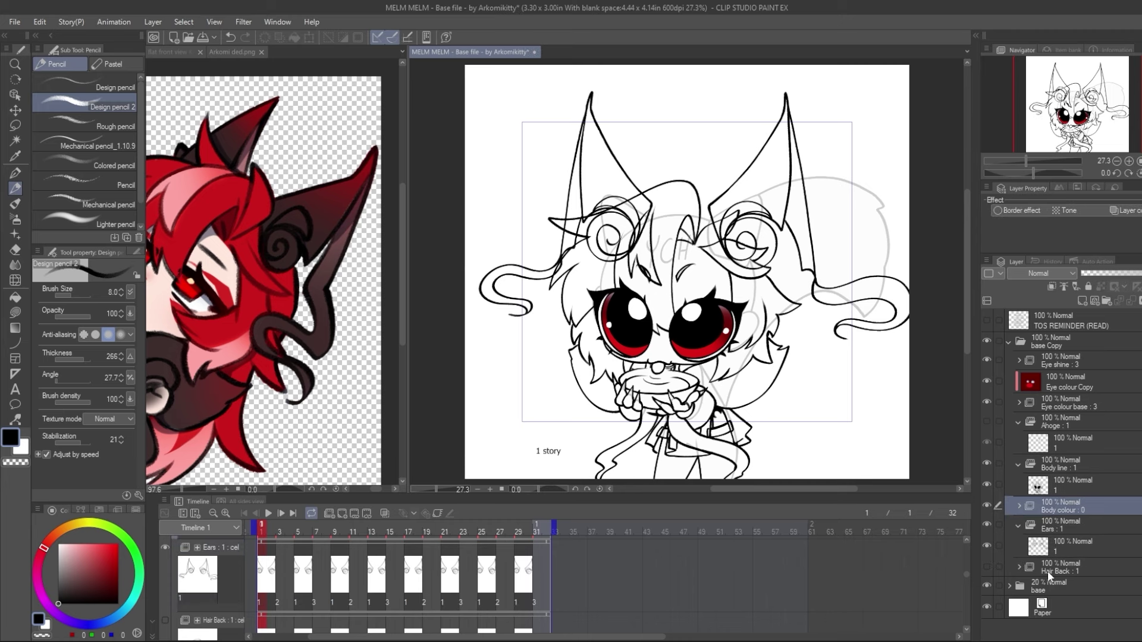
pyautogui.scroll(2, 968, 575)
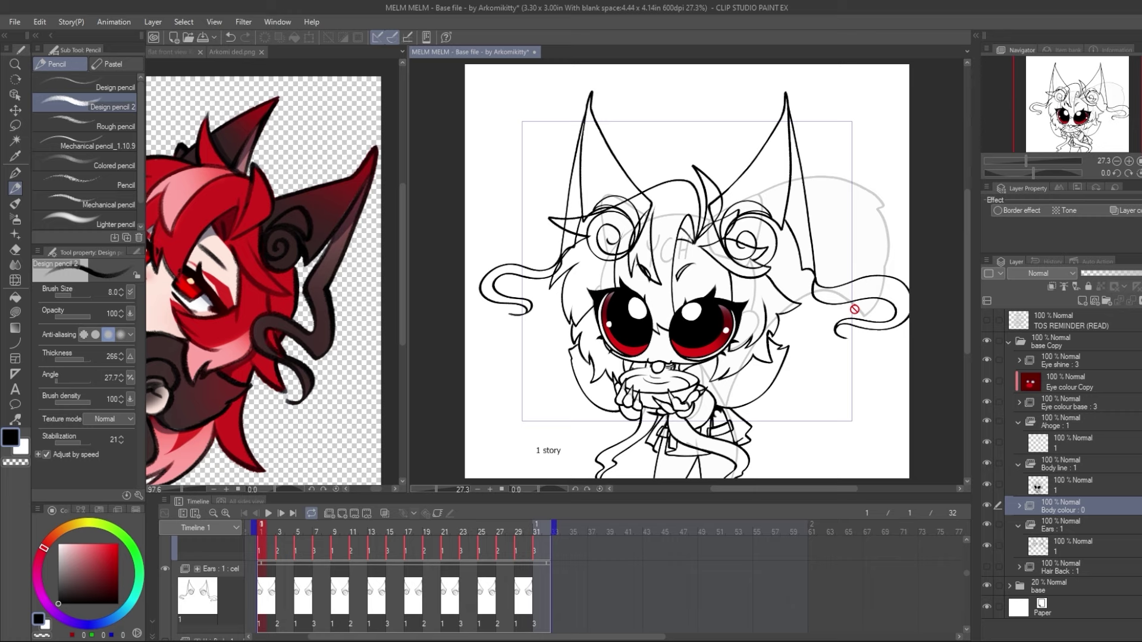
pyautogui.hotkey('ctrl', 'Left')
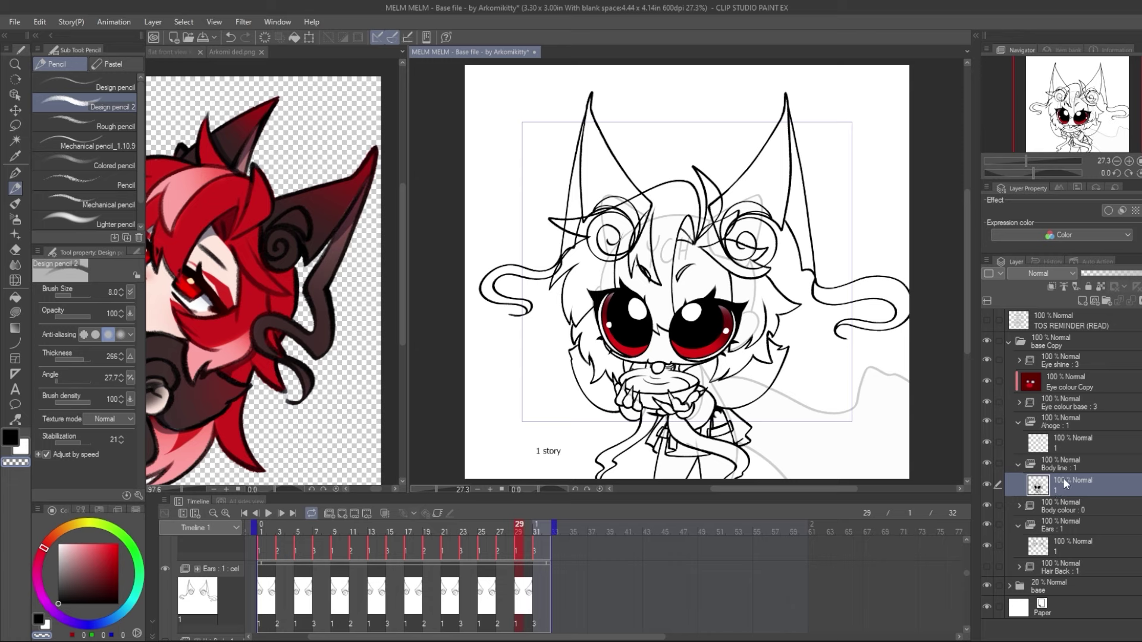
pyautogui.click(271, 527)
pyautogui.moveTo(279, 526); pyautogui.dragTo(353, 542)
pyautogui.scroll(3, 602, 353)
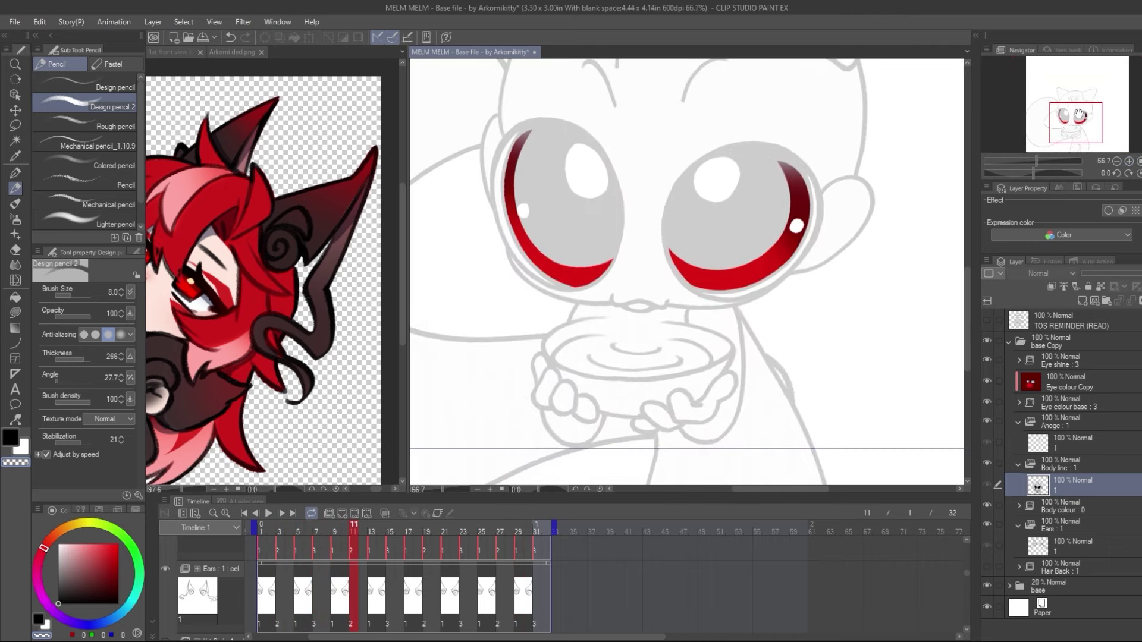
pyautogui.moveTo(350, 530); pyautogui.dragTo(261, 536)
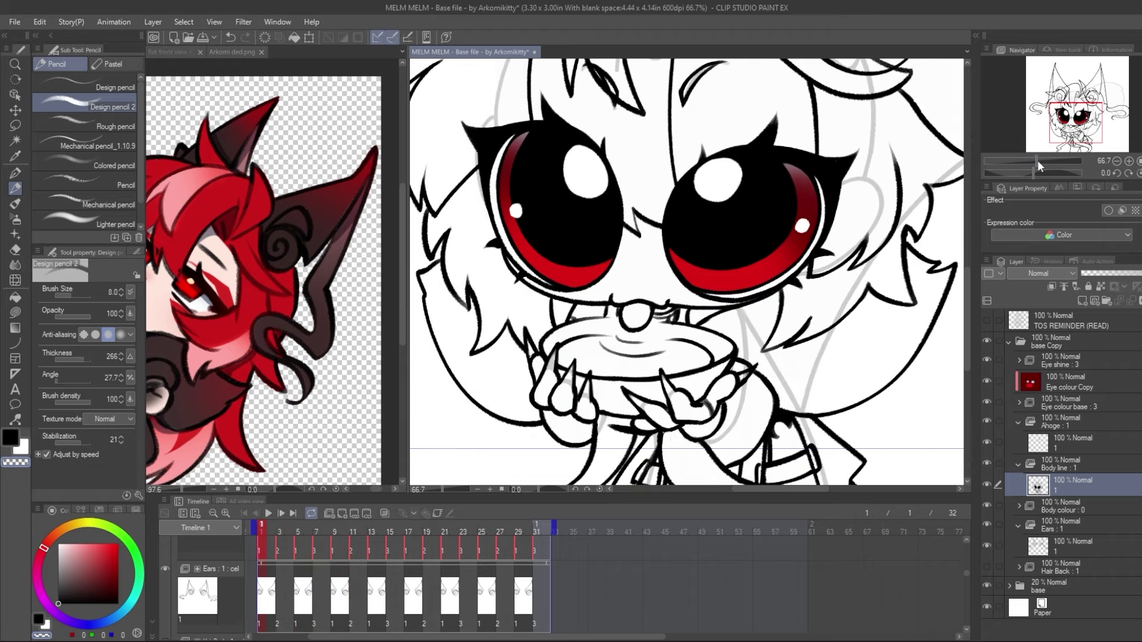
pyautogui.moveTo(1037, 159); pyautogui.dragTo(1029, 162)
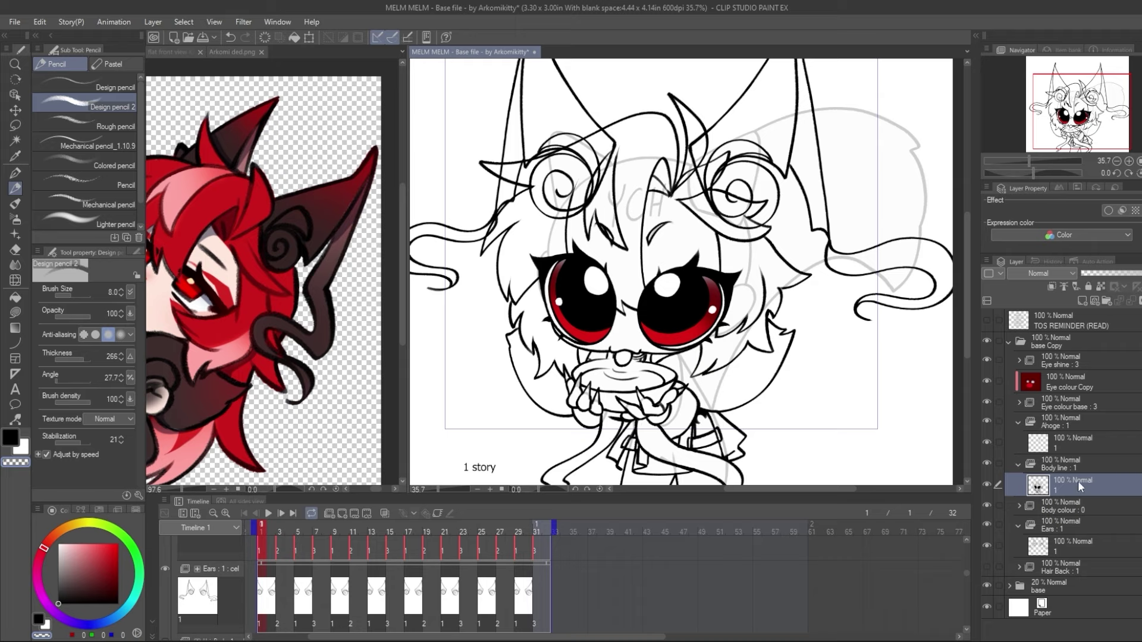
# Duplicate Body line cel 1 as cel 2 and go to frame 3 with the mouth and bowl in view
pyautogui.hotkey('ctrl', 'shift', 'n')
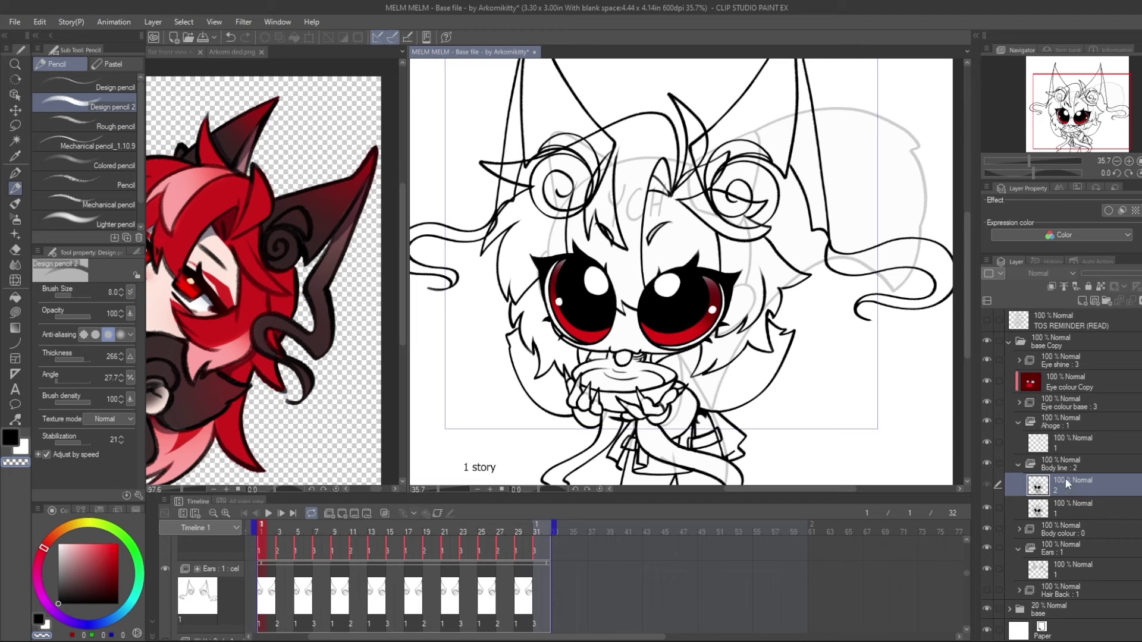
pyautogui.scroll(4, 697, 278)
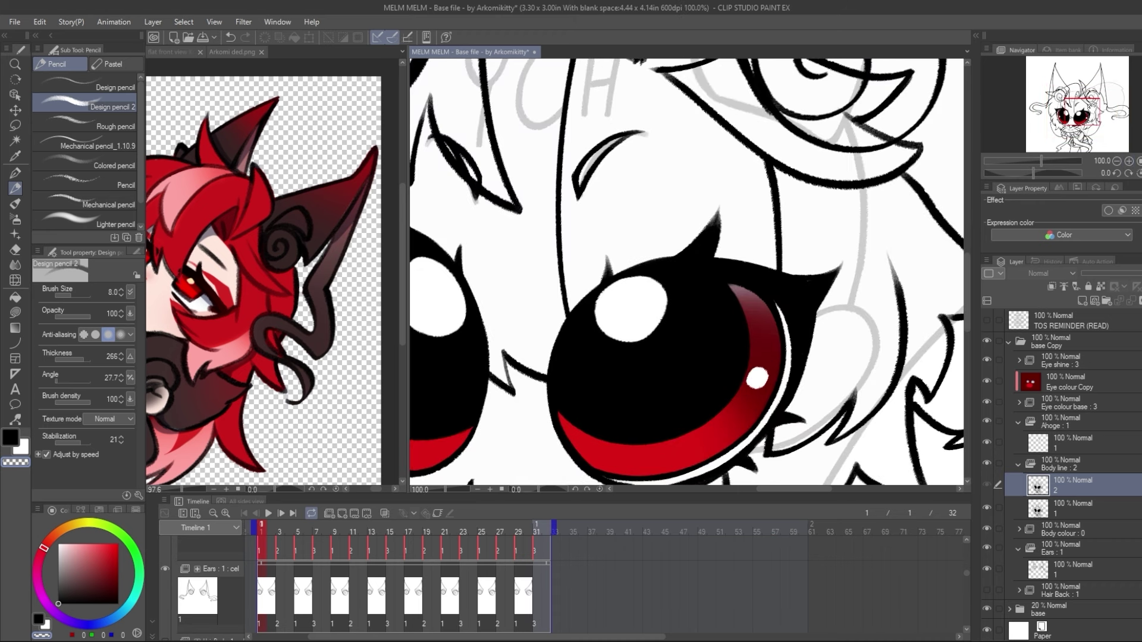
pyautogui.moveTo(1089, 106); pyautogui.dragTo(1072, 120)
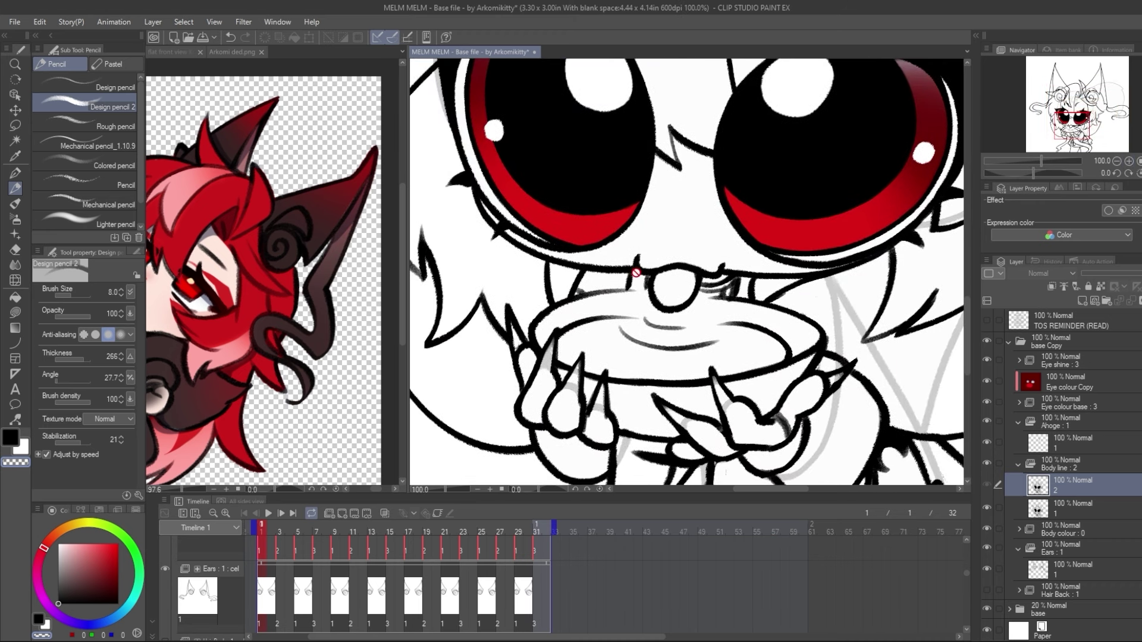
pyautogui.press('Right')
pyautogui.press('Right')
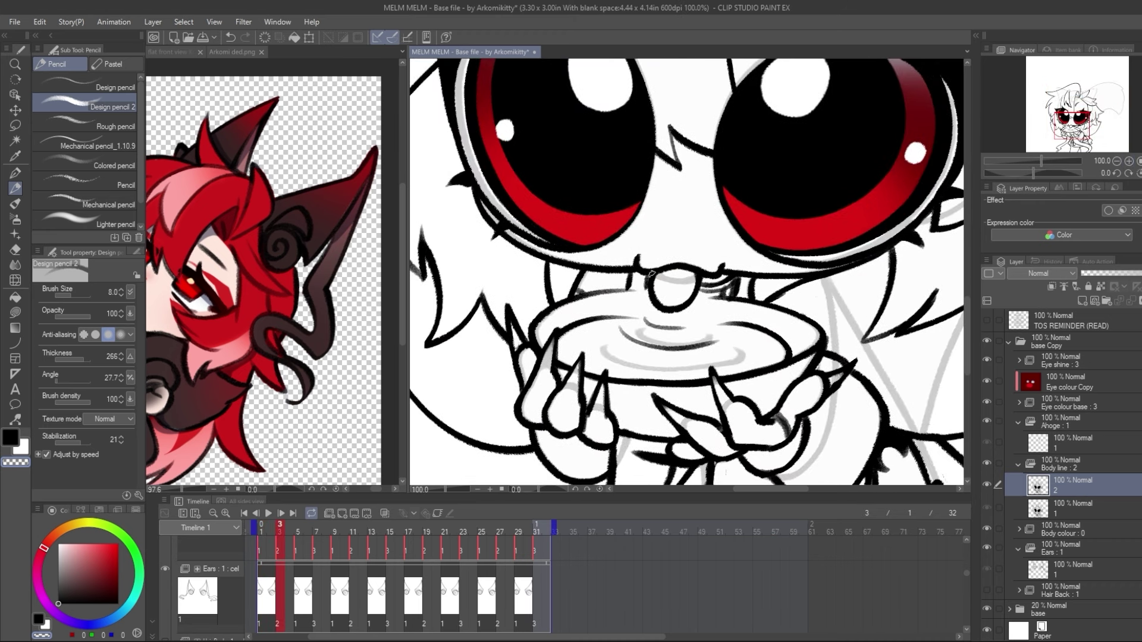
# Erase the round shape below the mouth and the inner water ripples on Body line cel 2, and redraw the mouth and neck lines in black
pyautogui.moveTo(653, 278)
pyautogui.mouseDown()
pyautogui.moveTo(652, 304)
pyautogui.moveTo(652, 279)
pyautogui.moveTo(668, 320)
pyautogui.moveTo(698, 280)
pyautogui.mouseUp()
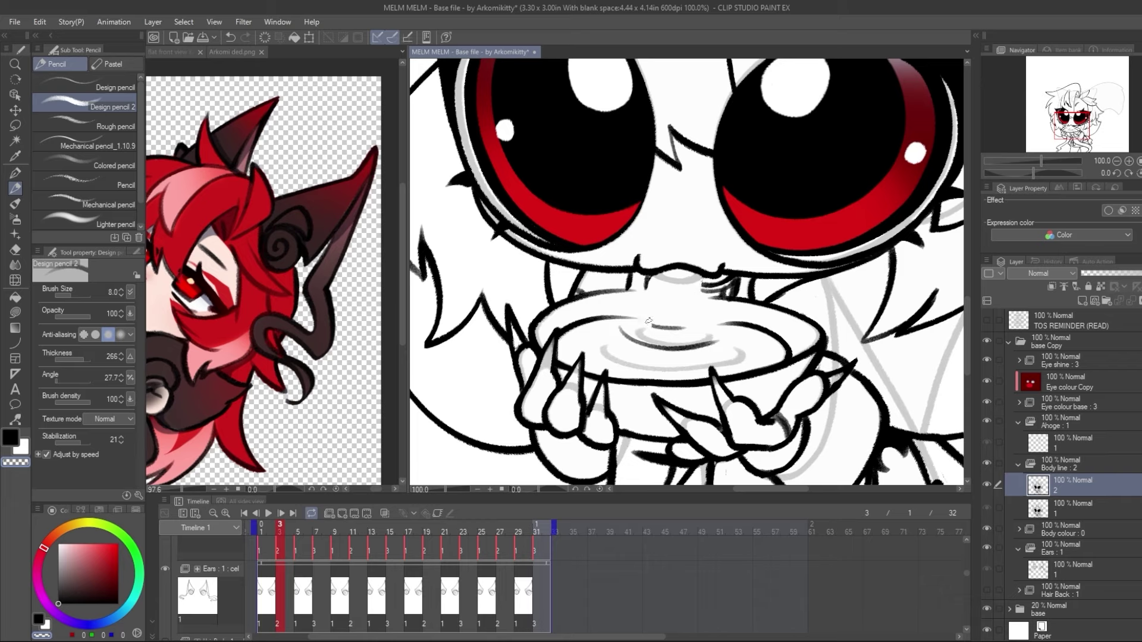
pyautogui.moveTo(648, 320)
pyautogui.mouseDown()
pyautogui.moveTo(695, 326)
pyautogui.moveTo(626, 326)
pyautogui.moveTo(651, 347)
pyautogui.moveTo(675, 349)
pyautogui.mouseUp()
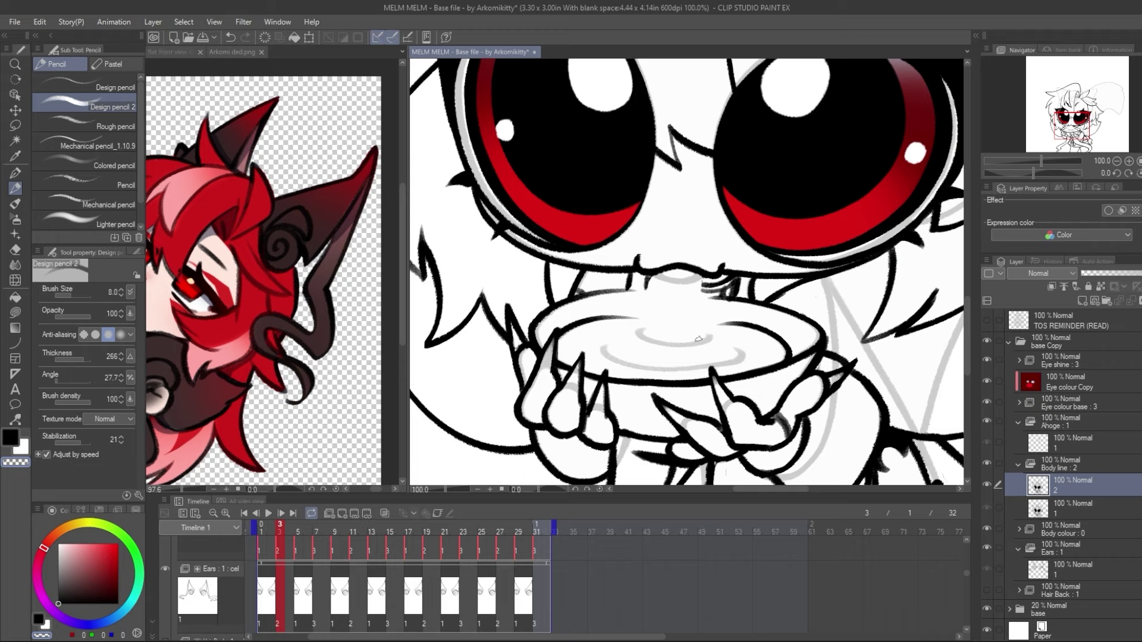
pyautogui.press('c')
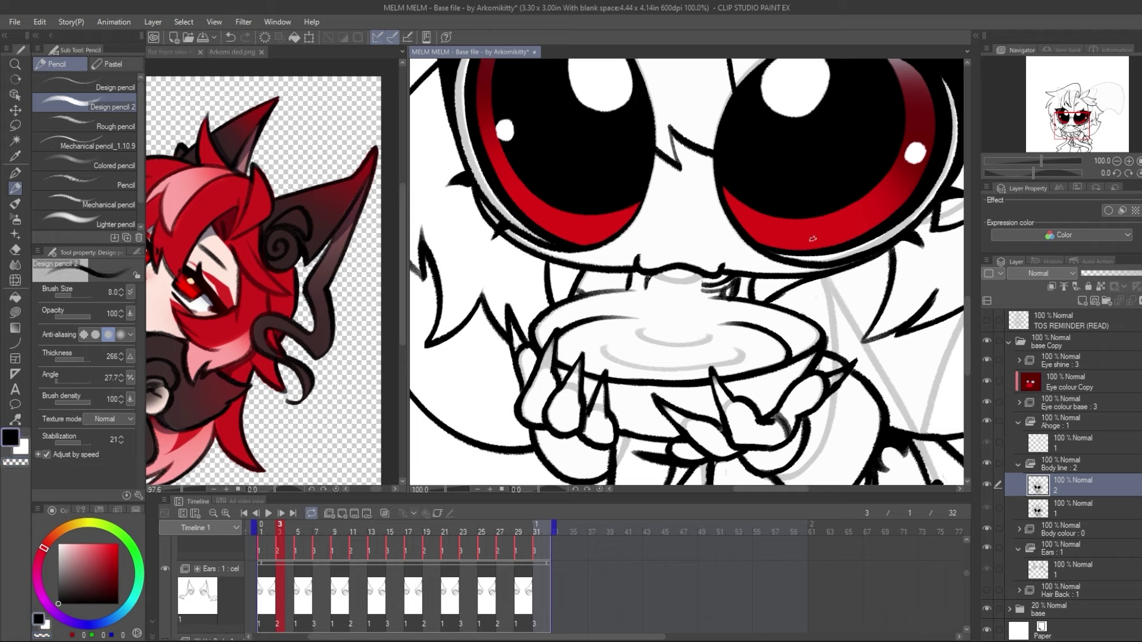
pyautogui.moveTo(653, 274)
pyautogui.mouseDown()
pyautogui.moveTo(719, 273)
pyautogui.moveTo(689, 279)
pyautogui.moveTo(718, 287)
pyautogui.moveTo(700, 290)
pyautogui.mouseUp()
pyautogui.hotkey('ctrl', 'z')
pyautogui.hotkey('ctrl', 'z')
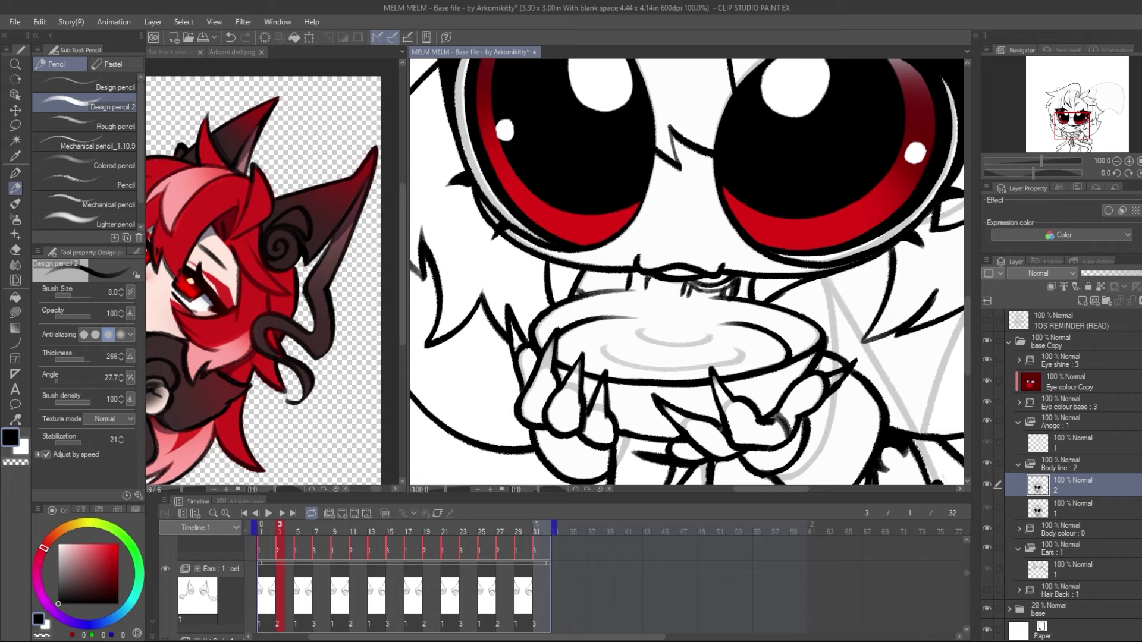
# Duplicate Body line cel 2 as cel 3, and select cel 2 again for editing
pyautogui.hotkey('ctrl', 'shift', 'n')
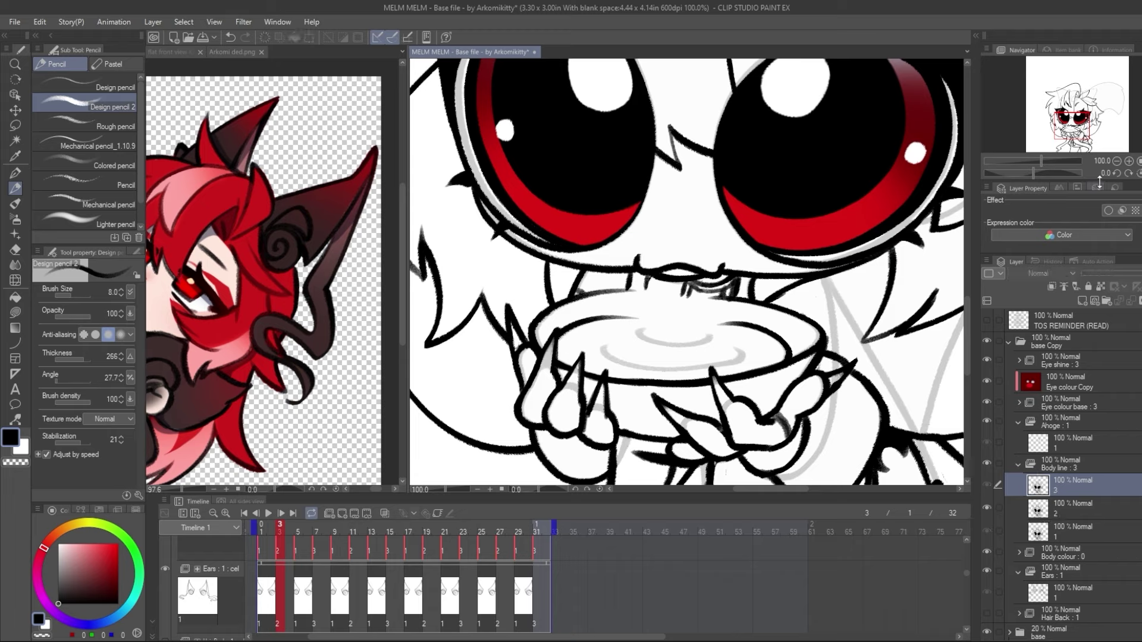
pyautogui.click(1068, 493)
pyautogui.click(1065, 510)
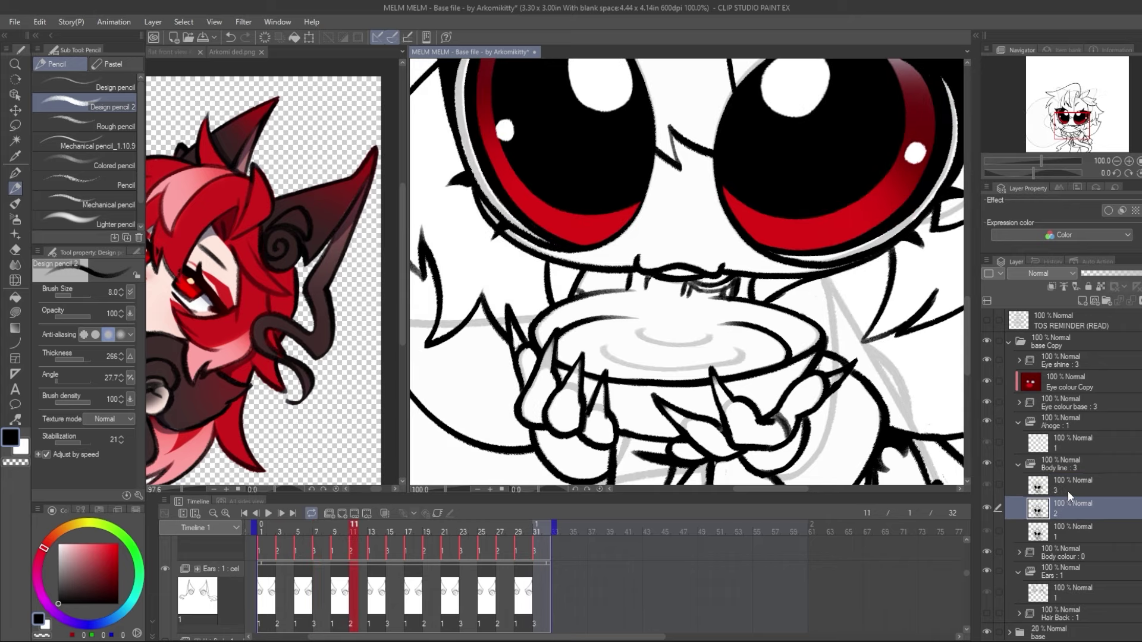
pyautogui.click(1068, 492)
pyautogui.click(1067, 510)
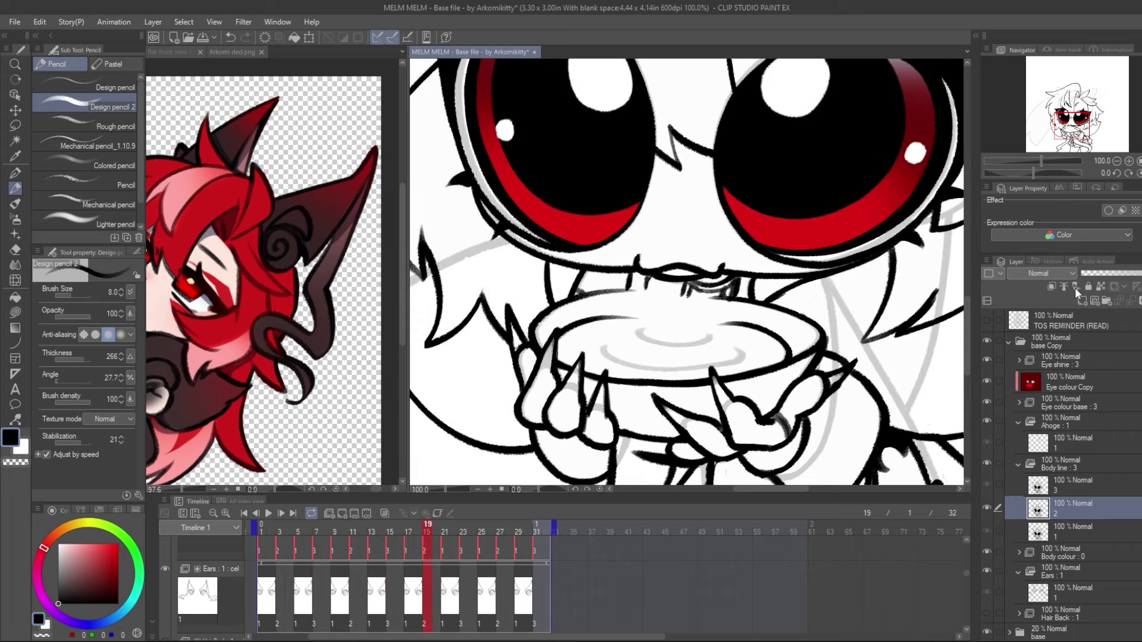
# Rotate the canvas to 79.4° and draw the bowl's water ripple lines over the base sketch on Body line cels 2 and 3
pyautogui.moveTo(1033, 170); pyautogui.dragTo(1055, 172)
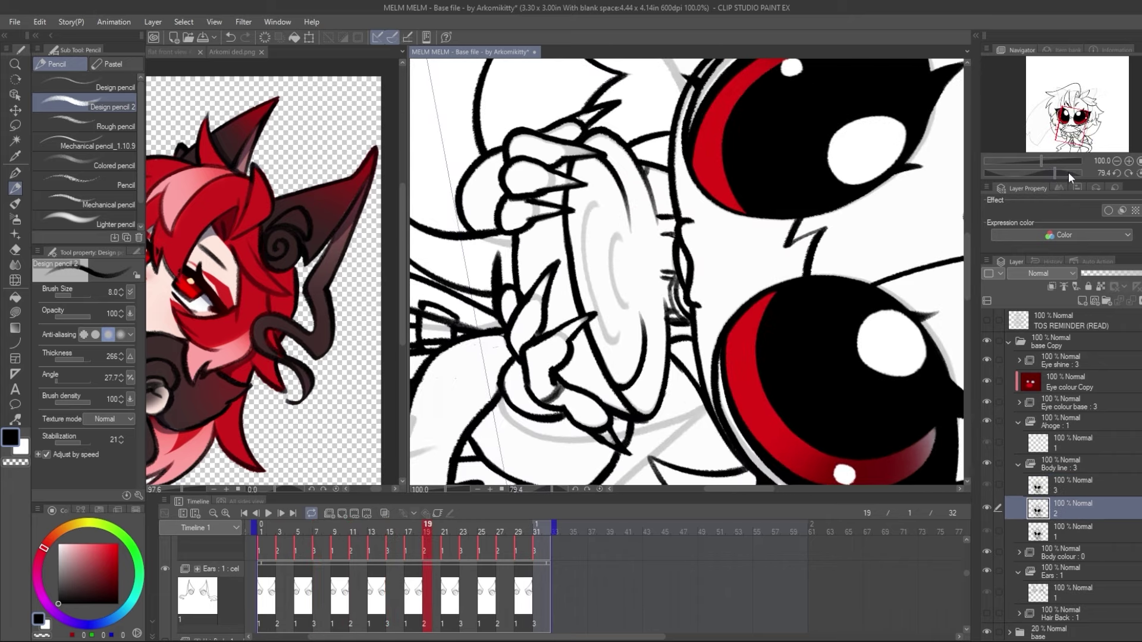
pyautogui.moveTo(617, 235)
pyautogui.mouseDown()
pyautogui.moveTo(610, 259)
pyautogui.moveTo(626, 305)
pyautogui.mouseUp()
pyautogui.moveTo(594, 202)
pyautogui.mouseDown()
pyautogui.moveTo(583, 236)
pyautogui.moveTo(595, 313)
pyautogui.moveTo(618, 345)
pyautogui.mouseUp()
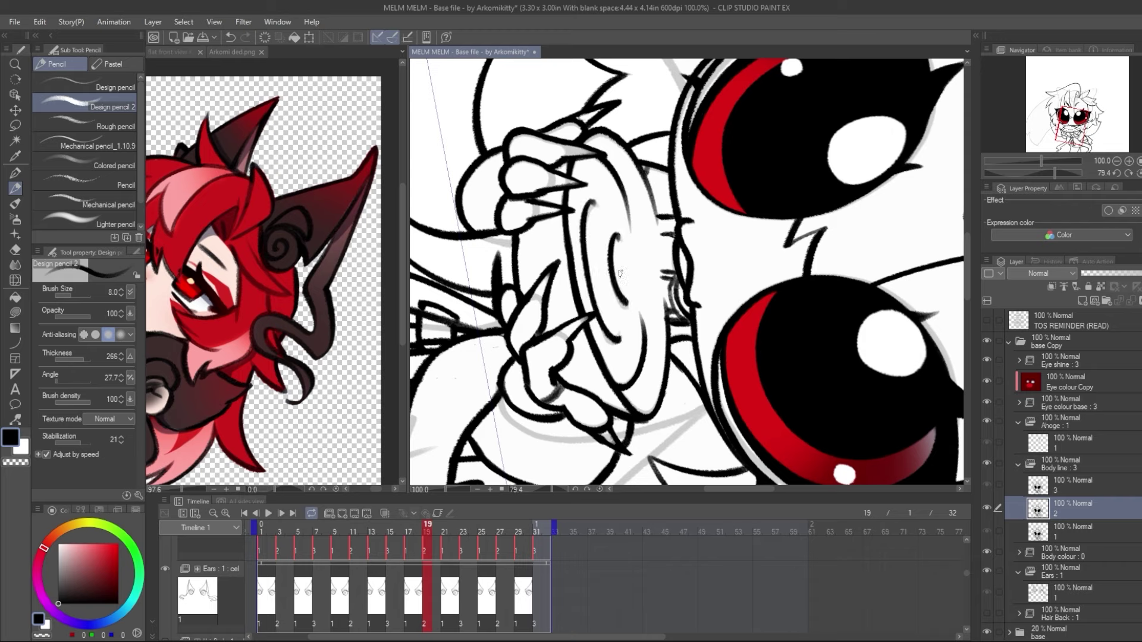
pyautogui.click(1090, 486)
pyautogui.moveTo(609, 216)
pyautogui.mouseDown()
pyautogui.moveTo(603, 228)
pyautogui.moveTo(625, 243)
pyautogui.moveTo(613, 259)
pyautogui.moveTo(627, 324)
pyautogui.moveTo(616, 311)
pyautogui.mouseUp()
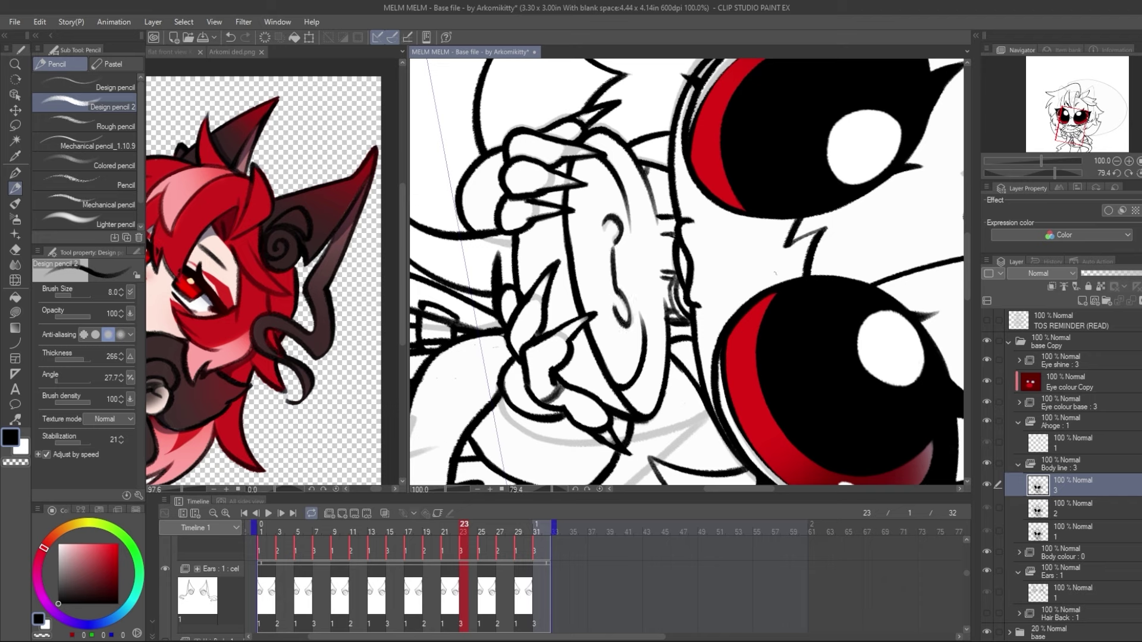
# Redraw the curved water ripple line in the bowl on Body line cel 3 and reset the canvas rotation to 0°
pyautogui.hotkey('ctrl', 'z')
pyautogui.moveTo(612, 243); pyautogui.dragTo(632, 322)
pyautogui.click(1116, 172)
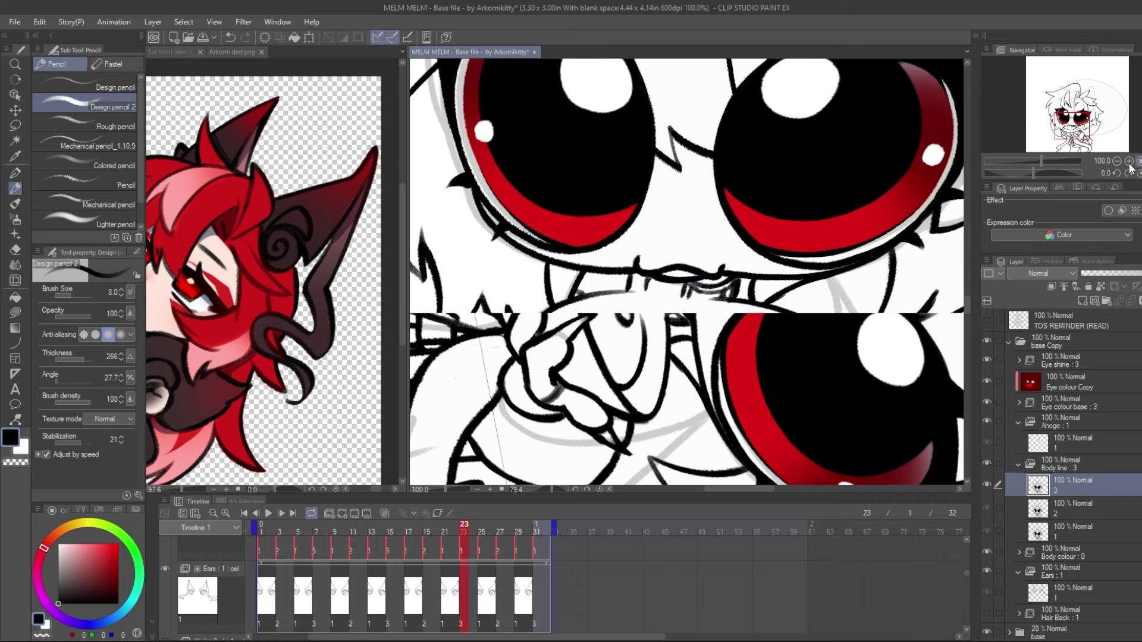
pyautogui.click(1116, 161)
pyautogui.click(1116, 161)
pyautogui.click(1116, 161)
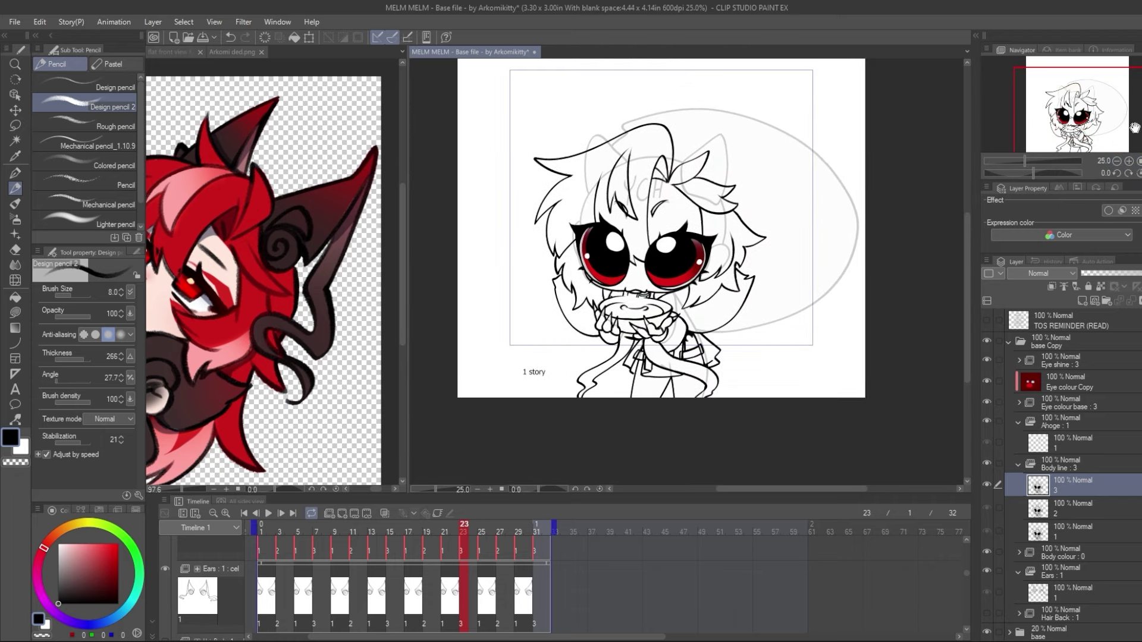
pyautogui.click(1026, 161)
pyautogui.press('h')
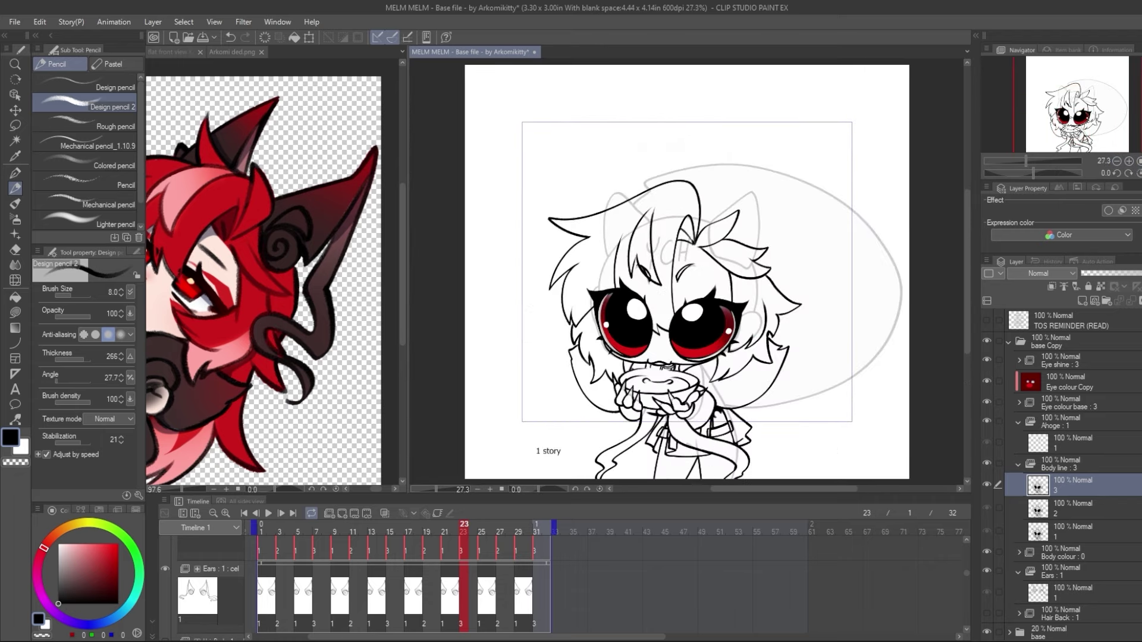
pyautogui.moveTo(1096, 115); pyautogui.dragTo(1099, 116)
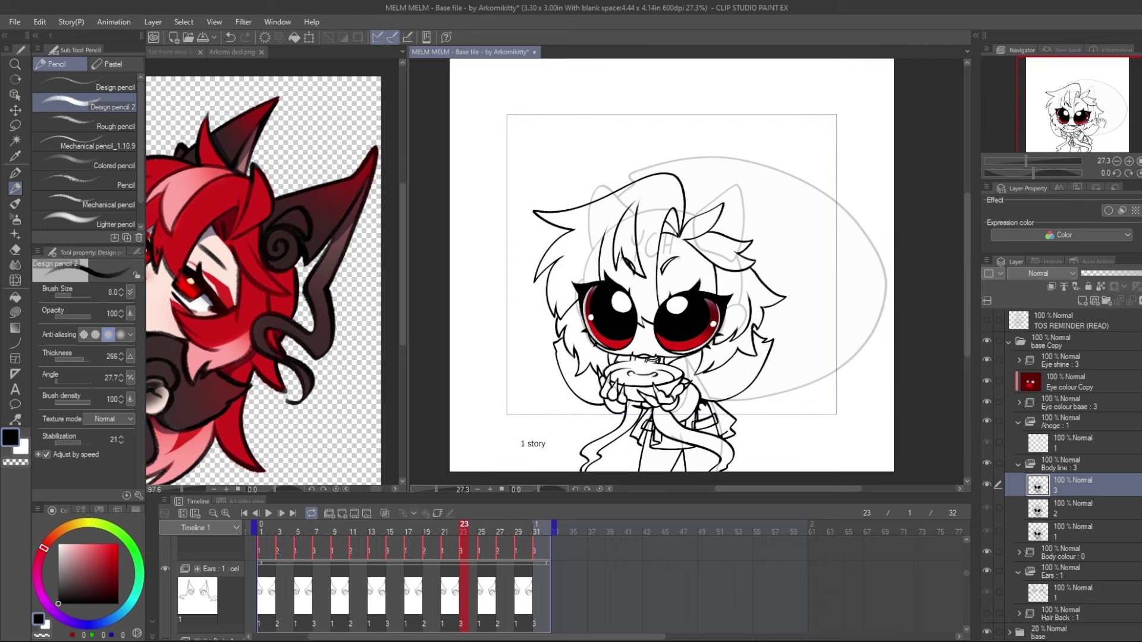
# Collapse the Body line folder and return the timeline to frame 1
pyautogui.click(1018, 464)
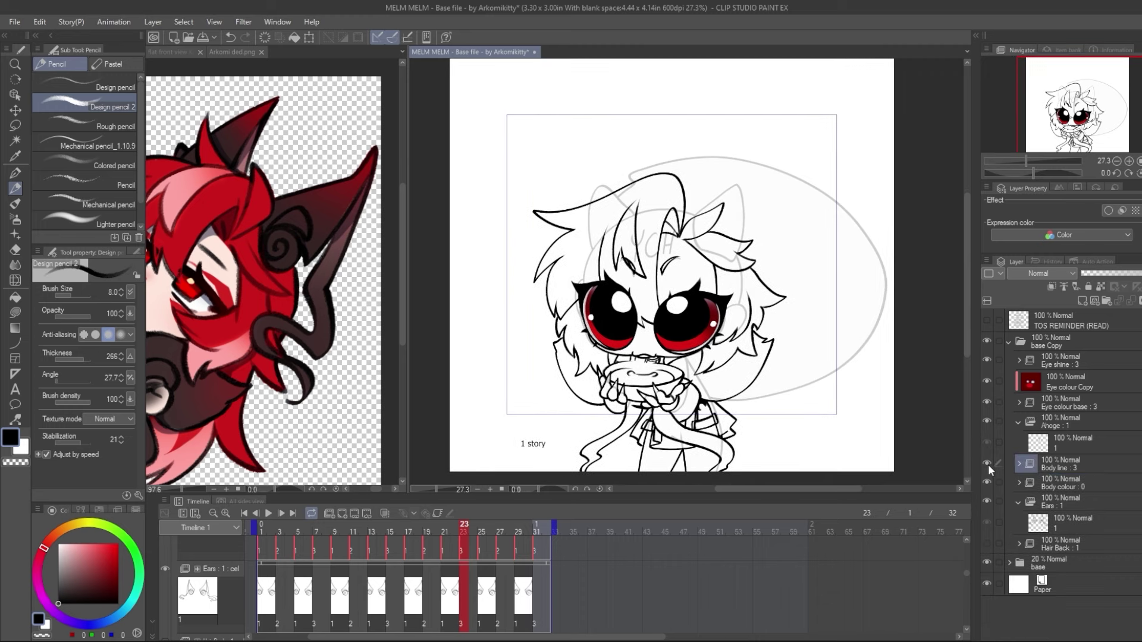
pyautogui.click(987, 465)
pyautogui.click(987, 465)
pyautogui.moveTo(275, 528)
pyautogui.mouseDown()
pyautogui.moveTo(455, 539)
pyautogui.moveTo(276, 542)
pyautogui.moveTo(388, 552)
pyautogui.moveTo(466, 537)
pyautogui.moveTo(262, 541)
pyautogui.mouseUp()
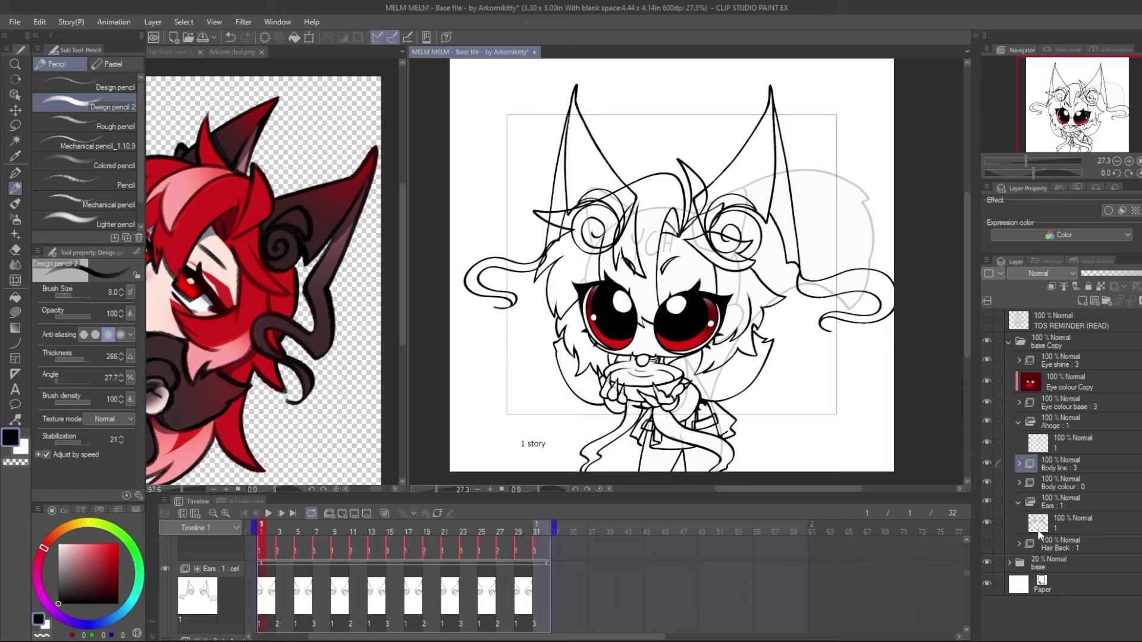
# Duplicate Ears cel 1 twice as cels 2 and 3, and select cel 2 for editing
pyautogui.click(1038, 525)
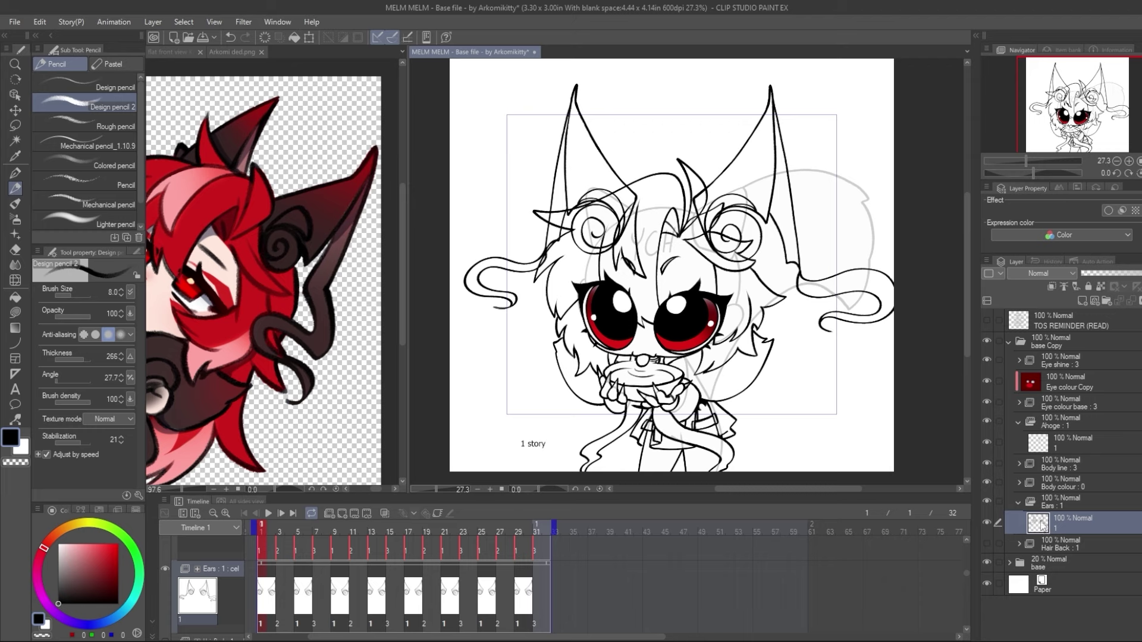
pyautogui.hotkey('ctrl', 'shift', 'alt', 'n')
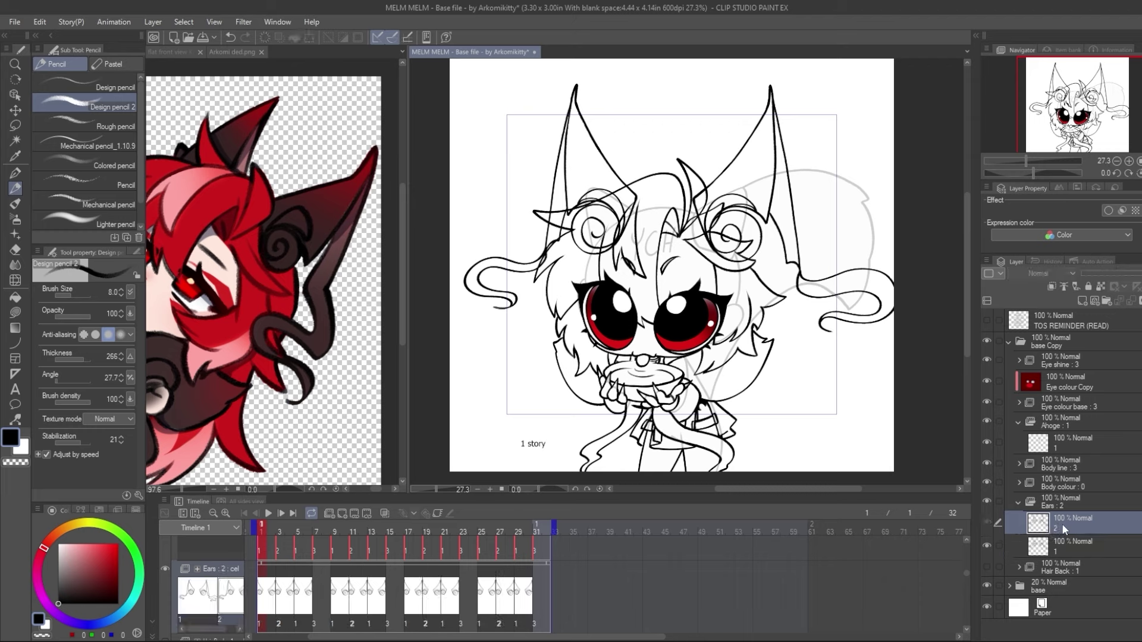
pyautogui.hotkey('ctrl', 'shift', 'alt', 'n')
pyautogui.click(1068, 546)
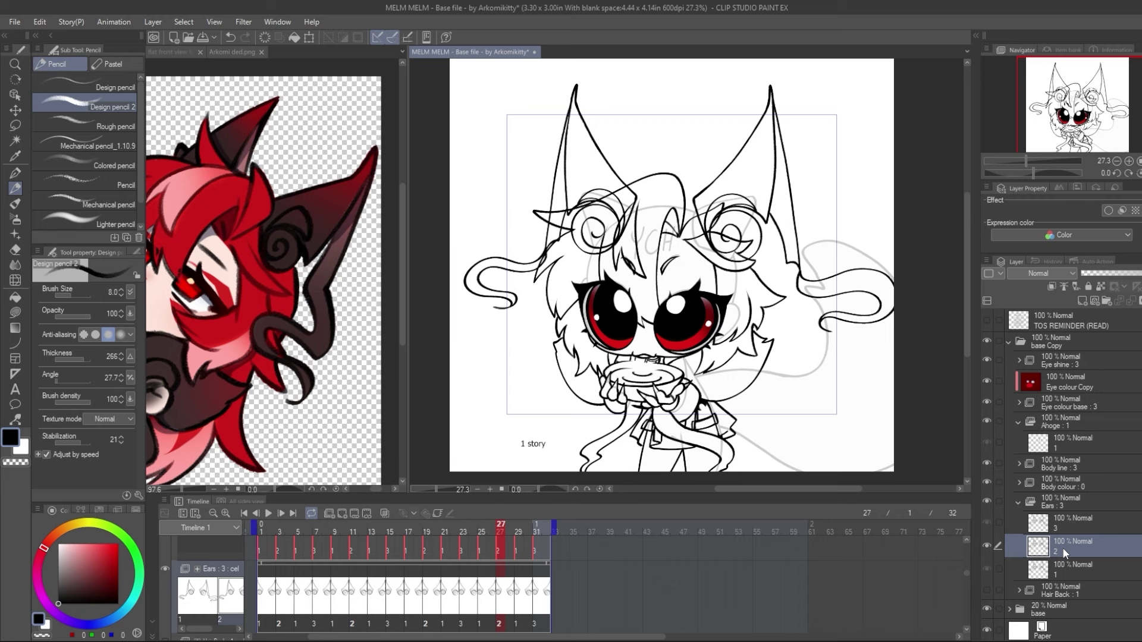
# Erase the wavy strand trailing from the character's right-hand ear on Ears cel 2, leaving the ear outline
pyautogui.scroll(2, 1076, 104)
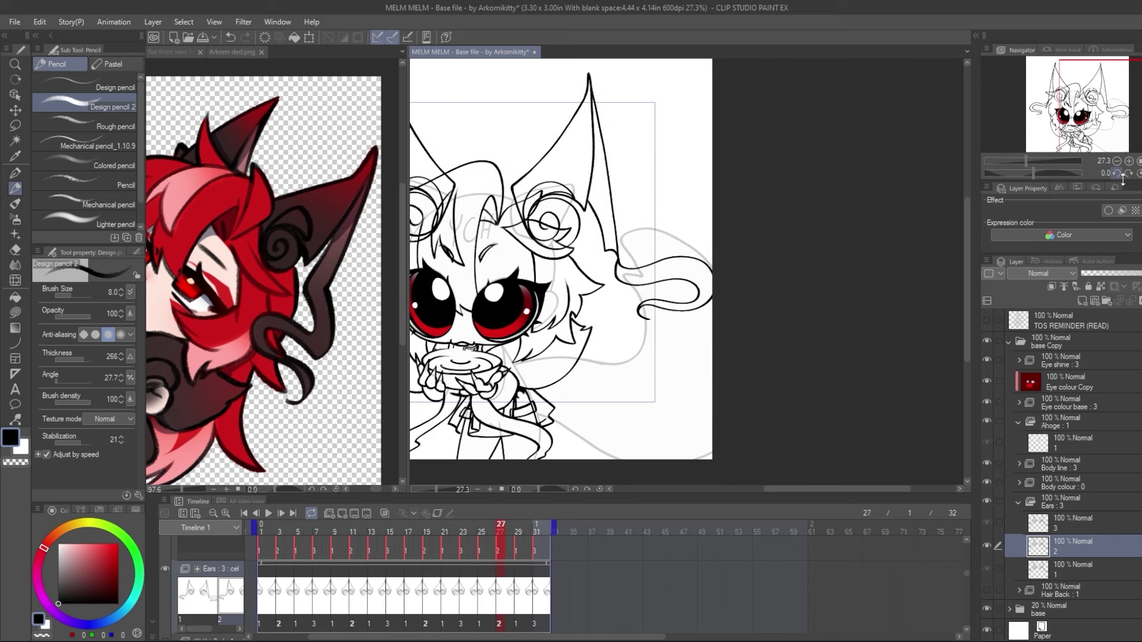
pyautogui.moveTo(1094, 101); pyautogui.dragTo(1104, 109)
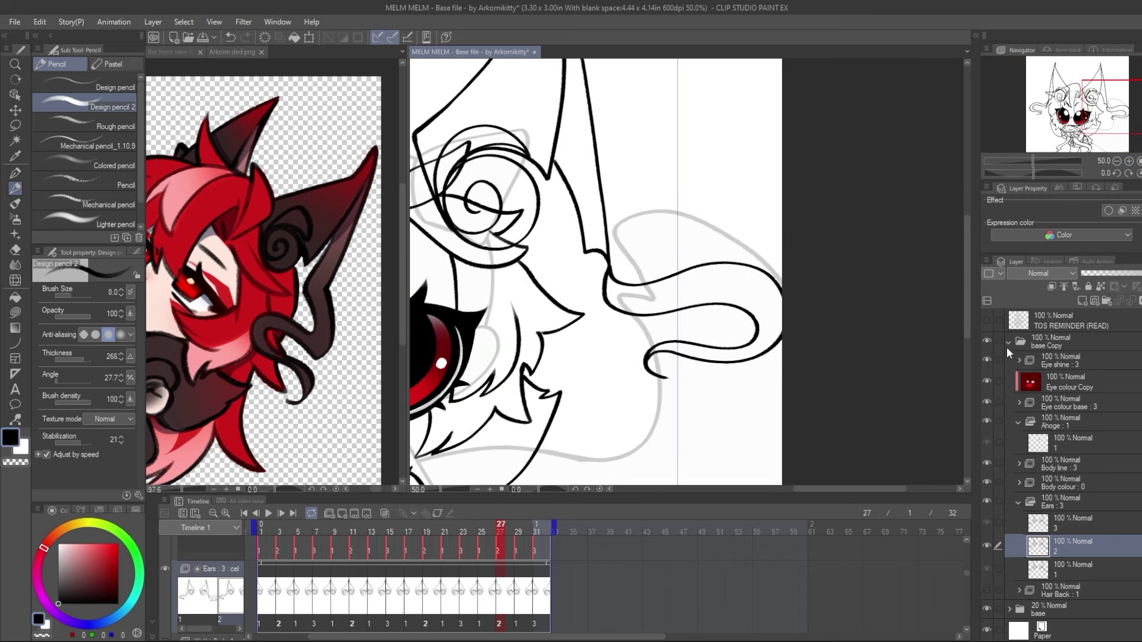
pyautogui.moveTo(618, 286)
pyautogui.mouseDown()
pyautogui.moveTo(604, 280)
pyautogui.moveTo(618, 267)
pyautogui.moveTo(600, 279)
pyautogui.moveTo(605, 295)
pyautogui.moveTo(684, 275)
pyautogui.moveTo(773, 280)
pyautogui.mouseUp()
pyautogui.moveTo(619, 306); pyautogui.dragTo(728, 304)
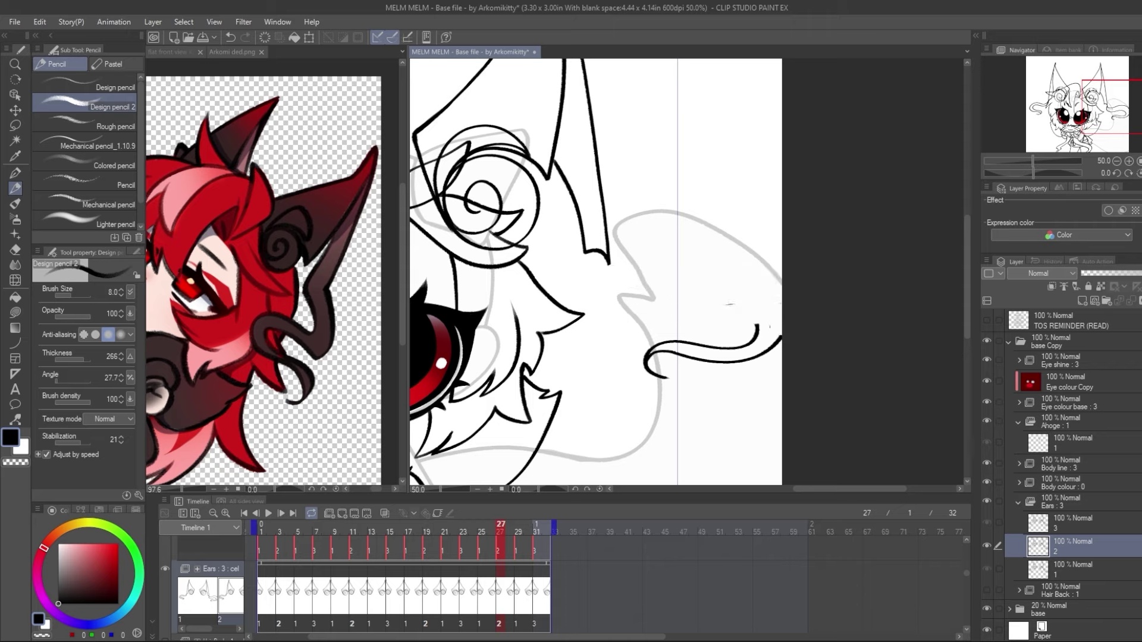
pyautogui.moveTo(795, 339)
pyautogui.mouseDown()
pyautogui.moveTo(654, 355)
pyautogui.moveTo(651, 379)
pyautogui.moveTo(668, 371)
pyautogui.mouseUp()
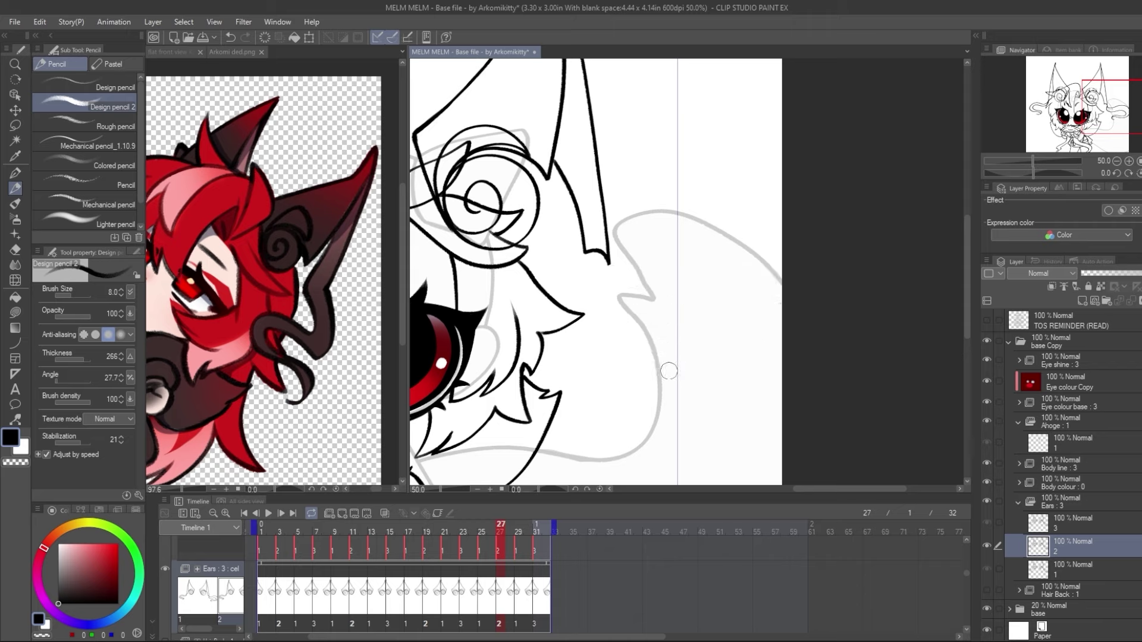
# Delete Ears cel 3 and erase the wavy strand trailing from the left-hand ear on Ears cel 2
pyautogui.click(1074, 521)
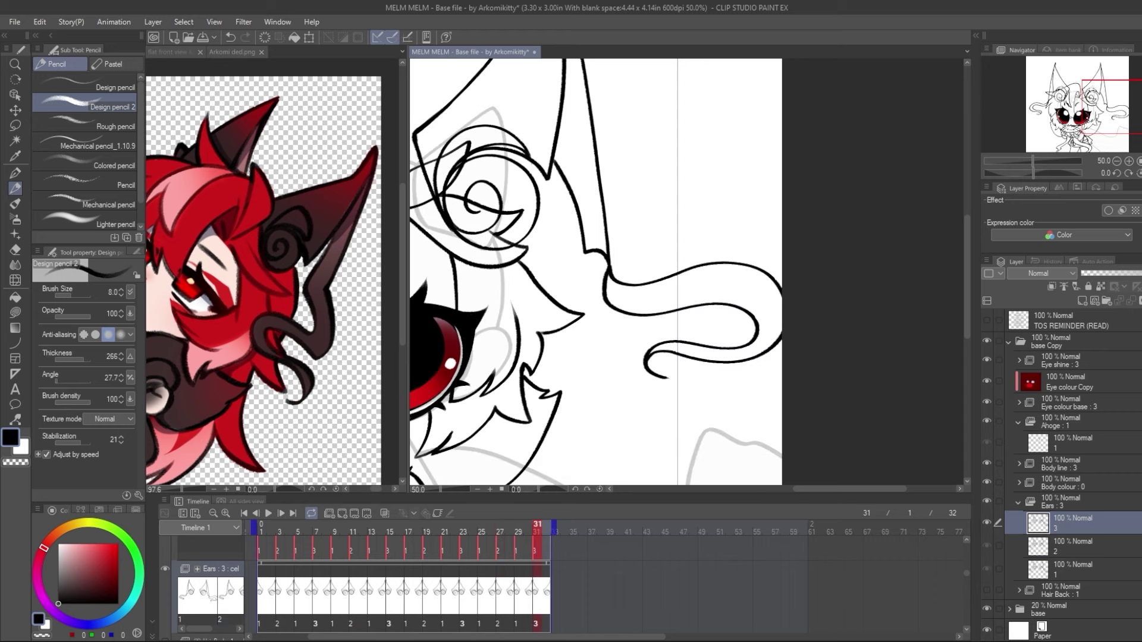
pyautogui.press('Delete')
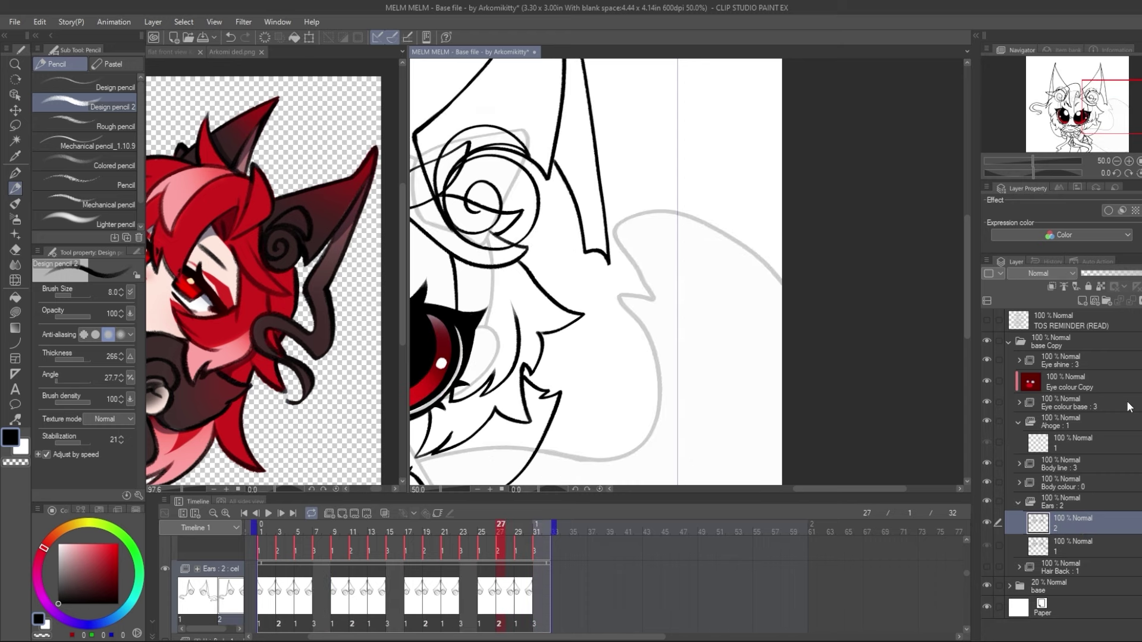
pyautogui.moveTo(1107, 115); pyautogui.dragTo(1051, 111)
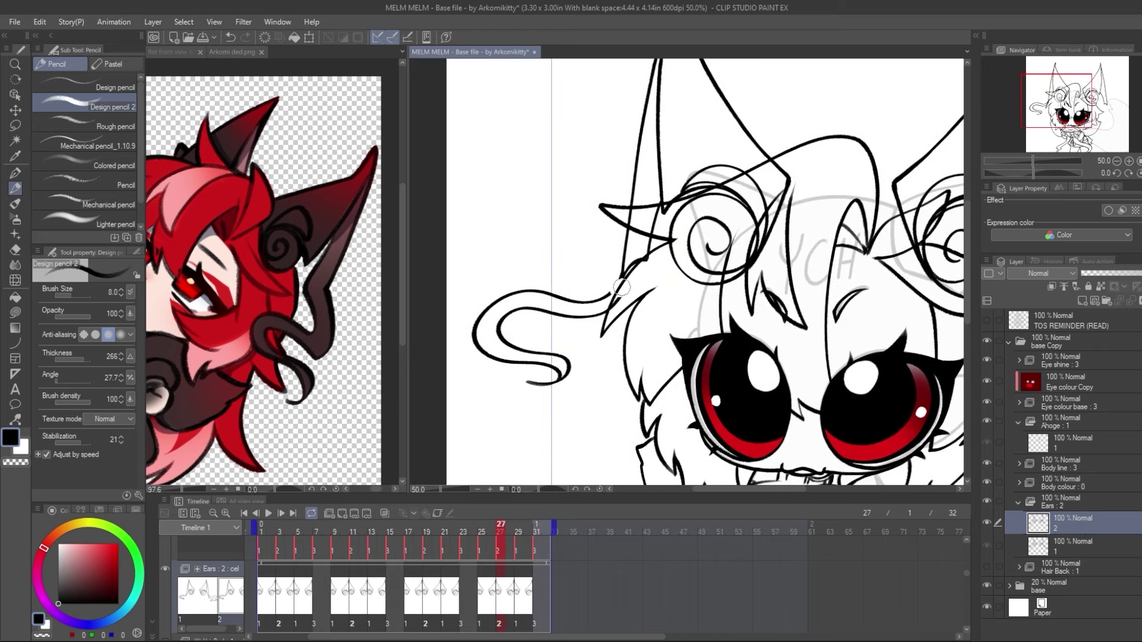
pyautogui.moveTo(622, 287); pyautogui.dragTo(580, 300)
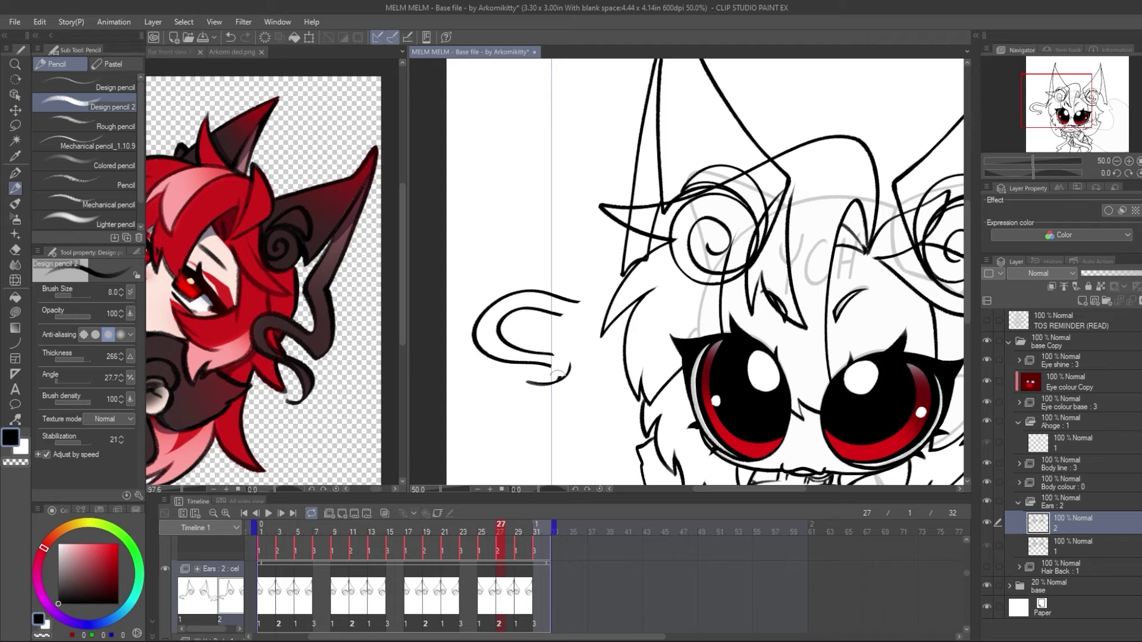
pyautogui.moveTo(558, 373)
pyautogui.mouseDown()
pyautogui.moveTo(556, 298)
pyautogui.moveTo(514, 310)
pyautogui.moveTo(479, 382)
pyautogui.moveTo(502, 402)
pyautogui.mouseUp()
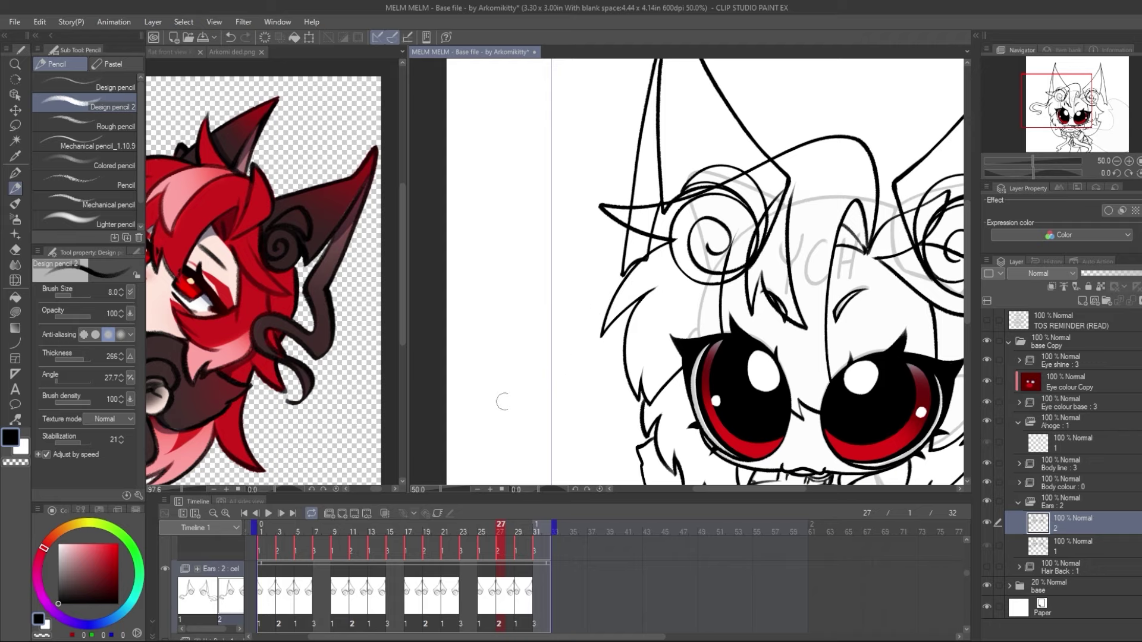
# Duplicate the strandless Ears cel 2 as cel 3, then reselect cel 2 with onion skin enabled
pyautogui.moveTo(1031, 158); pyautogui.dragTo(1025, 159)
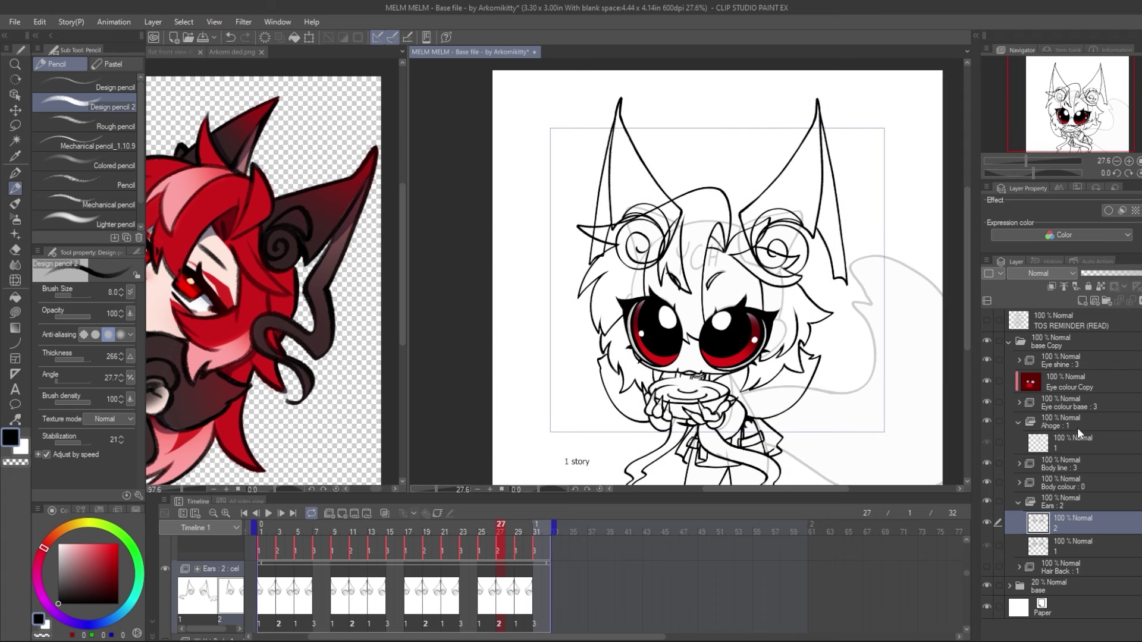
pyautogui.hotkey('ctrl', 'shift', 'n')
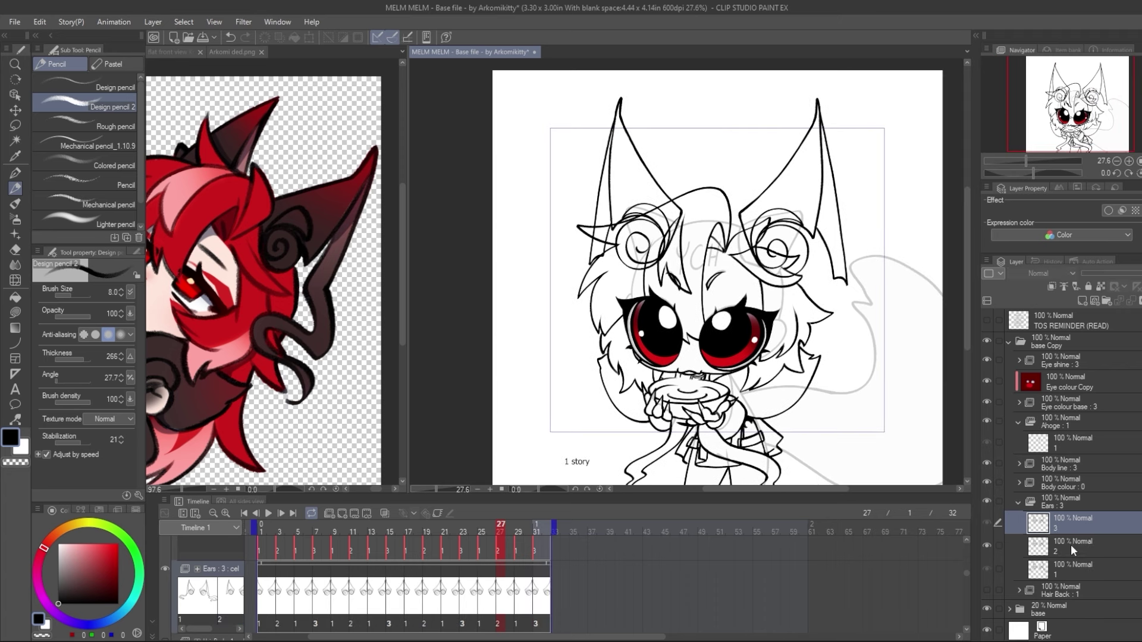
pyautogui.click(1070, 545)
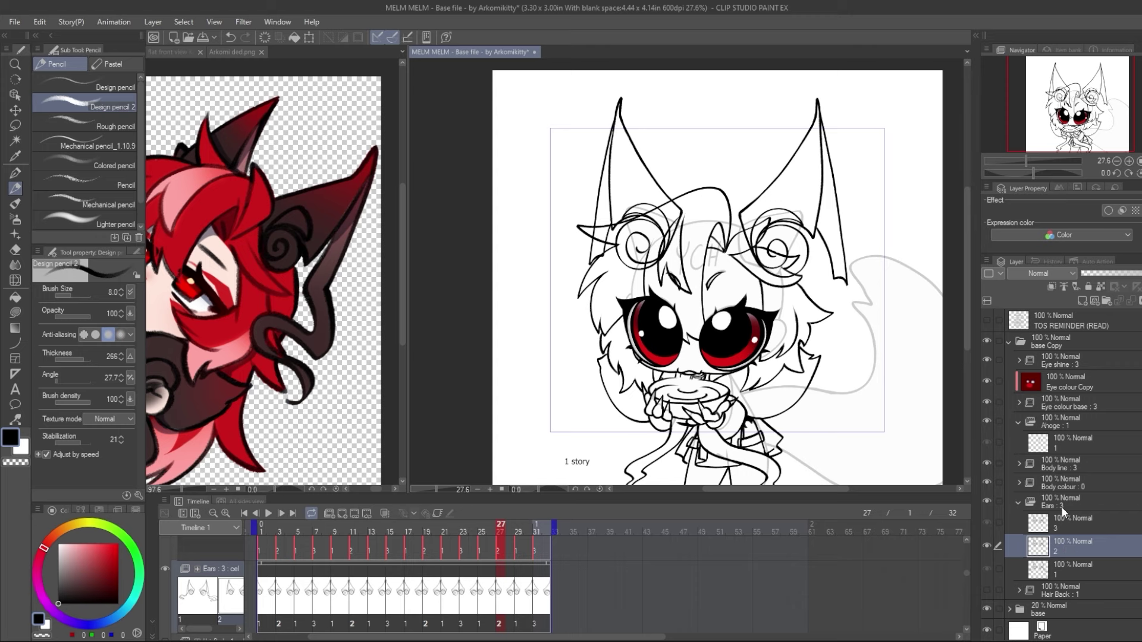
pyautogui.click(385, 513)
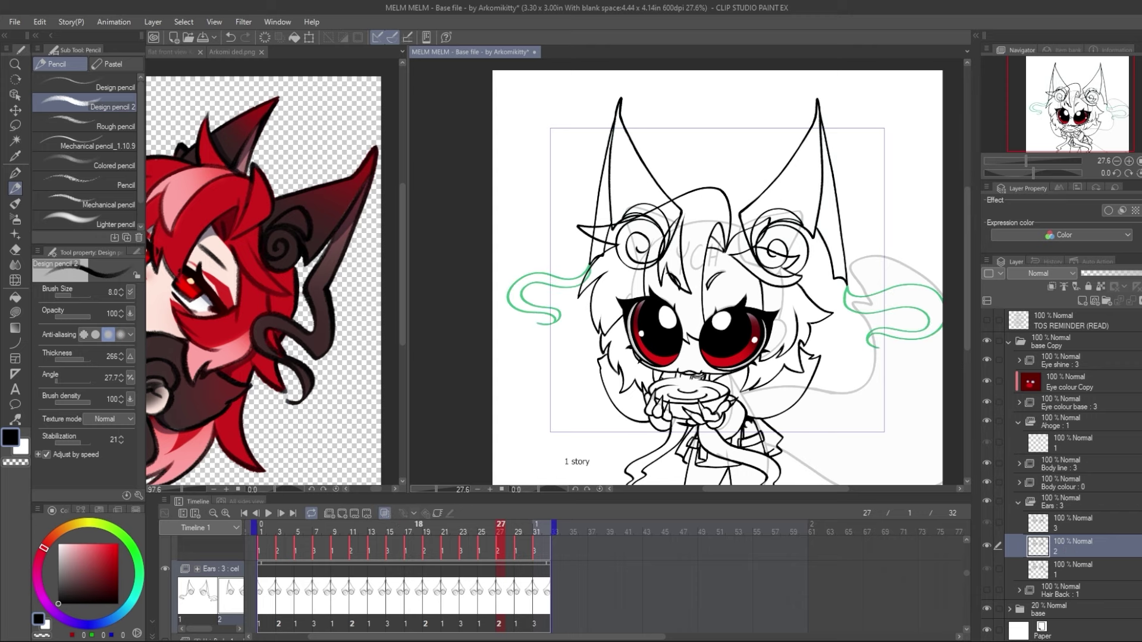
# Draw the right-hand ear's wavy strand in black on Ears cel 2, shifted slightly upward from the onion-skin strand
pyautogui.click(1129, 161)
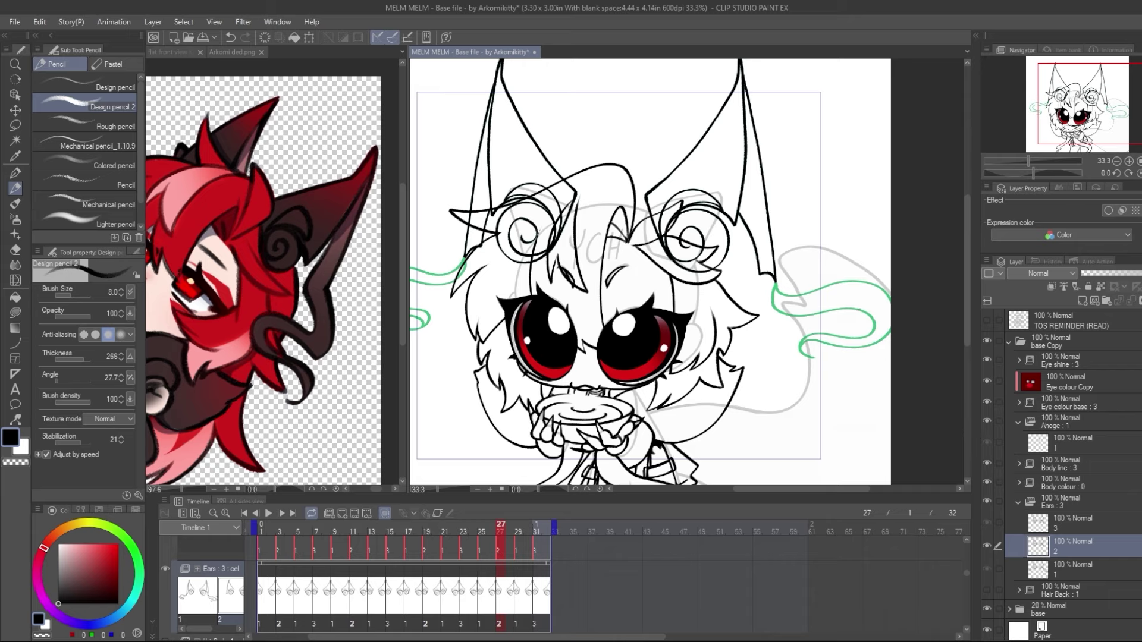
pyautogui.click(1129, 161)
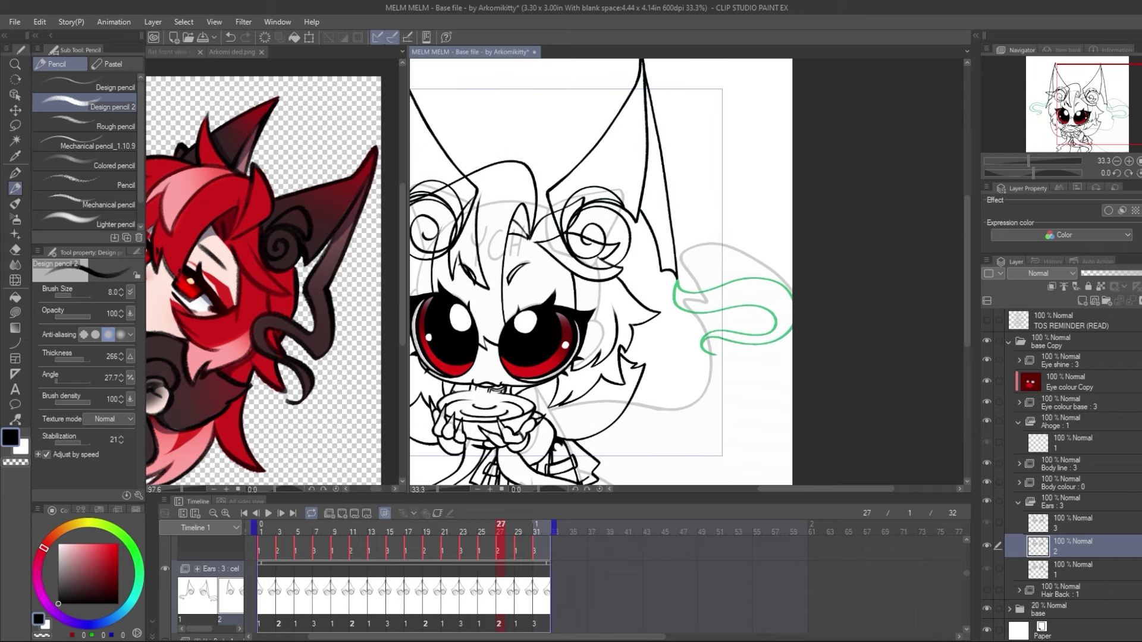
pyautogui.click(1128, 161)
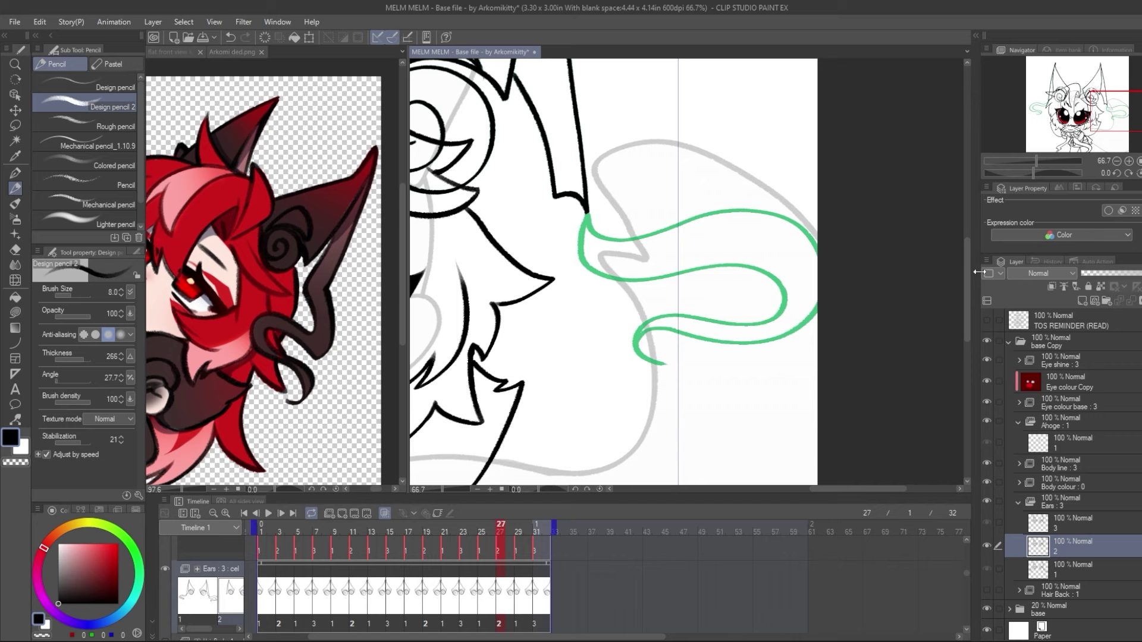
pyautogui.moveTo(444, 379); pyautogui.dragTo(410, 468)
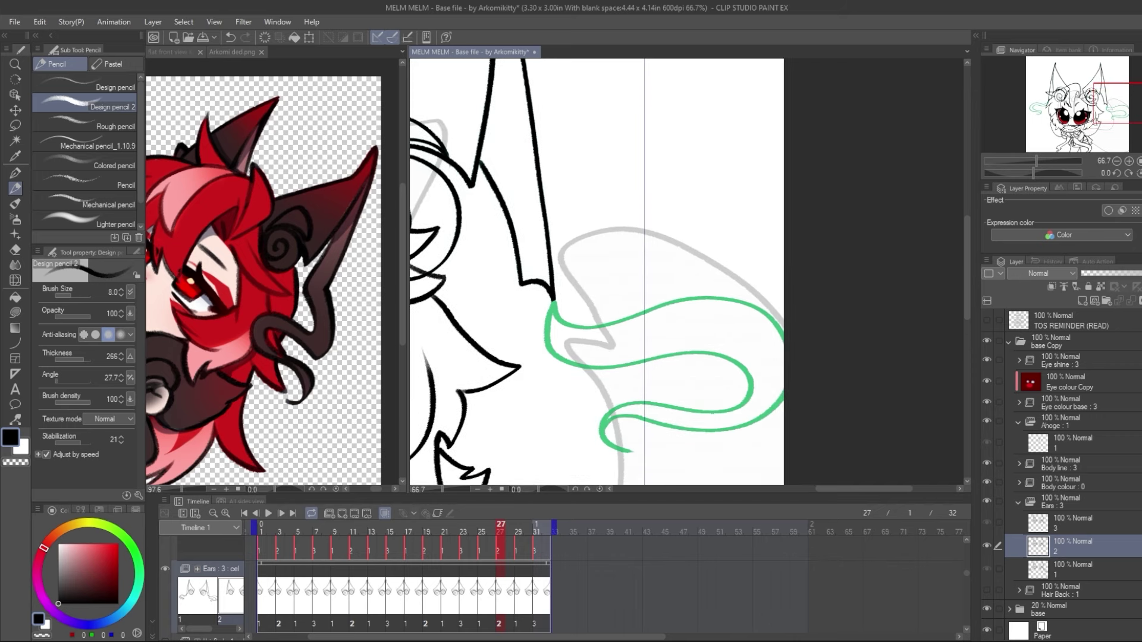
pyautogui.moveTo(545, 314)
pyautogui.mouseDown()
pyautogui.moveTo(599, 247)
pyautogui.moveTo(627, 268)
pyautogui.moveTo(695, 278)
pyautogui.moveTo(758, 262)
pyautogui.moveTo(792, 286)
pyautogui.moveTo(764, 326)
pyautogui.moveTo(696, 334)
pyautogui.moveTo(675, 378)
pyautogui.moveTo(695, 391)
pyautogui.moveTo(697, 350)
pyautogui.moveTo(782, 352)
pyautogui.moveTo(835, 277)
pyautogui.moveTo(772, 210)
pyautogui.moveTo(645, 255)
pyautogui.moveTo(604, 226)
pyautogui.mouseUp()
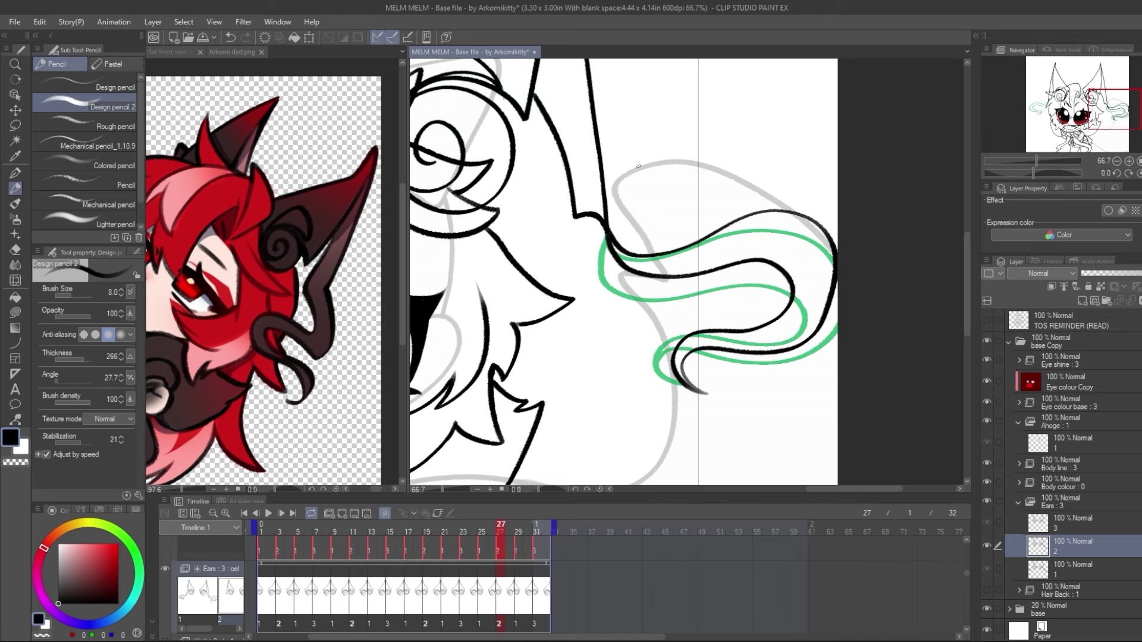
pyautogui.moveTo(1108, 102); pyautogui.dragTo(1105, 101)
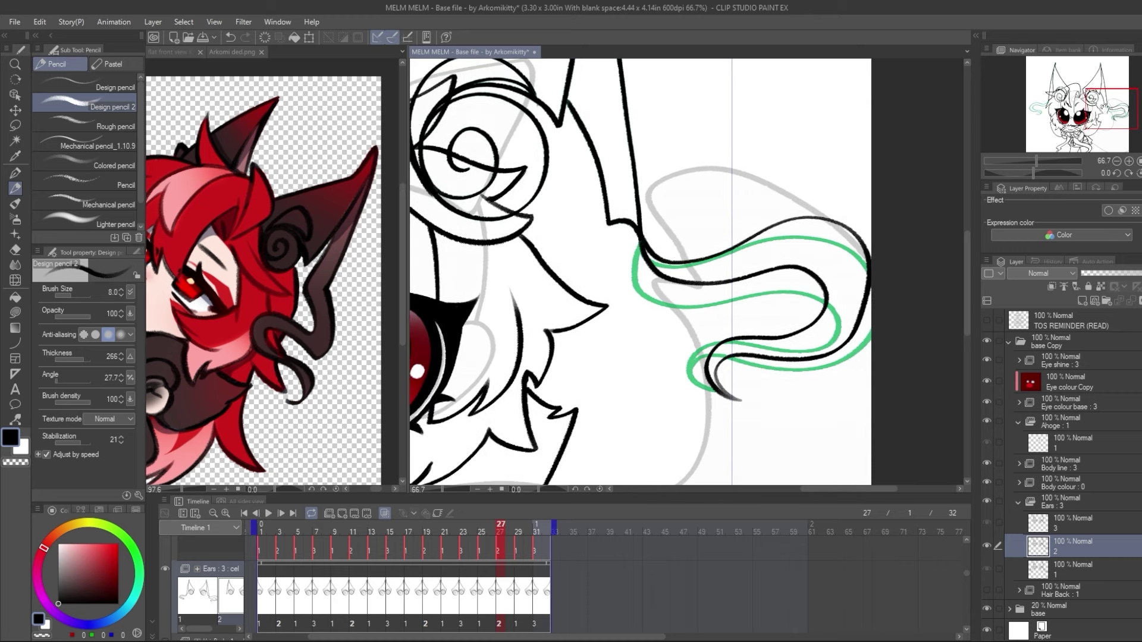
# Draw the right-hand ear's wavy strand on Ears cel 3 with a tighter, higher curl than the onion-skin strand
pyautogui.click(1070, 530)
pyautogui.moveTo(641, 238)
pyautogui.mouseDown()
pyautogui.moveTo(662, 313)
pyautogui.moveTo(693, 319)
pyautogui.moveTo(772, 273)
pyautogui.moveTo(794, 278)
pyautogui.moveTo(802, 297)
pyautogui.moveTo(791, 323)
pyautogui.moveTo(726, 355)
pyautogui.moveTo(726, 379)
pyautogui.moveTo(770, 386)
pyautogui.mouseUp()
pyautogui.moveTo(736, 383)
pyautogui.mouseDown()
pyautogui.moveTo(739, 370)
pyautogui.moveTo(847, 293)
pyautogui.moveTo(820, 223)
pyautogui.moveTo(696, 285)
pyautogui.moveTo(659, 275)
pyautogui.moveTo(641, 243)
pyautogui.moveTo(665, 271)
pyautogui.mouseUp()
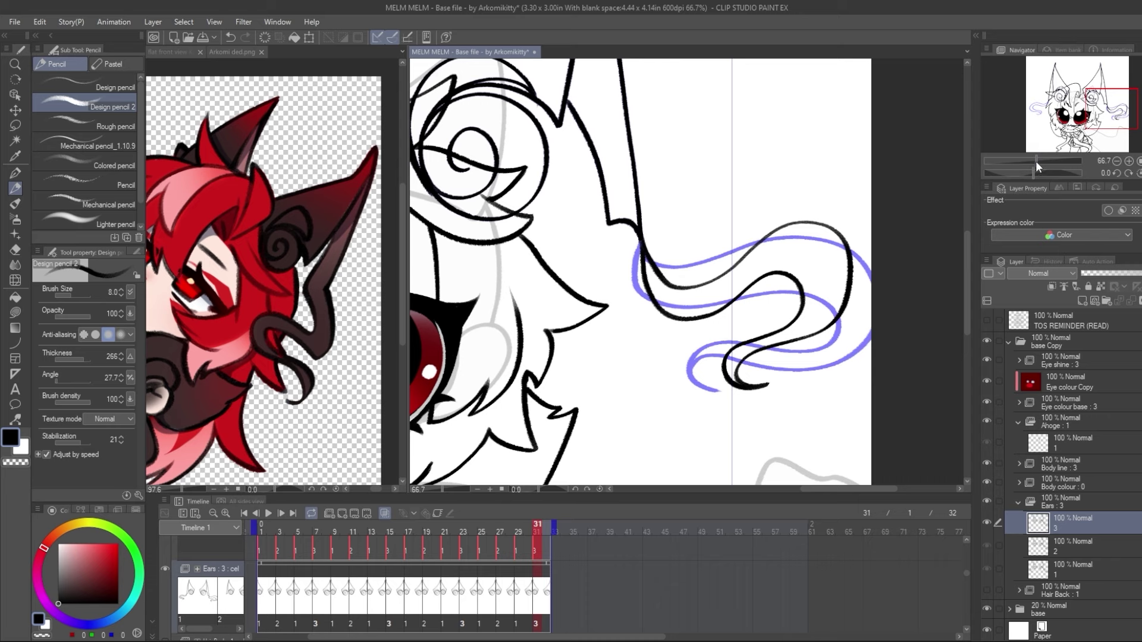
# Play the animation to check the movement of the right-hand ear strand, and stop the playback
pyautogui.moveTo(1036, 161); pyautogui.dragTo(1030, 162)
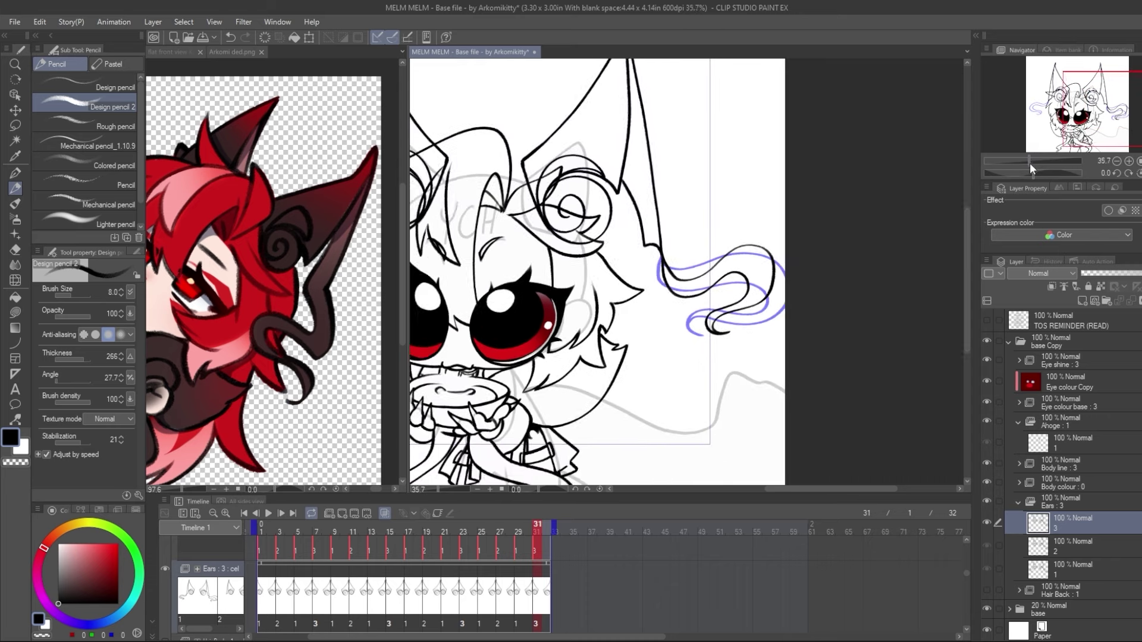
pyautogui.click(268, 514)
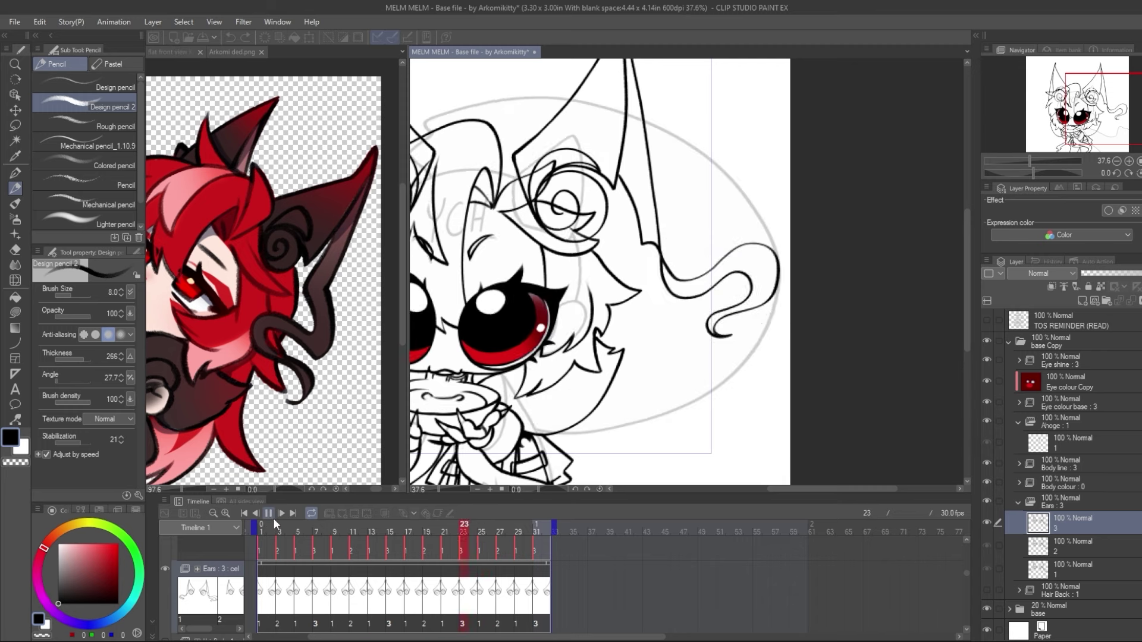
pyautogui.click(268, 514)
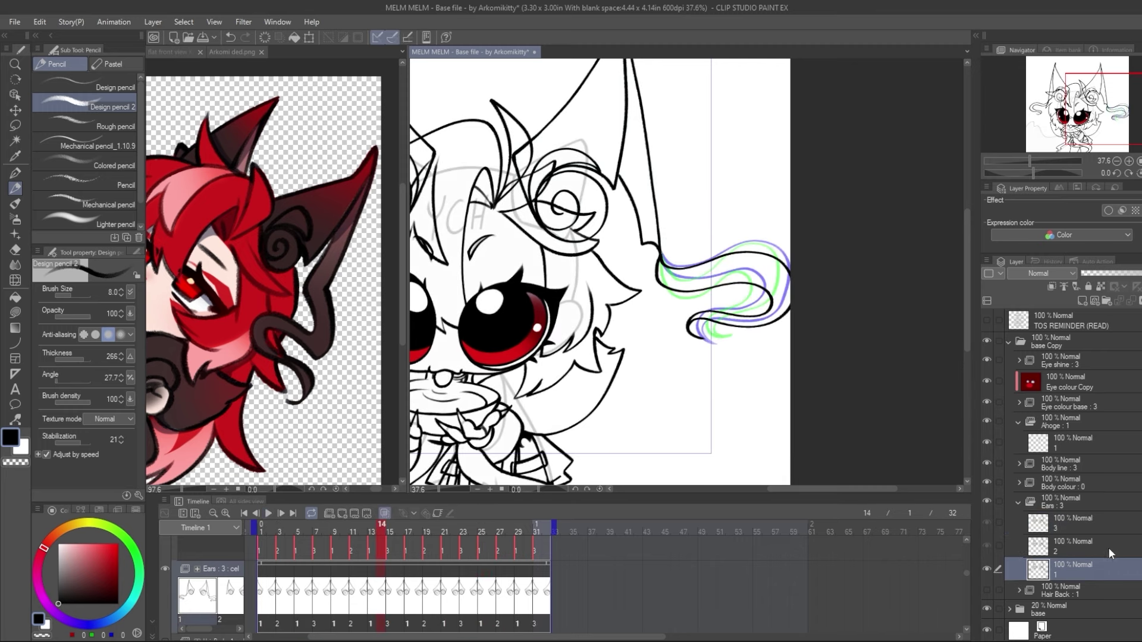
# Revert the strand drawings on Ears cels 2 and 3, keeping all three cels with only cel 1's strand
pyautogui.press('Right')
pyautogui.hotkey('ctrl', 'z')
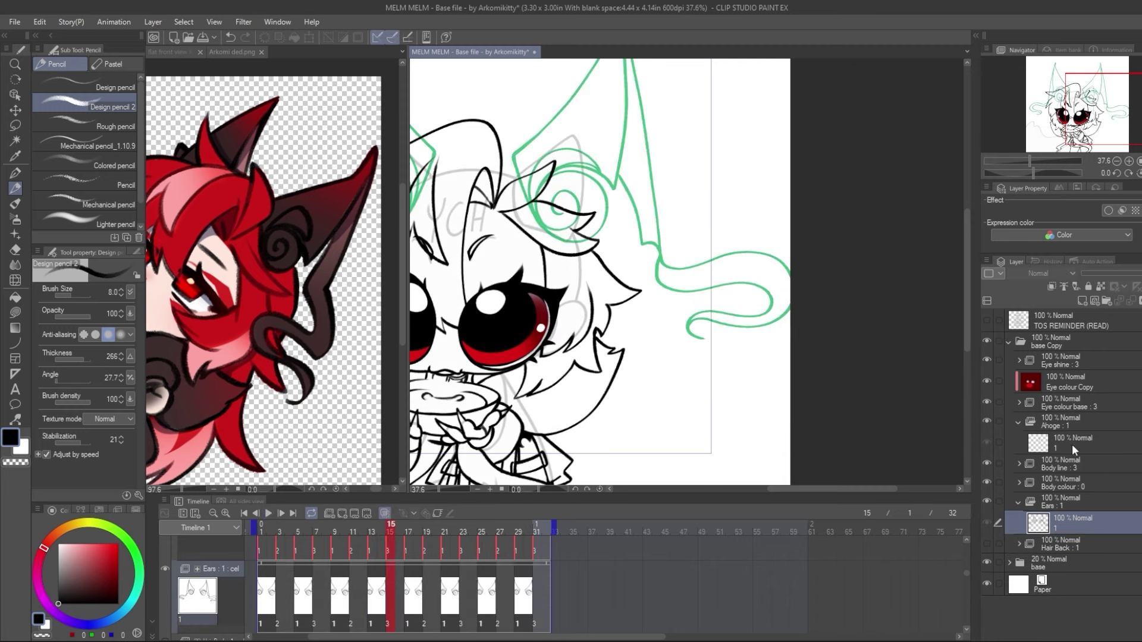
pyautogui.press('Right')
pyautogui.press('Right')
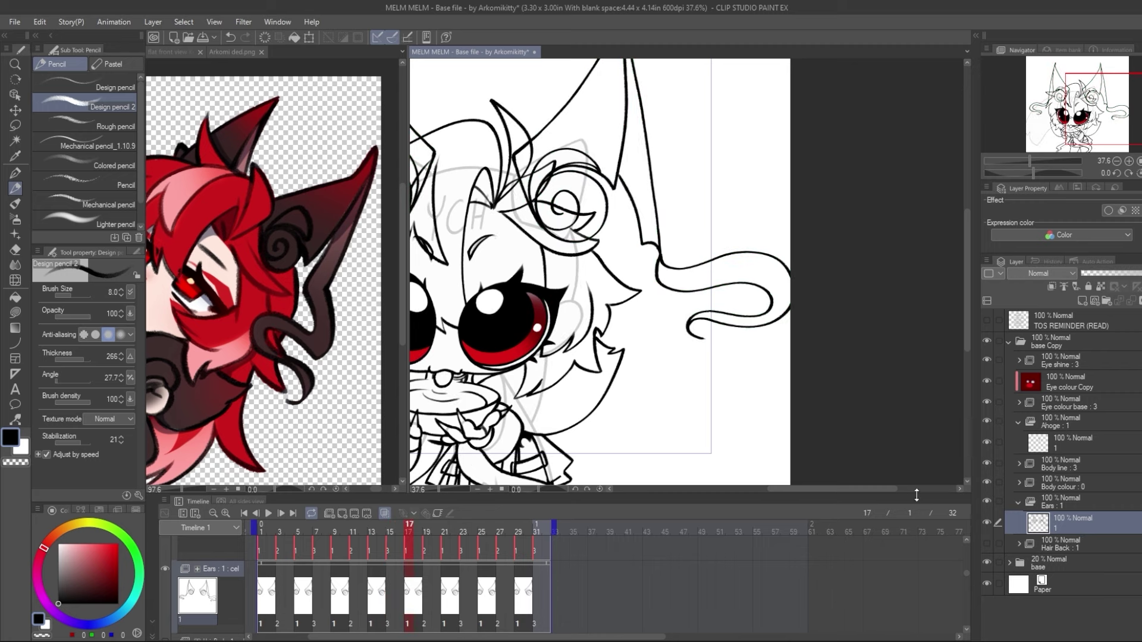
pyautogui.hotkey('ctrl', 'y')
pyautogui.hotkey('ctrl', 'y')
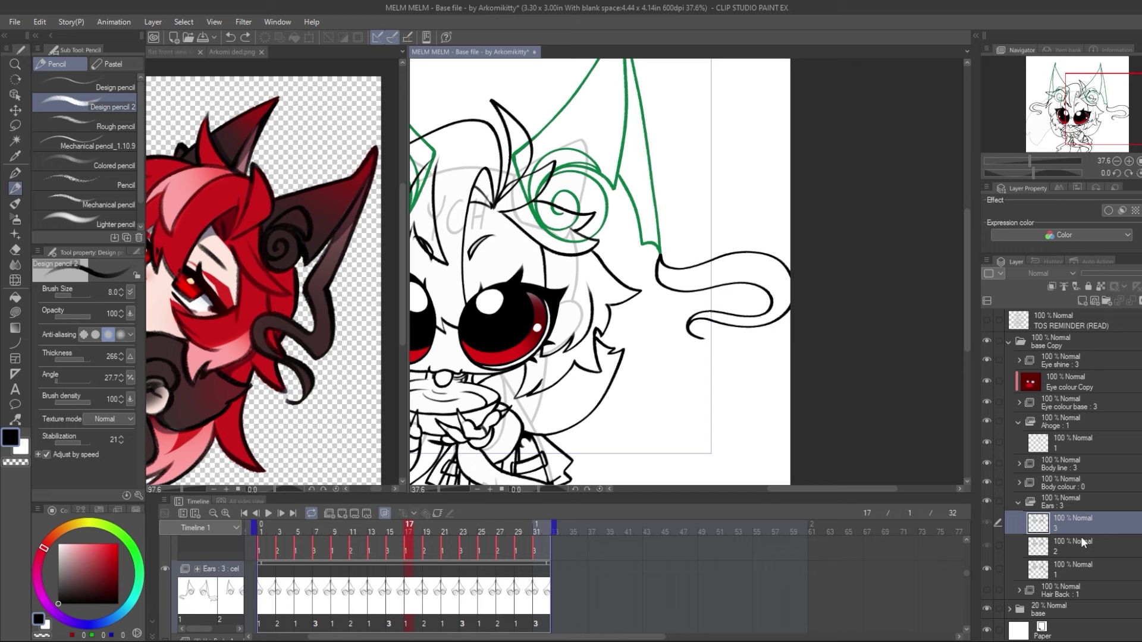
# Redraw the right-hand ear's wavy strand in black on Ears cel 2, its loop and curled tip slightly above the onion-skin strand
pyautogui.click(1080, 547)
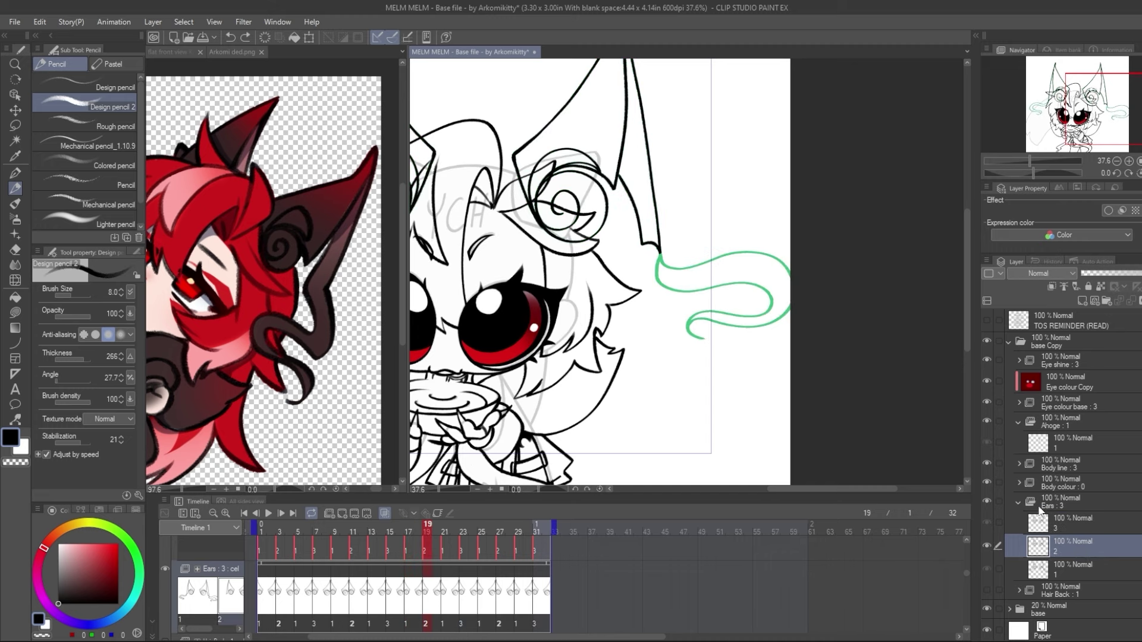
pyautogui.click(1128, 161)
pyautogui.click(1128, 162)
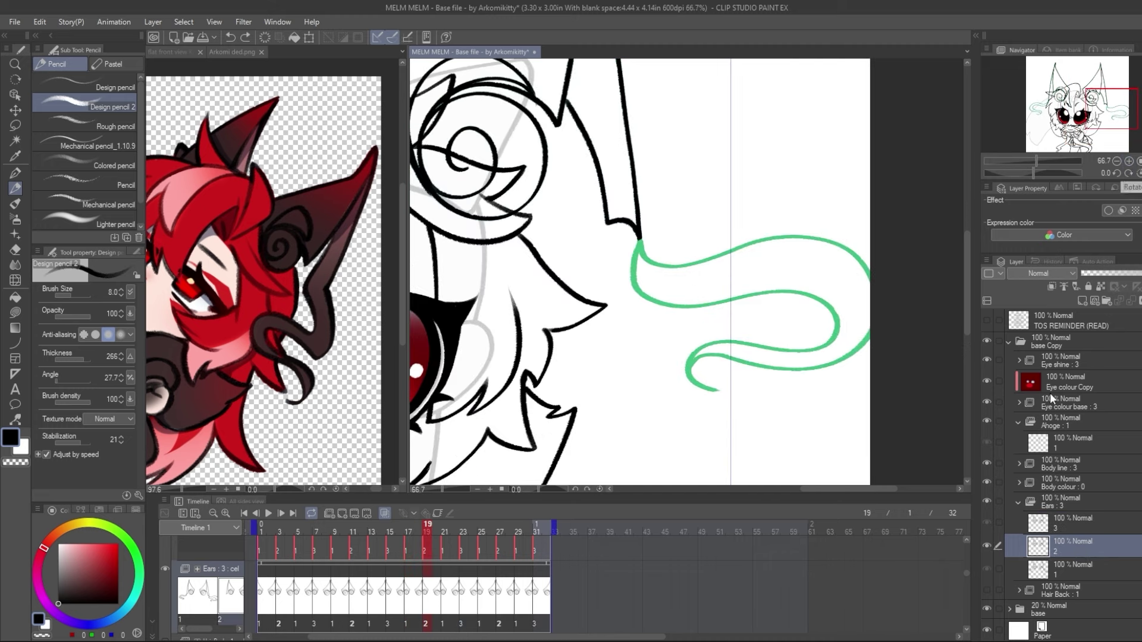
pyautogui.click(1076, 532)
pyautogui.click(1073, 548)
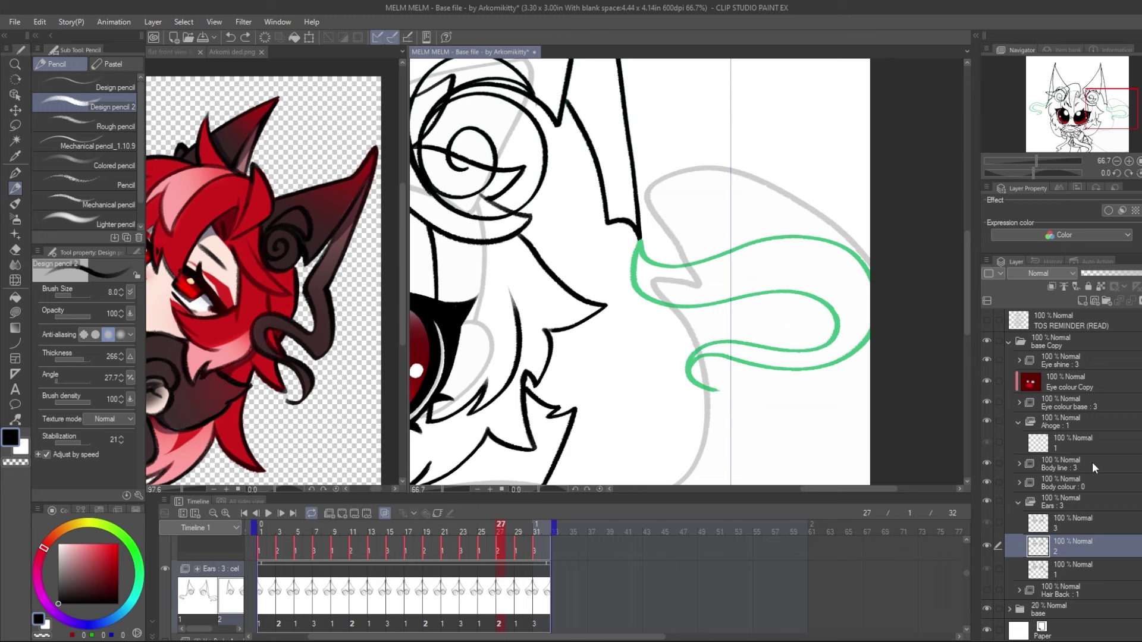
pyautogui.click(1131, 162)
pyautogui.click(1131, 161)
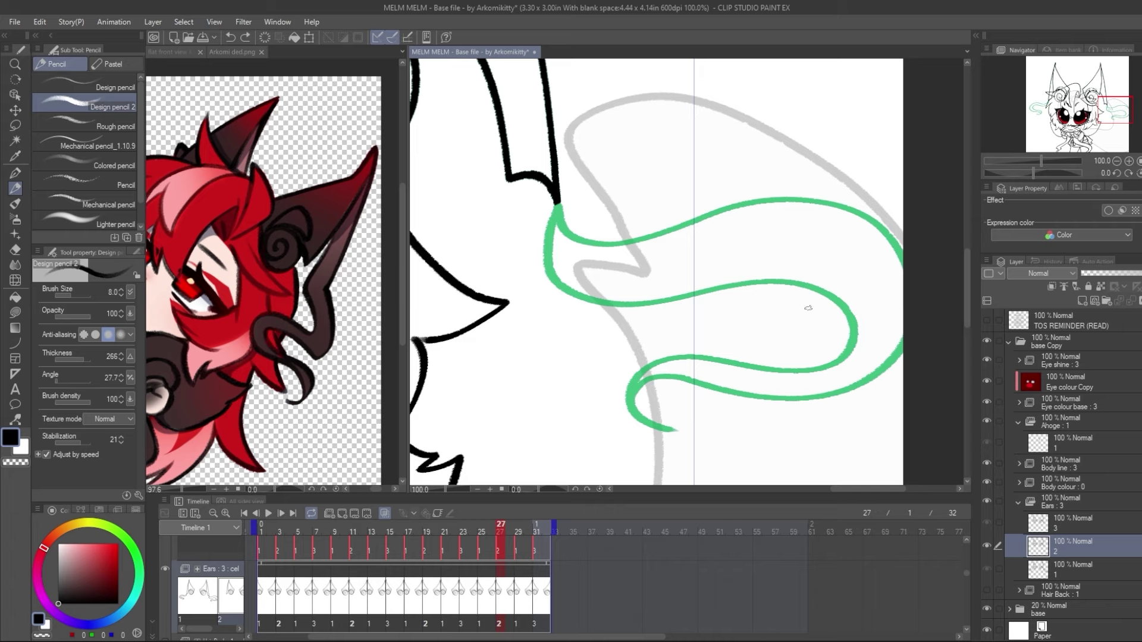
pyautogui.moveTo(557, 206)
pyautogui.mouseDown()
pyautogui.moveTo(560, 270)
pyautogui.moveTo(576, 299)
pyautogui.moveTo(655, 308)
pyautogui.moveTo(801, 268)
pyautogui.moveTo(841, 277)
pyautogui.moveTo(876, 329)
pyautogui.moveTo(866, 364)
pyautogui.moveTo(806, 388)
pyautogui.moveTo(708, 347)
pyautogui.moveTo(657, 344)
pyautogui.moveTo(641, 370)
pyautogui.moveTo(655, 406)
pyautogui.moveTo(689, 414)
pyautogui.moveTo(669, 393)
pyautogui.moveTo(681, 375)
pyautogui.moveTo(852, 407)
pyautogui.moveTo(887, 382)
pyautogui.moveTo(908, 337)
pyautogui.moveTo(905, 273)
pyautogui.moveTo(845, 205)
pyautogui.moveTo(750, 203)
pyautogui.moveTo(616, 254)
pyautogui.moveTo(582, 245)
pyautogui.moveTo(558, 199)
pyautogui.mouseUp()
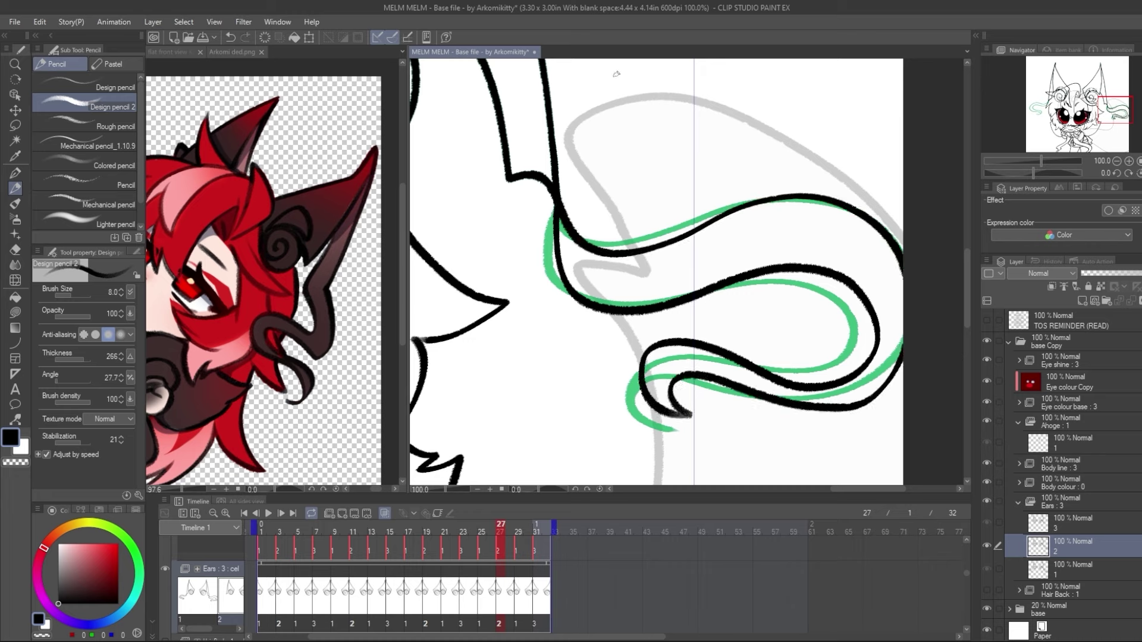
# Draw the right-hand ear's strand on Ears cel 3 with higher bends and a lower tip than the onion-skin strand
pyautogui.click(1086, 525)
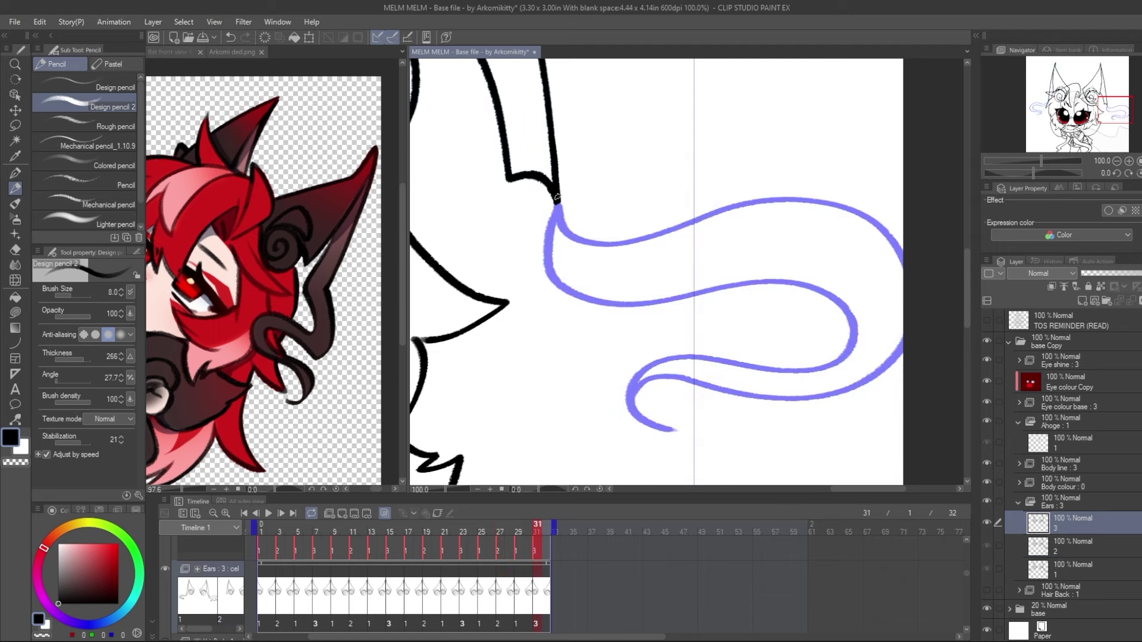
pyautogui.moveTo(557, 198)
pyautogui.mouseDown()
pyautogui.moveTo(564, 274)
pyautogui.moveTo(588, 296)
pyautogui.moveTo(634, 306)
pyautogui.moveTo(806, 255)
pyautogui.moveTo(850, 277)
pyautogui.moveTo(869, 314)
pyautogui.moveTo(864, 354)
pyautogui.moveTo(830, 387)
pyautogui.moveTo(713, 377)
pyautogui.moveTo(655, 391)
pyautogui.moveTo(644, 433)
pyautogui.moveTo(673, 453)
pyautogui.moveTo(657, 410)
pyautogui.moveTo(695, 395)
pyautogui.moveTo(854, 412)
pyautogui.moveTo(918, 354)
pyautogui.mouseUp()
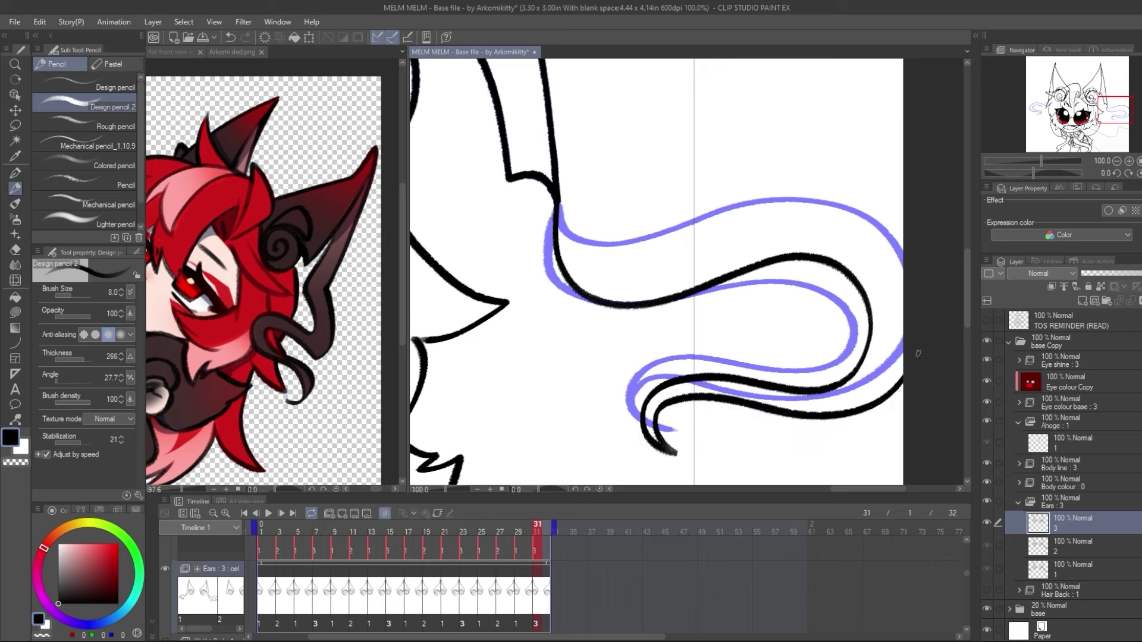
pyautogui.moveTo(909, 249)
pyautogui.mouseDown()
pyautogui.moveTo(843, 199)
pyautogui.moveTo(744, 201)
pyautogui.moveTo(614, 233)
pyautogui.moveTo(578, 222)
pyautogui.moveTo(553, 171)
pyautogui.mouseUp()
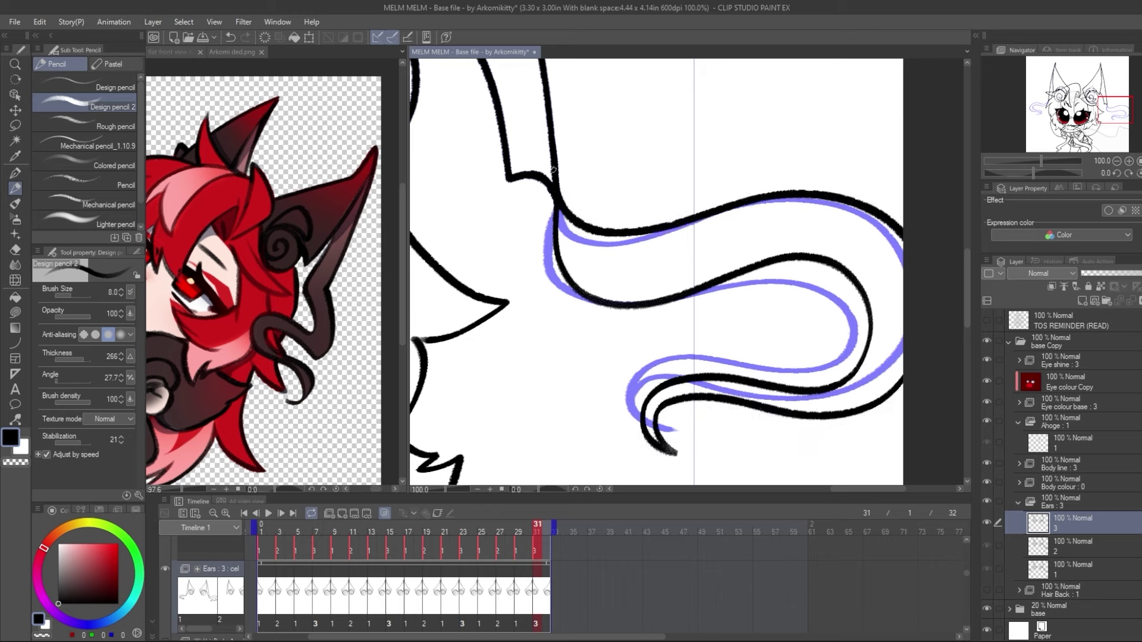
# Review the redrawn right-hand strand across the Ears cels by scrubbing the timeline and playing the animation, and stop the playback
pyautogui.click(1080, 548)
pyautogui.click(1077, 563)
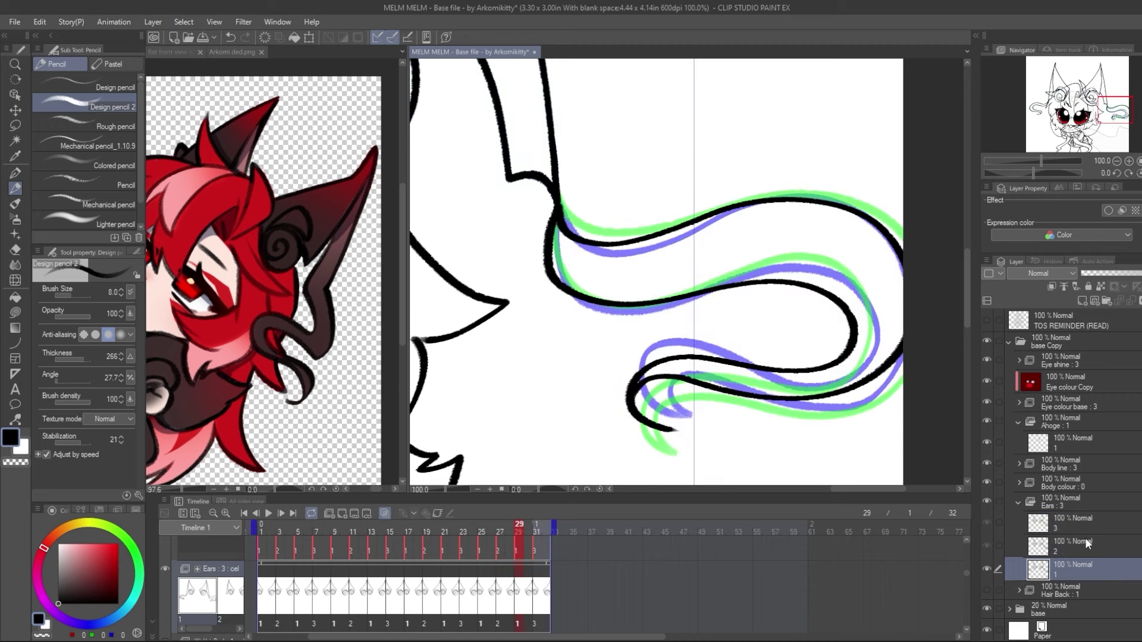
pyautogui.moveTo(1041, 160); pyautogui.dragTo(1033, 159)
pyautogui.moveTo(261, 531); pyautogui.dragTo(527, 528)
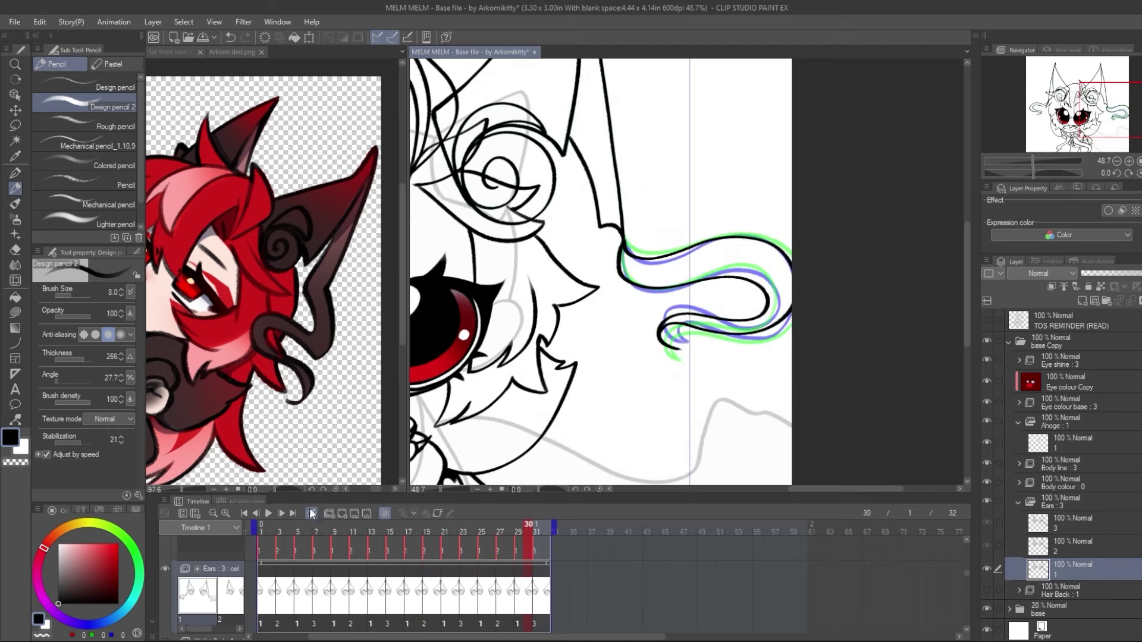
pyautogui.click(269, 515)
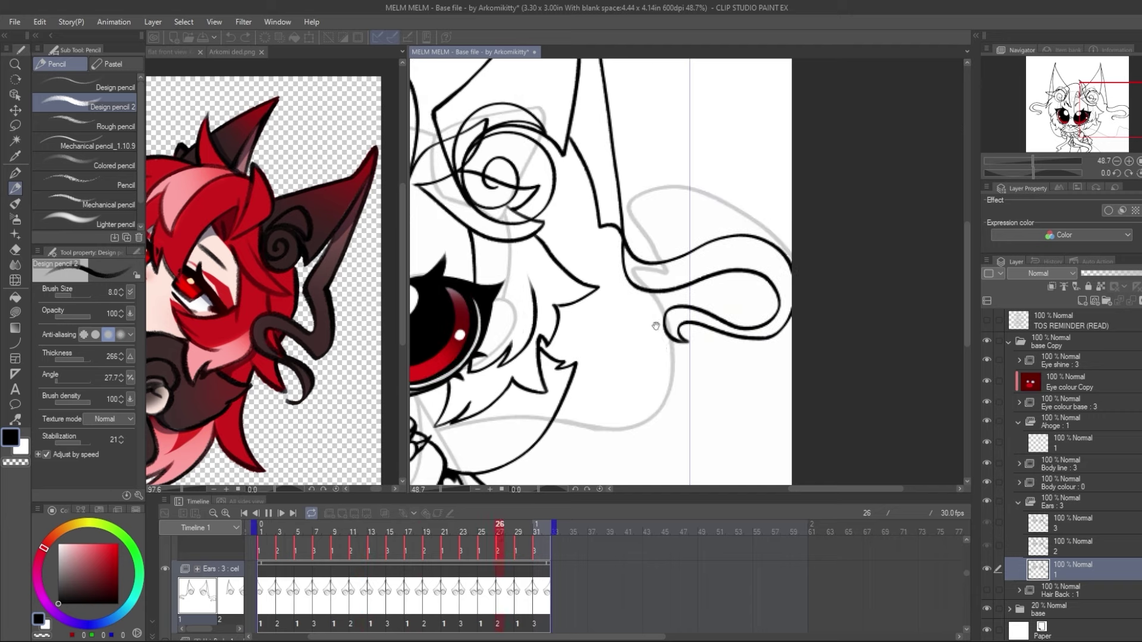
pyautogui.click(269, 513)
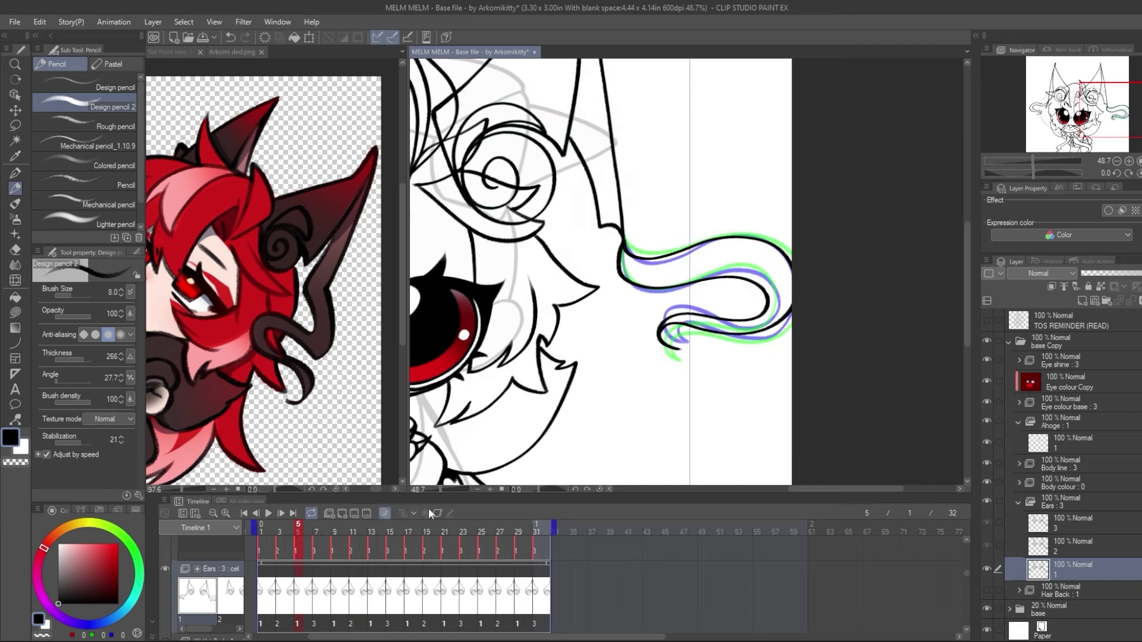
# Reshape the right-hand strand's tip on Ears cel 2 with a new inner curl line, erasing the old hook and extending the end
pyautogui.moveTo(265, 530); pyautogui.dragTo(357, 548)
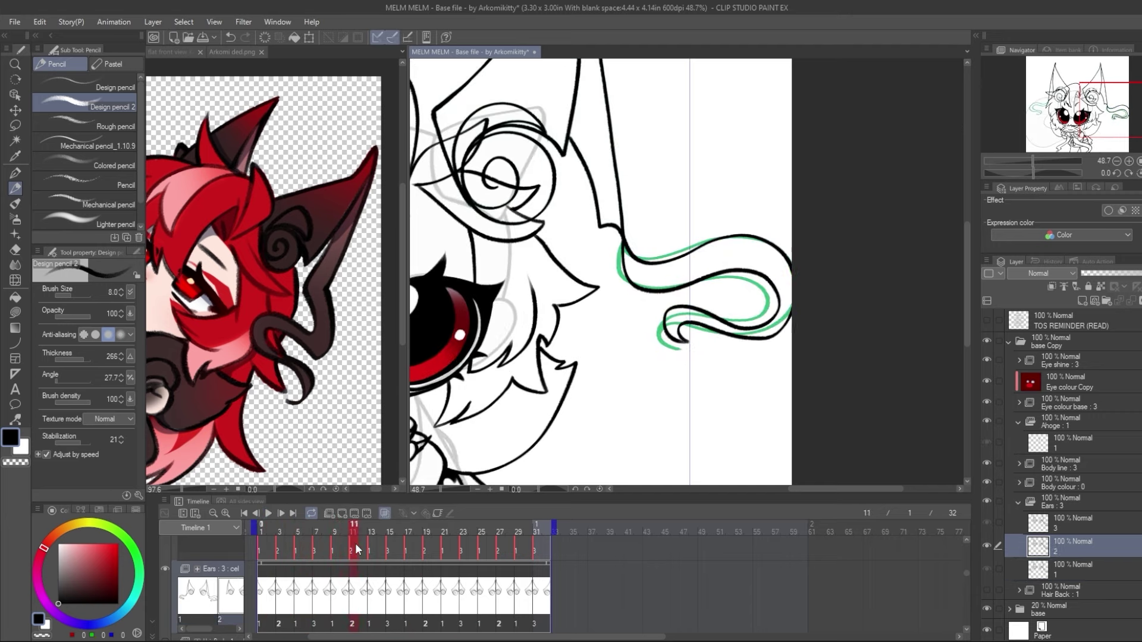
pyautogui.click(1128, 160)
pyautogui.click(1128, 160)
pyautogui.moveTo(683, 476)
pyautogui.mouseDown()
pyautogui.moveTo(570, 333)
pyautogui.moveTo(692, 339)
pyautogui.moveTo(803, 396)
pyautogui.mouseUp()
pyautogui.click(23, 462)
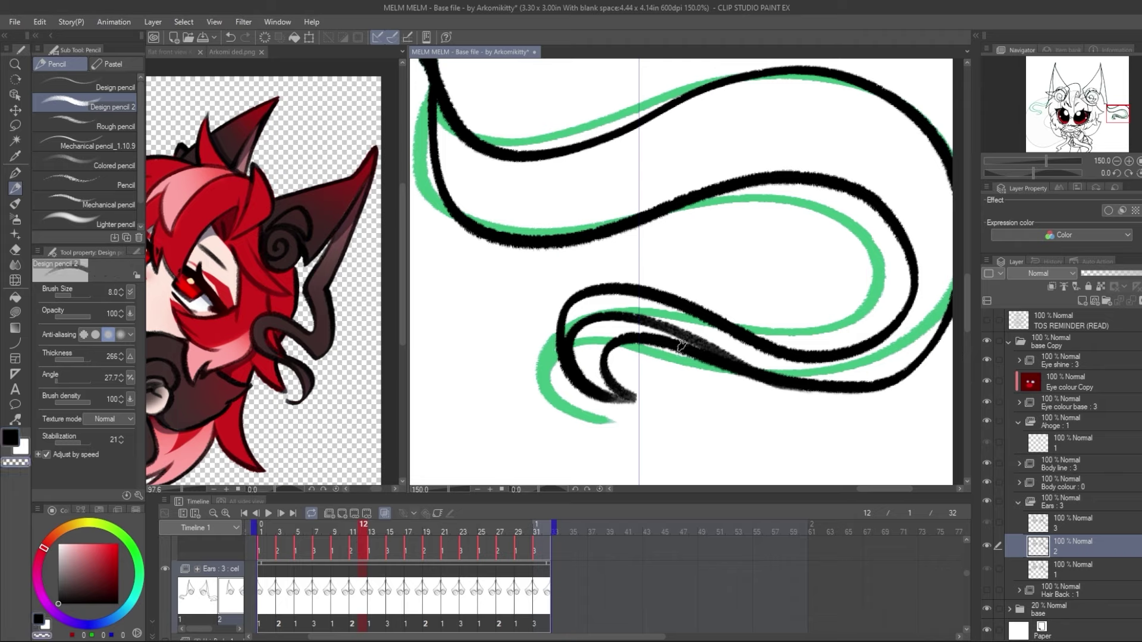
pyautogui.moveTo(623, 328); pyautogui.dragTo(805, 396)
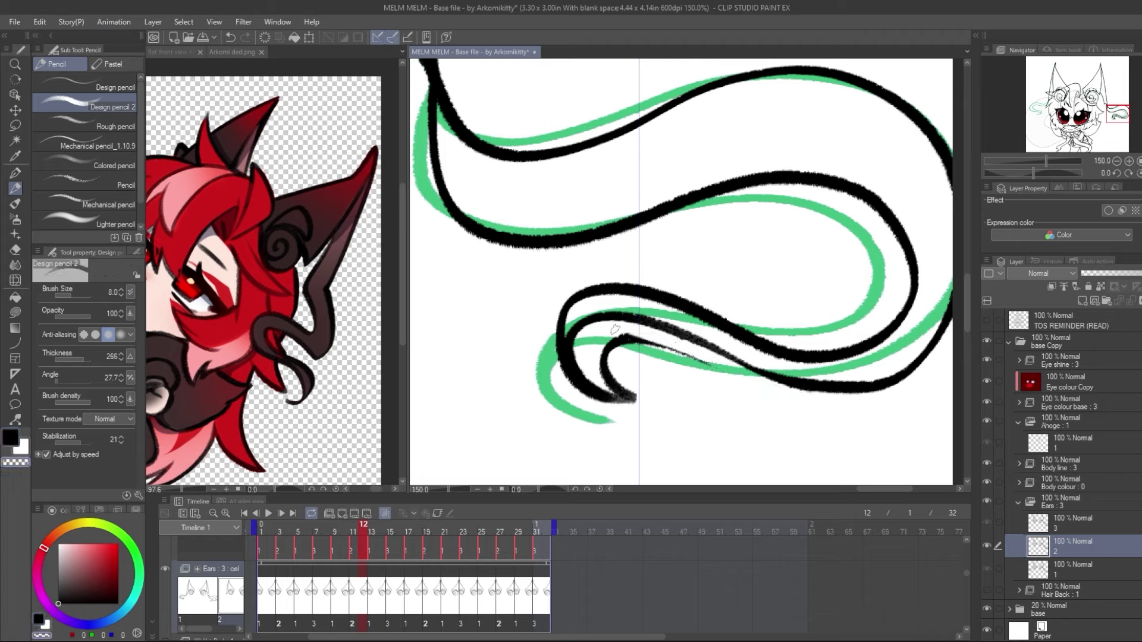
pyautogui.moveTo(614, 329)
pyautogui.mouseDown()
pyautogui.moveTo(664, 371)
pyautogui.moveTo(590, 350)
pyautogui.moveTo(641, 391)
pyautogui.moveTo(605, 346)
pyautogui.moveTo(627, 377)
pyautogui.moveTo(604, 356)
pyautogui.moveTo(686, 364)
pyautogui.moveTo(600, 342)
pyautogui.moveTo(668, 352)
pyautogui.mouseUp()
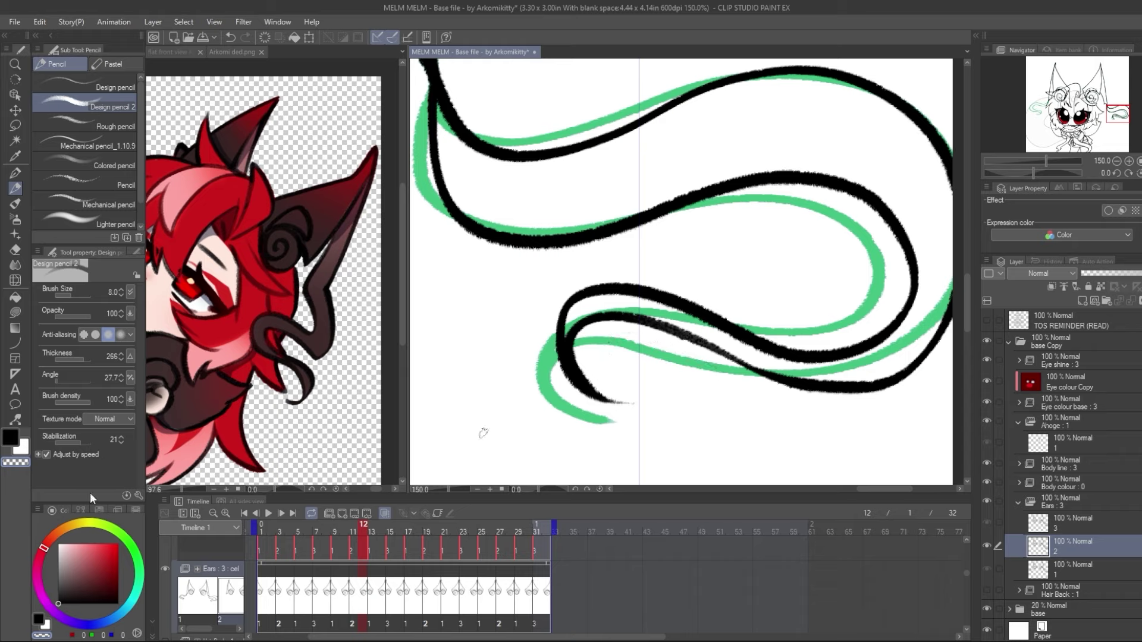
pyautogui.press('c')
pyautogui.moveTo(588, 389); pyautogui.dragTo(624, 404)
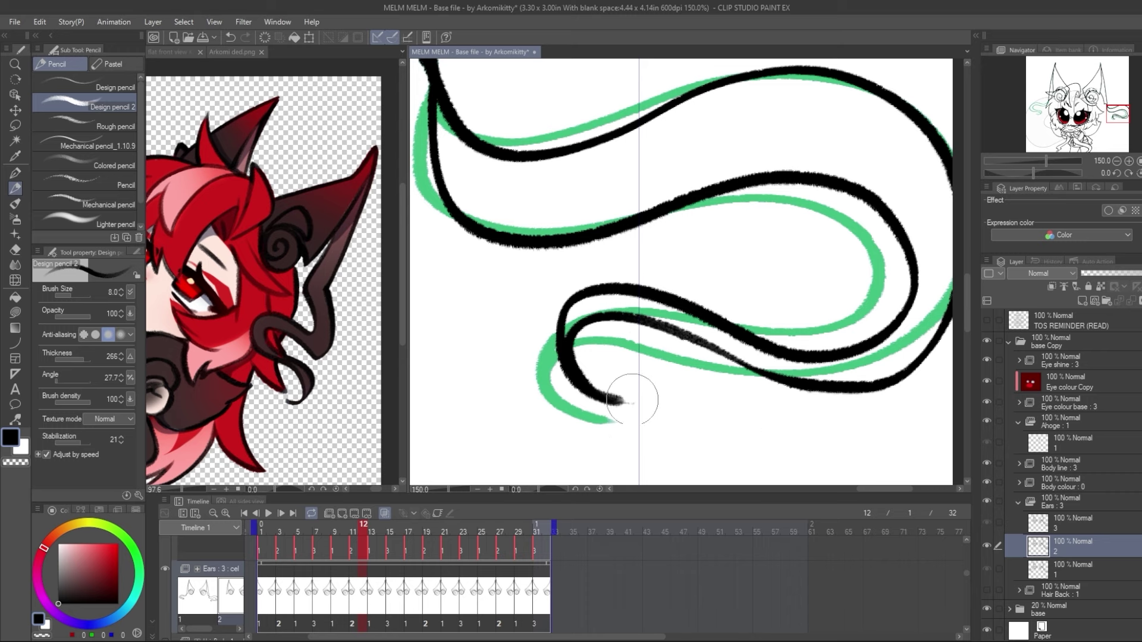
pyautogui.click(1117, 161)
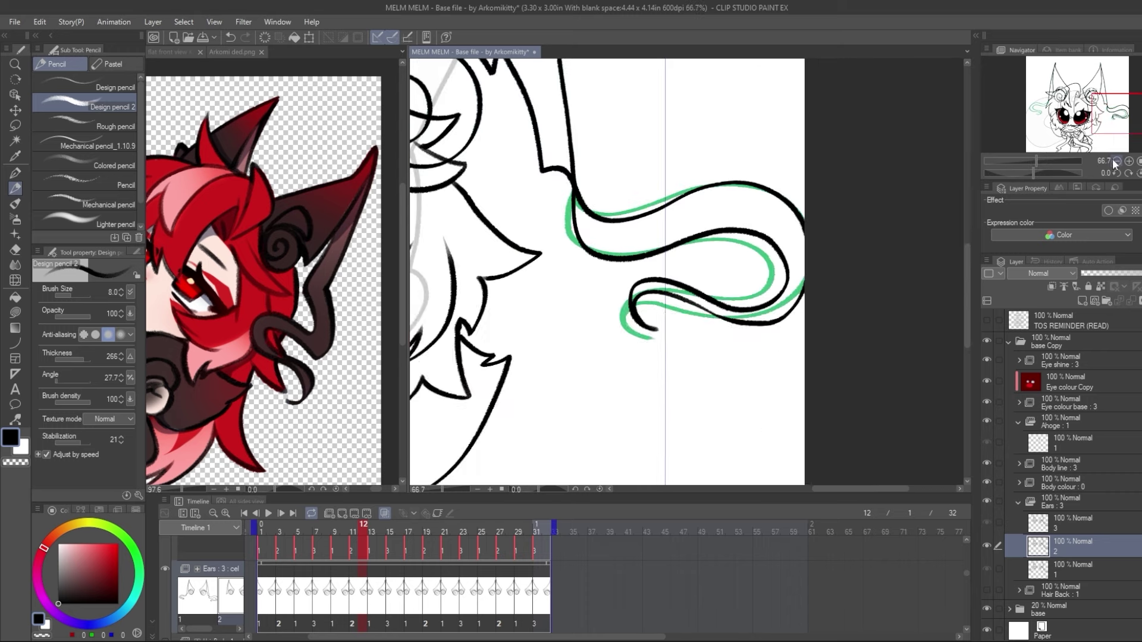
pyautogui.click(1117, 161)
pyautogui.click(1117, 161)
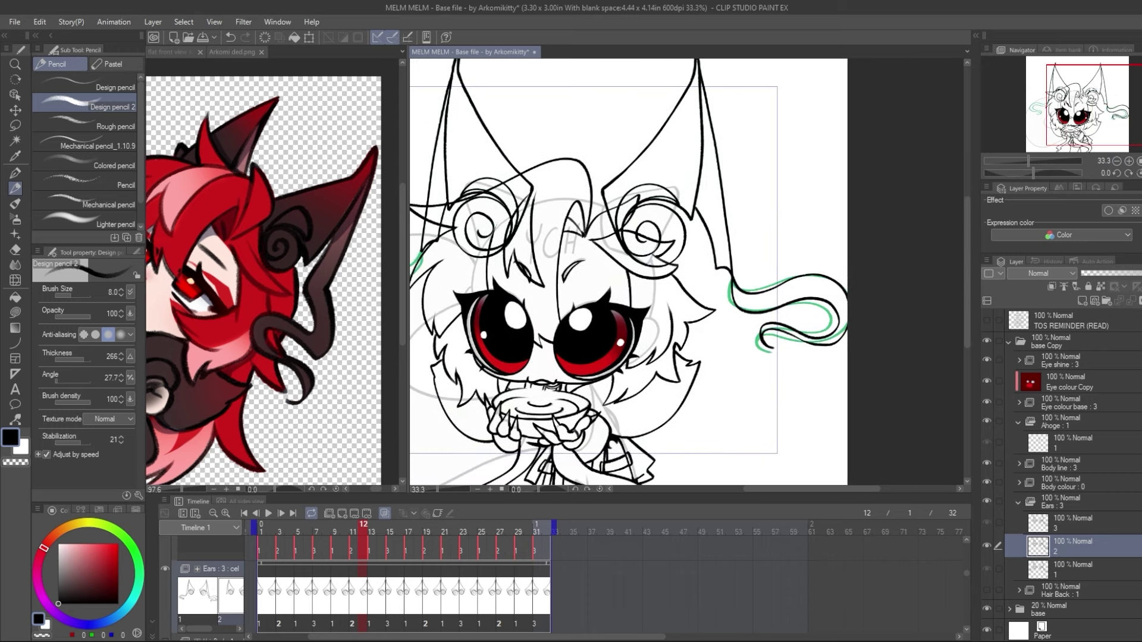
pyautogui.moveTo(1094, 110); pyautogui.dragTo(1090, 111)
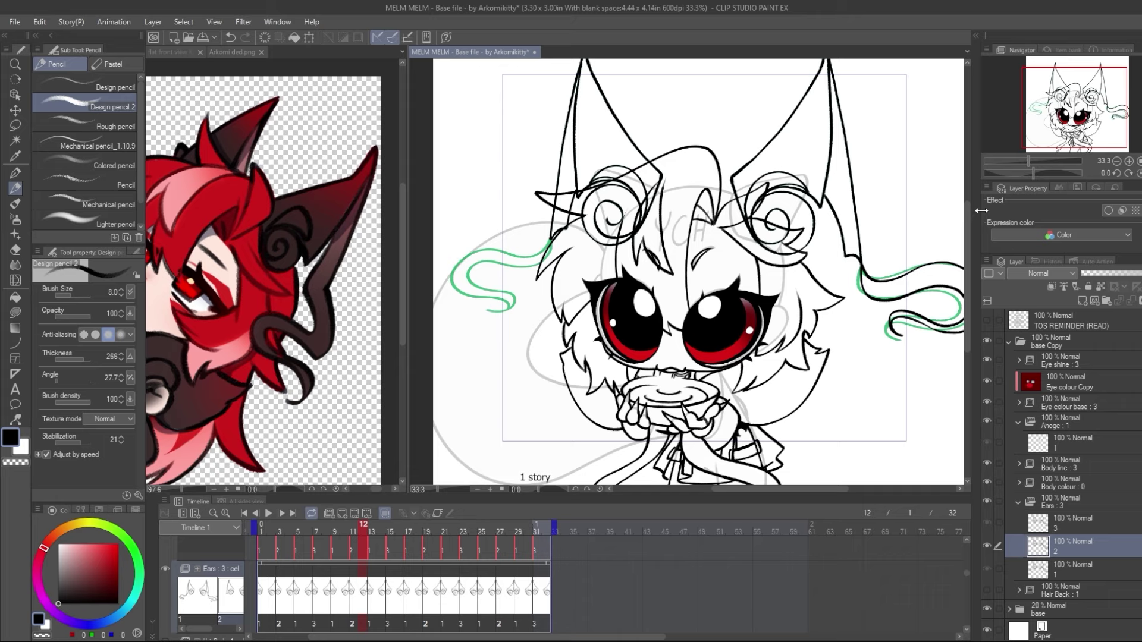
pyautogui.moveTo(1063, 154); pyautogui.dragTo(1100, 108)
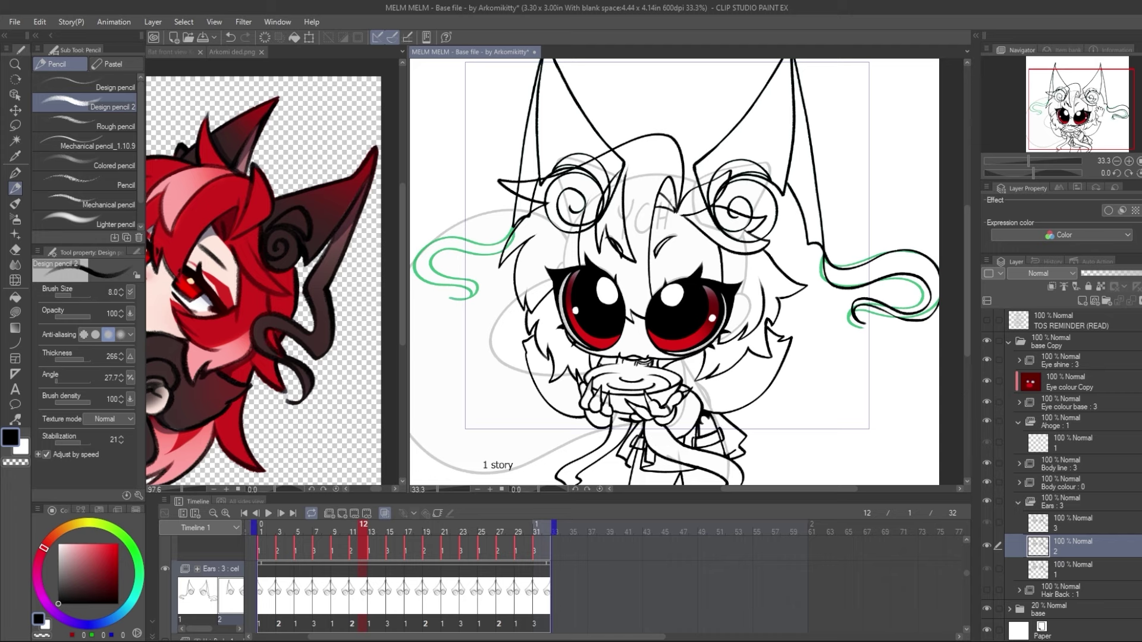
pyautogui.click(232, 51)
pyautogui.click(277, 22)
pyautogui.moveTo(340, 38)
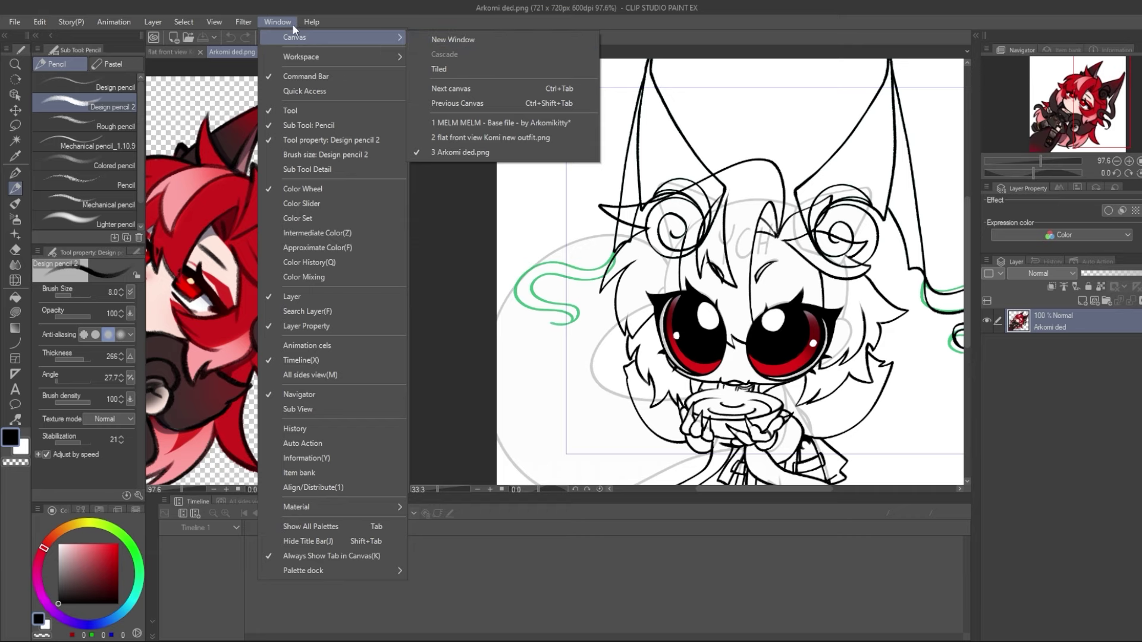
pyautogui.click(498, 39)
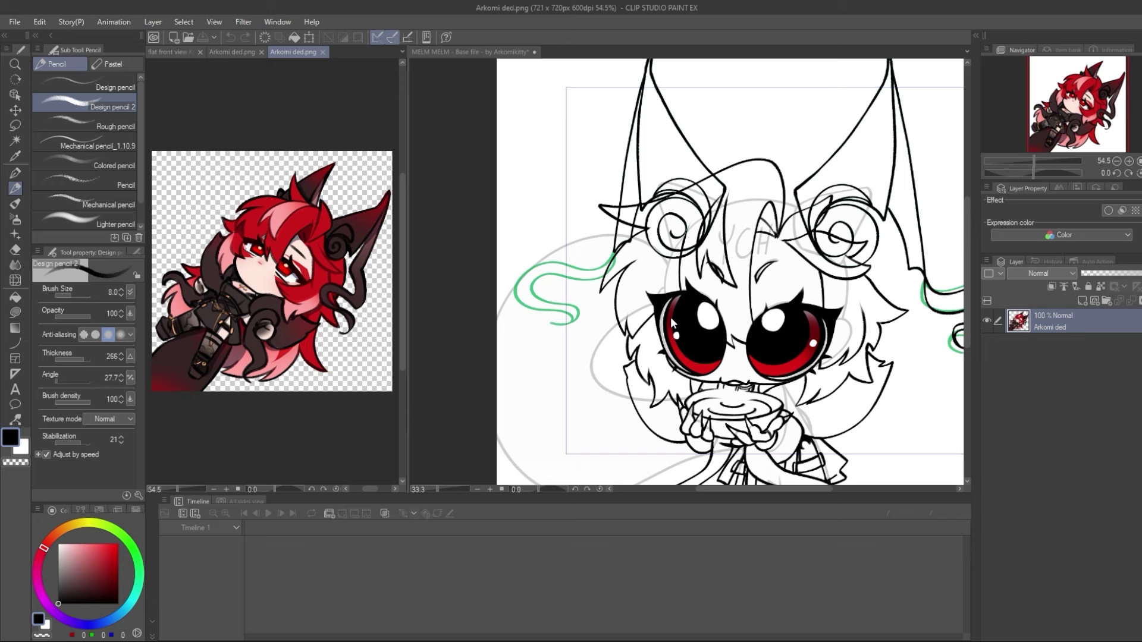
pyautogui.click(323, 52)
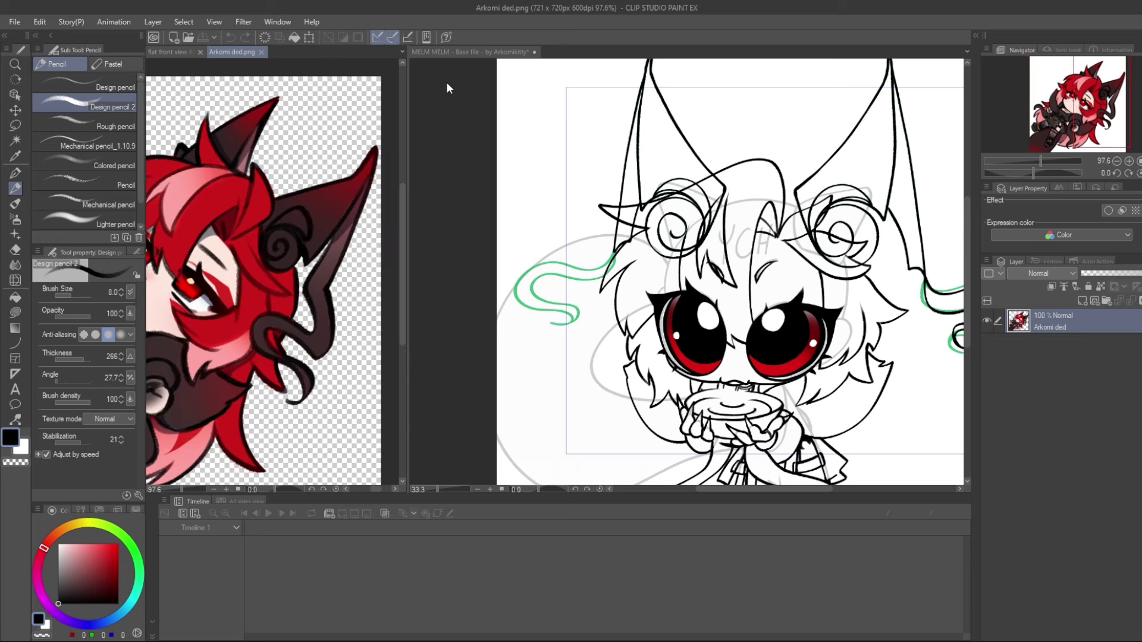
# Open a second window of the MELM MELM base file and dock it beside the reference image, adjusting the pane width
pyautogui.click(459, 54)
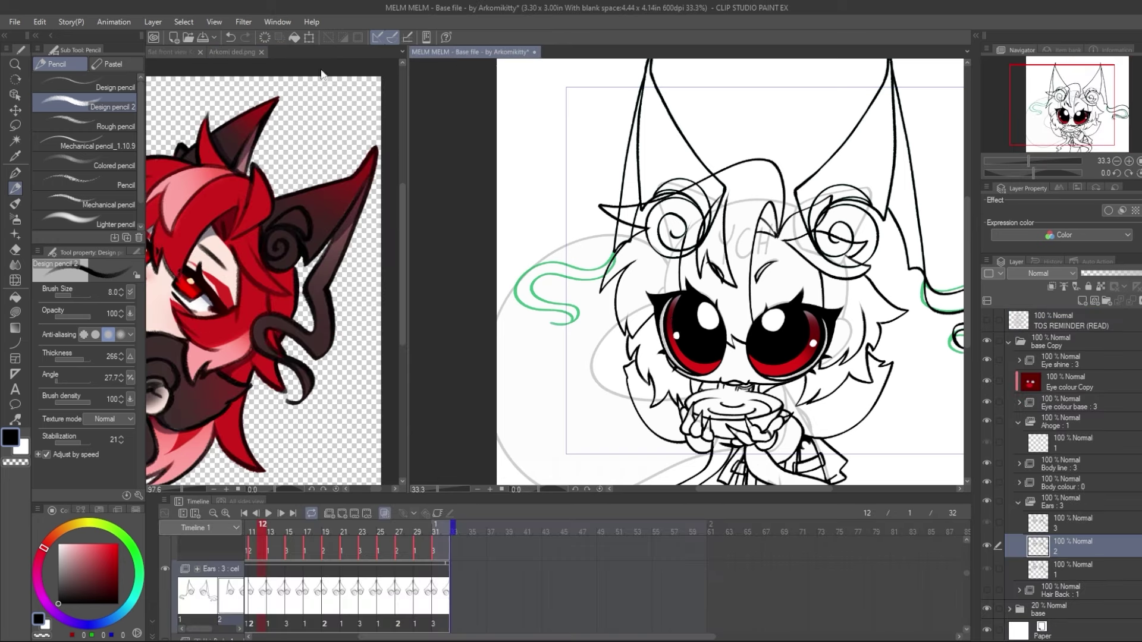
pyautogui.click(277, 22)
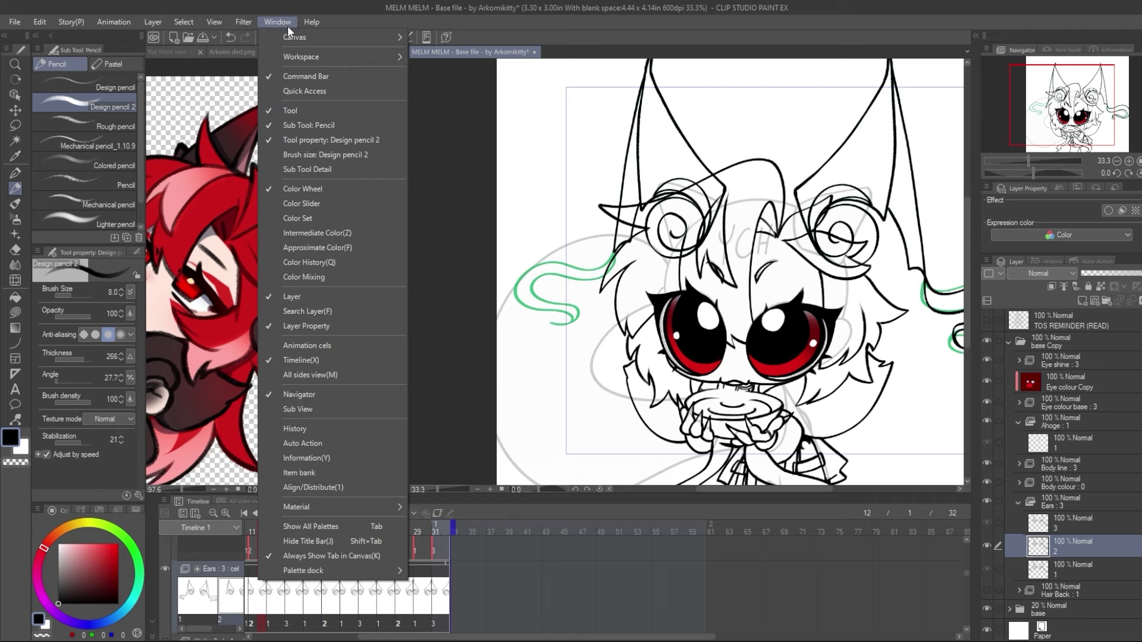
pyautogui.moveTo(296, 38)
pyautogui.click(529, 41)
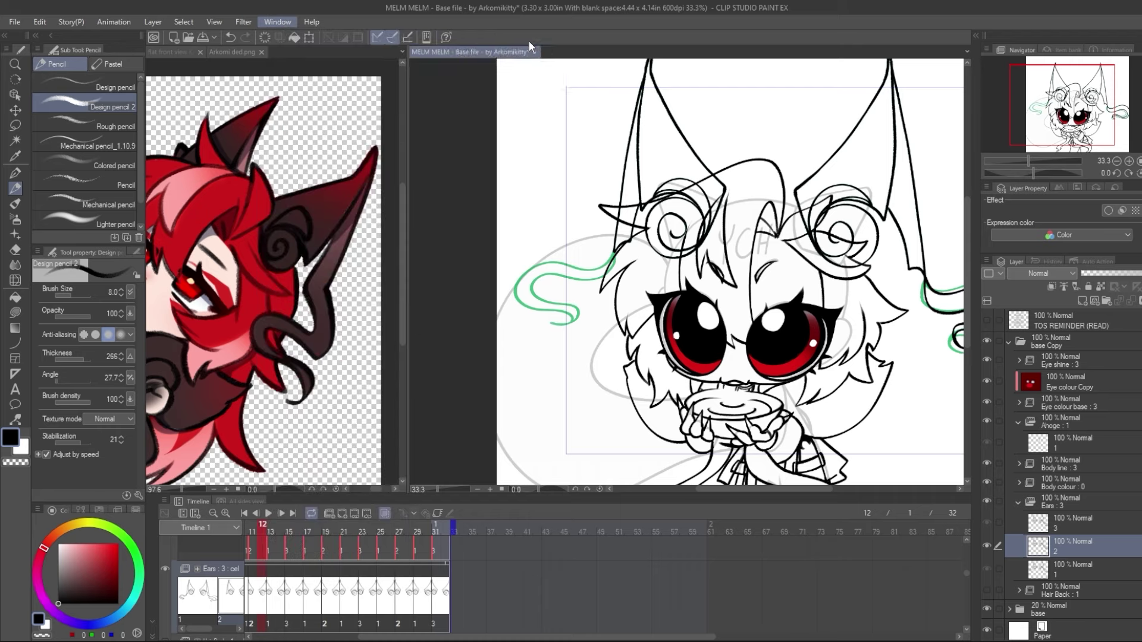
pyautogui.moveTo(523, 50); pyautogui.dragTo(321, 52)
pyautogui.moveTo(408, 178); pyautogui.dragTo(413, 181)
# Flip the second window's view horizontally and frame the finished right-hand ear strand as a mirrored reference
pyautogui.moveTo(1098, 108); pyautogui.dragTo(1121, 117)
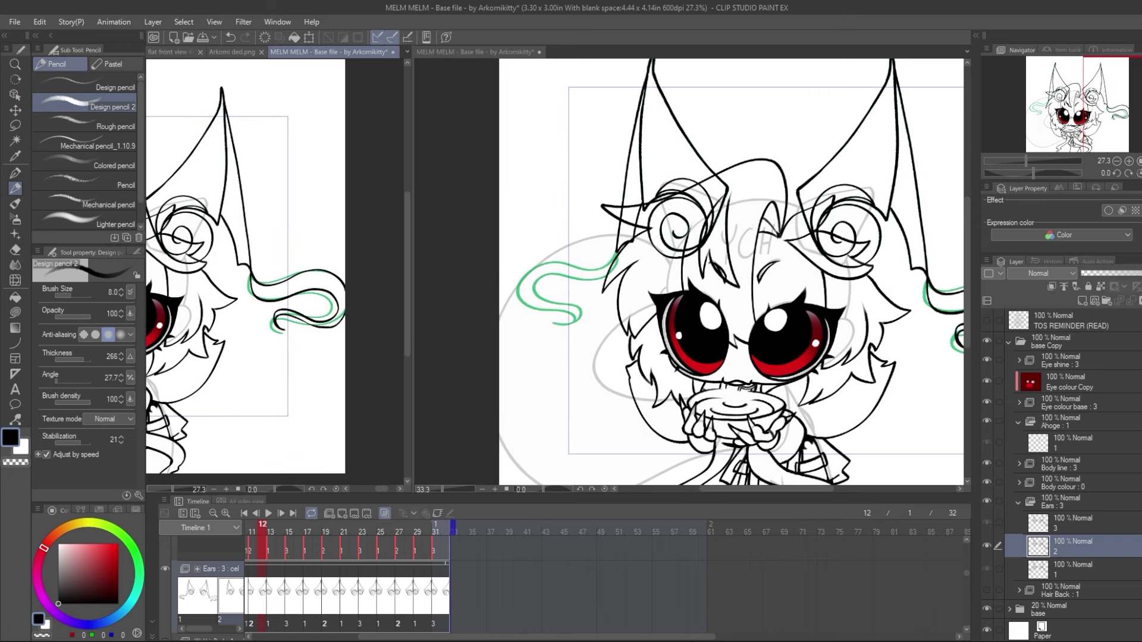
pyautogui.press('h')
pyautogui.moveTo(1030, 159); pyautogui.dragTo(1032, 160)
pyautogui.moveTo(1109, 98); pyautogui.dragTo(1109, 103)
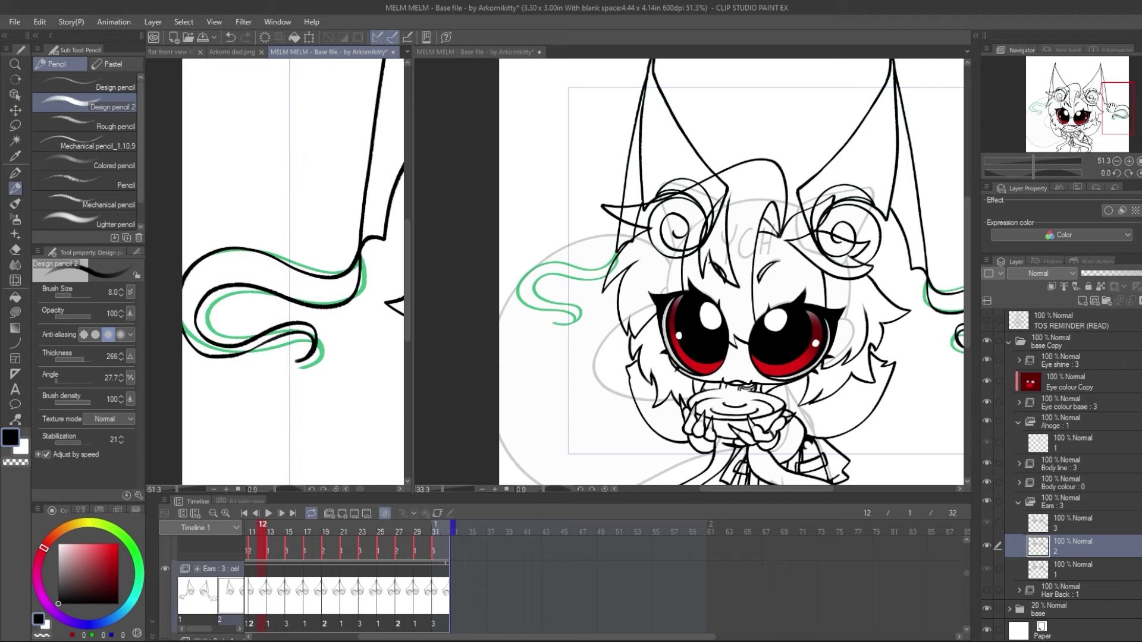
# Draw the left-hand ear's wavy strand on Ears cel 2 to match the mirrored reference, and play the animation
pyautogui.click(423, 319)
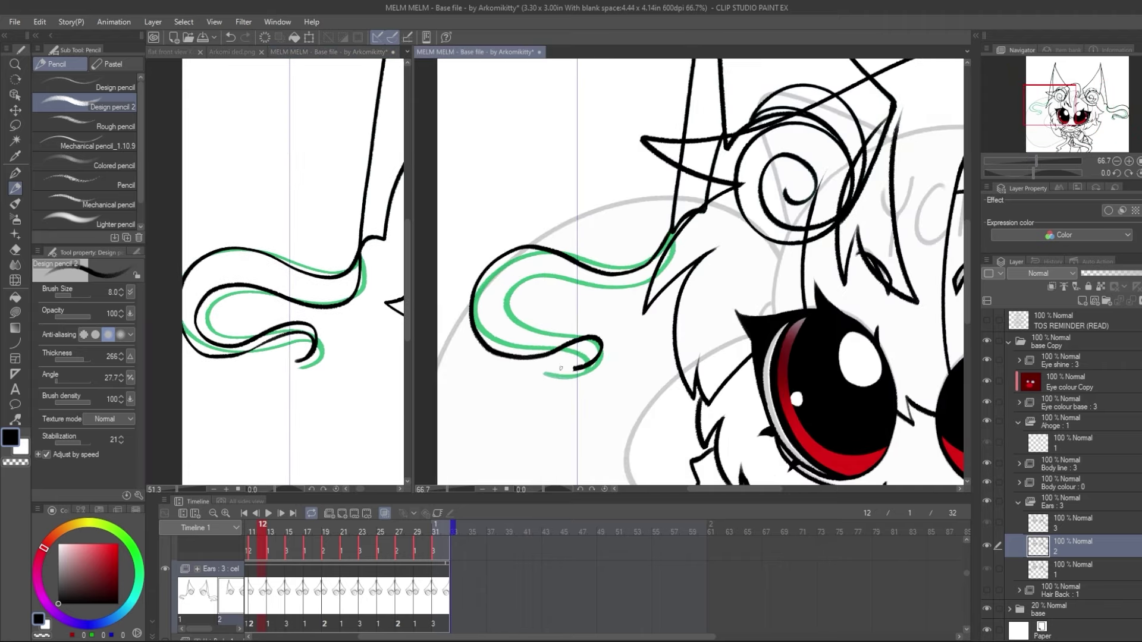
pyautogui.click(1116, 161)
pyautogui.click(268, 513)
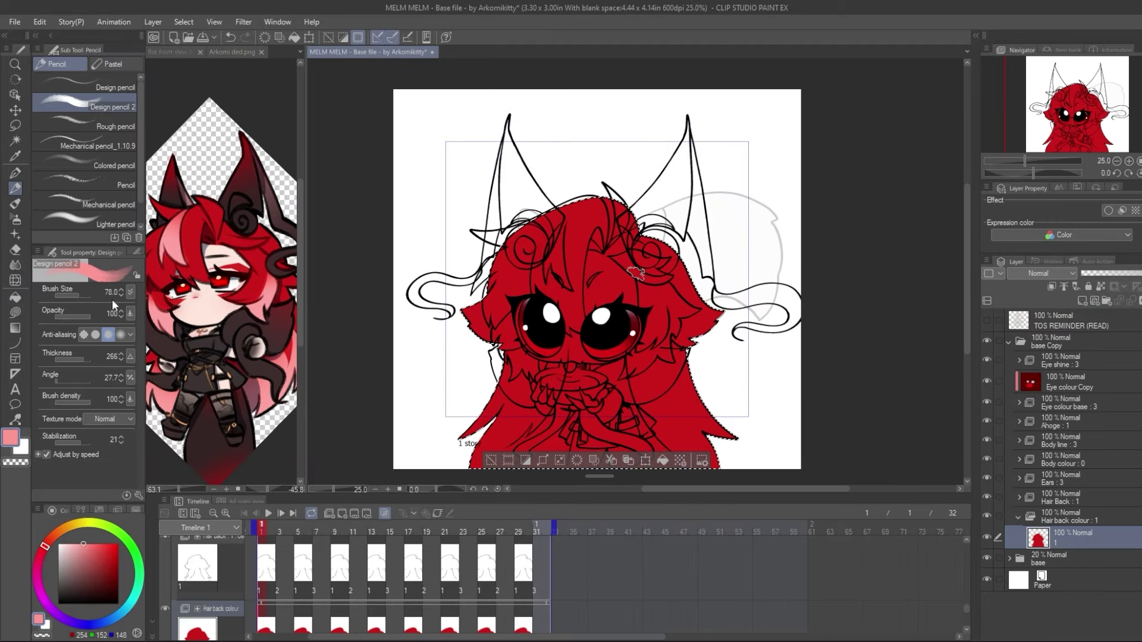
# Paint light pink over the lower ends of the red hair on Hair back colour cel 1
pyautogui.moveTo(470, 428); pyautogui.dragTo(747, 387)
pyautogui.press('m')
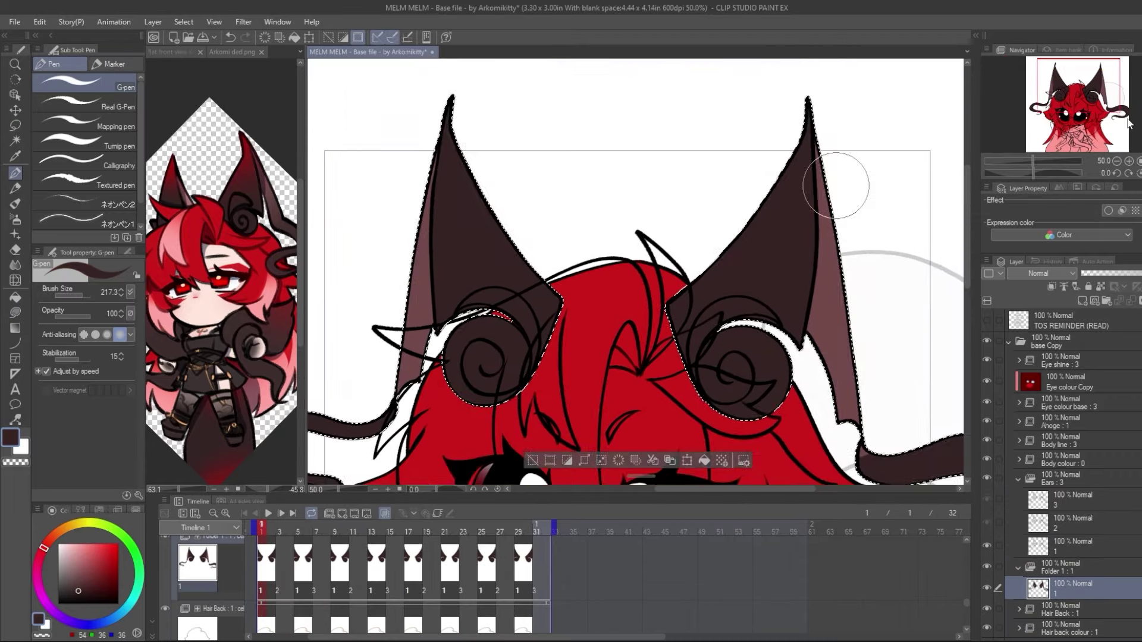
# Paint the character's sleeves and trailing ribbons dark brown and the skirt a near-black brown in the Body colour folder
pyautogui.press('m')
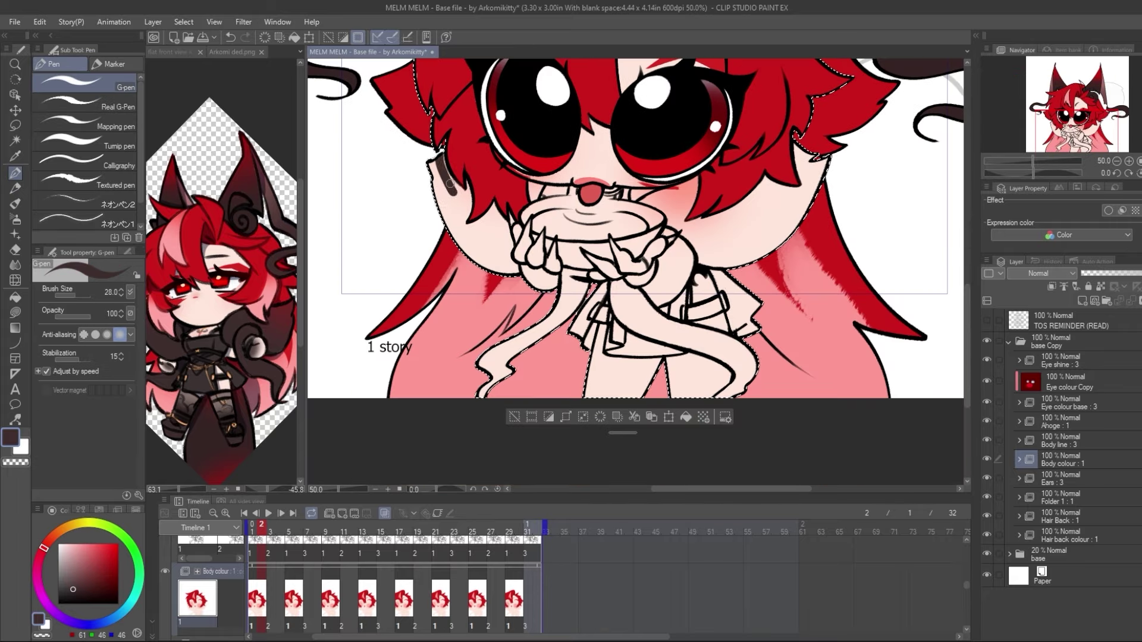
pyautogui.moveTo(800, 189)
pyautogui.mouseDown()
pyautogui.moveTo(666, 292)
pyautogui.moveTo(671, 267)
pyautogui.moveTo(809, 145)
pyautogui.moveTo(672, 272)
pyautogui.mouseUp()
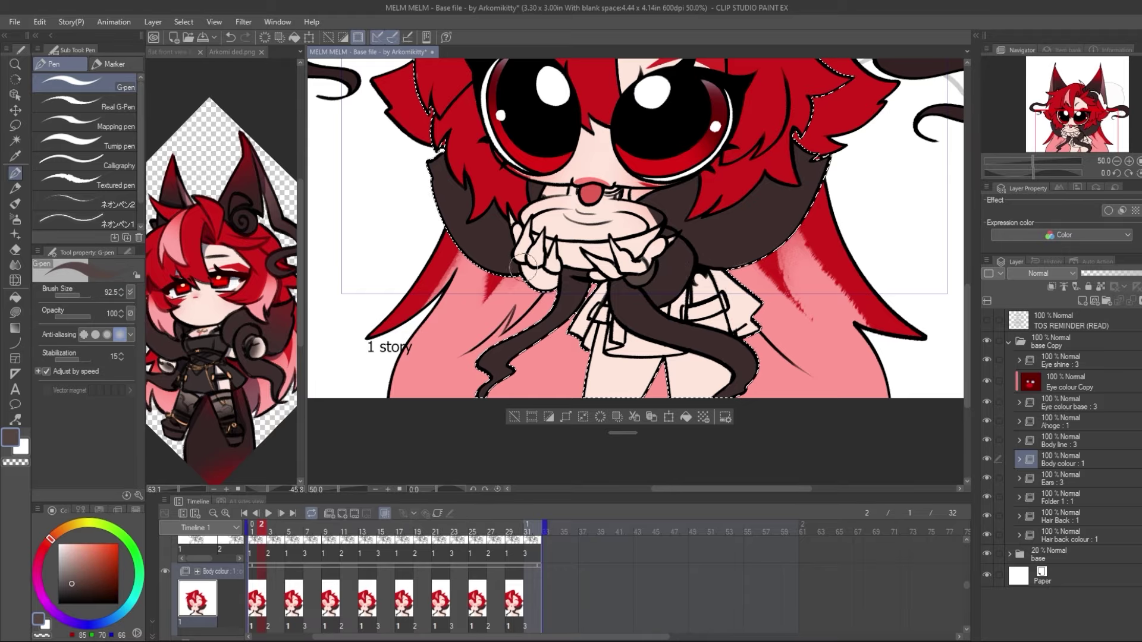
pyautogui.keyDown('alt'); pyautogui.click(630, 286); pyautogui.keyUp('alt')
pyautogui.moveTo(630, 333)
pyautogui.mouseDown()
pyautogui.moveTo(594, 321)
pyautogui.moveTo(607, 289)
pyautogui.mouseUp()
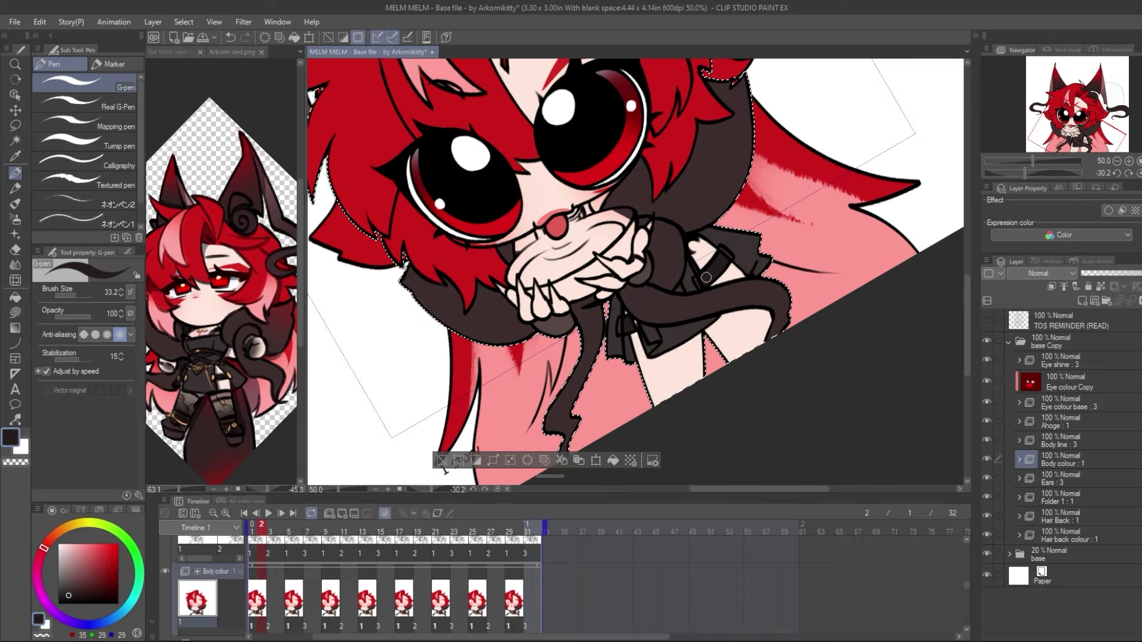
# Paint the held bowl orange with brown markings and a white filling on the body colour cel, and clear the selection
pyautogui.scroll(2, 607, 289)
pyautogui.scroll(2, 594, 291)
pyautogui.moveTo(513, 350)
pyautogui.mouseDown()
pyautogui.moveTo(590, 296)
pyautogui.moveTo(684, 258)
pyautogui.moveTo(690, 315)
pyautogui.mouseUp()
pyautogui.keyDown('alt'); pyautogui.click(604, 169); pyautogui.keyUp('alt')
pyautogui.click(97, 576)
pyautogui.moveTo(1052, 173); pyautogui.dragTo(1017, 173)
pyautogui.keyDown('alt'); pyautogui.click(688, 235); pyautogui.keyUp('alt')
pyautogui.moveTo(630, 282)
pyautogui.mouseDown()
pyautogui.moveTo(698, 227)
pyautogui.moveTo(713, 294)
pyautogui.mouseUp()
pyautogui.moveTo(632, 416); pyautogui.dragTo(642, 429)
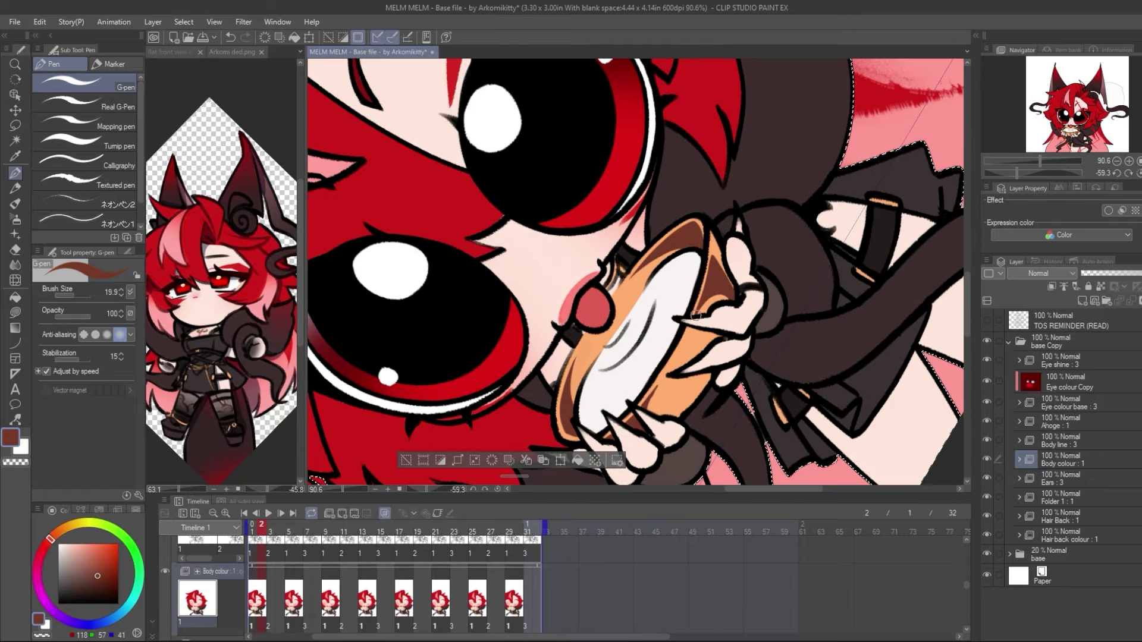
pyautogui.moveTo(1016, 173); pyautogui.dragTo(1033, 173)
pyautogui.moveTo(1039, 162); pyautogui.dragTo(1027, 161)
pyautogui.hotkey('ctrl', 'd')
# Select the front hair and paint its streak and lower tips light pink, and clear the selection
pyautogui.click(553, 137)
pyautogui.press('p')
pyautogui.moveTo(503, 232); pyautogui.dragTo(532, 291)
pyautogui.moveTo(728, 238); pyautogui.dragTo(663, 293)
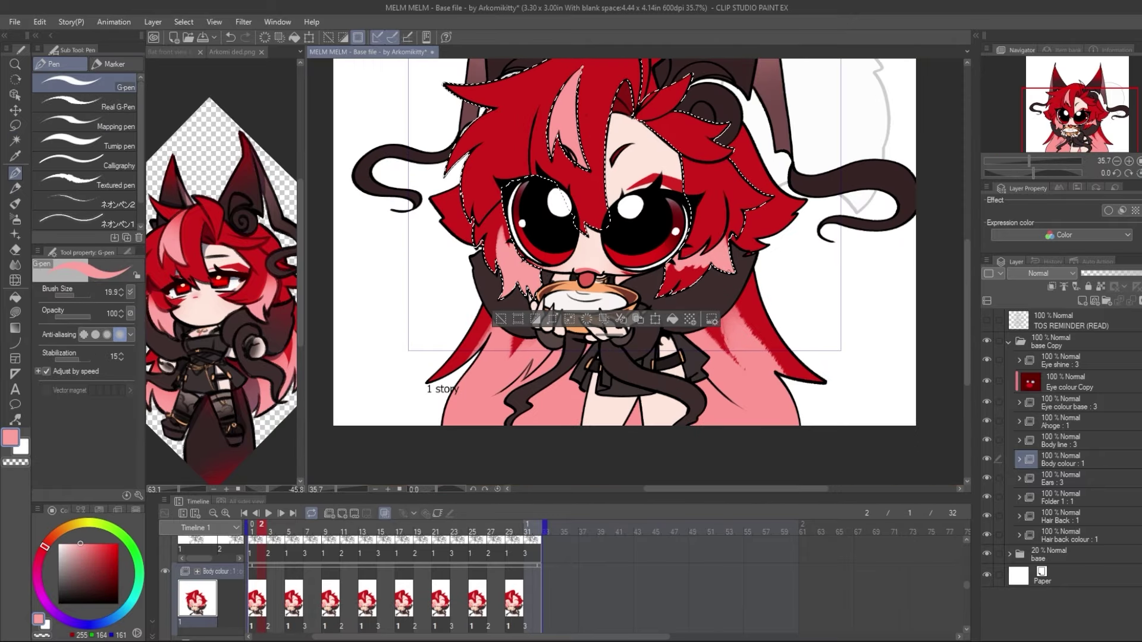
pyautogui.hotkey('ctrl', 'd')
# Blend the red and pink of the back hair on Hair back colour cel 1 using Design pencil 2, with the covering folders hidden temporarily
pyautogui.press('m')
pyautogui.scroll(-1, 617, 272)
pyautogui.keyDown('ctrl'); pyautogui.click(1037, 557); pyautogui.keyUp('ctrl')
pyautogui.press('p')
pyautogui.keyDown('alt'); pyautogui.click(755, 404); pyautogui.keyUp('alt')
pyautogui.moveTo(723, 376); pyautogui.dragTo(773, 440)
pyautogui.moveTo(986, 420); pyautogui.dragTo(987, 478)
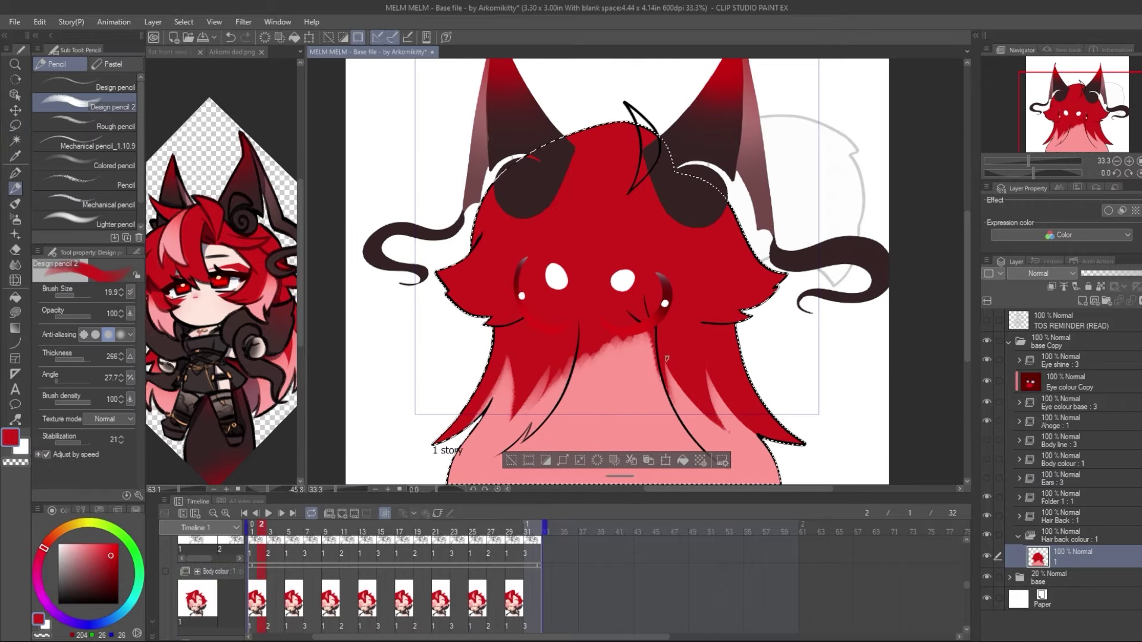
pyautogui.moveTo(689, 368)
pyautogui.mouseDown()
pyautogui.moveTo(583, 303)
pyautogui.moveTo(494, 416)
pyautogui.mouseUp()
pyautogui.moveTo(625, 375)
pyautogui.mouseDown()
pyautogui.moveTo(632, 331)
pyautogui.moveTo(614, 375)
pyautogui.mouseUp()
pyautogui.moveTo(987, 440); pyautogui.dragTo(987, 478)
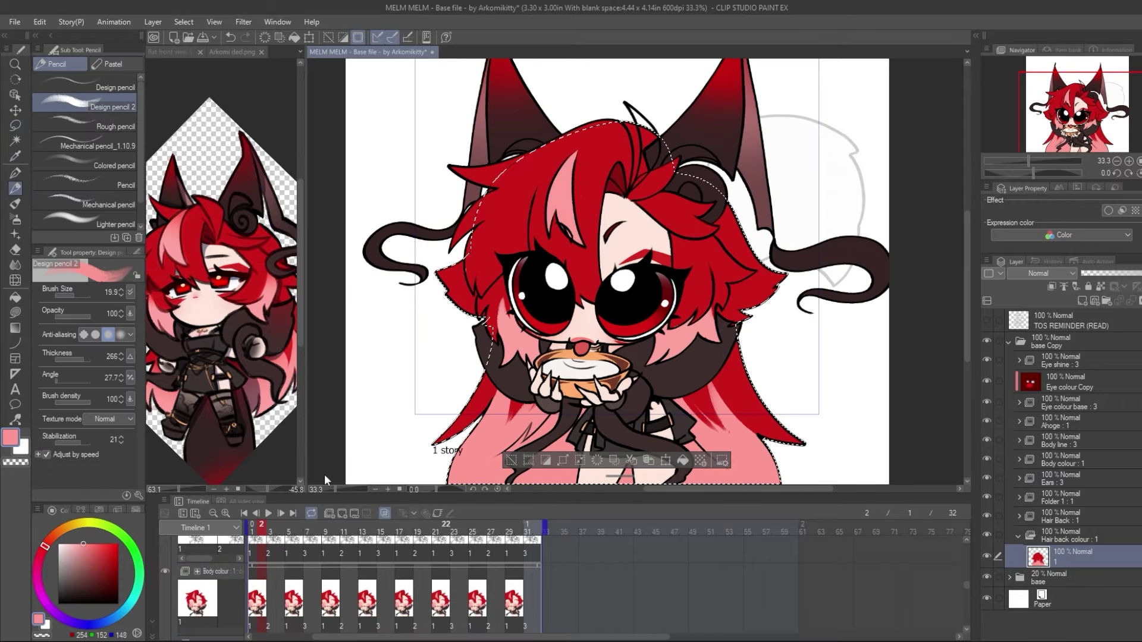
# Airbrush a dark-to-pale gradient over the clawed hands on Body colour cel 1, sampling the colour from the reference image
pyautogui.press('w')
pyautogui.click(229, 333)
pyautogui.hotkey('ctrl', 'd')
pyautogui.press('p')
pyautogui.scroll(2, 569, 481)
pyautogui.keyDown('alt'); pyautogui.click(476, 298); pyautogui.keyUp('alt')
pyautogui.press('m')
pyautogui.moveTo(498, 300)
pyautogui.mouseDown()
pyautogui.moveTo(553, 315)
pyautogui.moveTo(693, 280)
pyautogui.moveTo(595, 324)
pyautogui.mouseUp()
pyautogui.press('b')
pyautogui.keyDown('alt'); pyautogui.click(257, 350); pyautogui.keyUp('alt')
pyautogui.moveTo(624, 285); pyautogui.dragTo(505, 256)
pyautogui.press('m')
pyautogui.hotkey('ctrl', 'd')
pyautogui.scroll(-2, 615, 464)
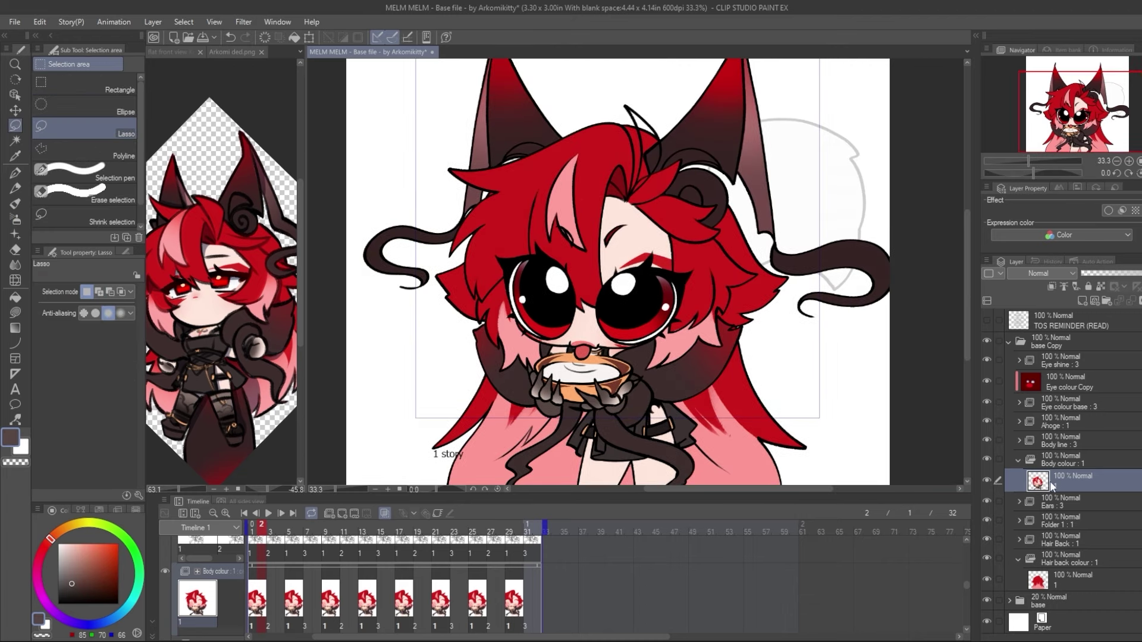
# Add an animation folder with a first cel above the Body line folder, clip it to the layer below, and save the file
pyautogui.scroll(-1, 615, 464)
pyautogui.click(1017, 461)
pyautogui.click(252, 531)
pyautogui.click(1018, 442)
pyautogui.click(329, 513)
pyautogui.click(1051, 287)
pyautogui.press('p')
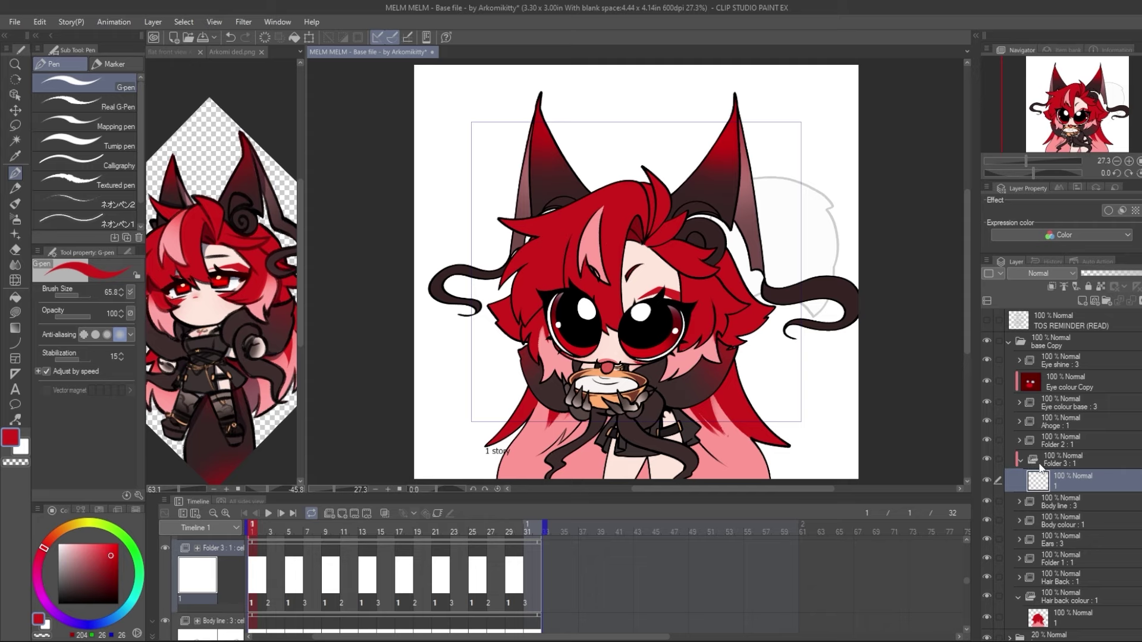
pyautogui.click(1051, 504)
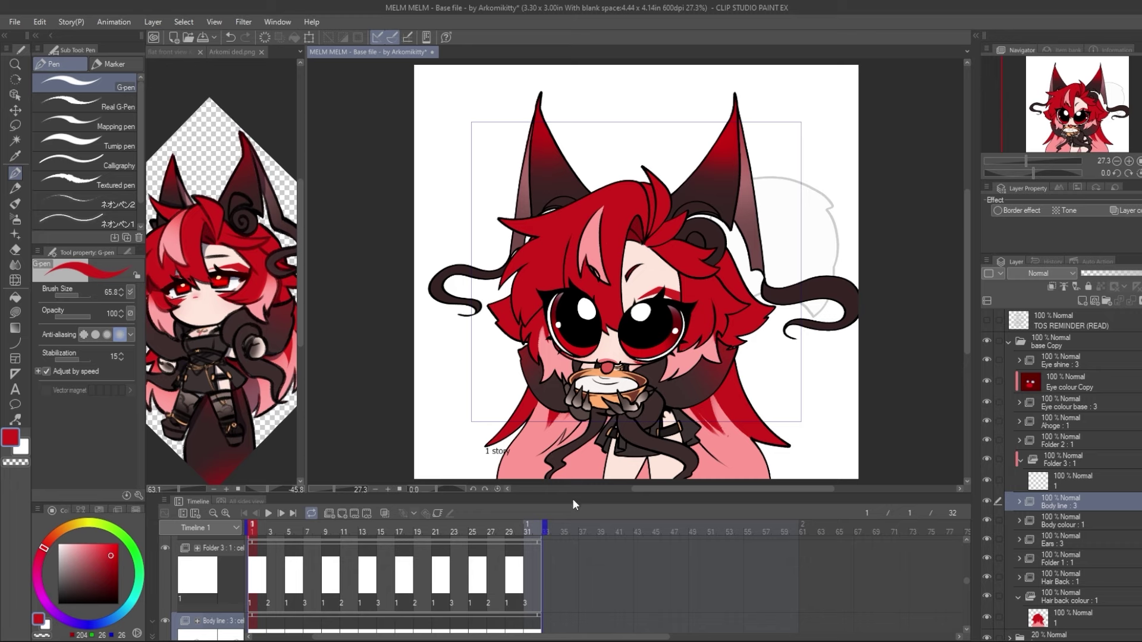
pyautogui.hotkey('ctrl', 's')
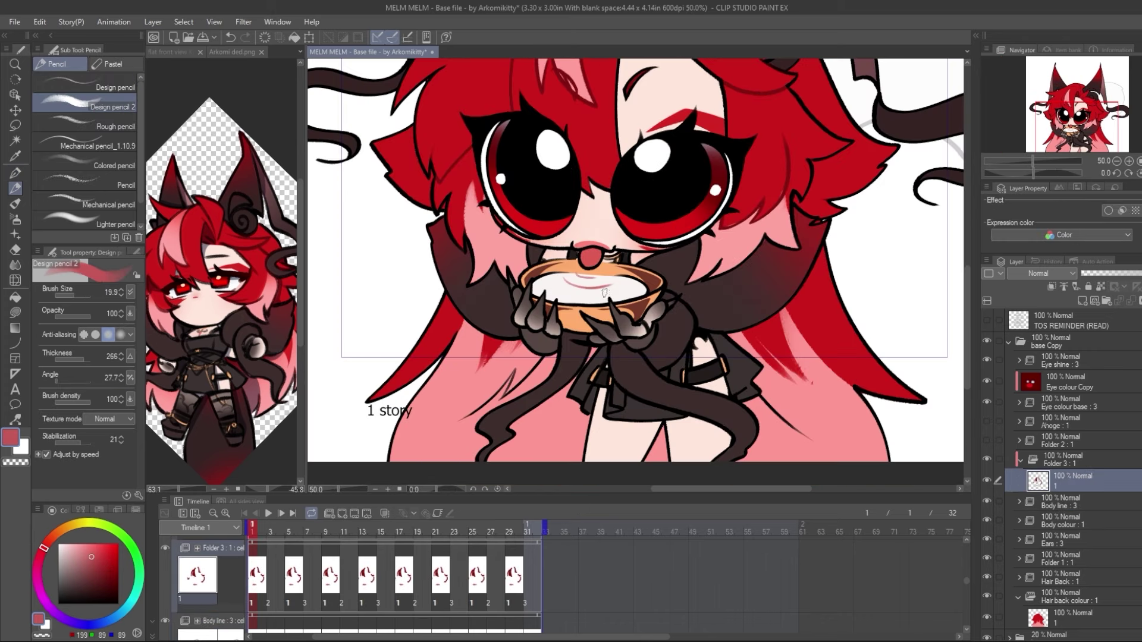
# Recolour the bowl's line art dark brown with the G-pen on Folder 3 cel 1
pyautogui.keyDown('alt'); pyautogui.click(518, 296); pyautogui.keyUp('alt')
pyautogui.press('p')
pyautogui.hotkey('ctrl', '-')
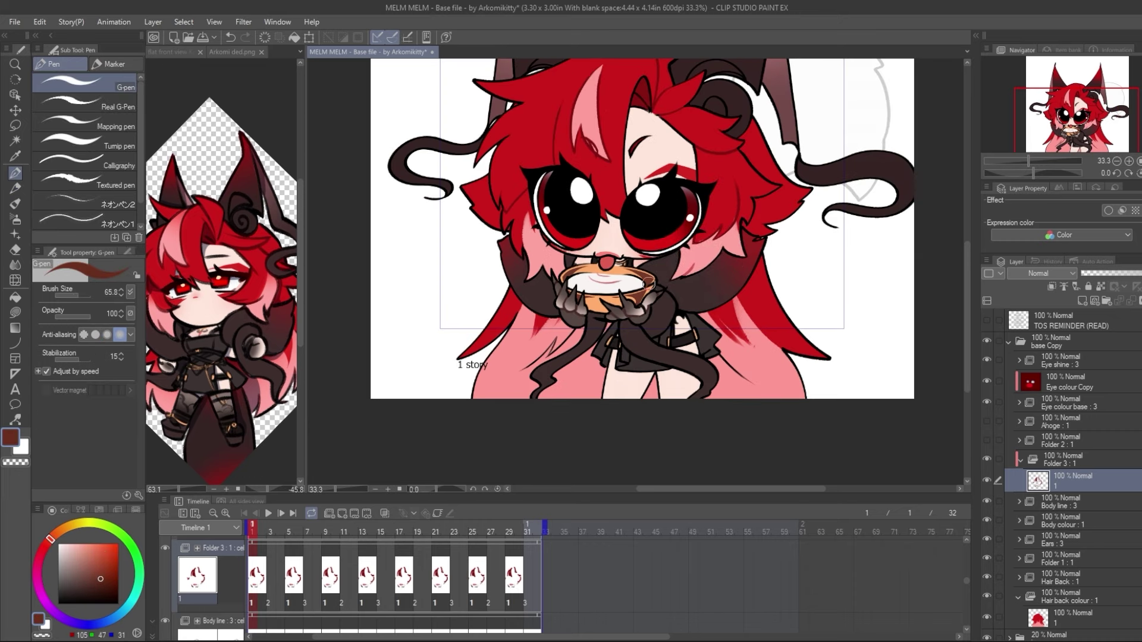
# Set up a clipped cel folder over the Hair Back line folder and colour the back hair's lines dark red
pyautogui.click(1054, 582)
pyautogui.rightClick(255, 571)
pyautogui.click(382, 412)
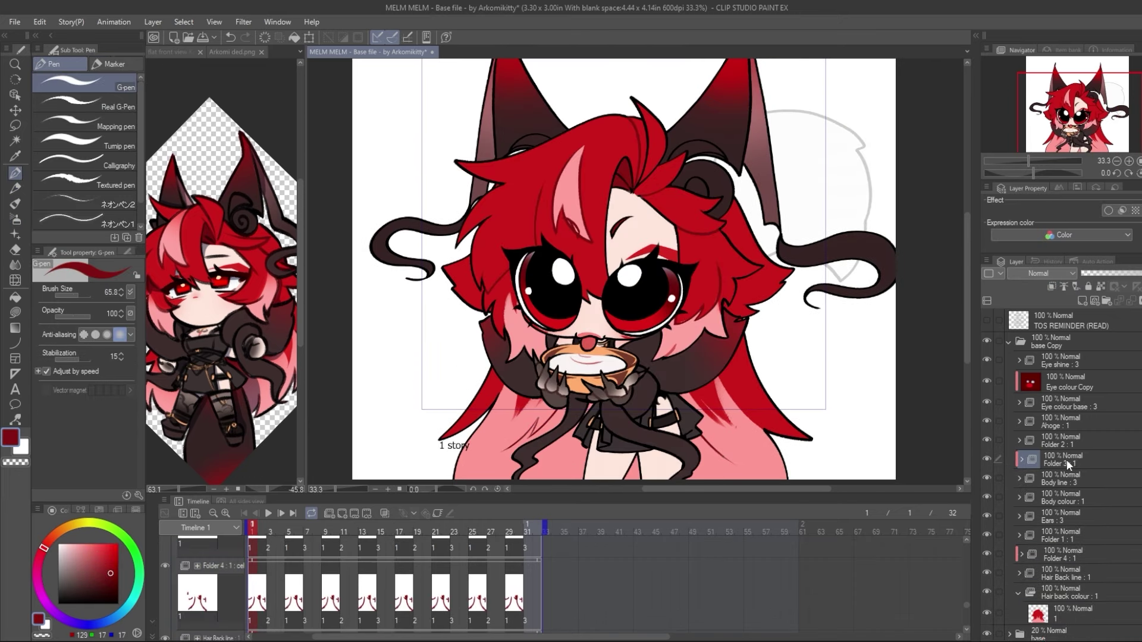
# Airbrush bright red onto a clipped layer at 25% opacity above Folder 3, using the Hard 2 airbrush
pyautogui.press('b')
pyautogui.hotkey('ctrl', '-')
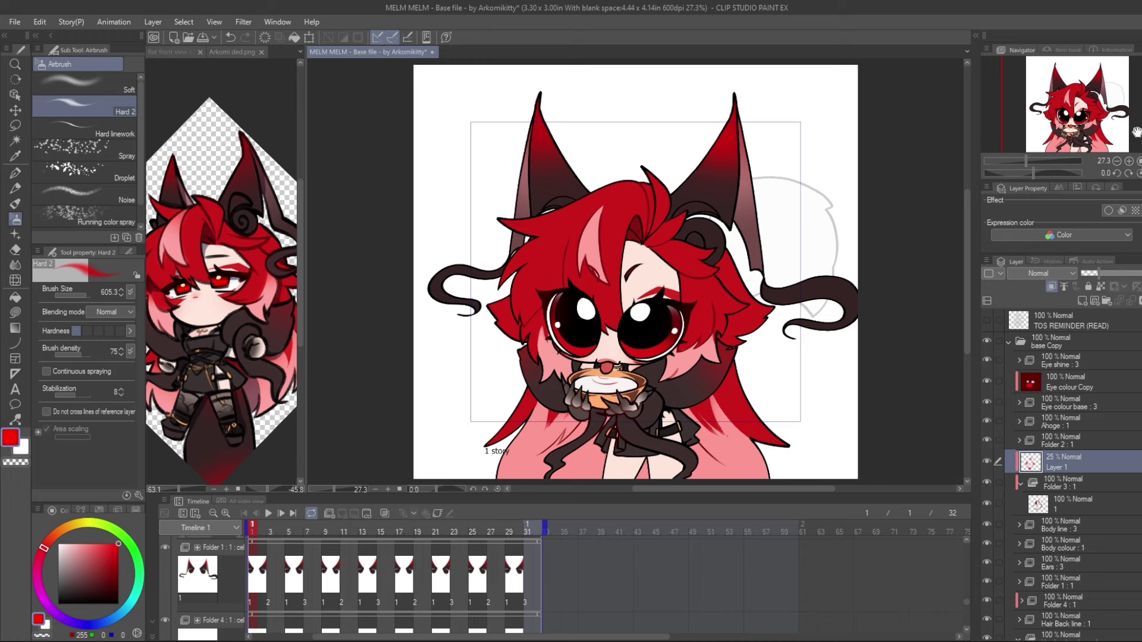
pyautogui.moveTo(878, 494); pyautogui.dragTo(878, 493)
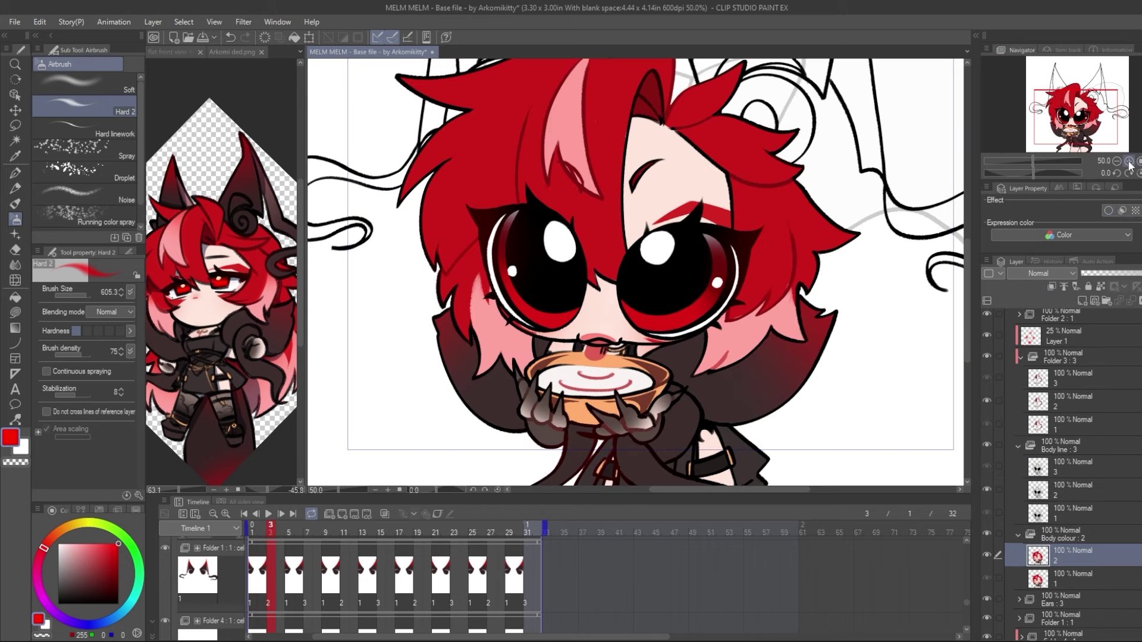
# Paint over the tongue on Body colour cel 2 with the G-pen, using sampled bowl orange, lip pink and skin tones
pyautogui.hotkey('ctrl', '+')
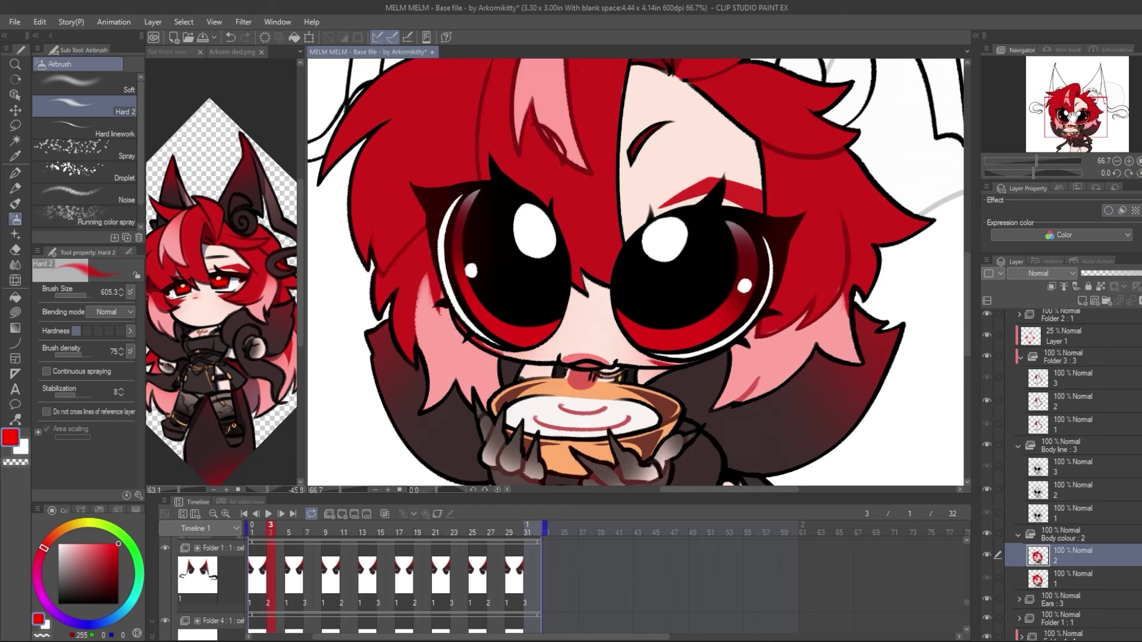
pyautogui.click(1127, 161)
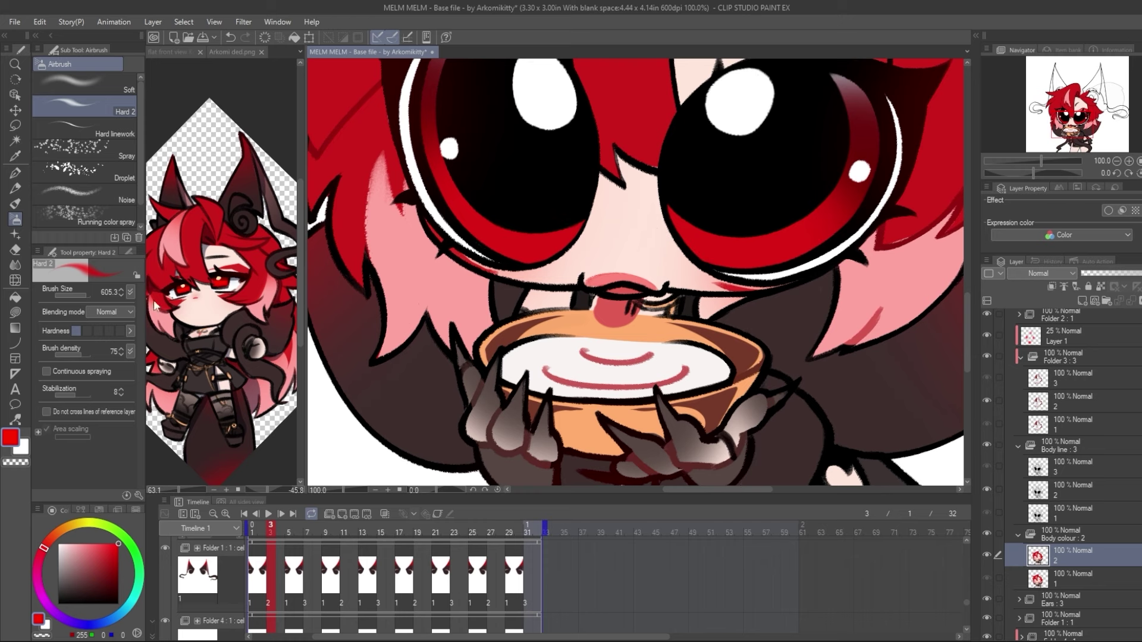
pyautogui.press('p')
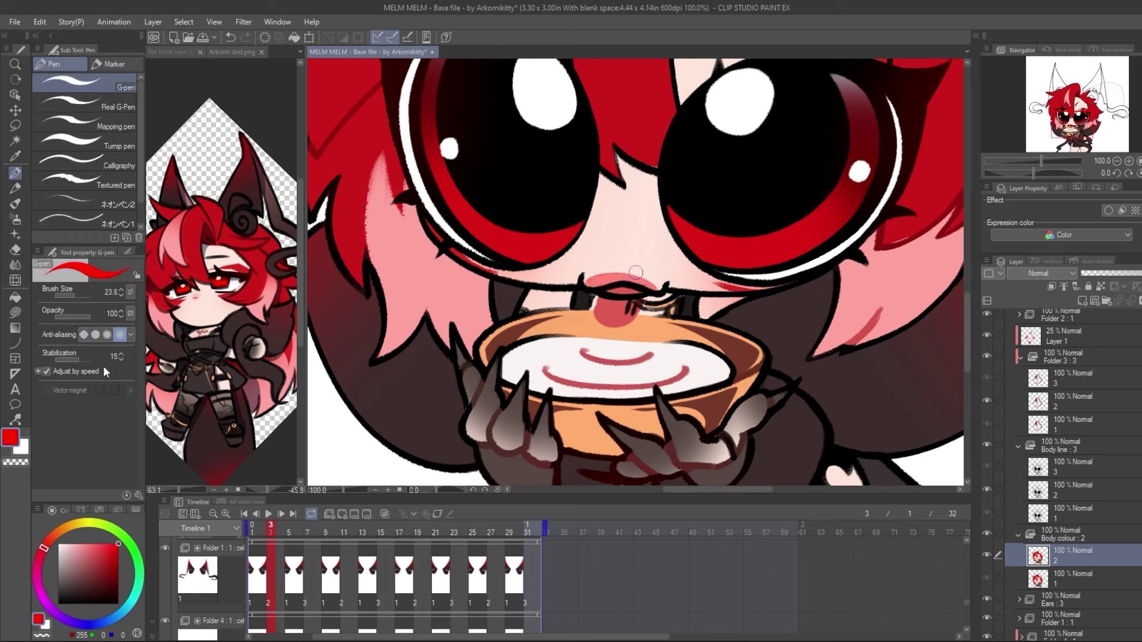
pyautogui.moveTo(1033, 172); pyautogui.dragTo(1017, 173)
pyautogui.keyDown('alt'); pyautogui.click(676, 292); pyautogui.keyUp('alt')
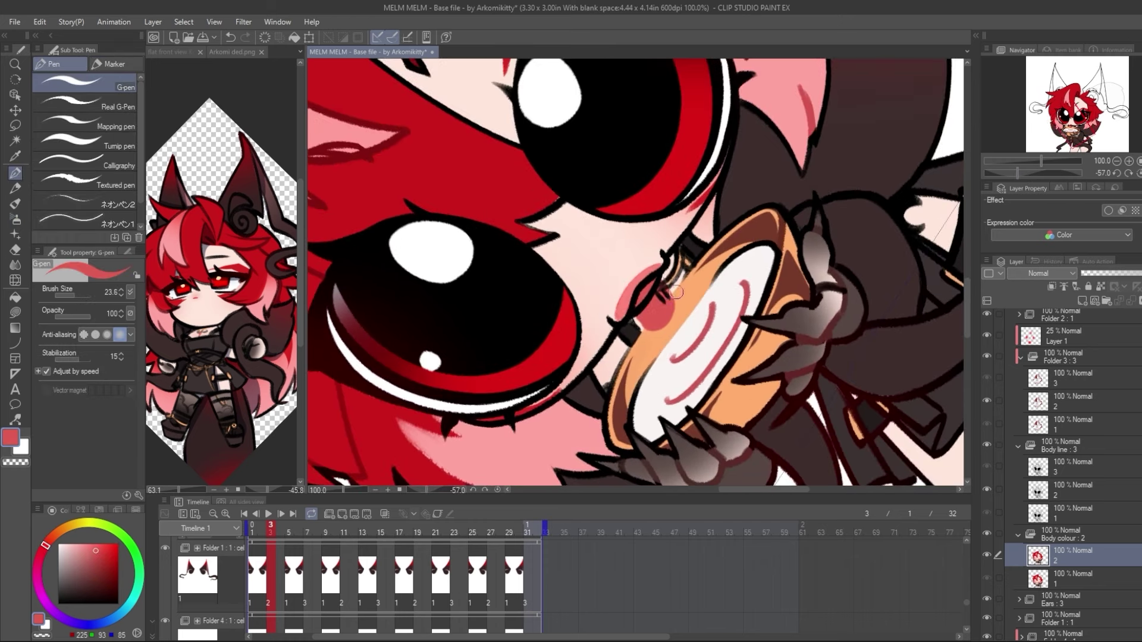
pyautogui.keyDown('alt'); pyautogui.click(685, 281); pyautogui.keyUp('alt')
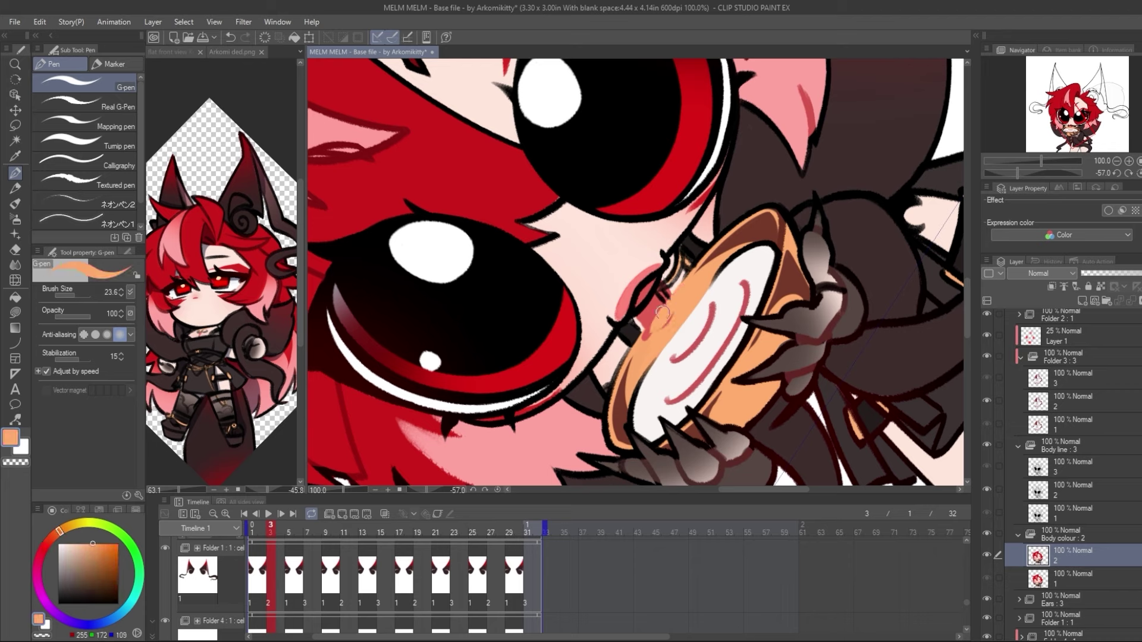
pyautogui.keyDown('alt'); pyautogui.click(639, 314); pyautogui.keyUp('alt')
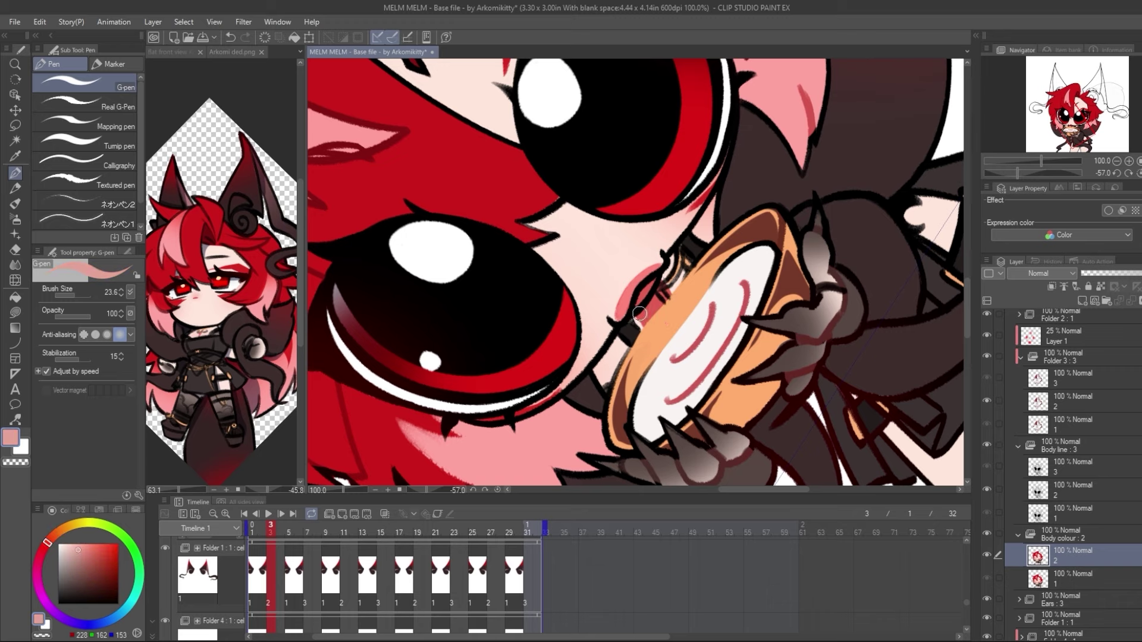
pyautogui.keyDown('alt'); pyautogui.click(673, 286); pyautogui.keyUp('alt')
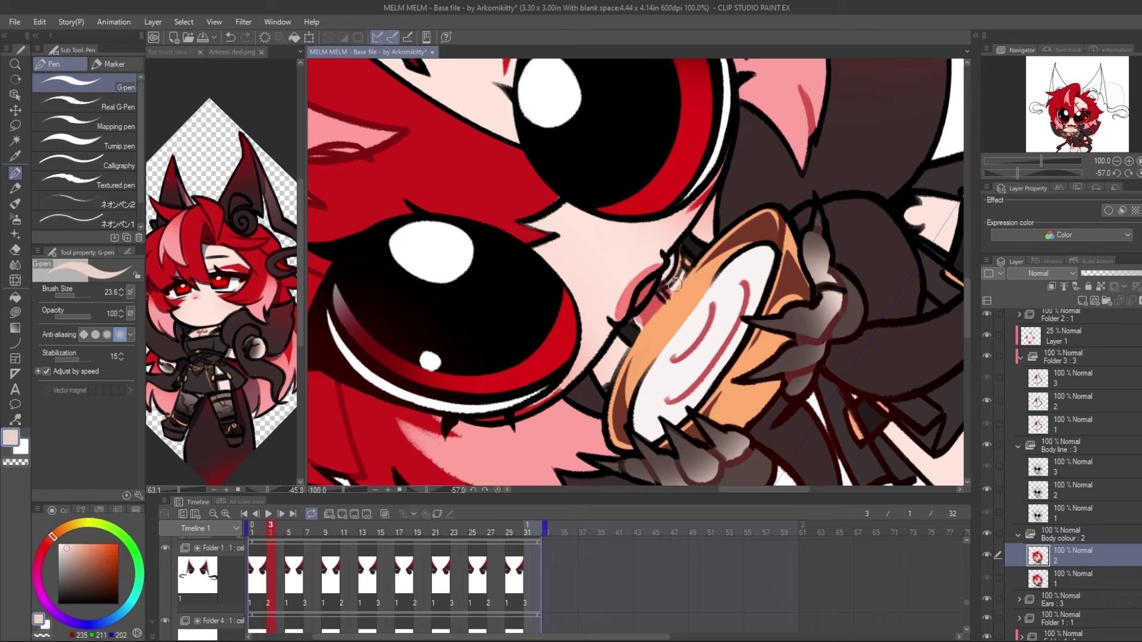
pyautogui.keyDown('alt'); pyautogui.click(669, 290); pyautogui.keyUp('alt')
pyautogui.moveTo(670, 293); pyautogui.dragTo(642, 325)
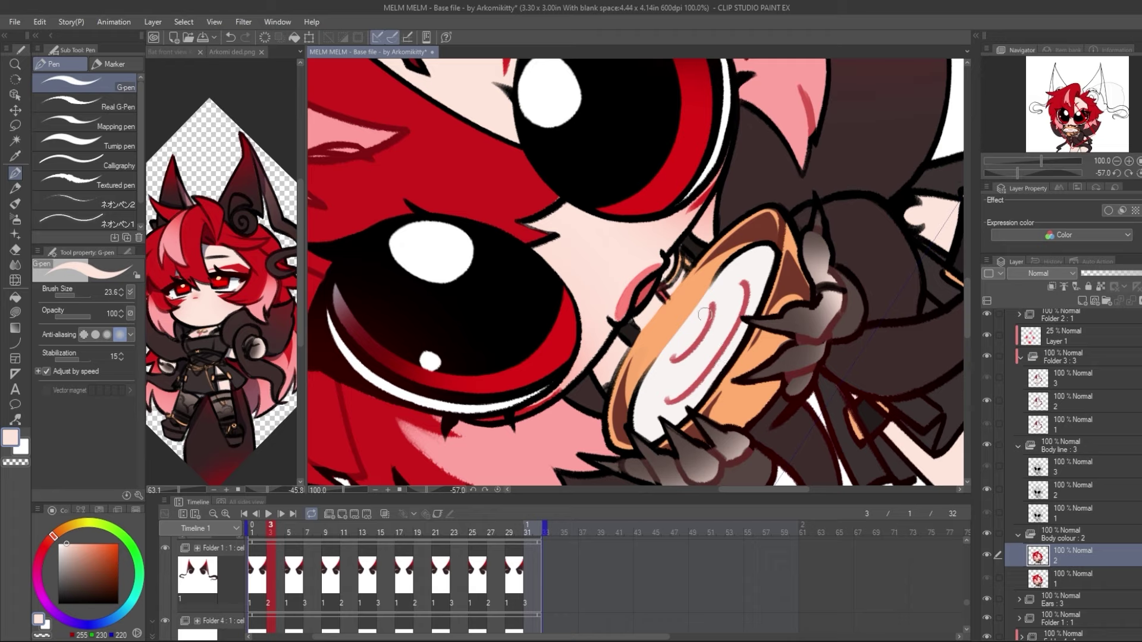
# Touch up the gold neck detail beside the mouth on Body colour cel 2 with sampled light orange, and restore the upright view
pyautogui.keyDown('alt'); pyautogui.click(954, 276); pyautogui.keyUp('alt')
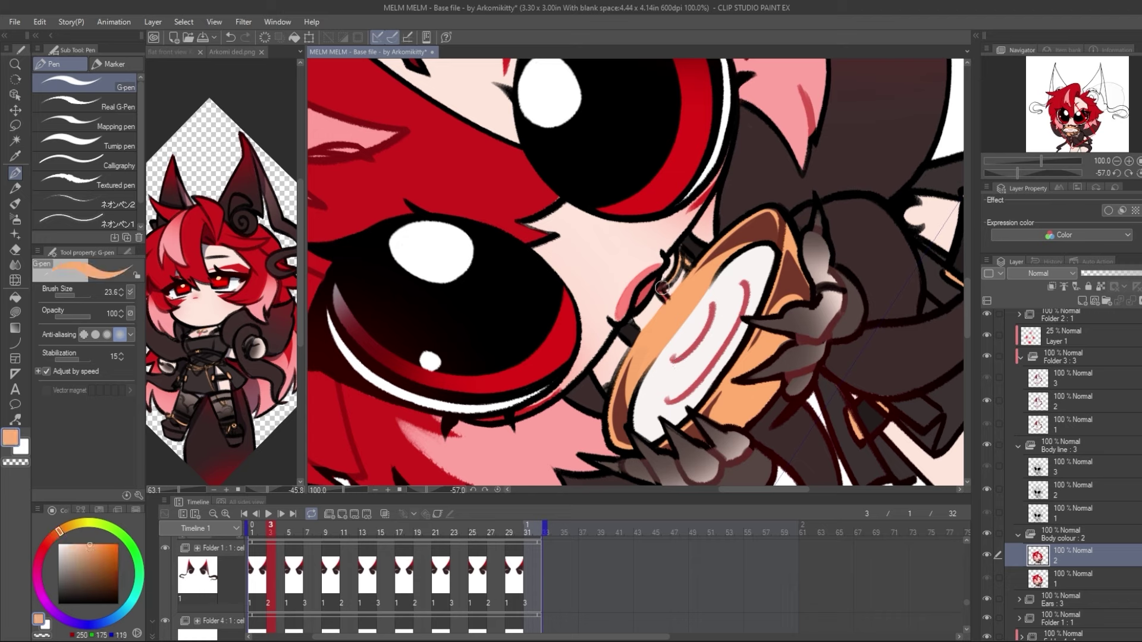
pyautogui.moveTo(662, 291); pyautogui.dragTo(663, 300)
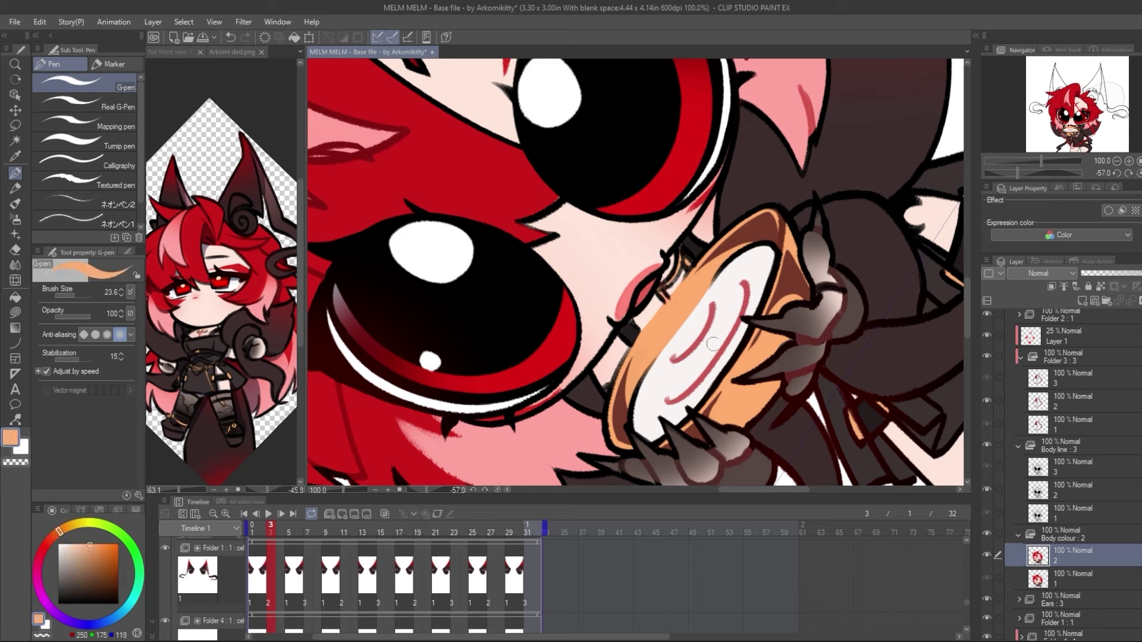
pyautogui.click(1128, 172)
pyautogui.click(1117, 160)
pyautogui.click(1127, 173)
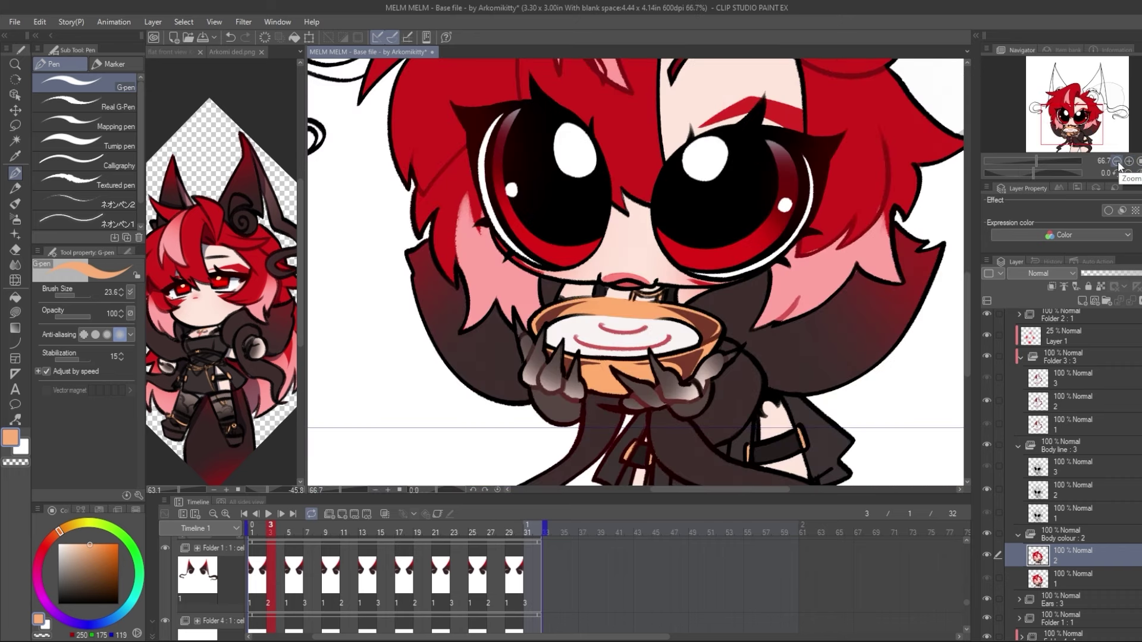
pyautogui.click(1117, 161)
pyautogui.moveTo(1112, 113)
pyautogui.mouseDown()
pyautogui.moveTo(1110, 101)
pyautogui.moveTo(1118, 112)
pyautogui.mouseUp()
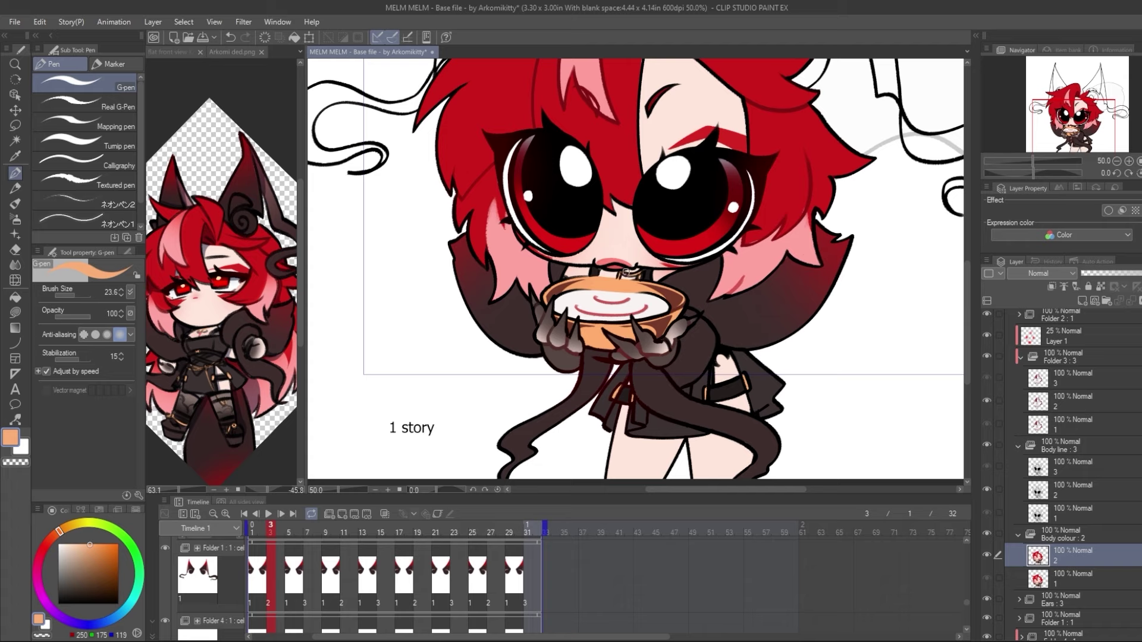
pyautogui.click(1117, 161)
pyautogui.moveTo(1098, 132)
pyautogui.mouseDown()
pyautogui.moveTo(1097, 116)
pyautogui.moveTo(1112, 139)
pyautogui.mouseUp()
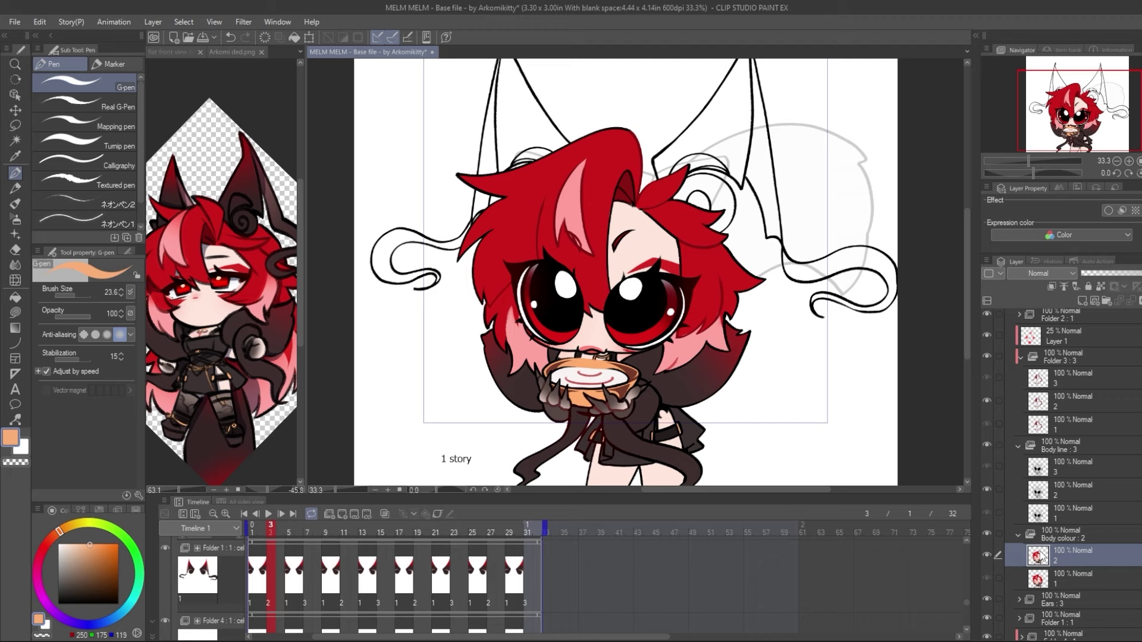
# Duplicate Body colour cel 2 as a third cel and play the animation
pyautogui.hotkey('ctrl', 'shift', 'n')
pyautogui.press('Right')
pyautogui.press('Right')
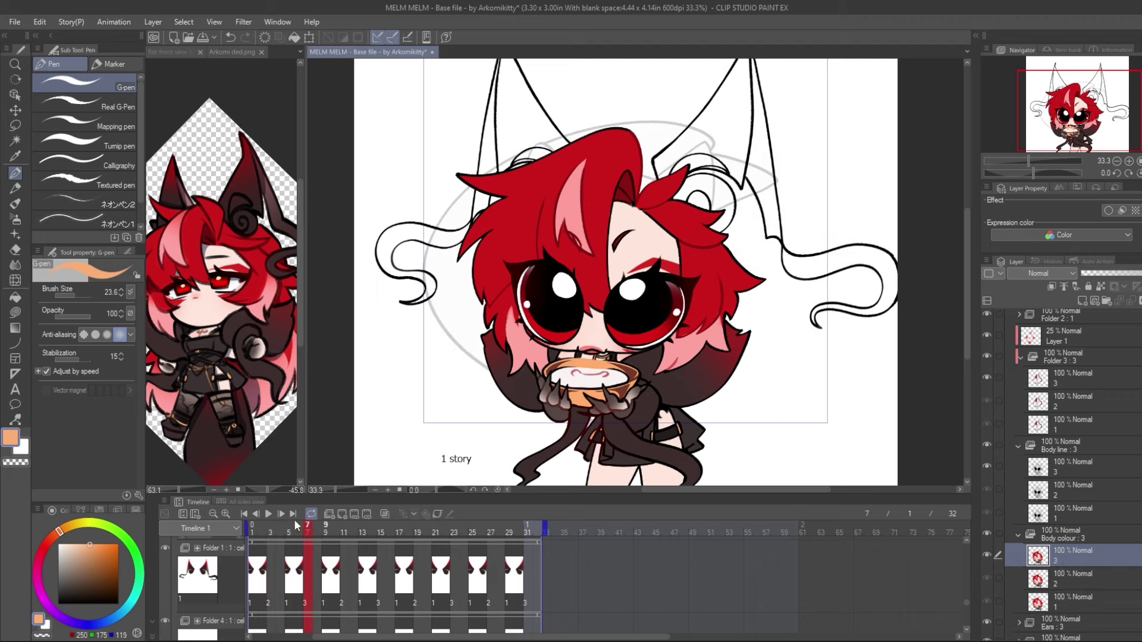
pyautogui.press('Return')
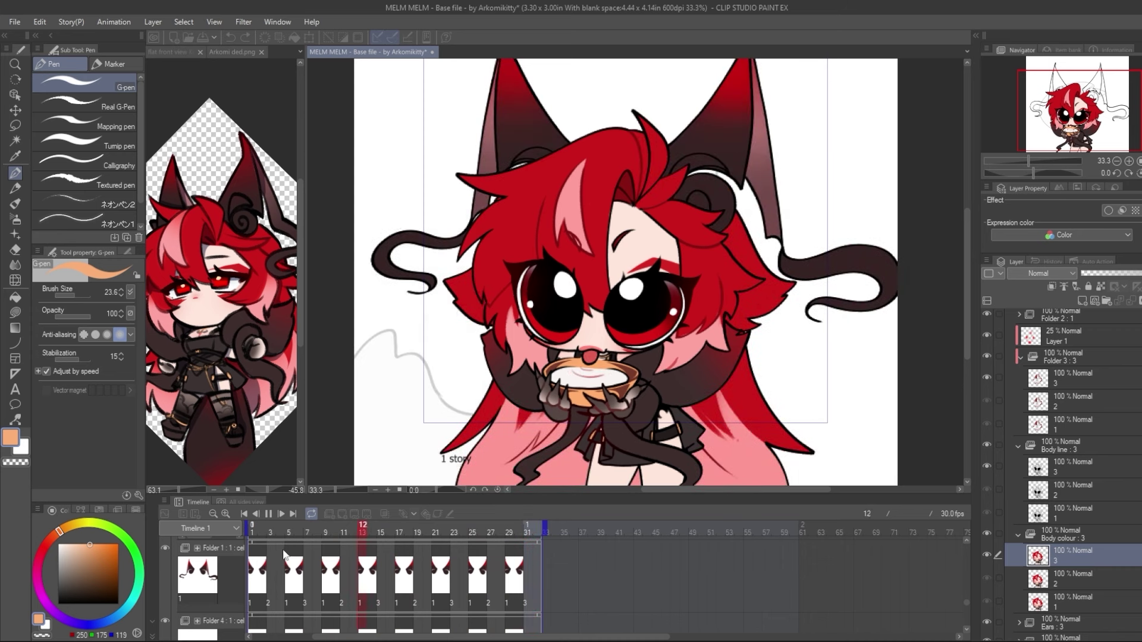
pyautogui.click(269, 514)
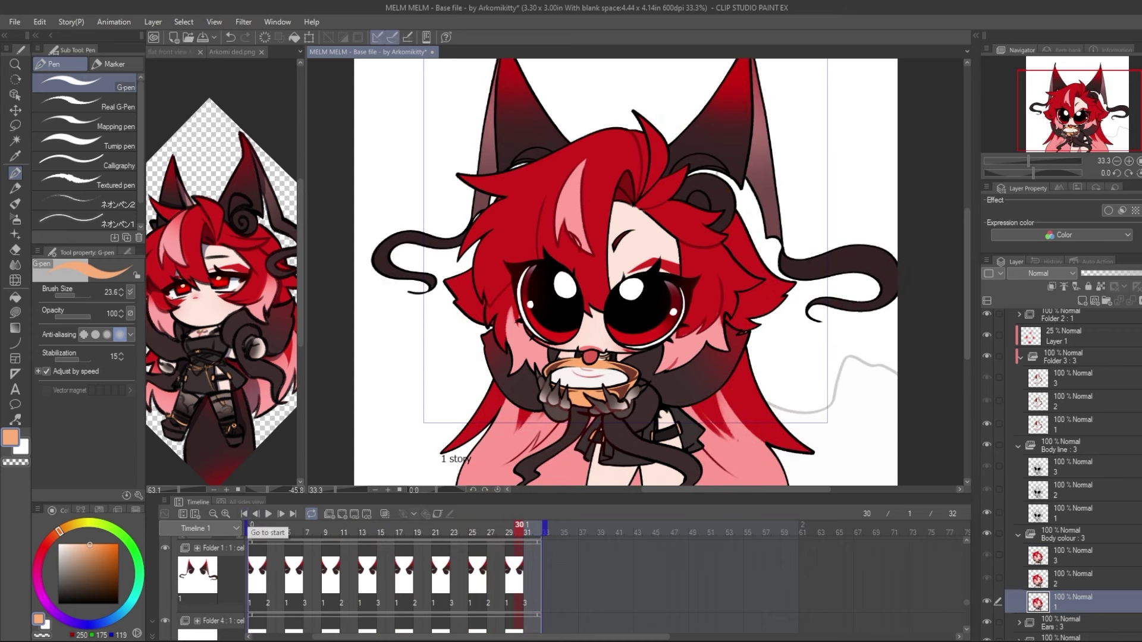
# Duplicate Hair back colour cel 1 twice to provide cels 2 and 3
pyautogui.scroll(-4, 1070, 476)
pyautogui.click(1076, 587)
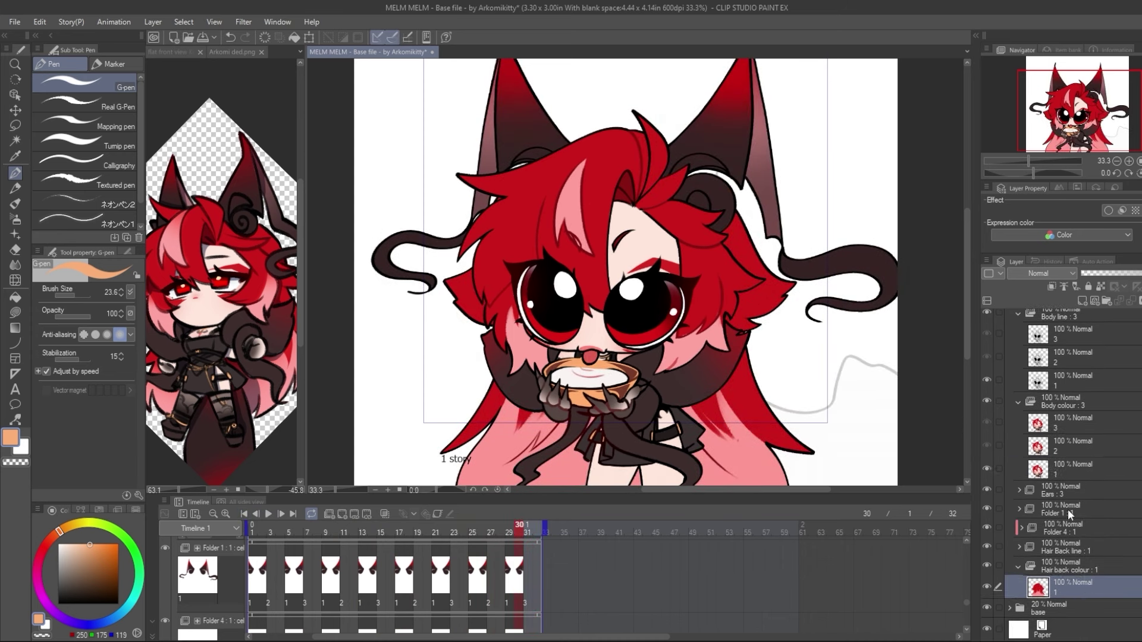
pyautogui.hotkey('ctrl', 'shift', 'n')
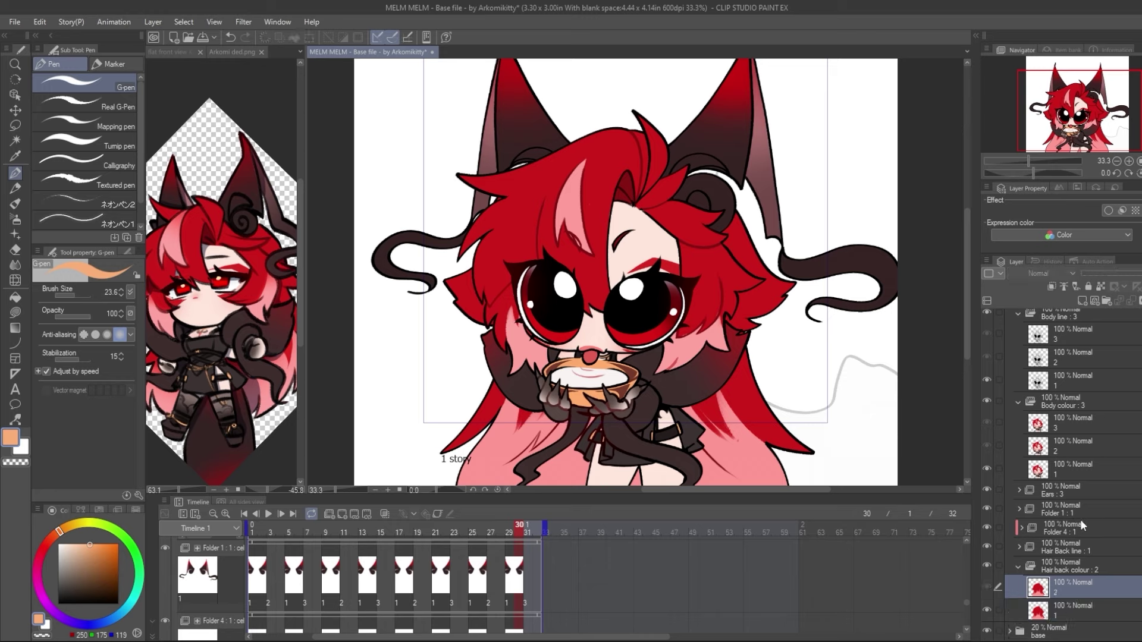
pyautogui.hotkey('ctrl', 'shift', 'n')
# Expand the Hair Back line folder and duplicate its first cel twice
pyautogui.click(1021, 546)
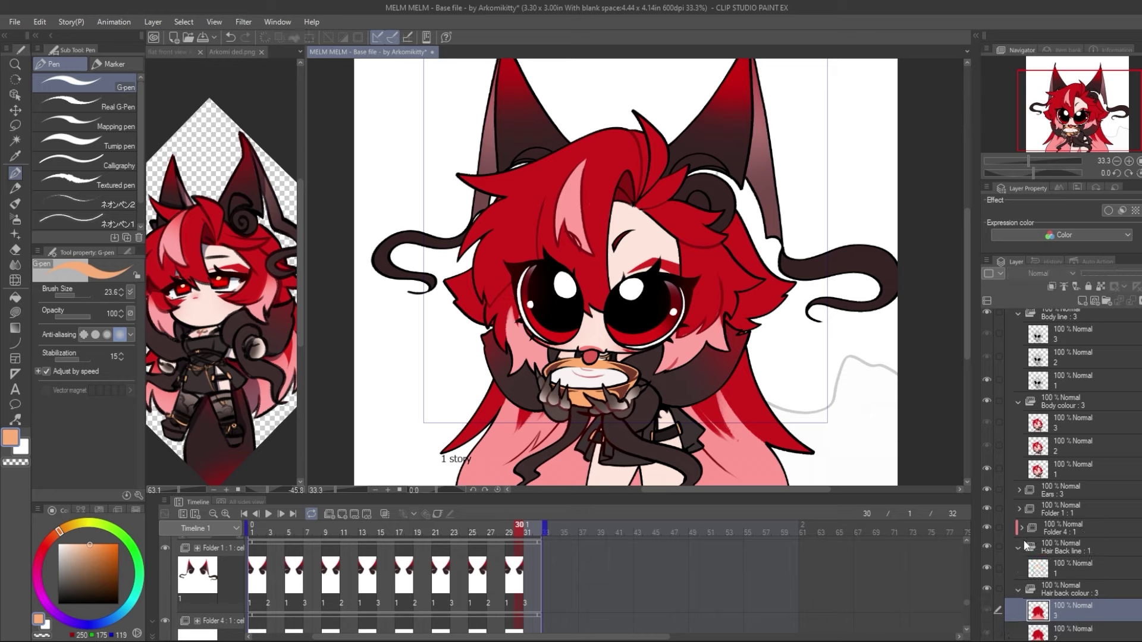
pyautogui.click(1085, 572)
pyautogui.hotkey('ctrl', 'shift', 'n')
pyautogui.hotkey('ctrl', 'shift', 'n')
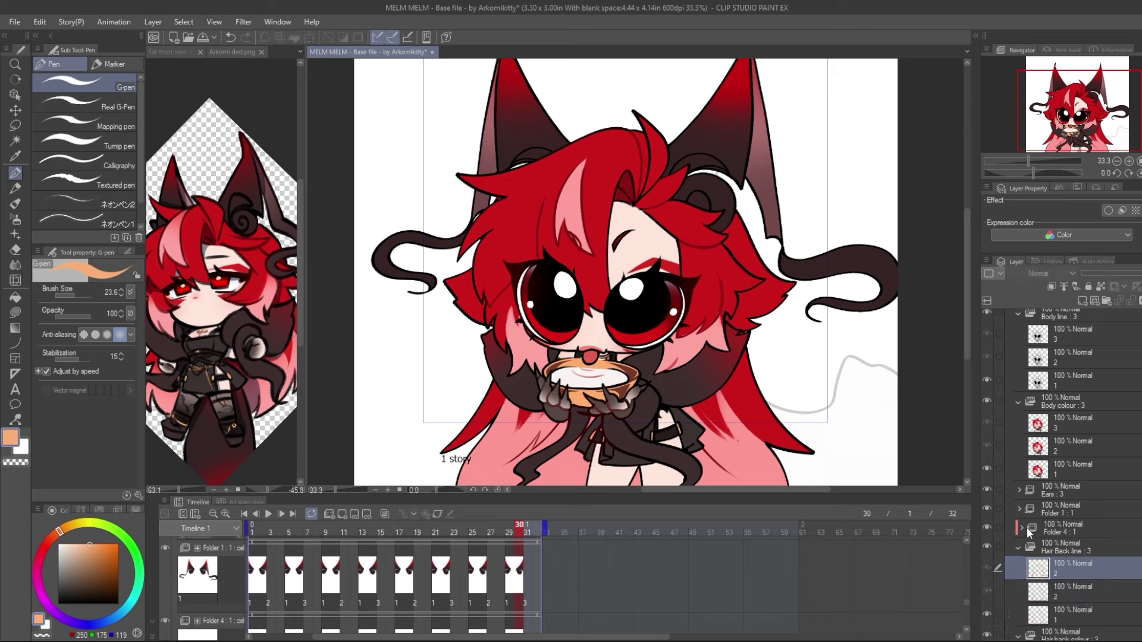
# Expand Folder 4, duplicate its cel twice to provide cels 2 and 3, and play the animation from the start
pyautogui.click(1022, 529)
pyautogui.click(1091, 549)
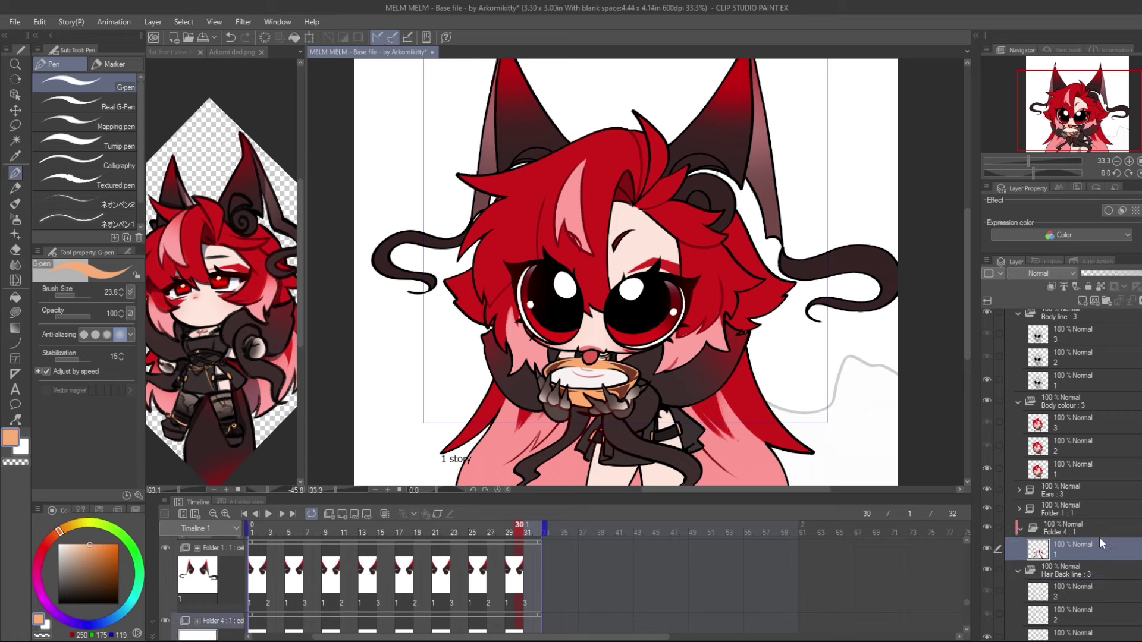
pyautogui.hotkey('ctrl', 'shift', 'n')
pyautogui.hotkey('ctrl', 'shift', 'n')
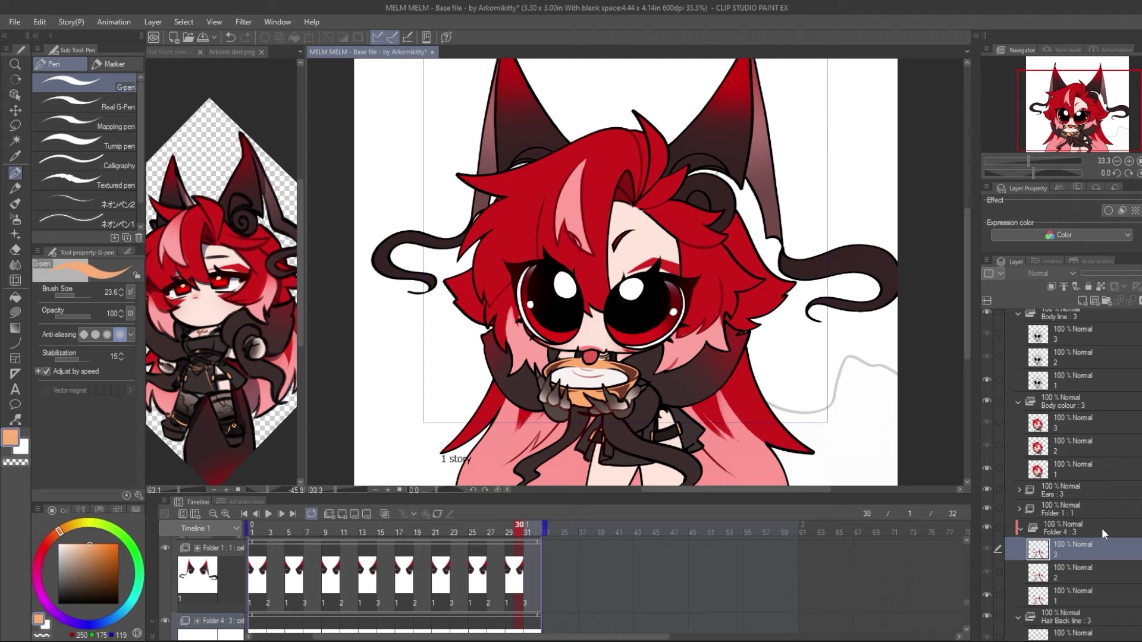
pyautogui.click(243, 515)
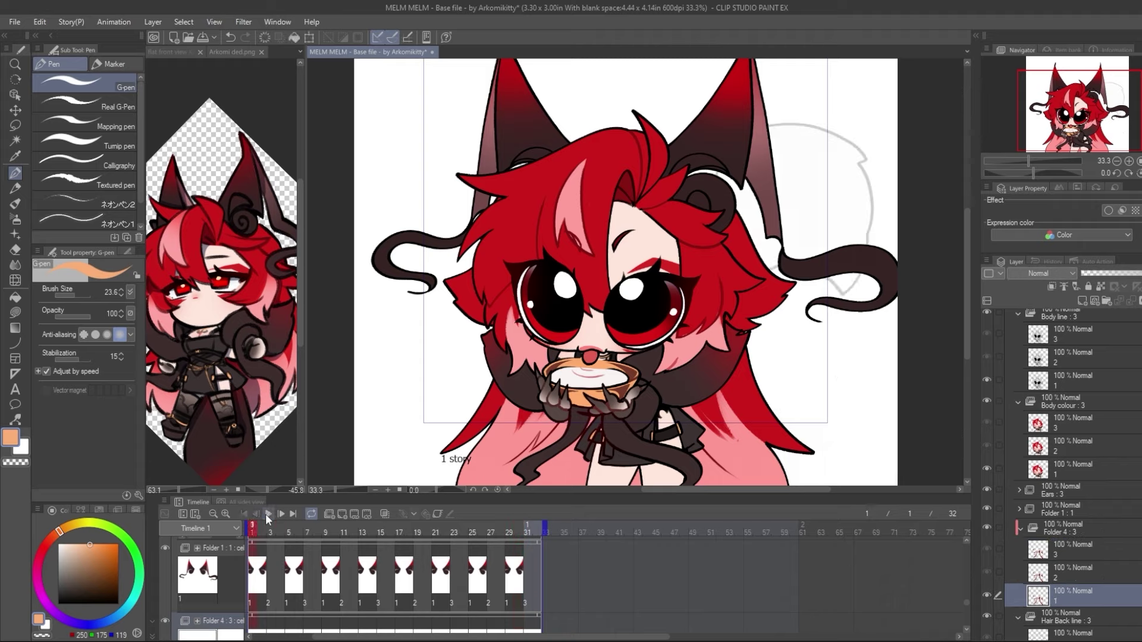
pyautogui.click(265, 514)
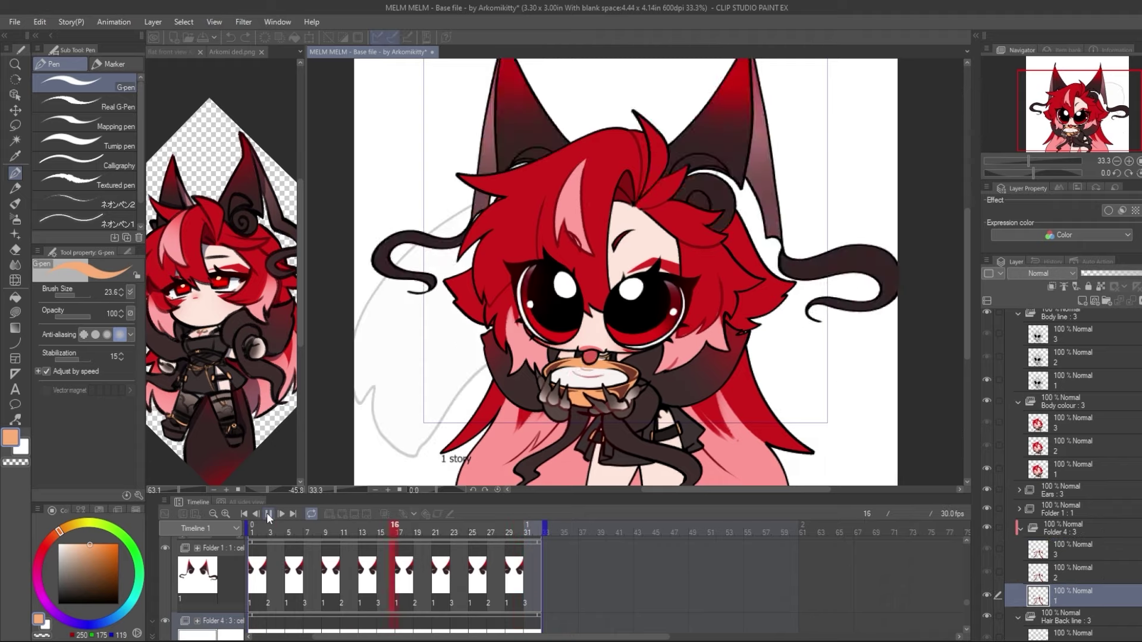
# Collapse the Folder 4 and Hair Back line folders and expand the Folder 1 and Ears folders
pyautogui.click(1018, 528)
pyautogui.click(1018, 565)
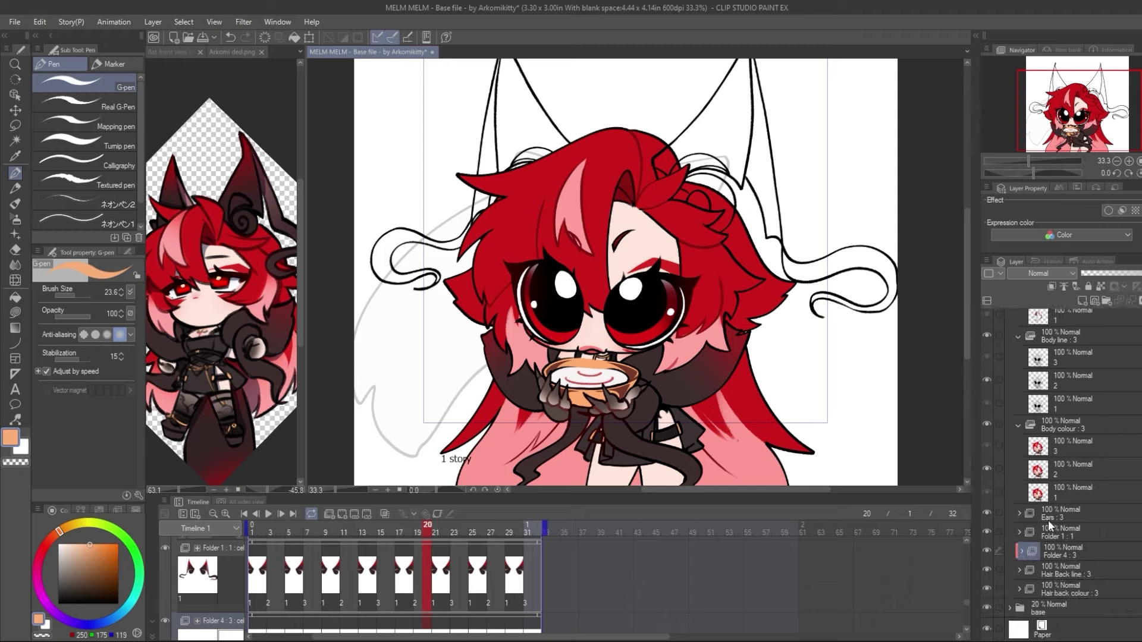
pyautogui.click(1019, 533)
pyautogui.click(1020, 512)
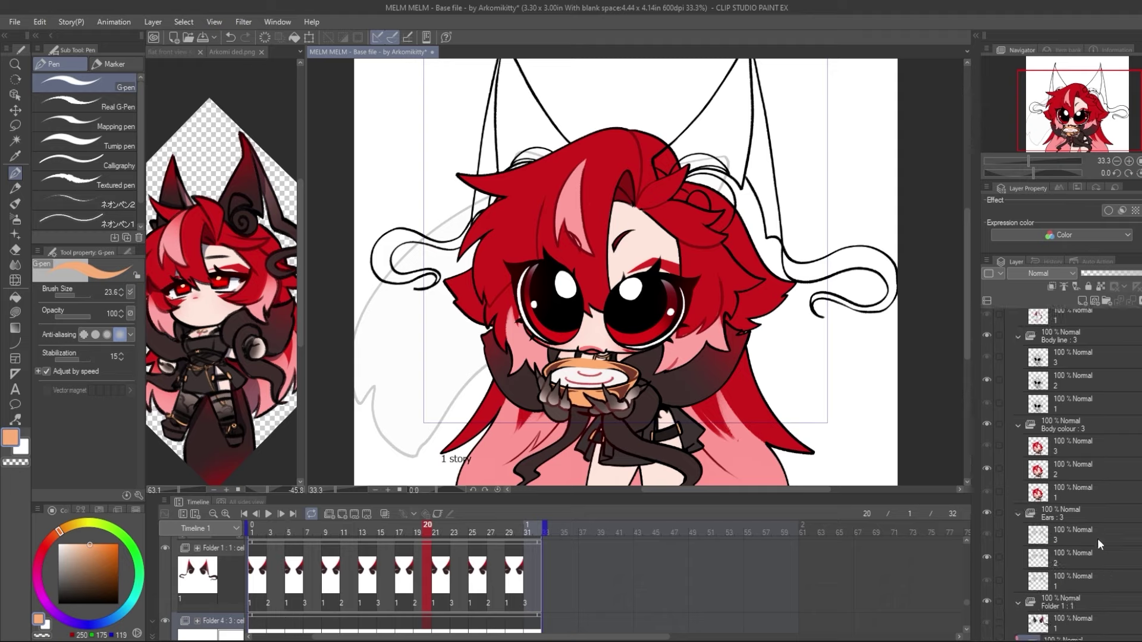
# Duplicate Folder 1 cel 1 as a second cel and select the new cel
pyautogui.scroll(-3, 1070, 476)
pyautogui.click(1110, 541)
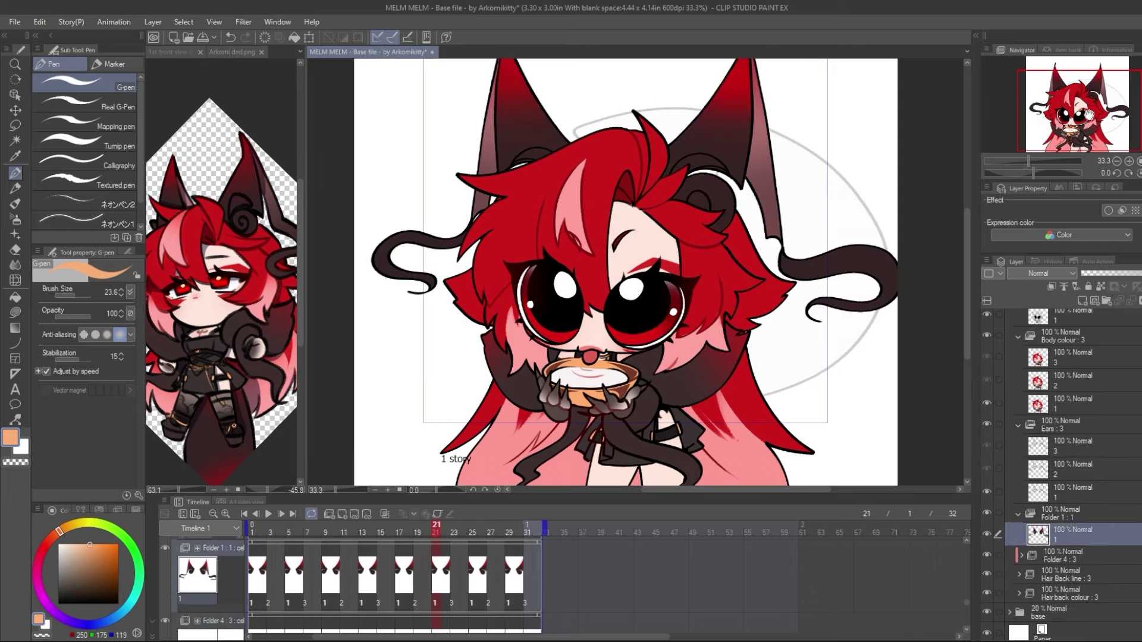
pyautogui.moveTo(1089, 120); pyautogui.dragTo(1096, 105)
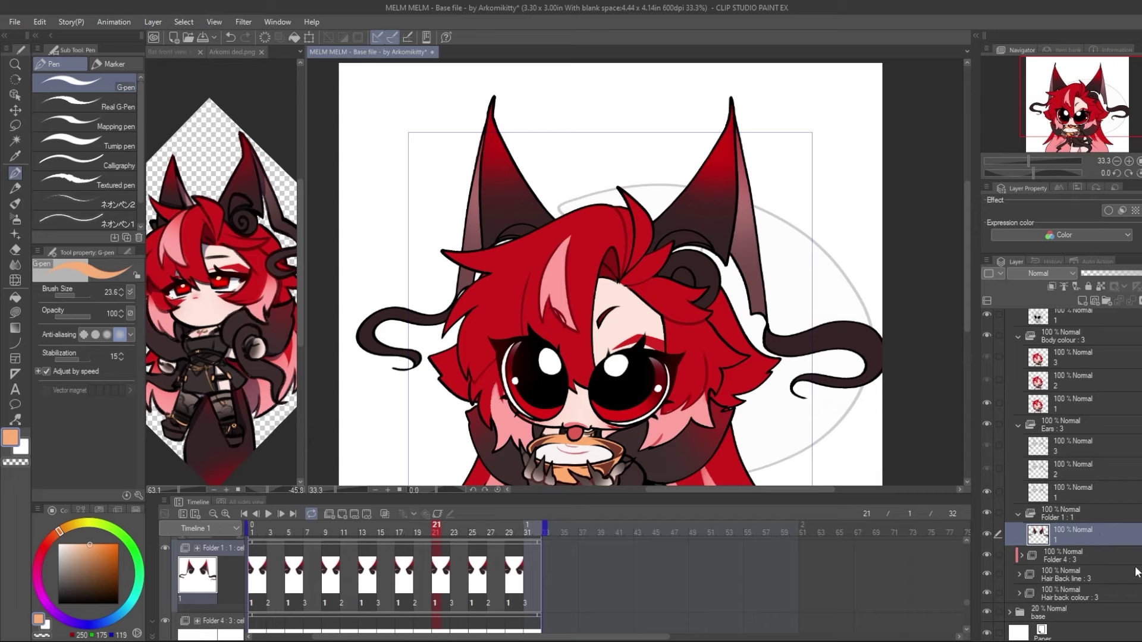
pyautogui.hotkey('ctrl', 'shift', 'n')
pyautogui.click(1094, 537)
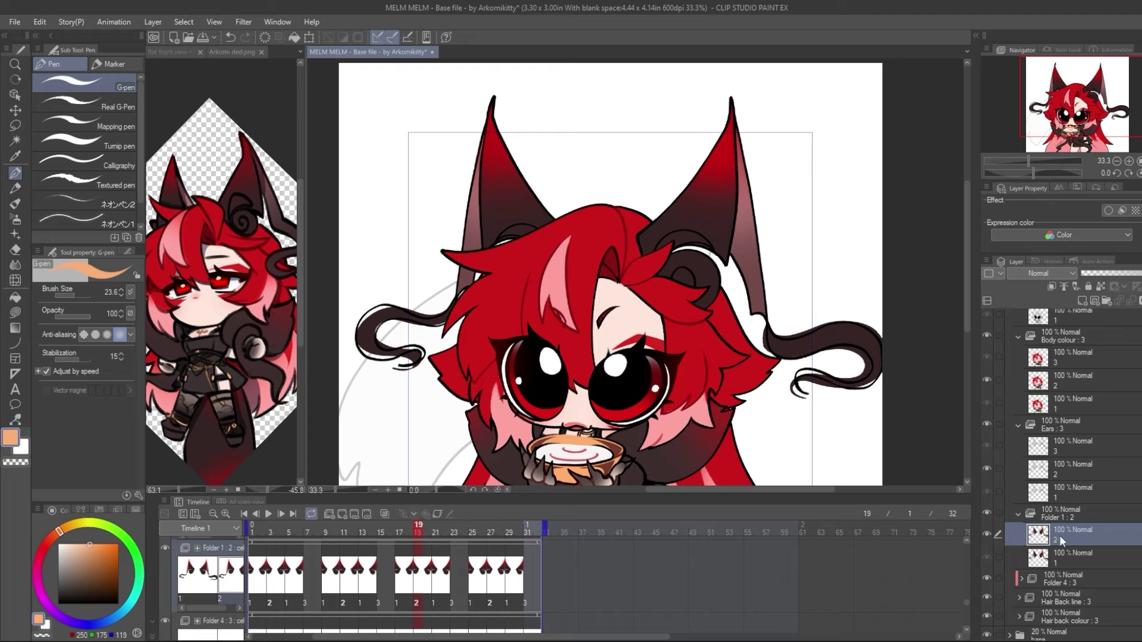
# On Ears cel 2, auto-select the empty area around the line art and invert it to select the ears and tendrils
pyautogui.click(1078, 463)
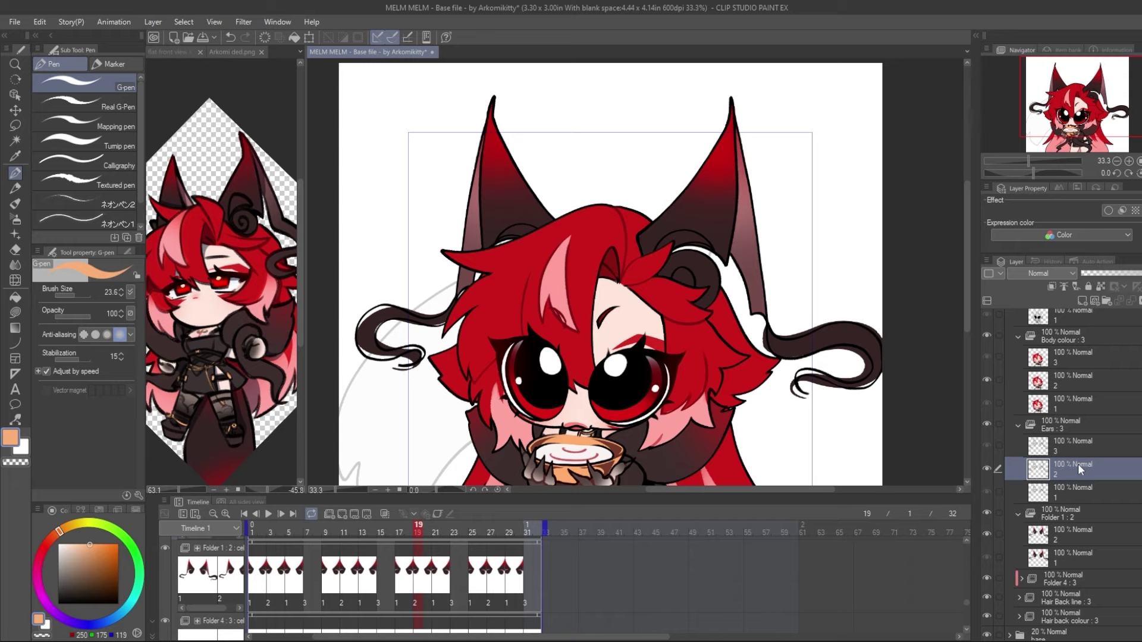
pyautogui.click(17, 140)
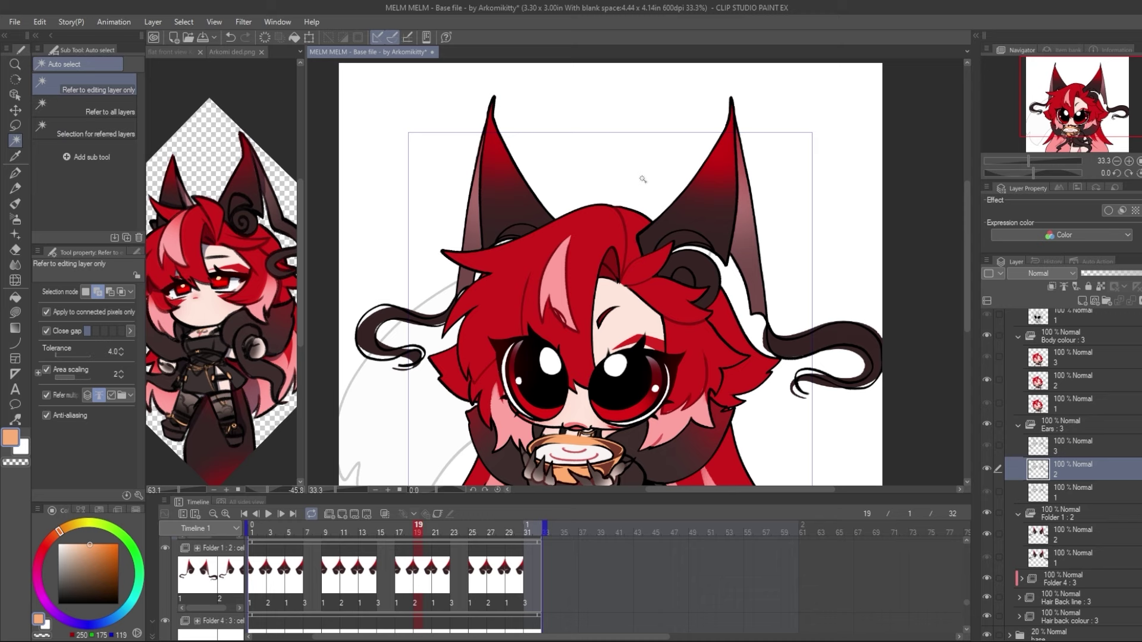
pyautogui.click(672, 206)
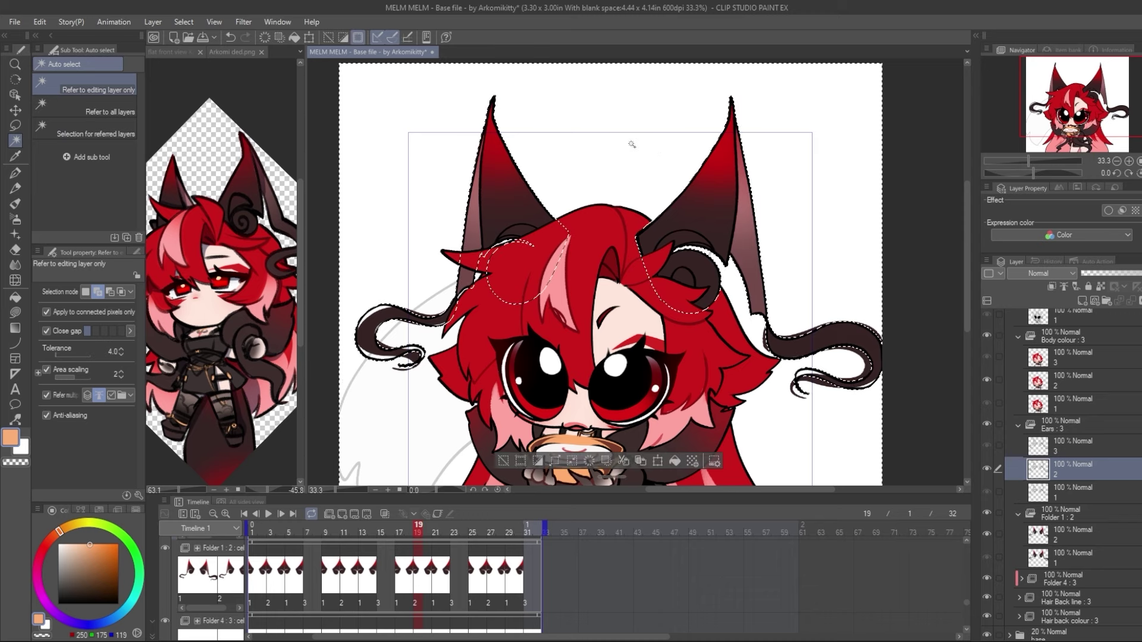
pyautogui.click(540, 461)
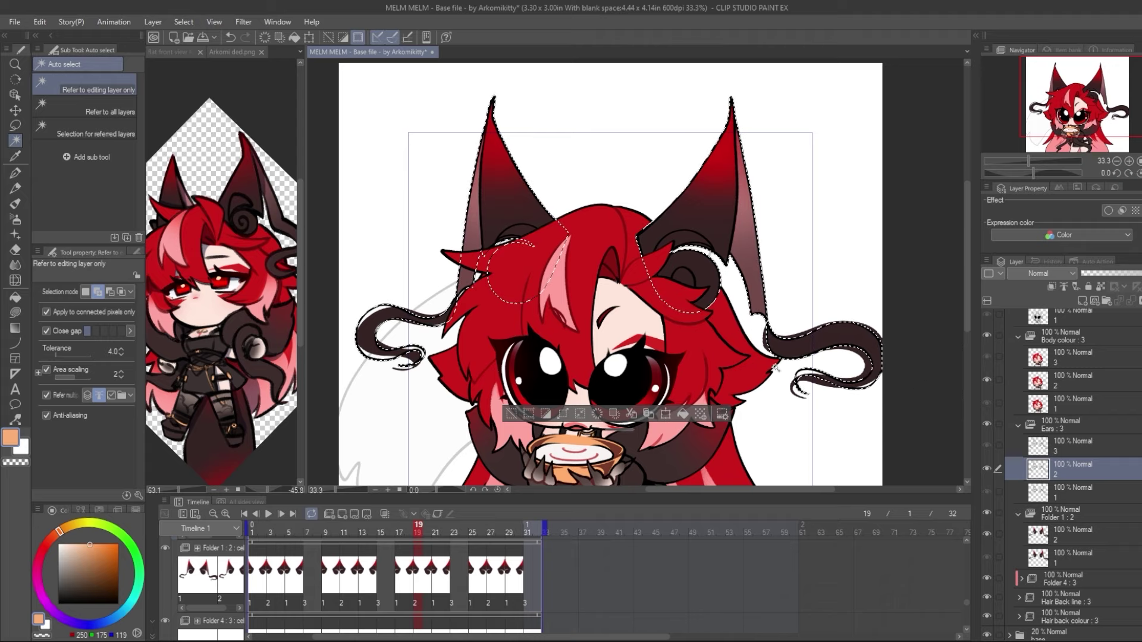
pyautogui.click(614, 418)
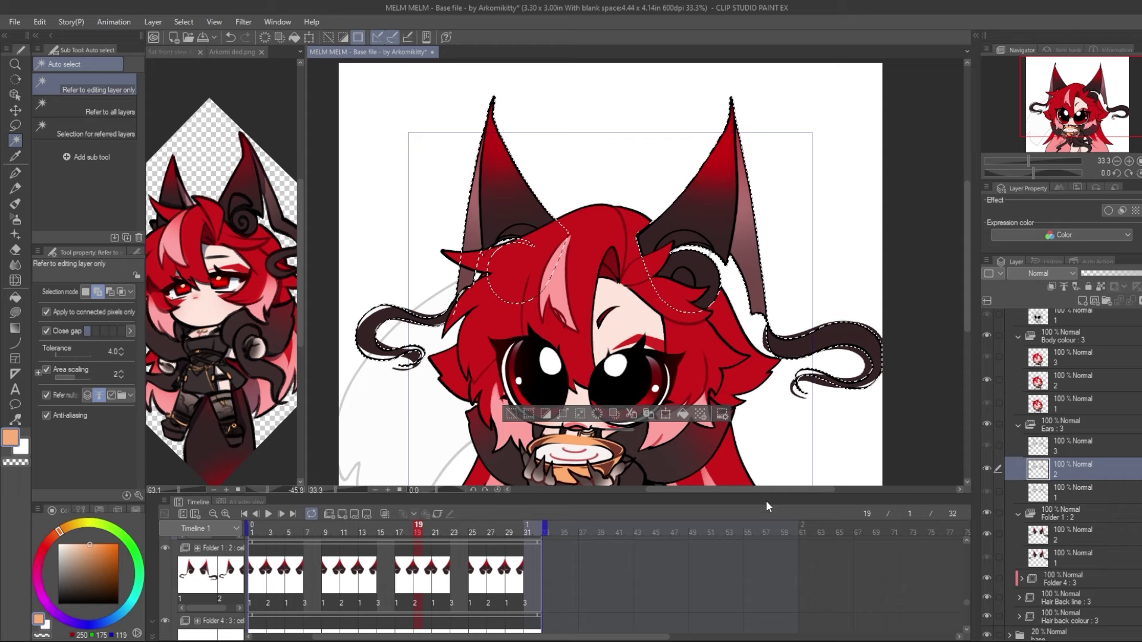
pyautogui.hotkey('ctrl', 'shift', 'i')
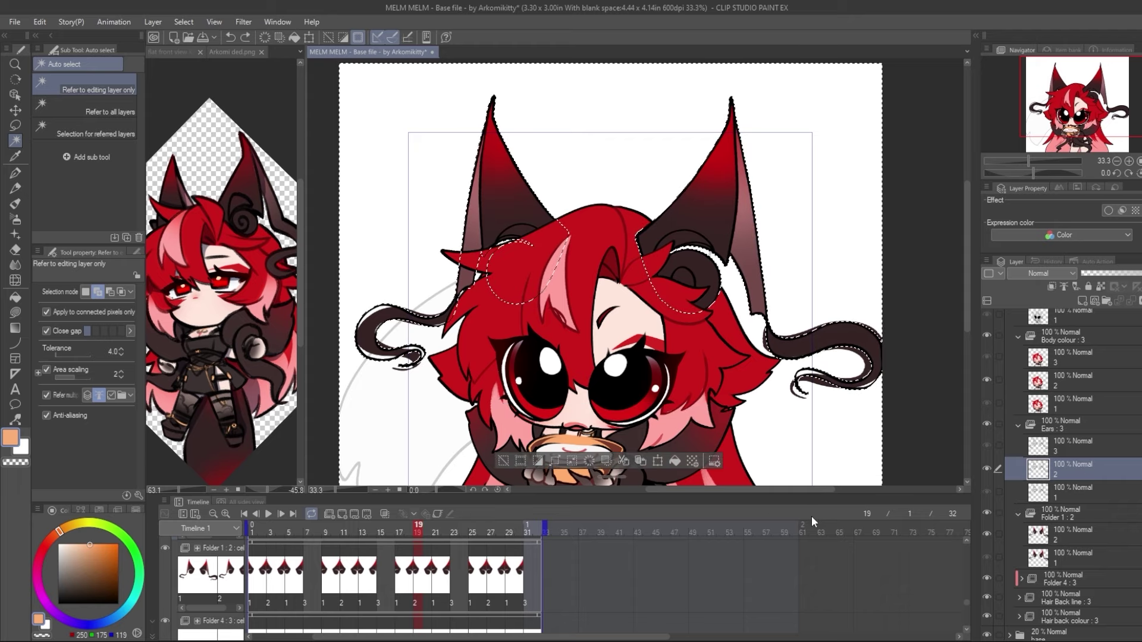
pyautogui.hotkey('ctrl', 'shift', 'i')
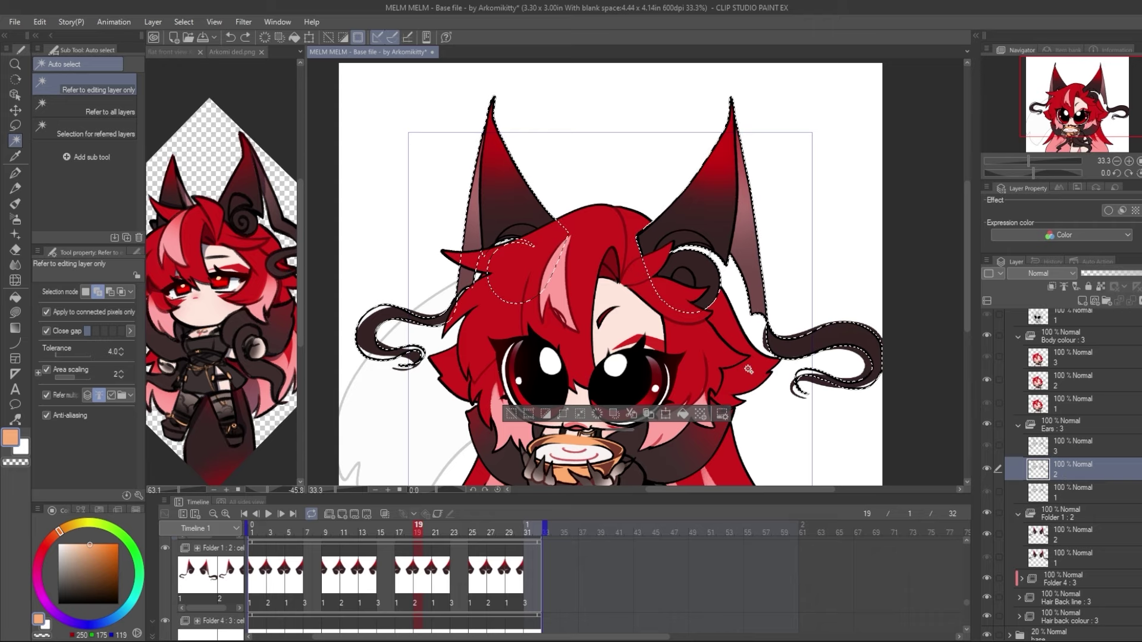
# On Folder 1 cel 2, paint the tendrils' unfilled gaps with sampled dark brown and a 130.2 G-pen, and clear the selection
pyautogui.click(1074, 530)
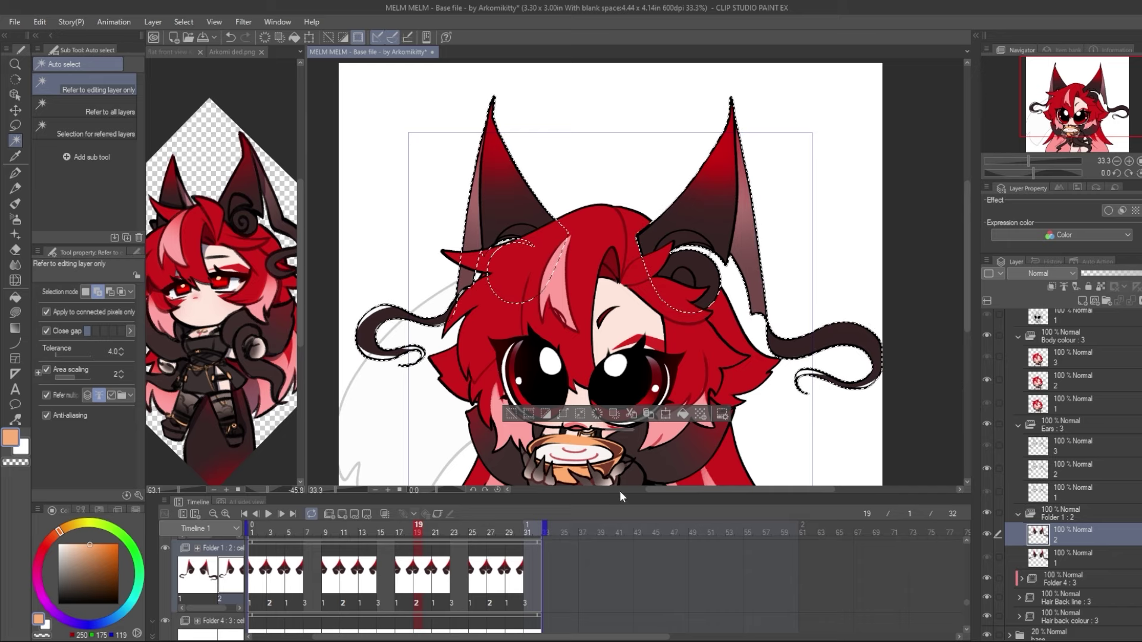
pyautogui.keyDown('alt'); pyautogui.click(832, 331); pyautogui.keyUp('alt')
pyautogui.press('p')
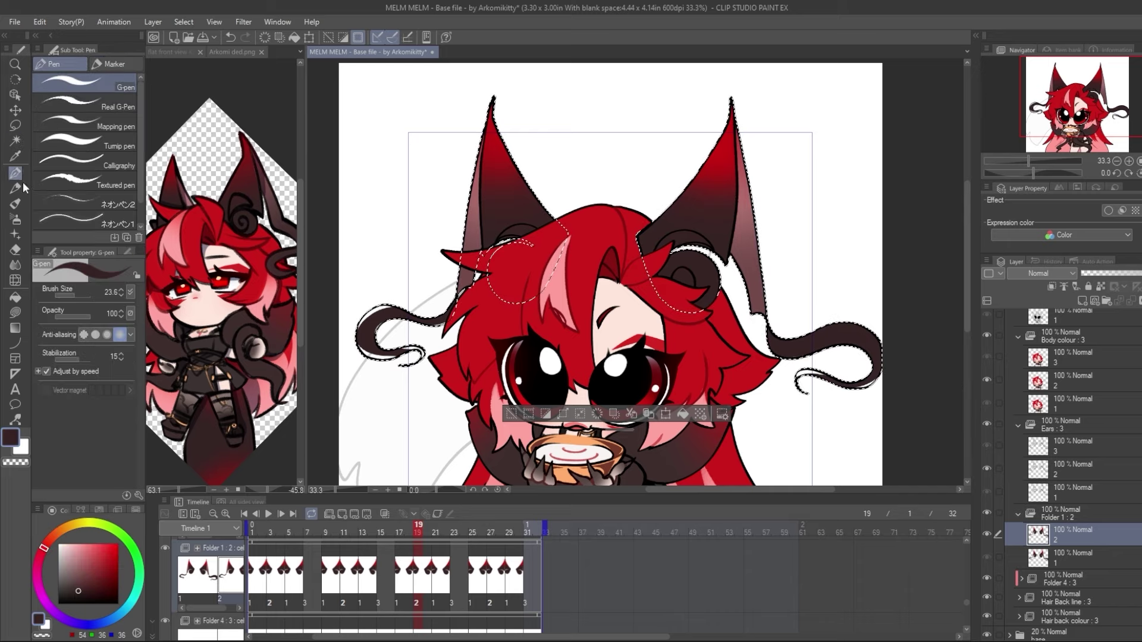
pyautogui.moveTo(74, 296); pyautogui.dragTo(92, 295)
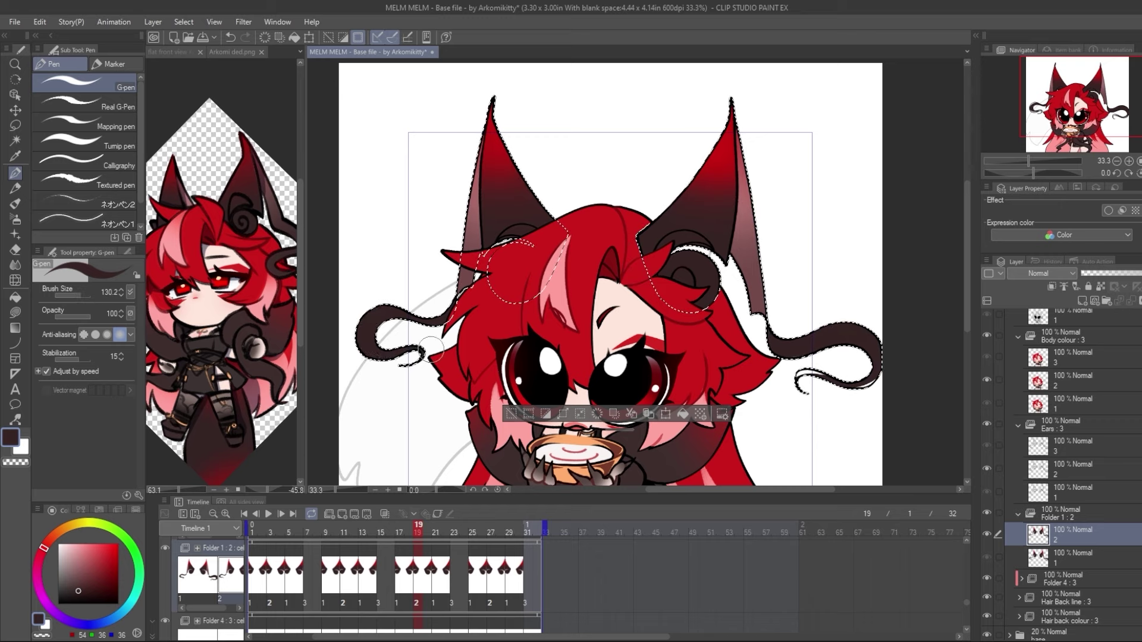
pyautogui.press('m')
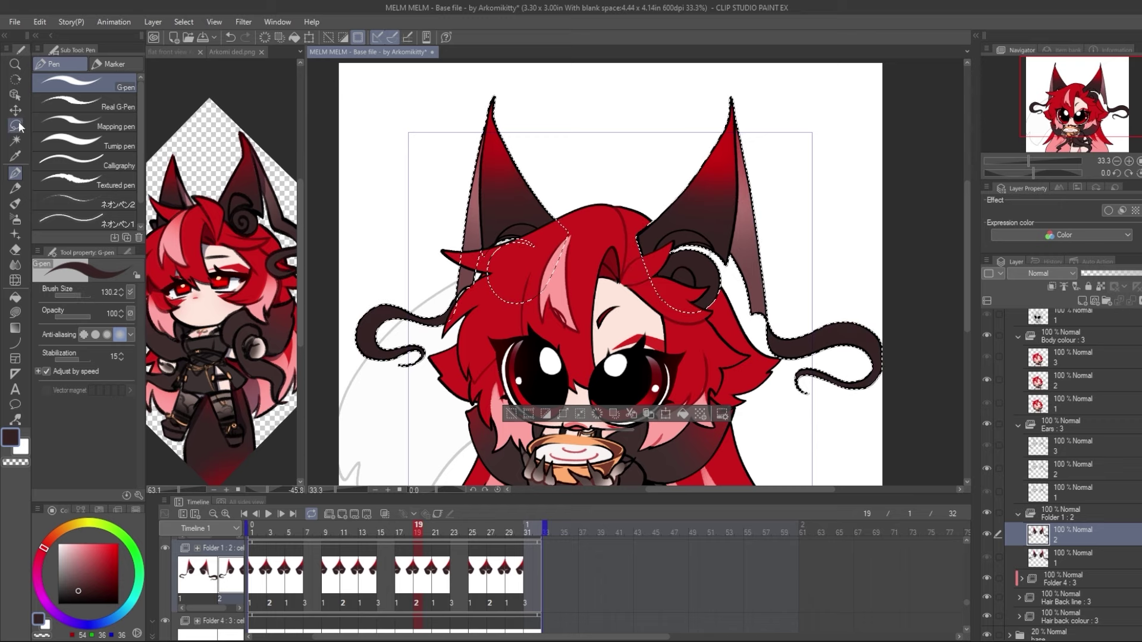
pyautogui.hotkey('ctrl', 'd')
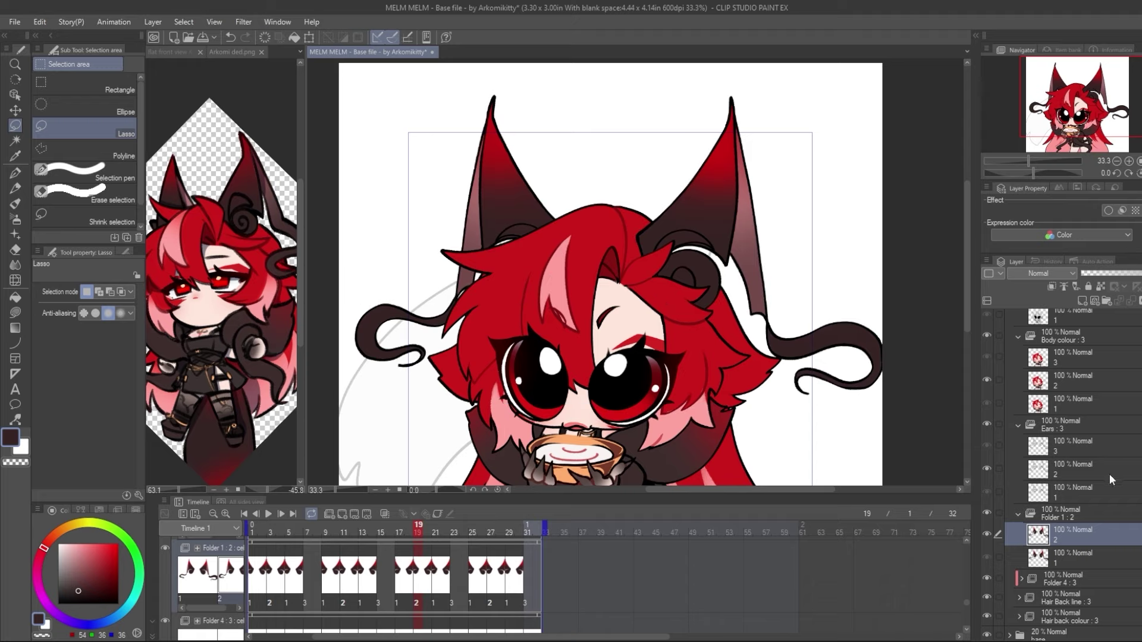
# Duplicate Folder 1 cel 2 as a third cel and select the ear and tendril area from the Ears cel 3 line art
pyautogui.hotkey('ctrl', 'shift', 'n')
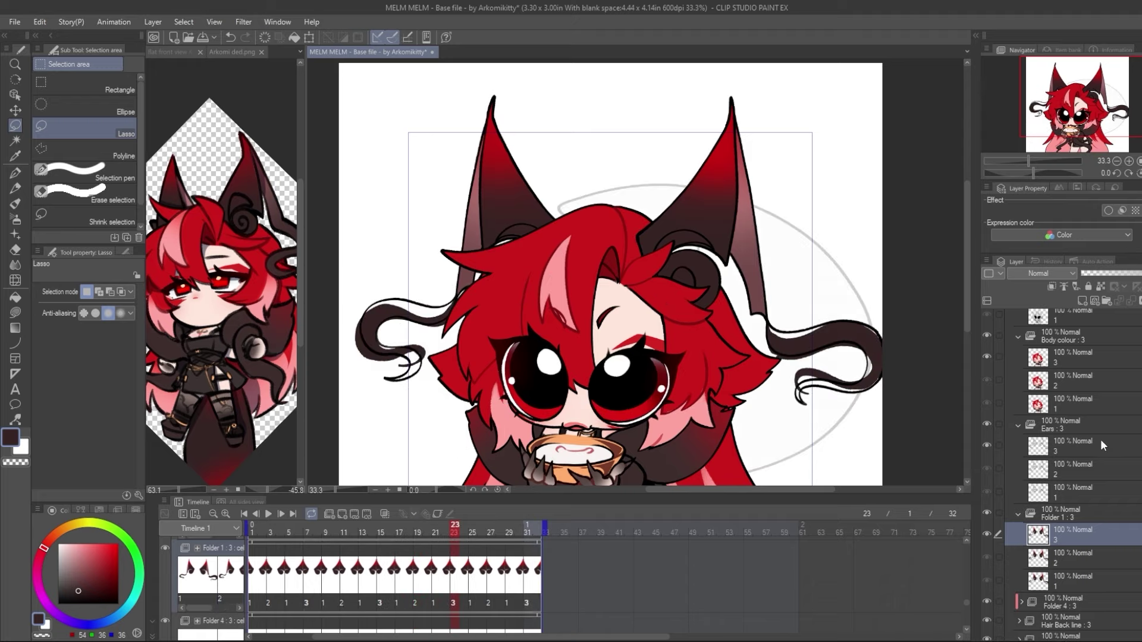
pyautogui.click(1093, 445)
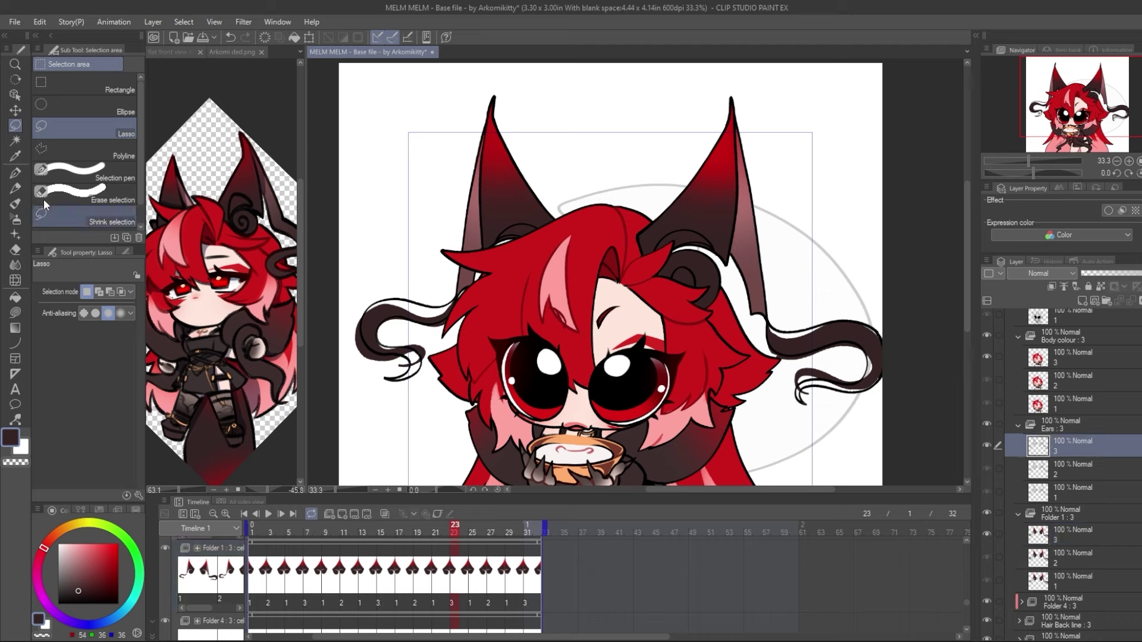
pyautogui.click(15, 140)
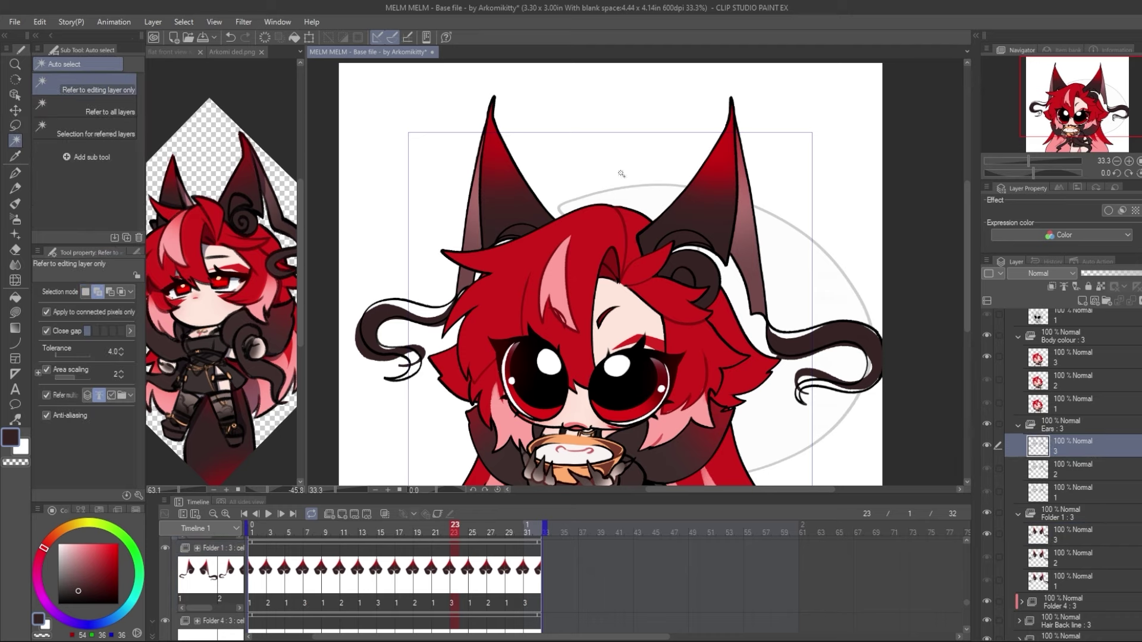
pyautogui.click(680, 180)
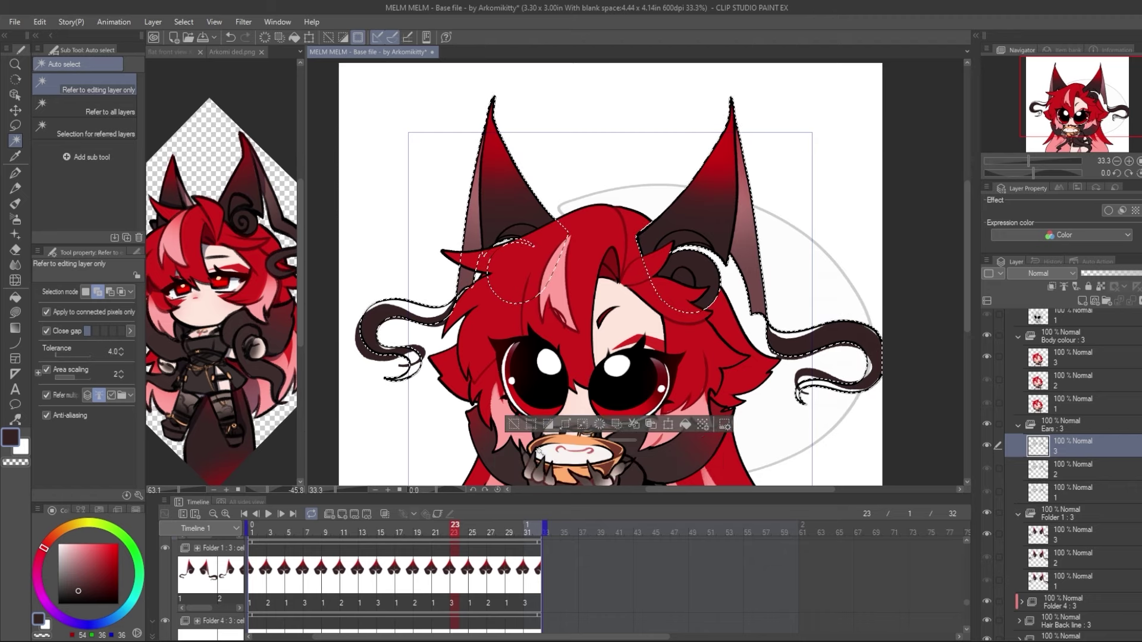
# On Folder 1 cel 3, paint the tendrils' unfilled gaps dark brown with the G-pen and clear the selection
pyautogui.click(1077, 534)
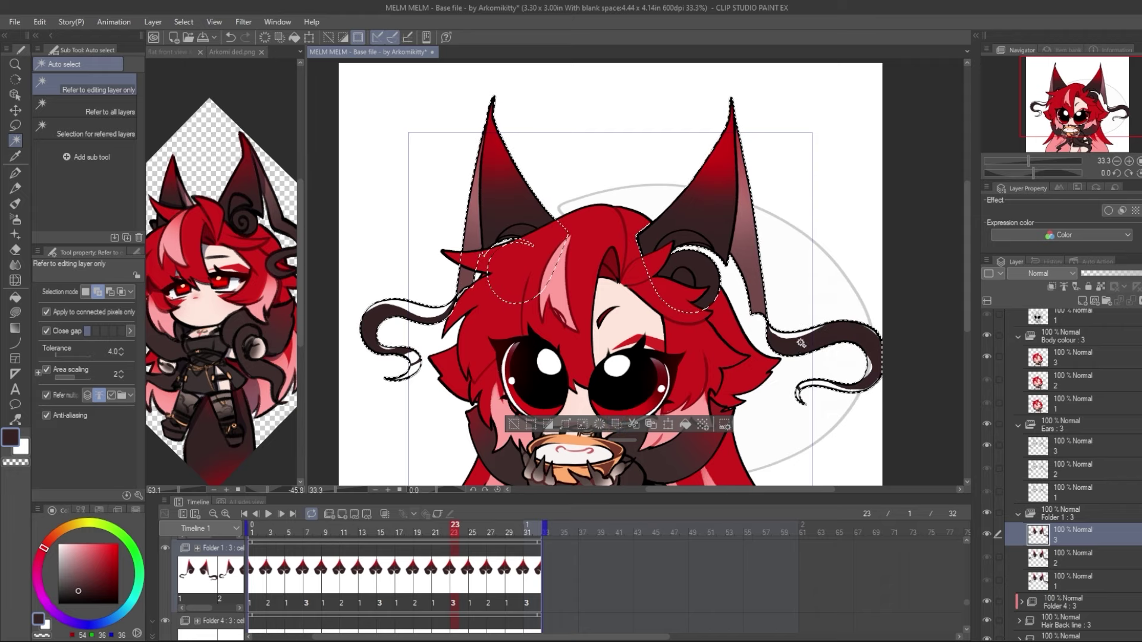
pyautogui.press('p')
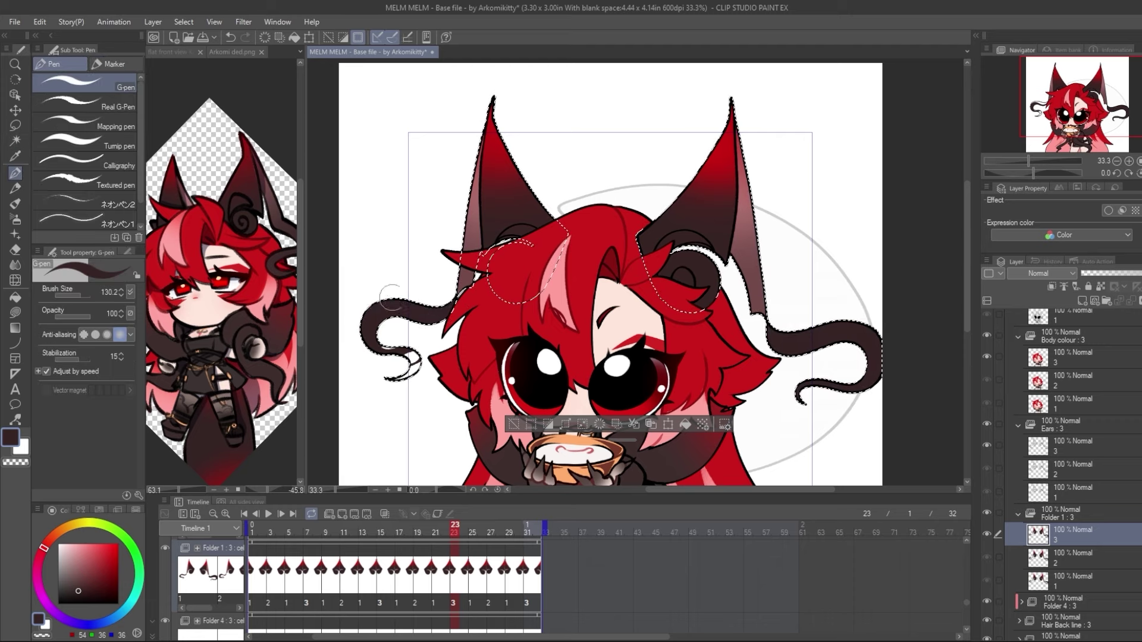
pyautogui.click(15, 126)
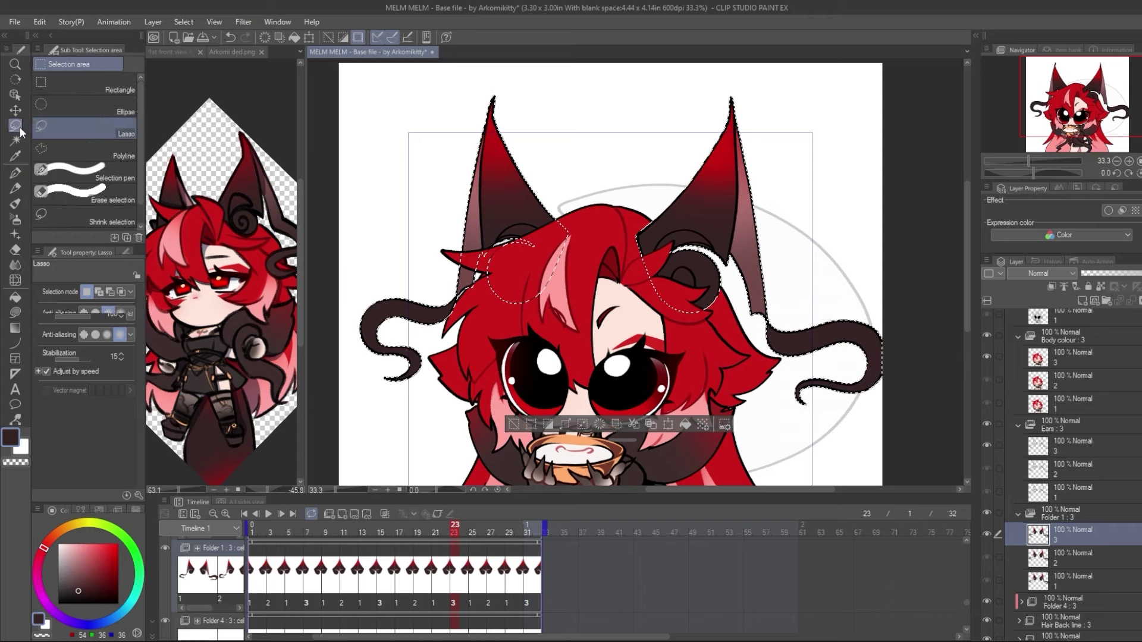
pyautogui.hotkey('ctrl', 'd')
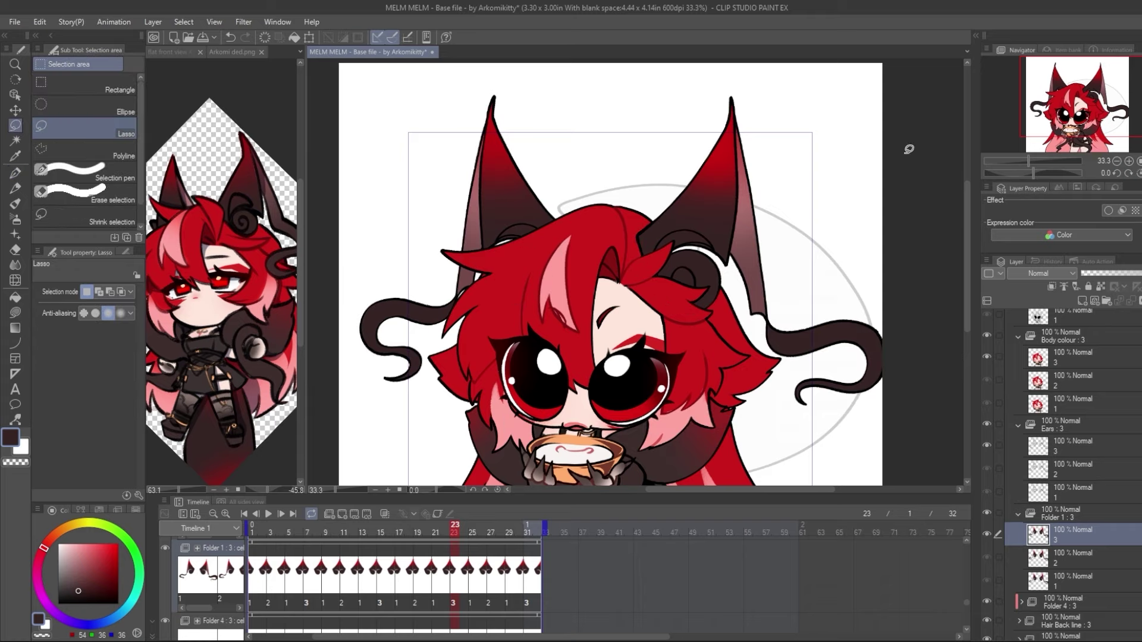
# Play the animation and check the ear and tendril colouring with the canvas view at 25%
pyautogui.click(268, 515)
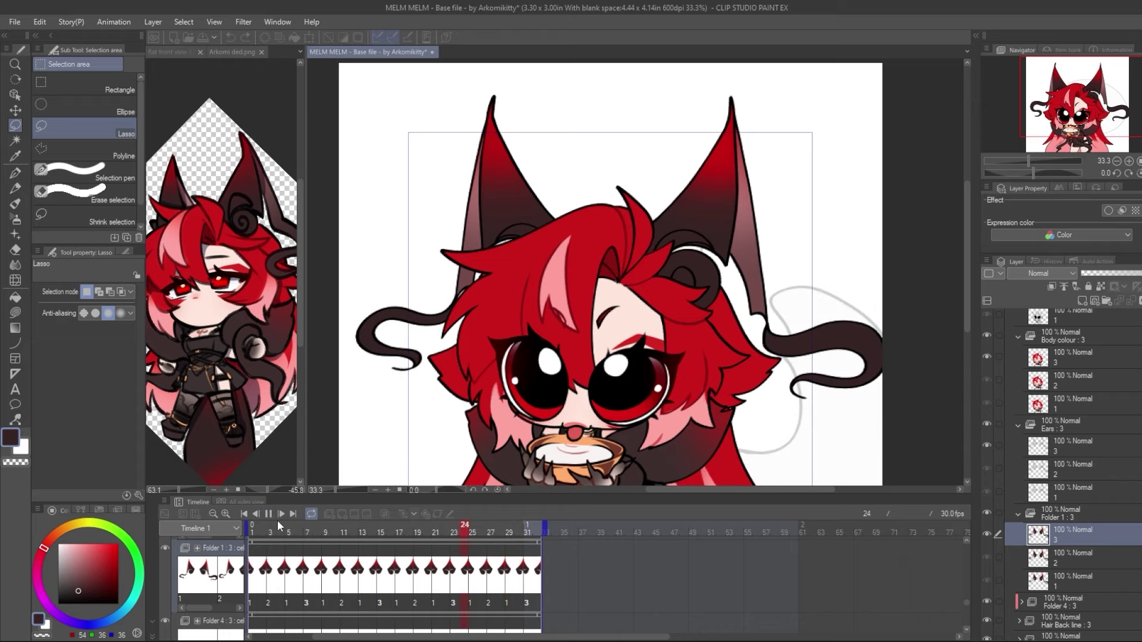
pyautogui.click(1116, 161)
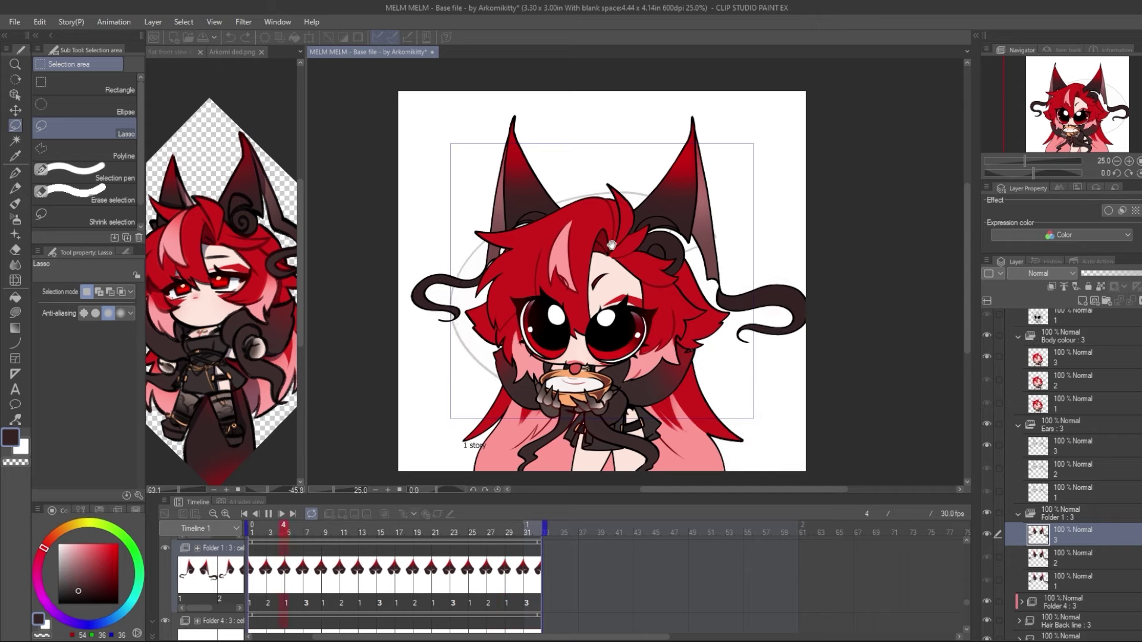
pyautogui.click(268, 514)
# Collapse the Folder 1, Ears and Body colour folders
pyautogui.click(1018, 514)
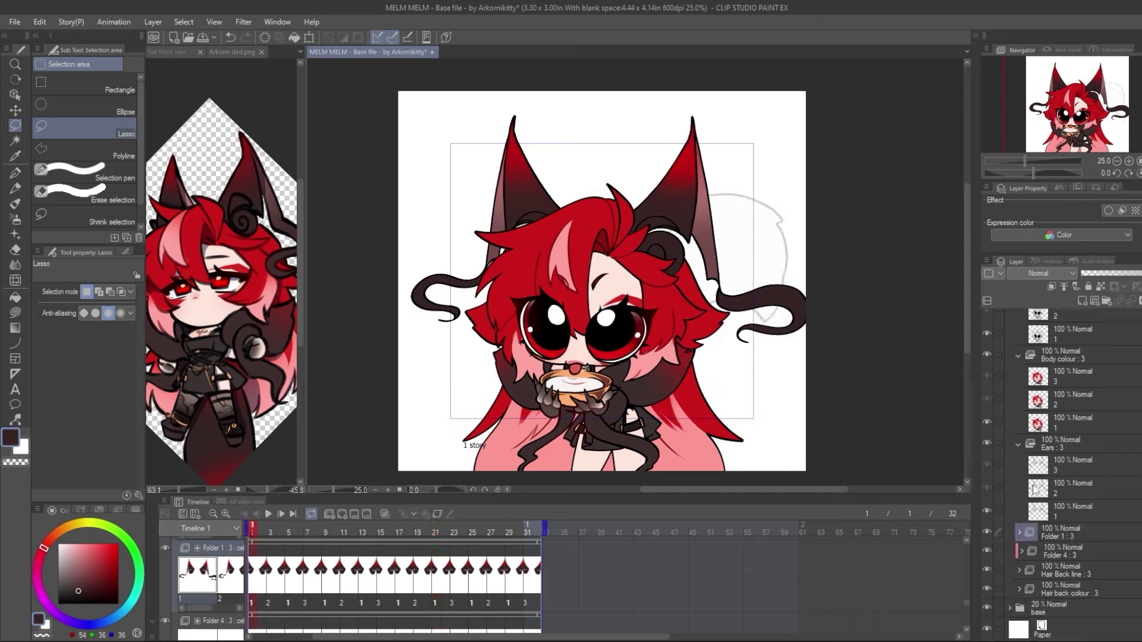
pyautogui.click(1019, 488)
pyautogui.click(1018, 425)
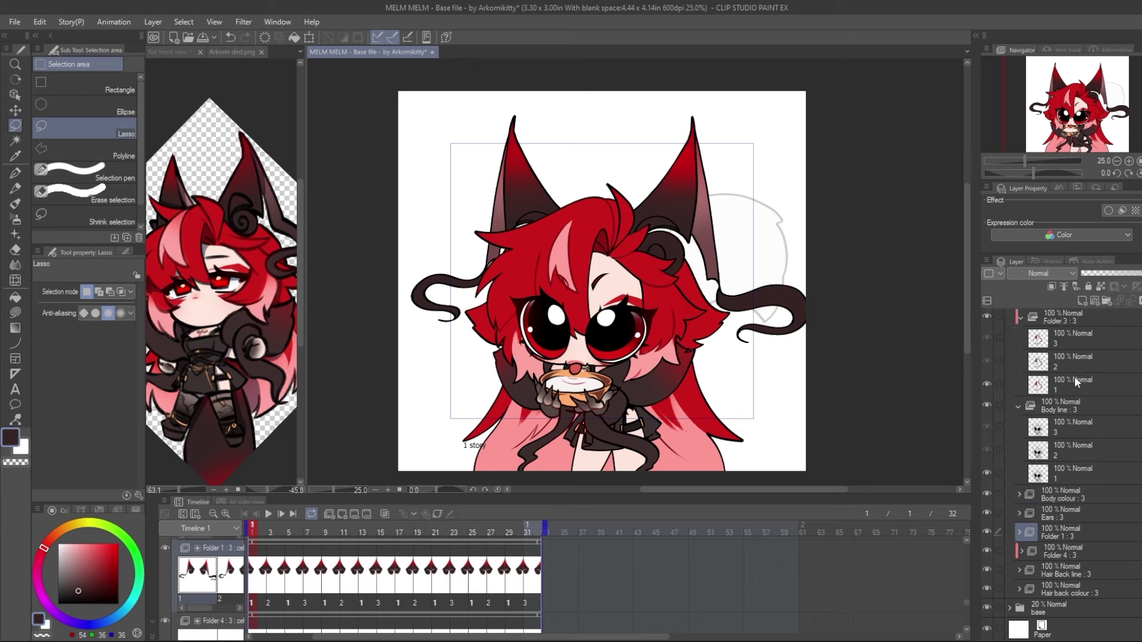
# Duplicate the single cel in Folder 2 and in Ahoge so each folder holds cels 1, 2 and 3
pyautogui.scroll(5, 1020, 381)
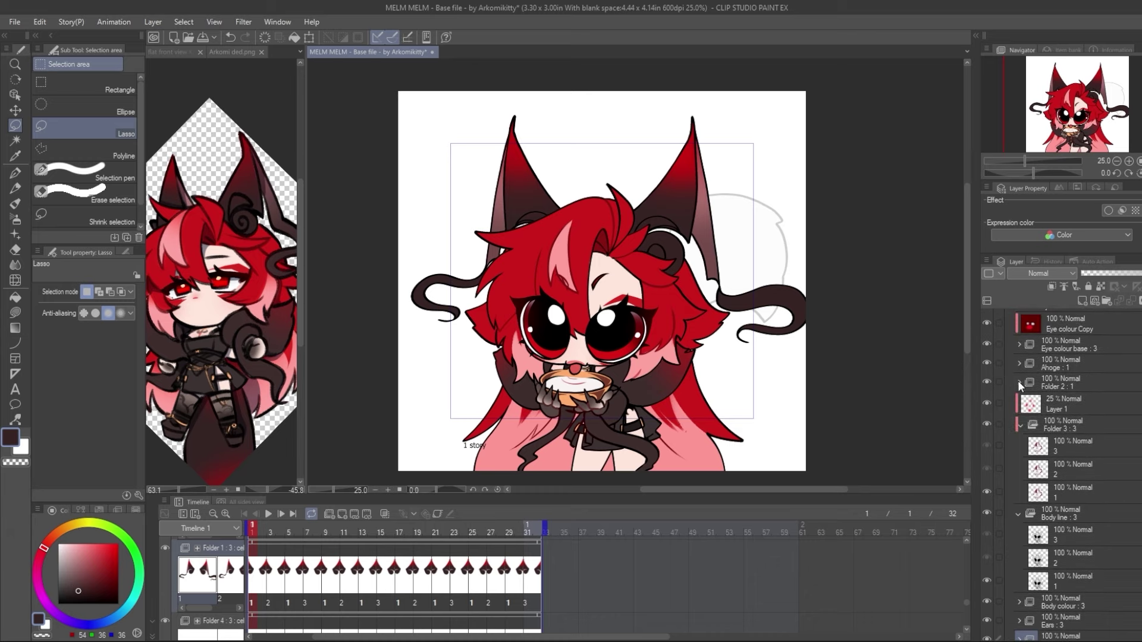
pyautogui.click(1019, 364)
pyautogui.click(1064, 424)
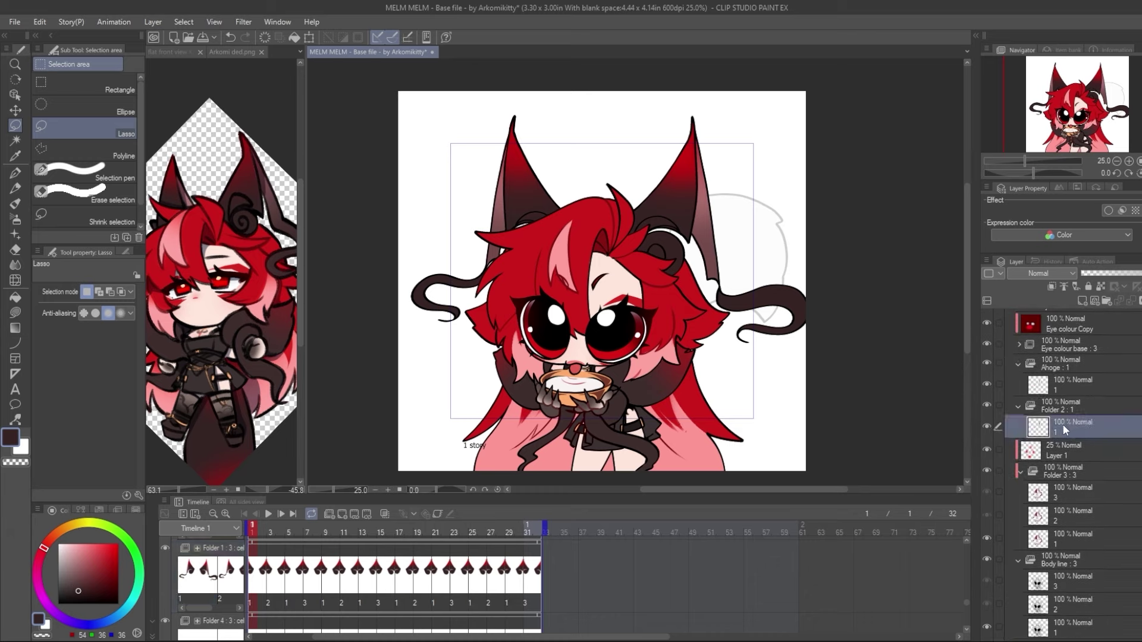
pyautogui.hotkey('ctrl', 'shift', 'n')
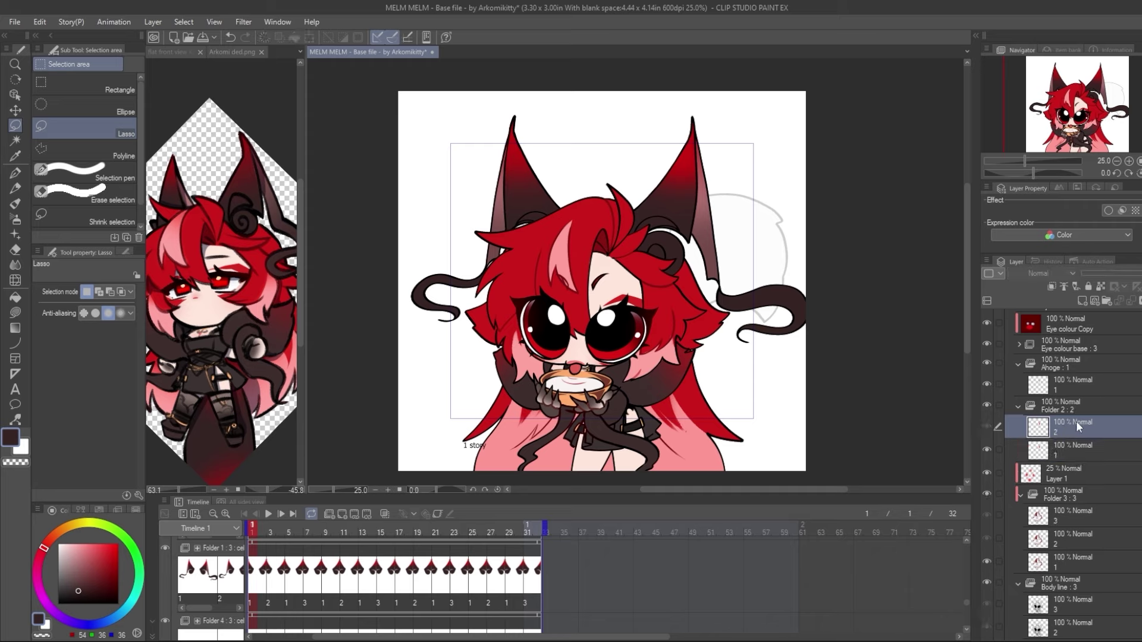
pyautogui.hotkey('ctrl', 'shift', 'n')
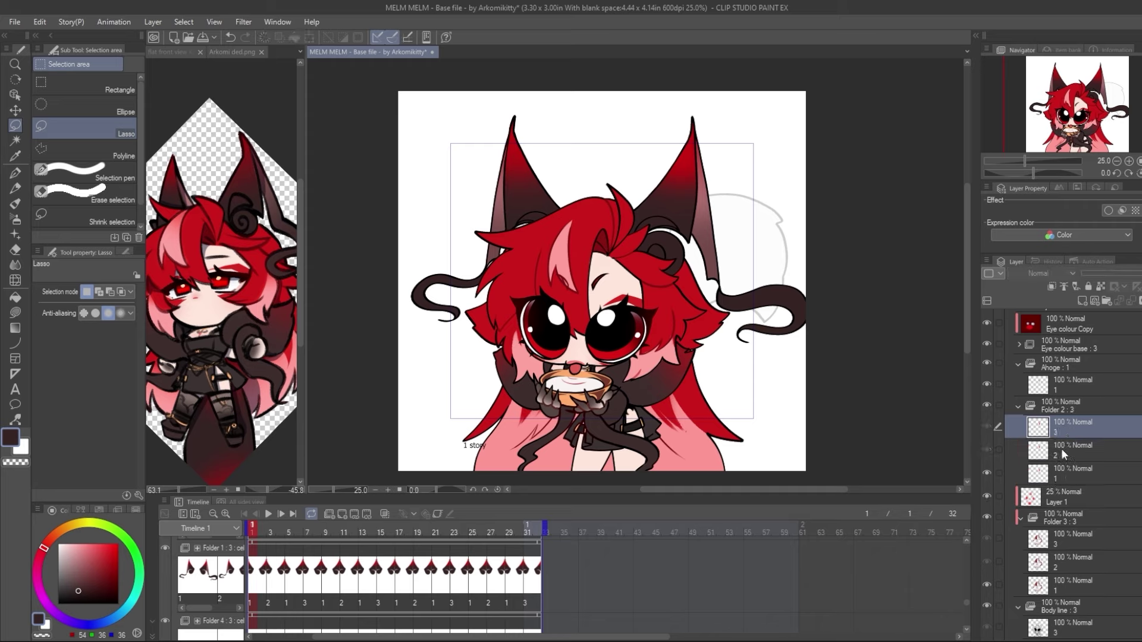
pyautogui.click(1079, 385)
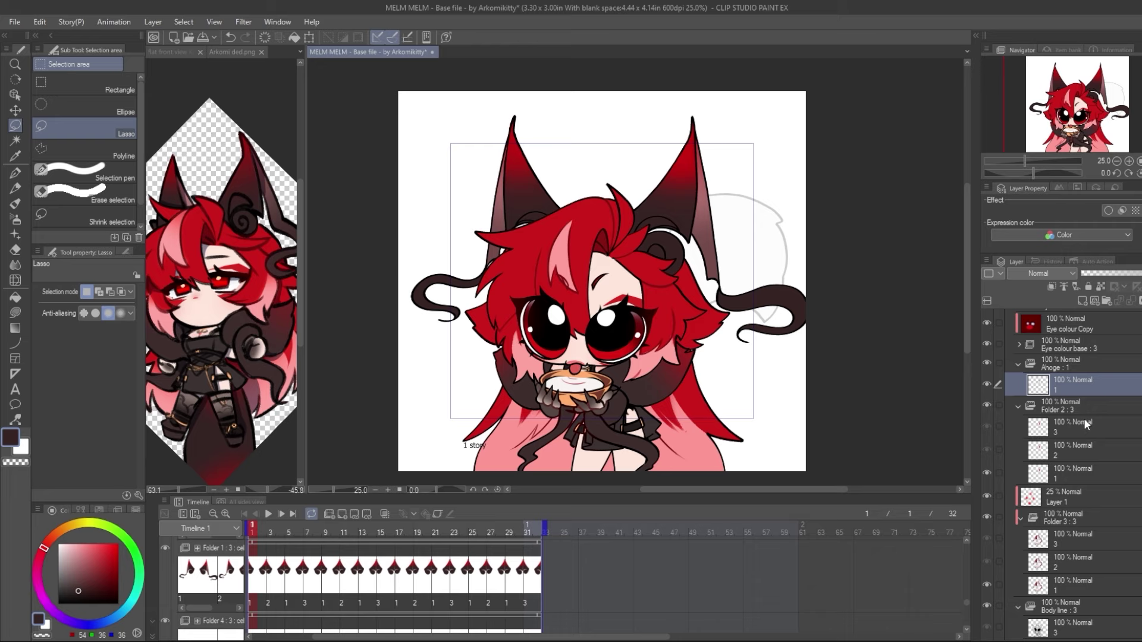
pyautogui.hotkey('ctrl', 'shift', 'n')
pyautogui.hotkey('ctrl', 'shift', 'n')
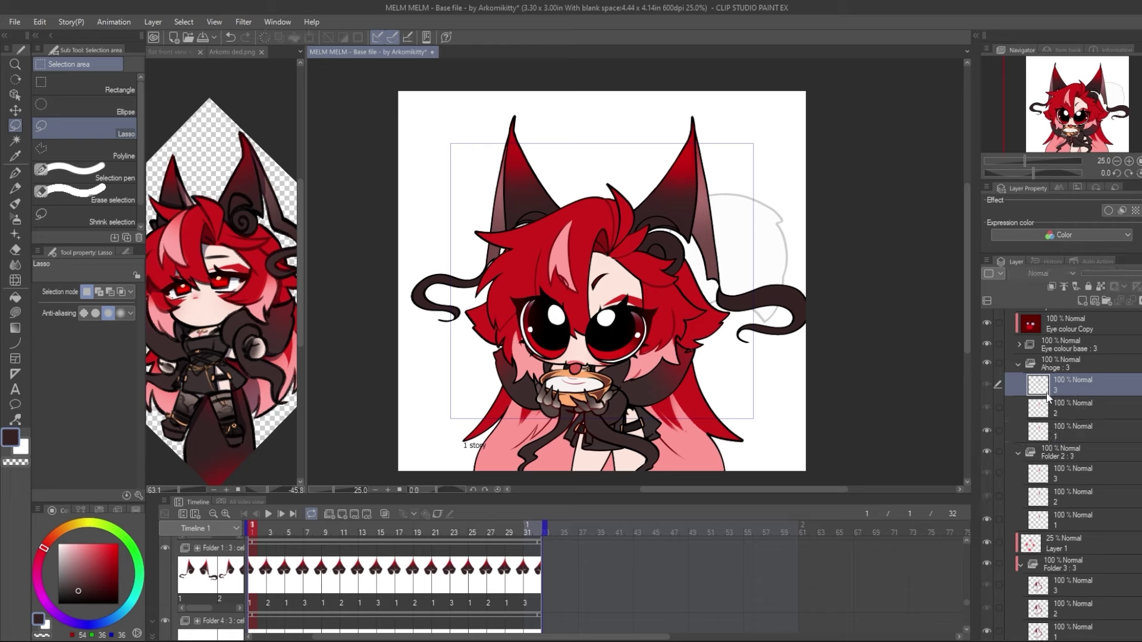
# Play the animation to check the Ahoge and Folder 2 cels, view Ahoge cel 2, and collapse both folders
pyautogui.click(268, 514)
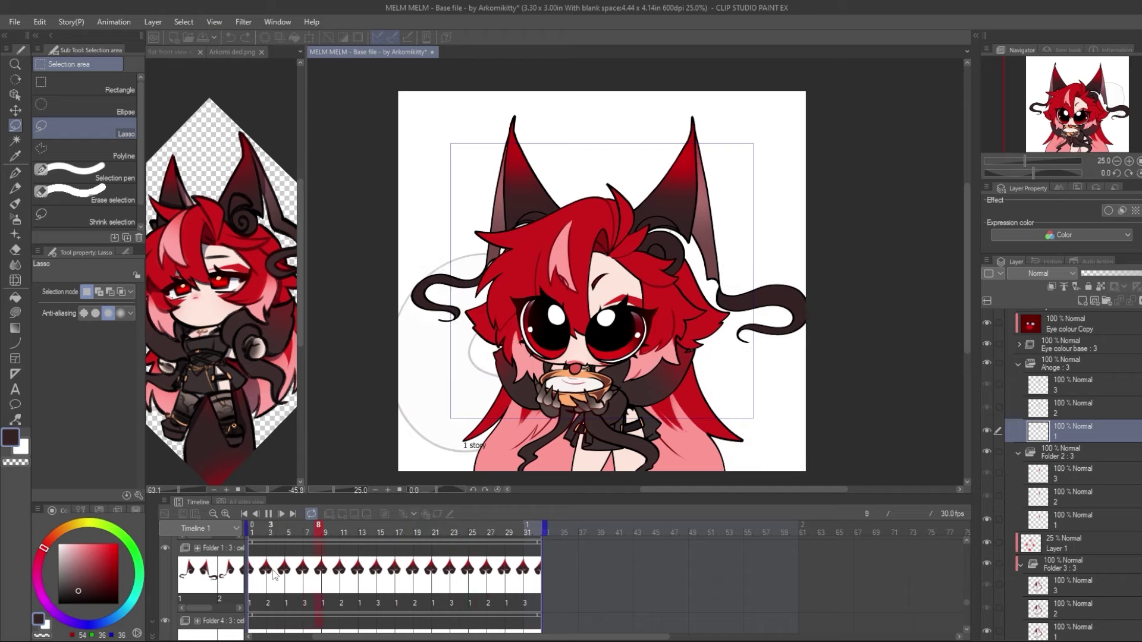
pyautogui.click(268, 514)
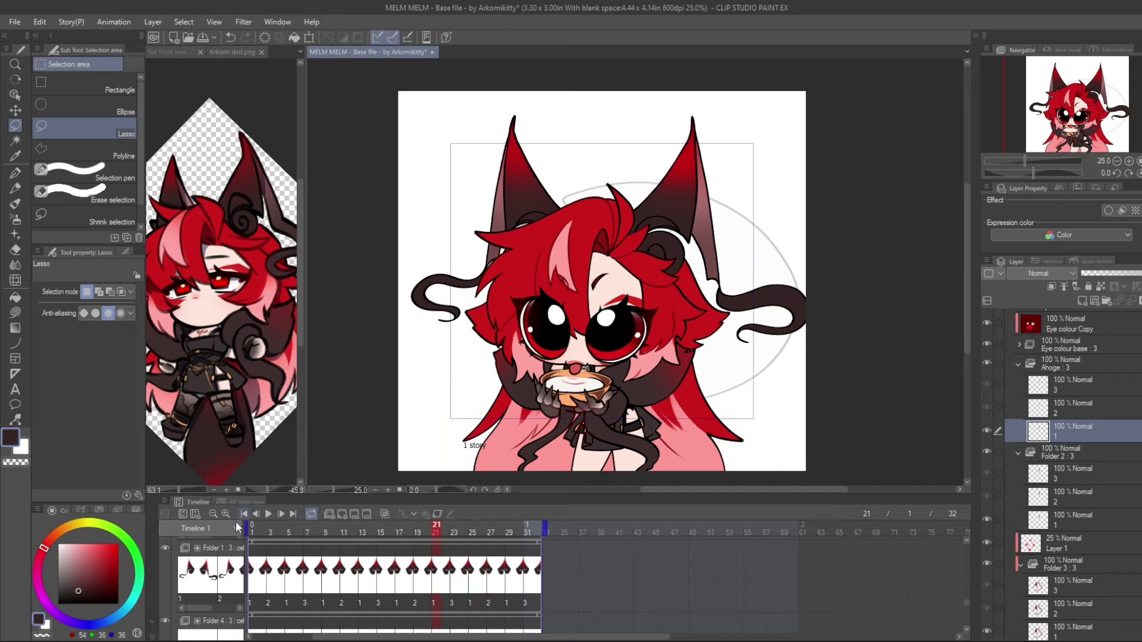
pyautogui.press('Home')
pyautogui.click(1112, 409)
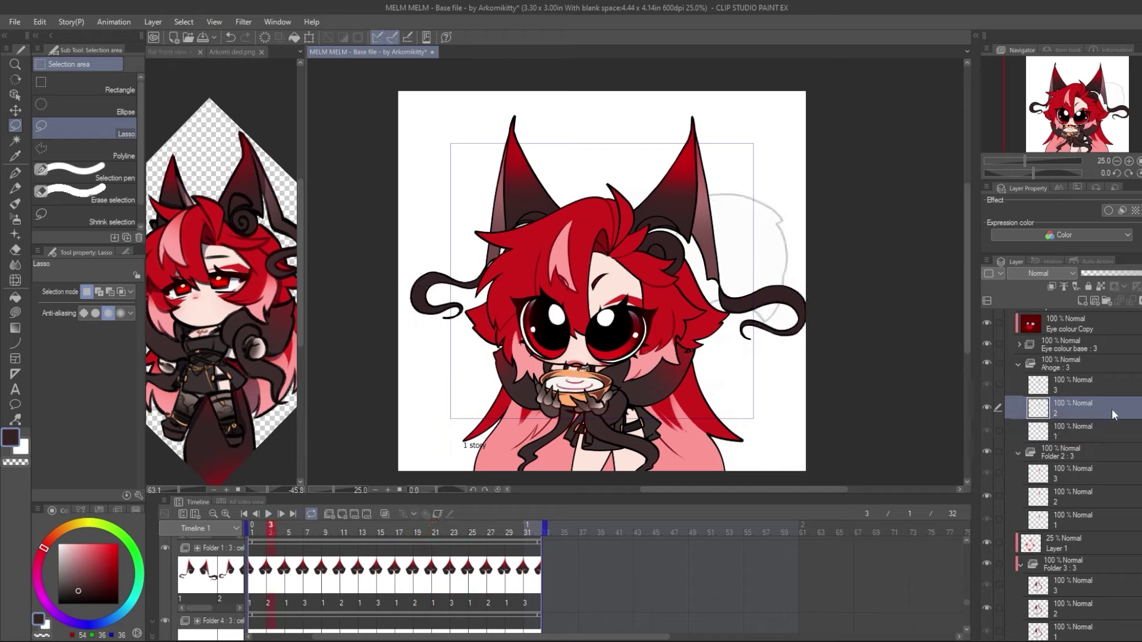
pyautogui.click(1017, 365)
pyautogui.click(1019, 383)
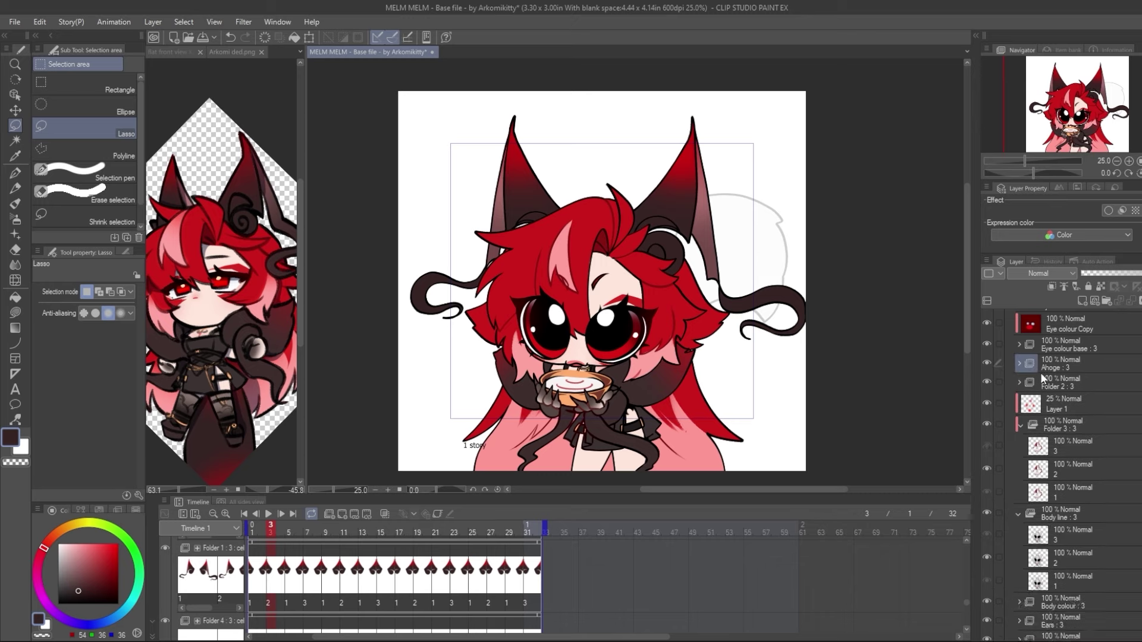
# Close the two reference image documents and save the MELM MELM - Base file
pyautogui.click(262, 52)
pyautogui.click(252, 52)
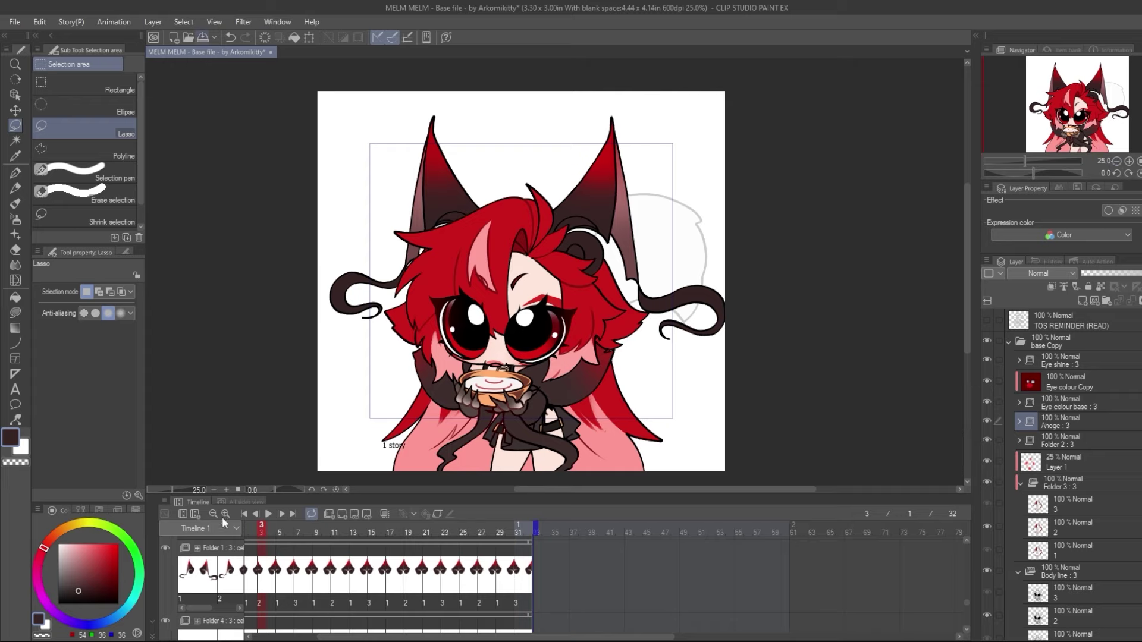
pyautogui.hotkey('ctrl', 's')
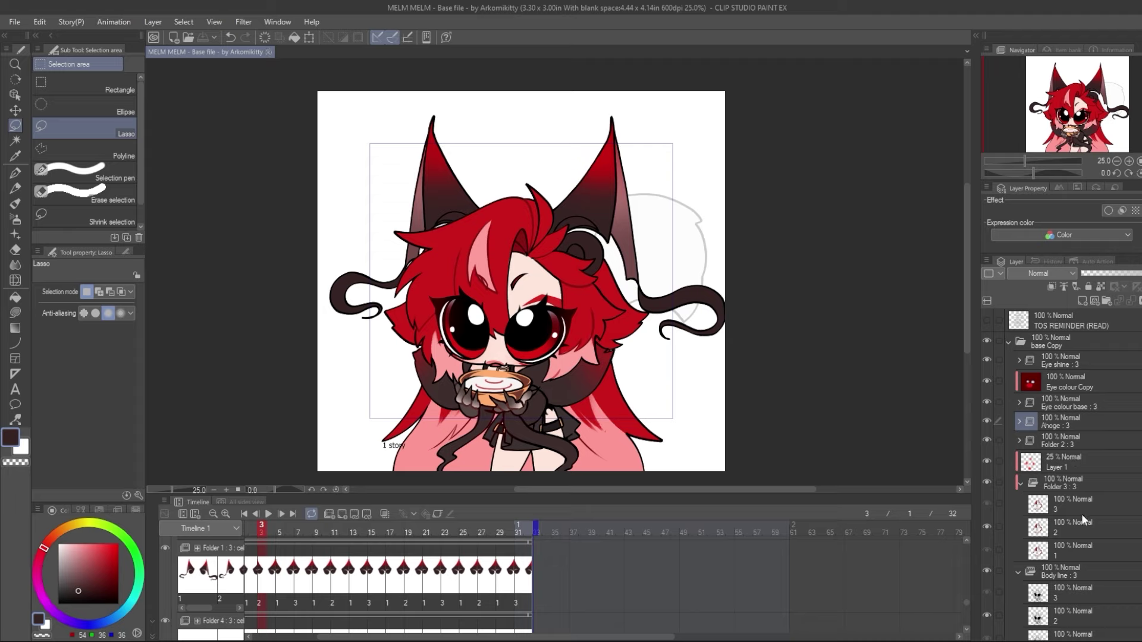
# Widen the layer list and return the timeline to frame 1
pyautogui.scroll(-2, 1064, 483)
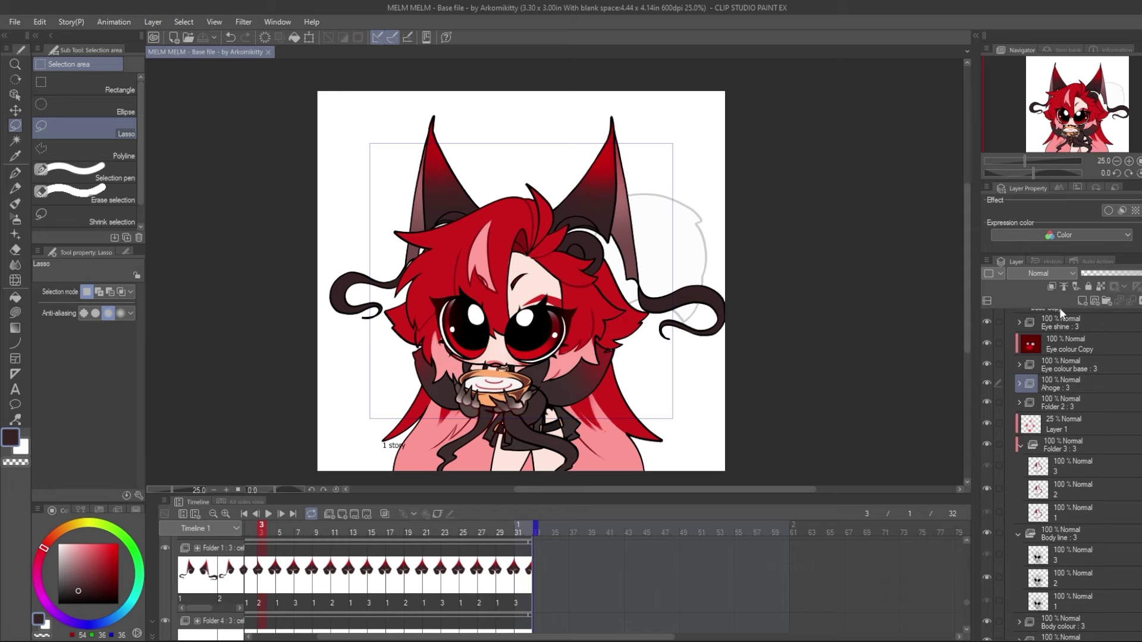
pyautogui.moveTo(980, 149); pyautogui.dragTo(731, 326)
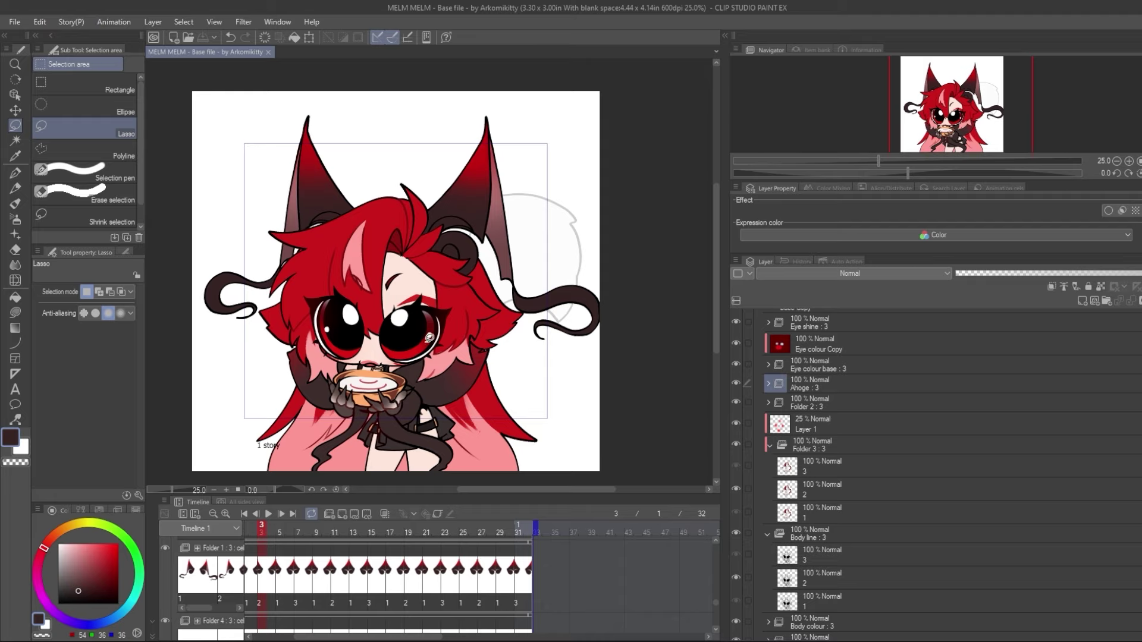
pyautogui.click(244, 514)
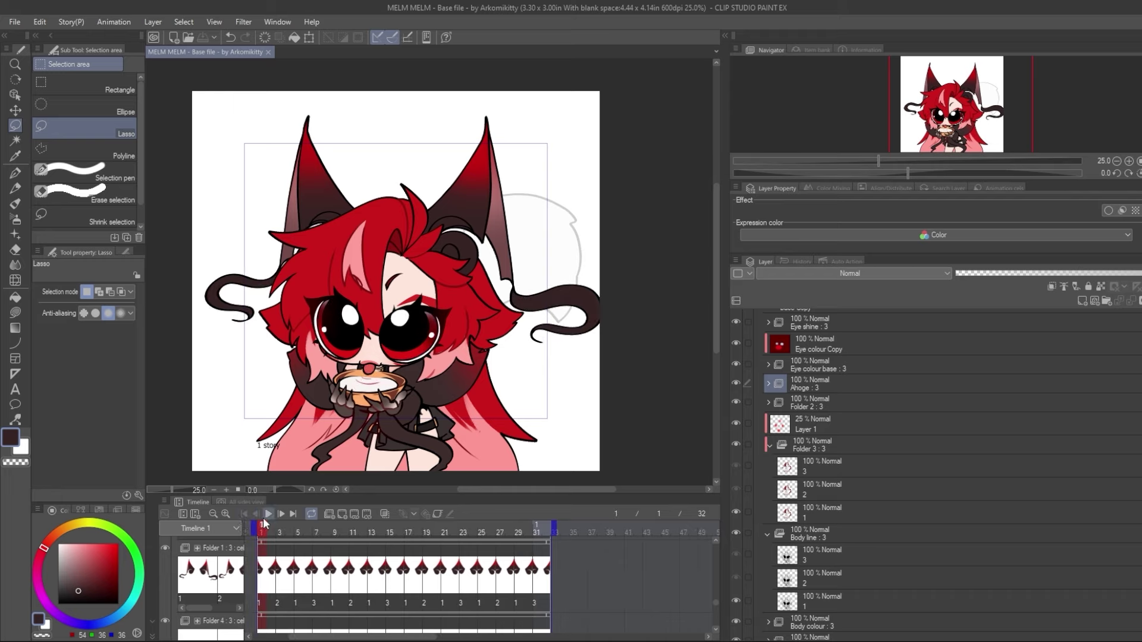
pyautogui.click(307, 532)
pyautogui.moveTo(345, 535); pyautogui.dragTo(297, 533)
pyautogui.click(262, 544)
pyautogui.scroll(-2, 740, 526)
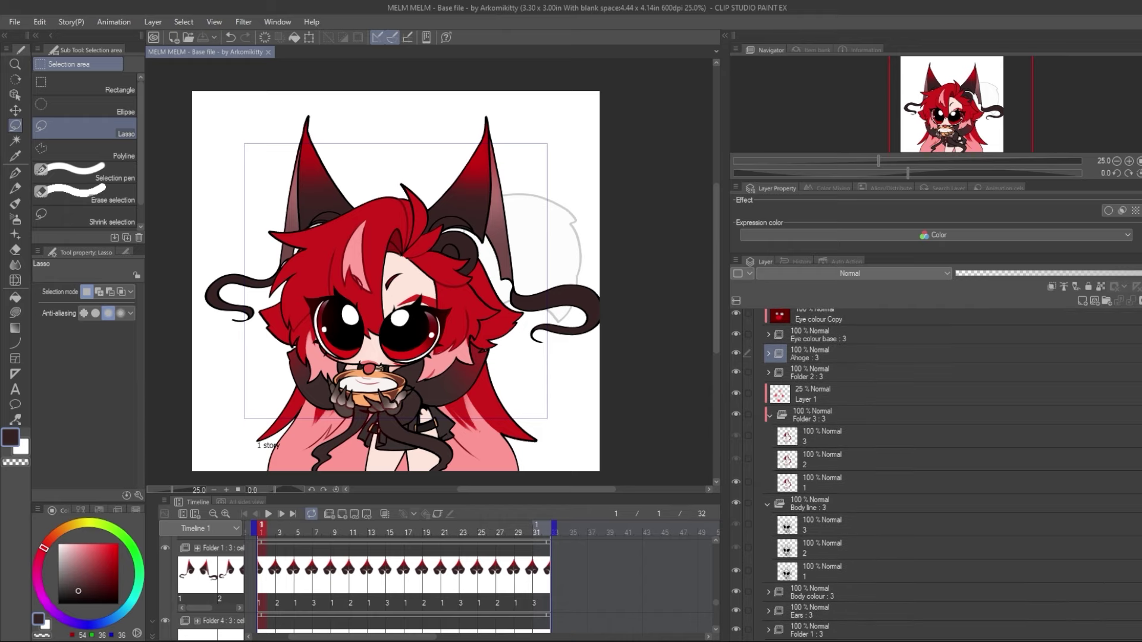
# Expand the needed folders and select cel 2 of Ahoge, Folder 2, Folder 3, Body line and Body colour together
pyautogui.click(769, 593)
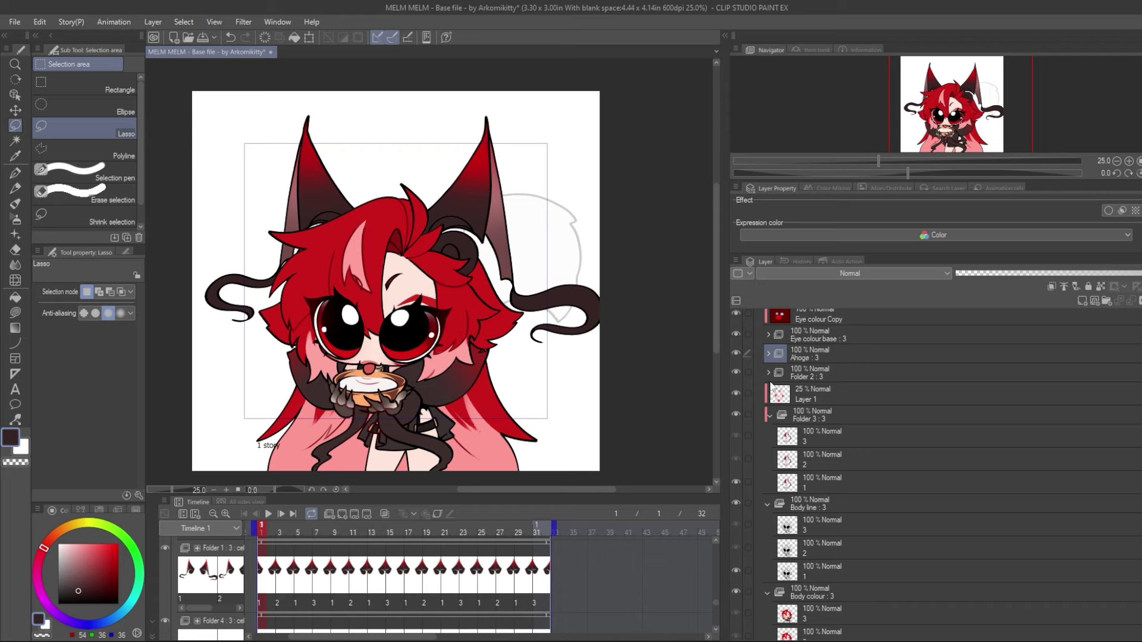
pyautogui.click(768, 354)
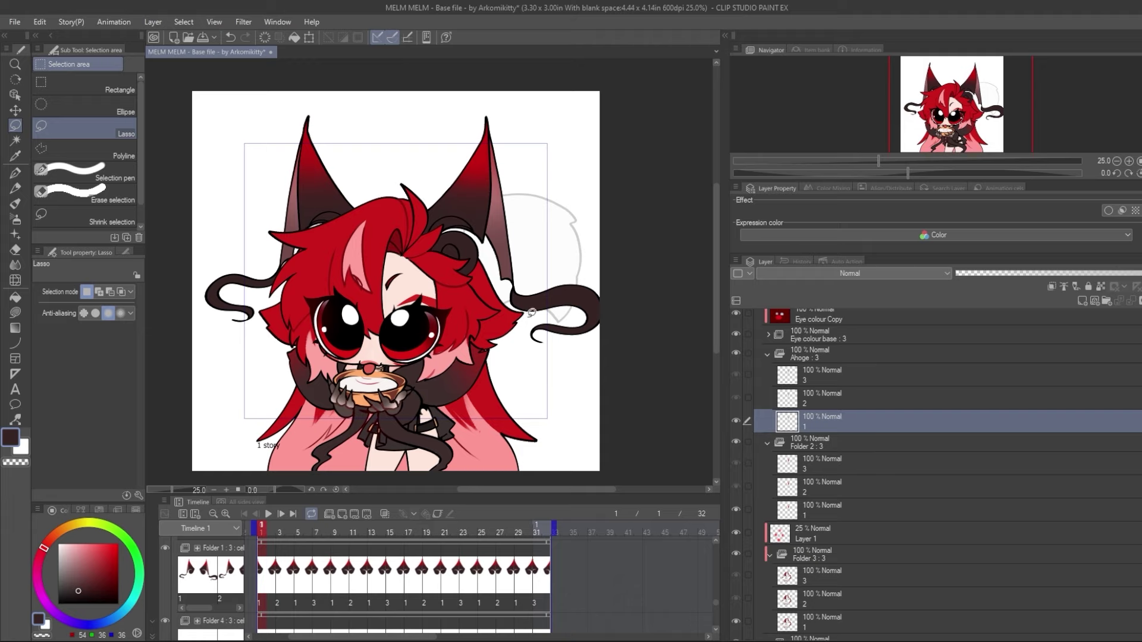
pyautogui.click(824, 400)
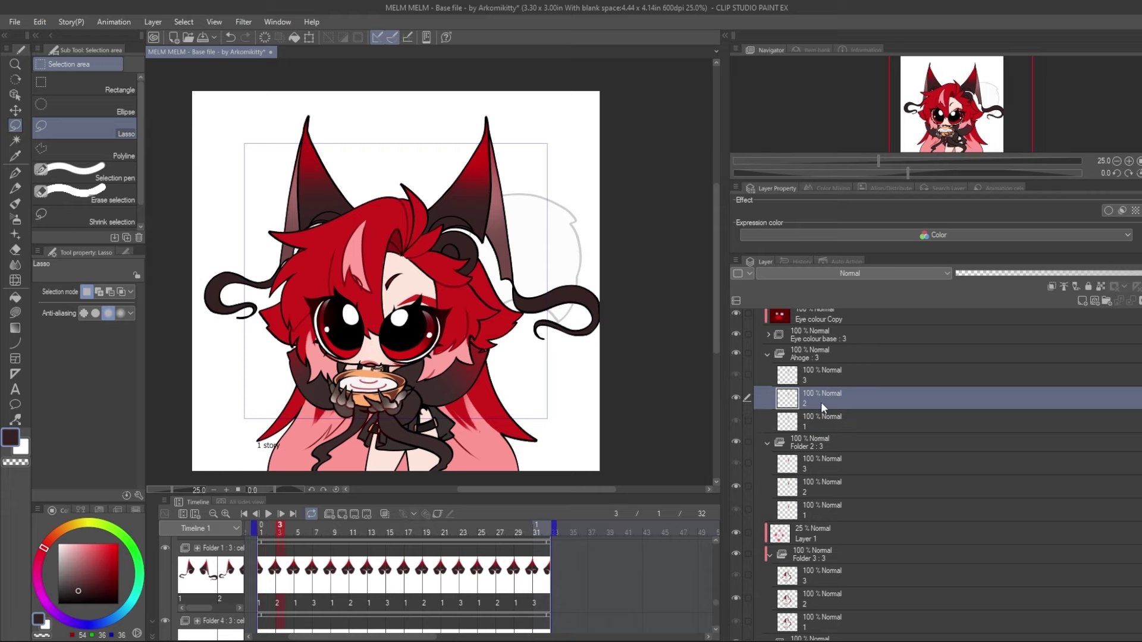
pyautogui.click(748, 487)
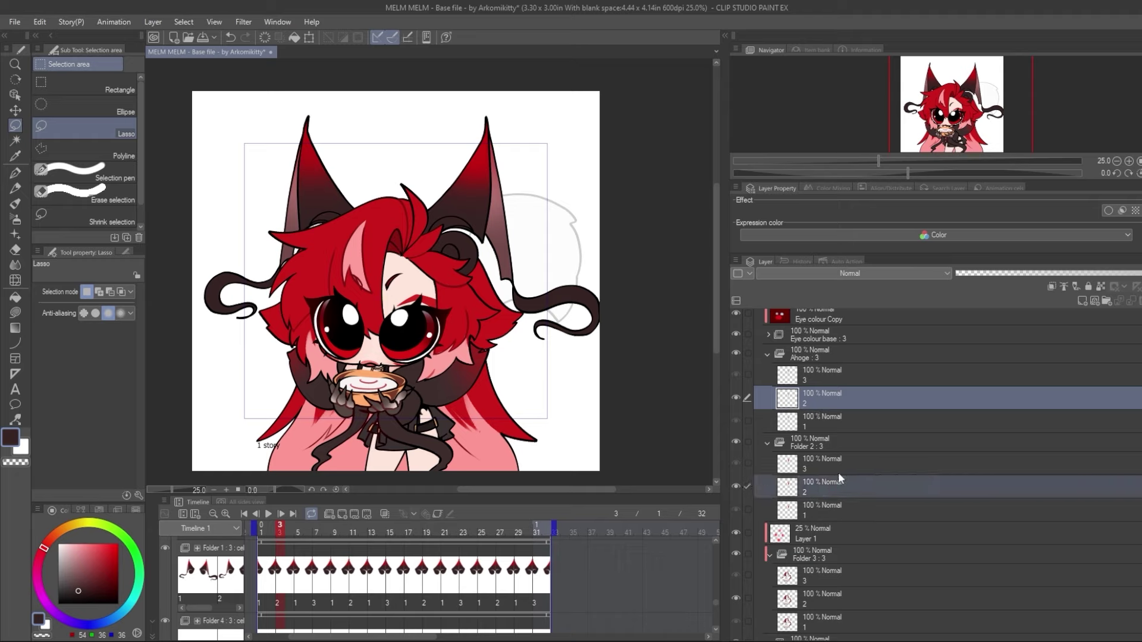
pyautogui.scroll(-3, 837, 472)
pyautogui.scroll(-2, 818, 426)
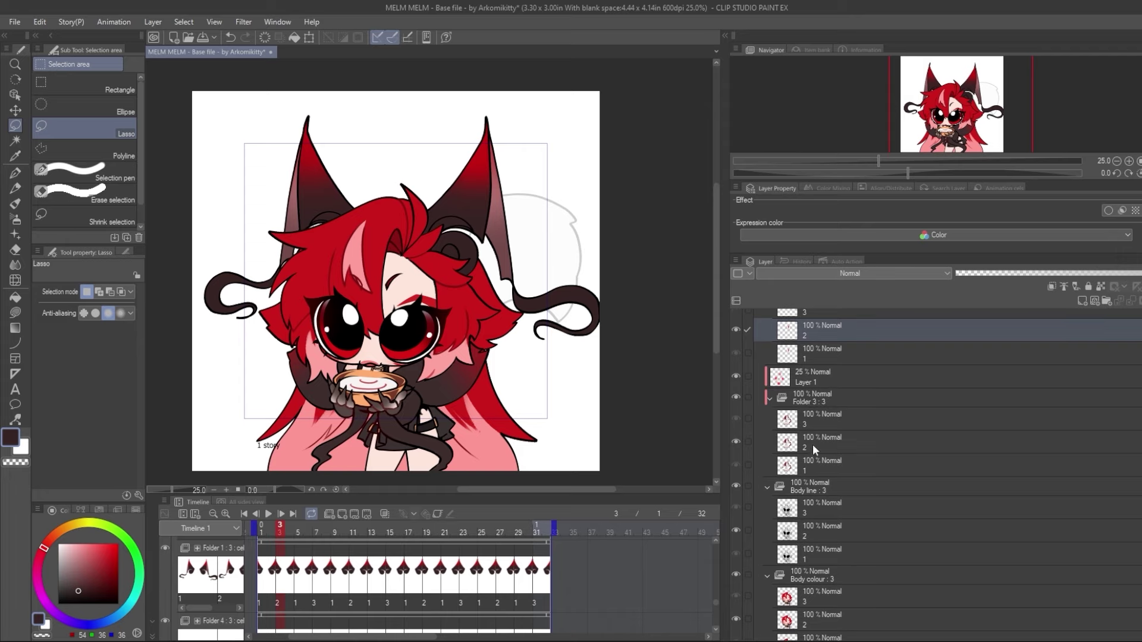
pyautogui.click(748, 446)
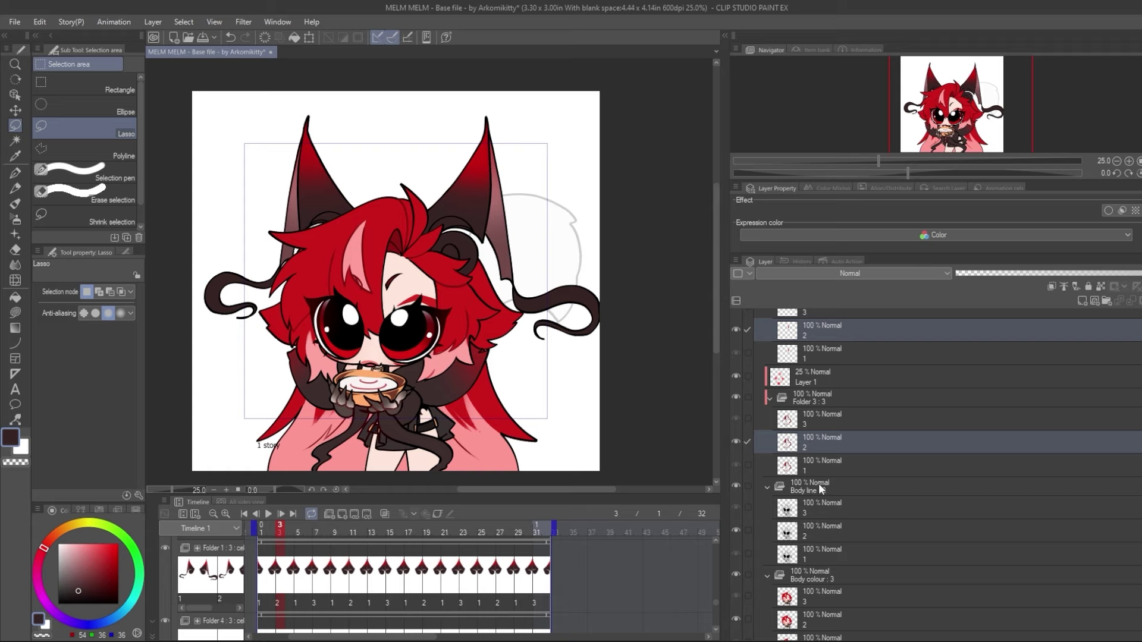
pyautogui.click(747, 531)
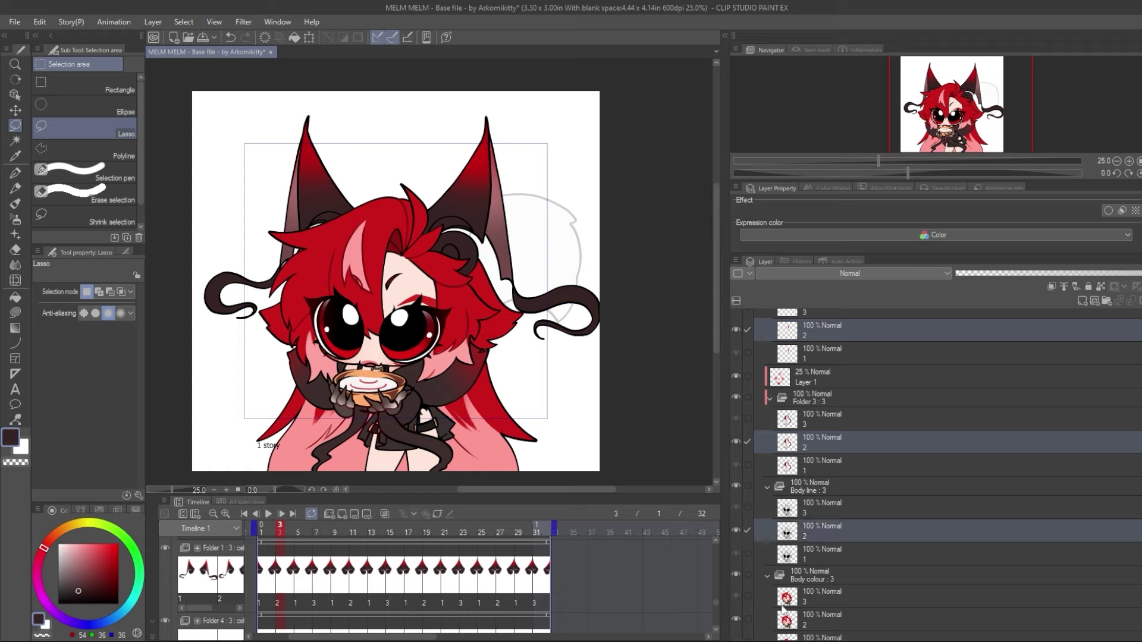
pyautogui.scroll(-5, 767, 506)
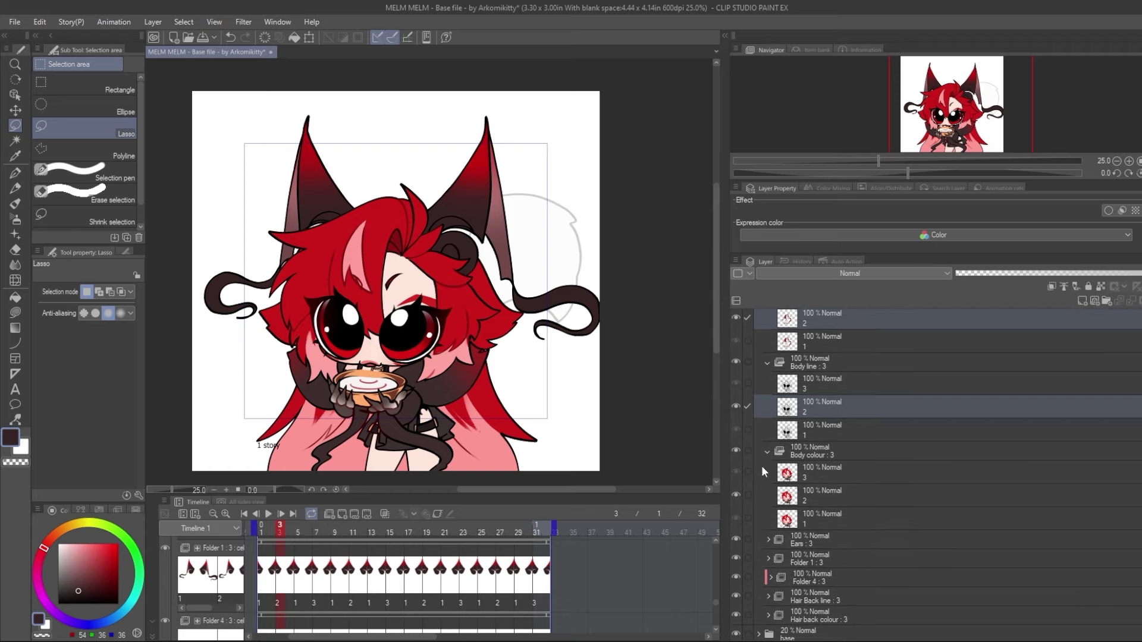
pyautogui.click(747, 495)
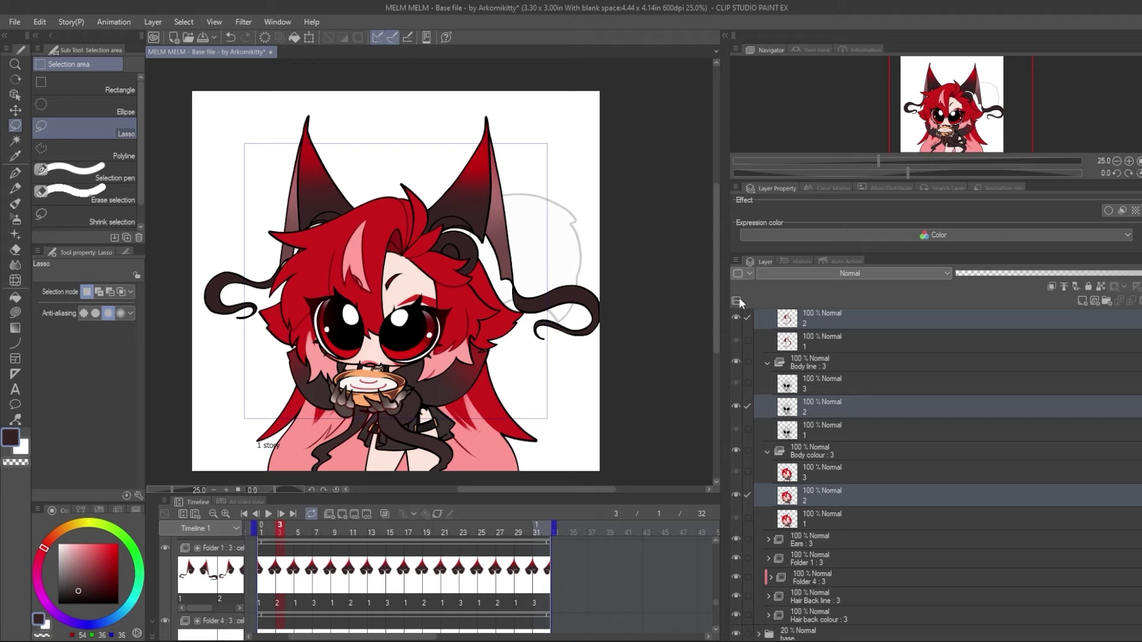
# Choose the Liquify tool, set its brush size to 2000, and narrow the layer list to enlarge the canvas area
pyautogui.click(16, 280)
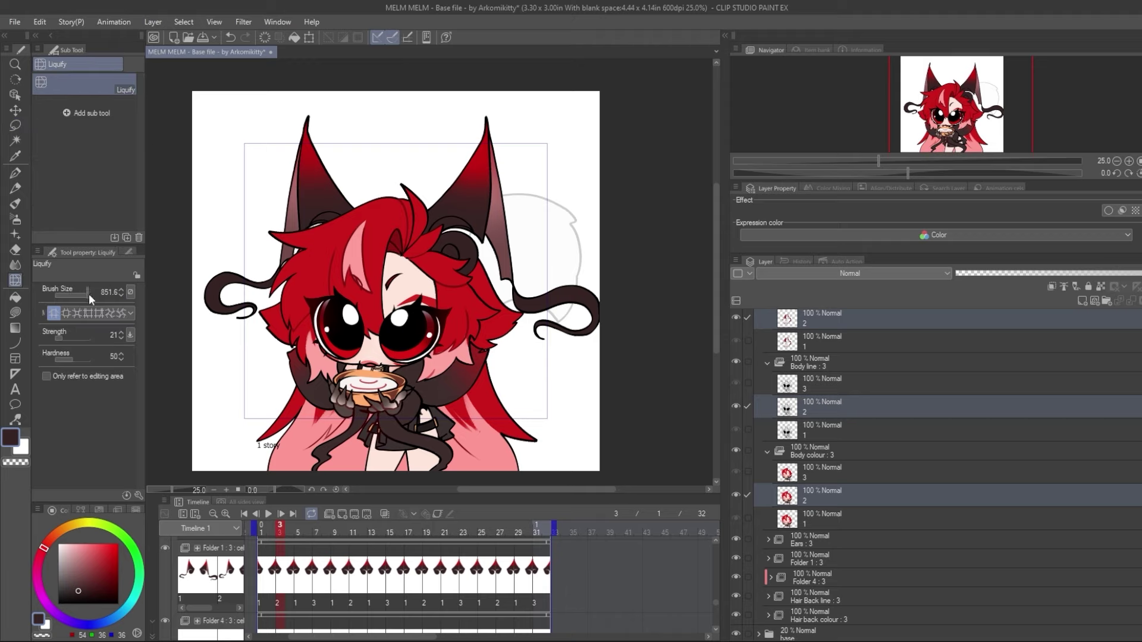
pyautogui.moveTo(85, 296); pyautogui.dragTo(92, 300)
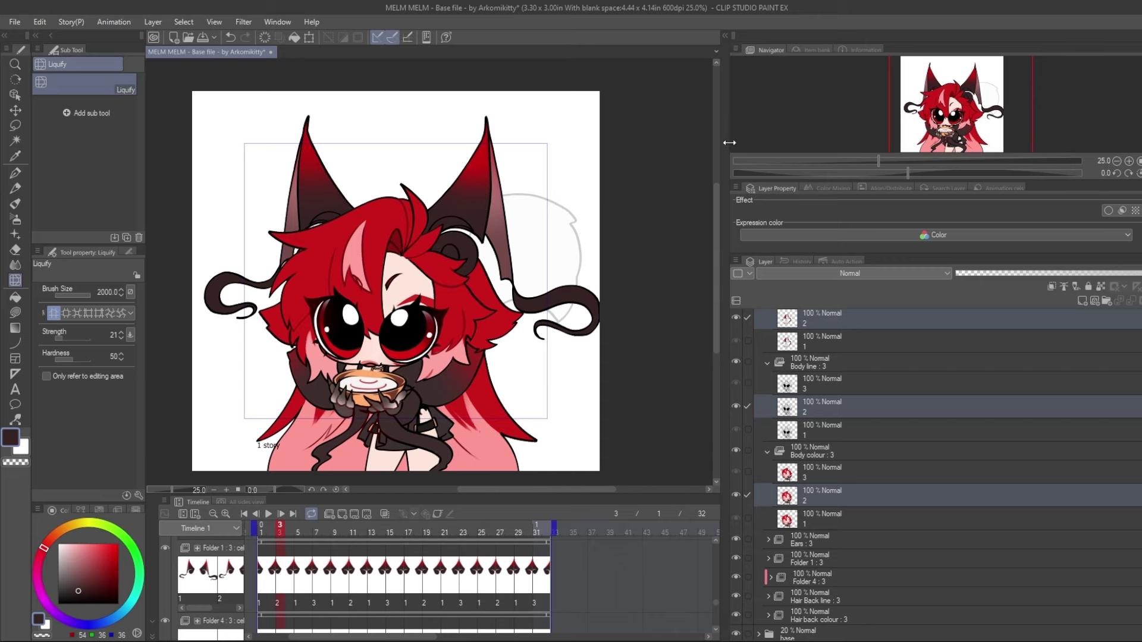
pyautogui.moveTo(728, 143); pyautogui.dragTo(915, 144)
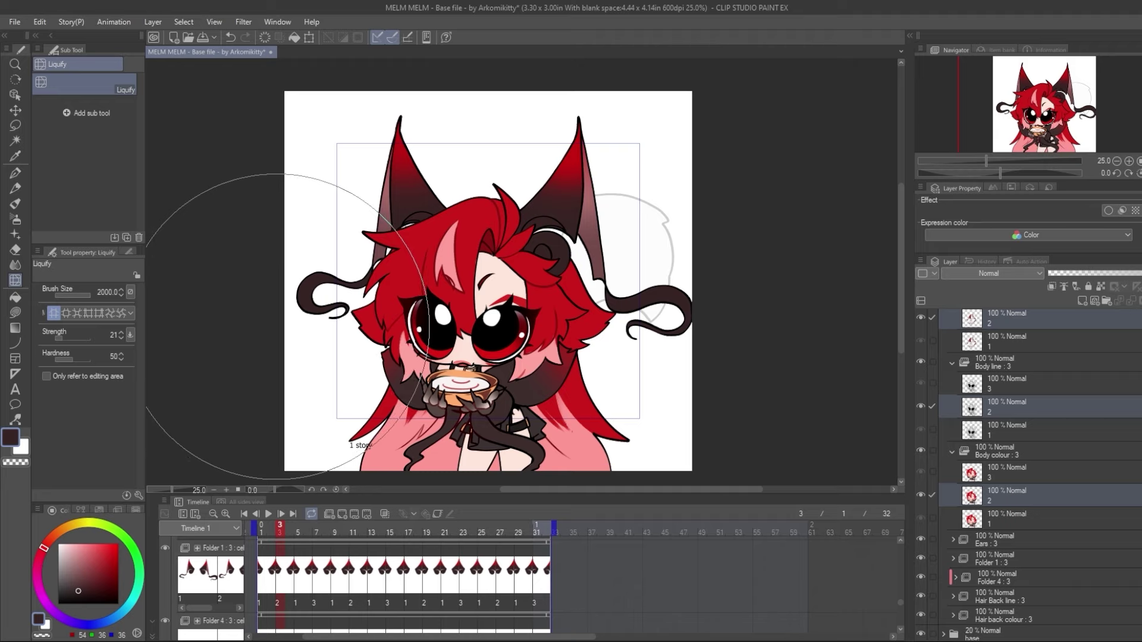
# Try to nudge the top of the head slightly downward on the selected cel 2 layers with Liquify, and undo it
pyautogui.moveTo(1100, 97); pyautogui.dragTo(1058, 96)
pyautogui.moveTo(984, 160); pyautogui.dragTo(1000, 159)
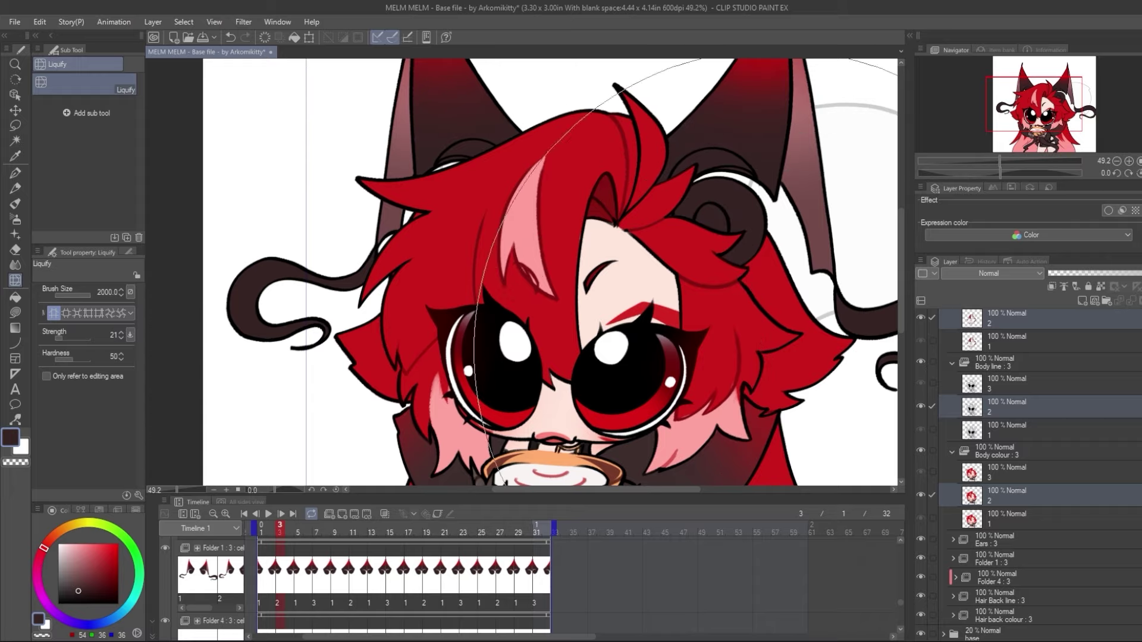
pyautogui.click(1116, 161)
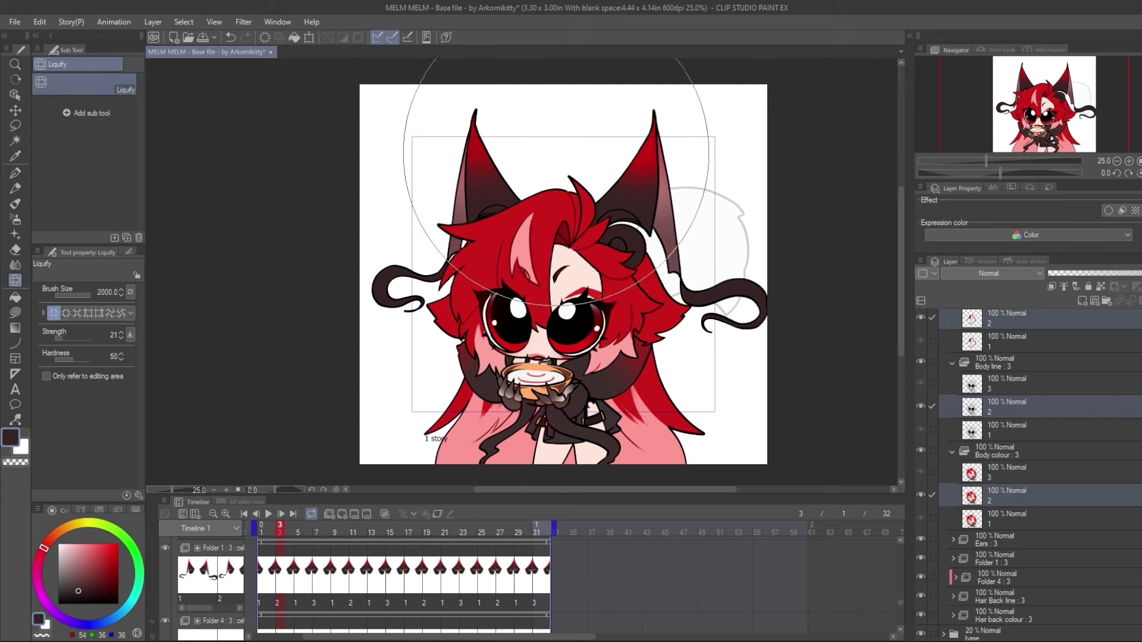
pyautogui.moveTo(552, 166); pyautogui.dragTo(550, 172)
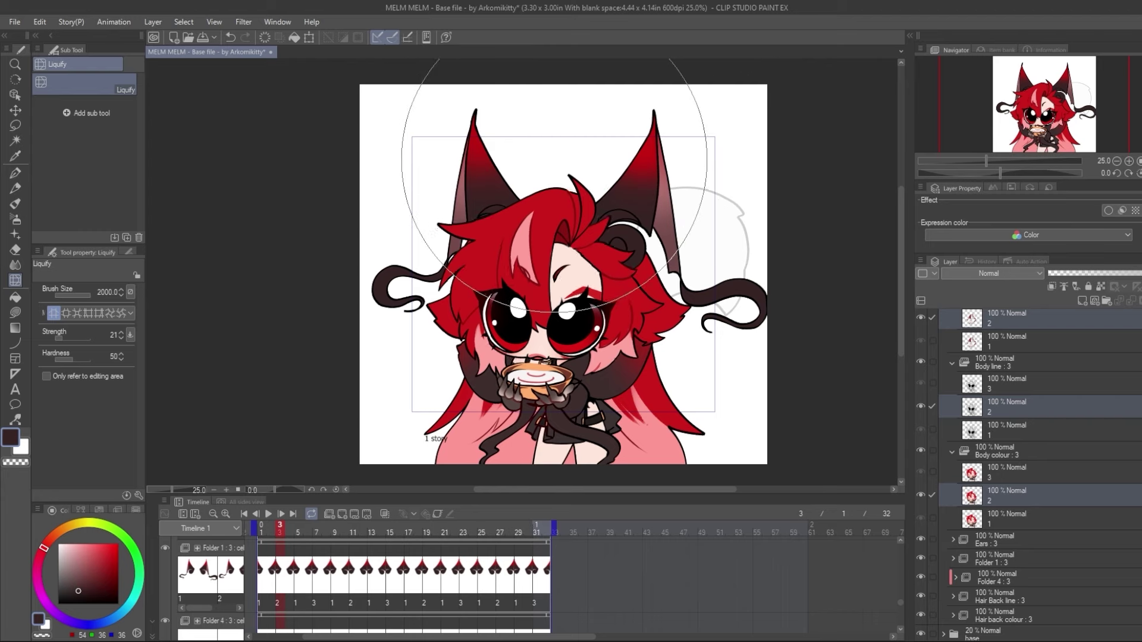
pyautogui.hotkey('ctrl', 'z')
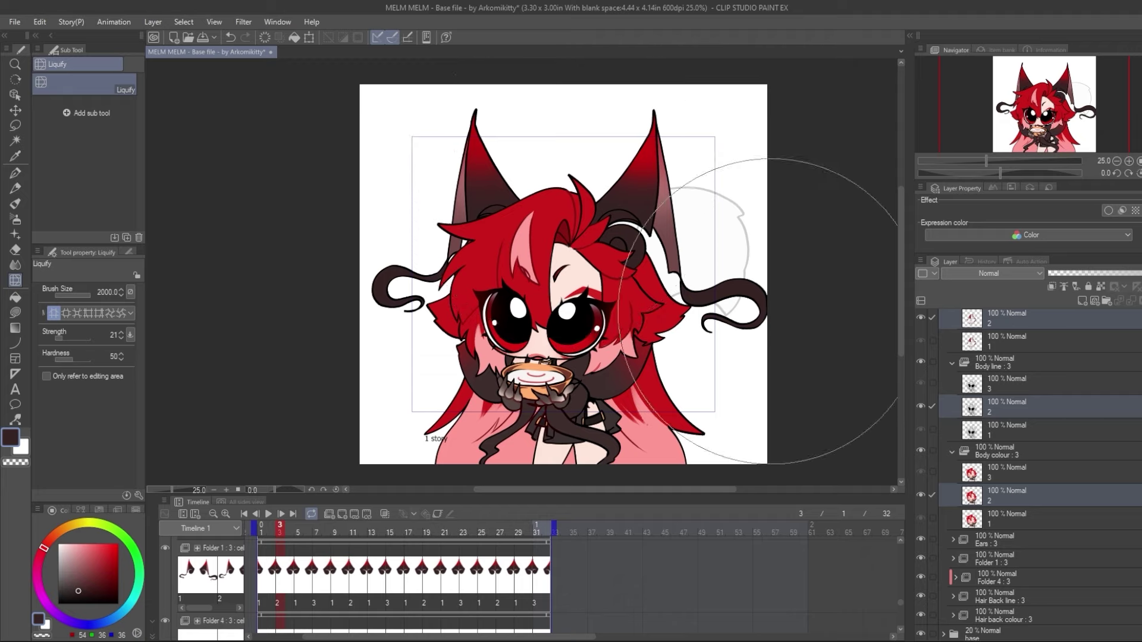
# Select cel 3 of Body colour, Body line, Folder 3, Folder 2 and Ahoge together for liquifying
pyautogui.click(999, 473)
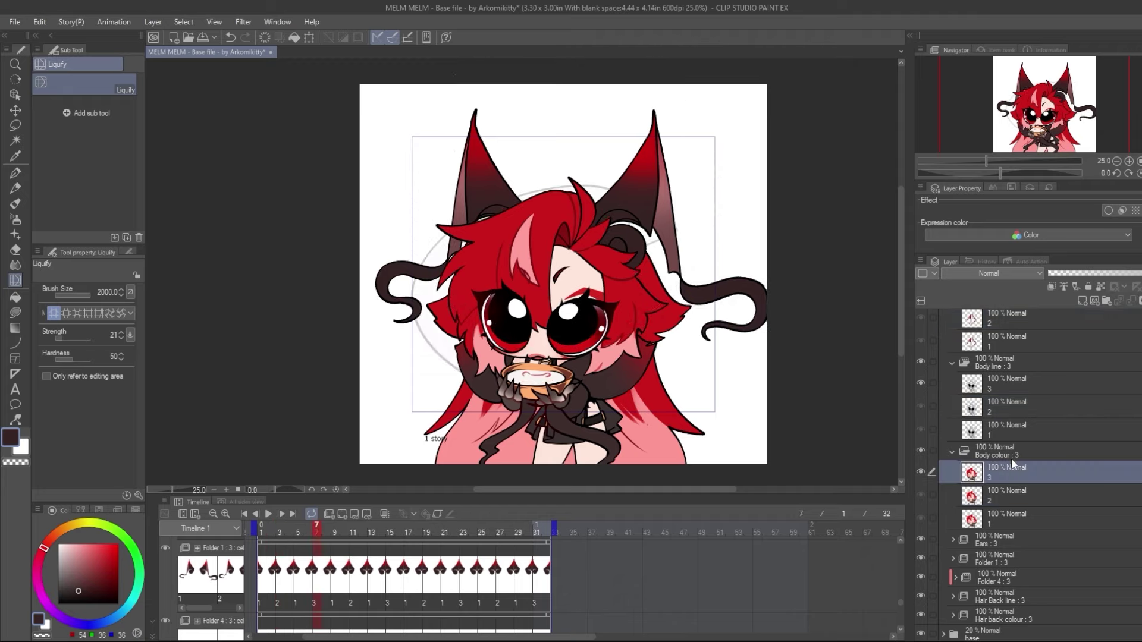
pyautogui.scroll(5, 932, 454)
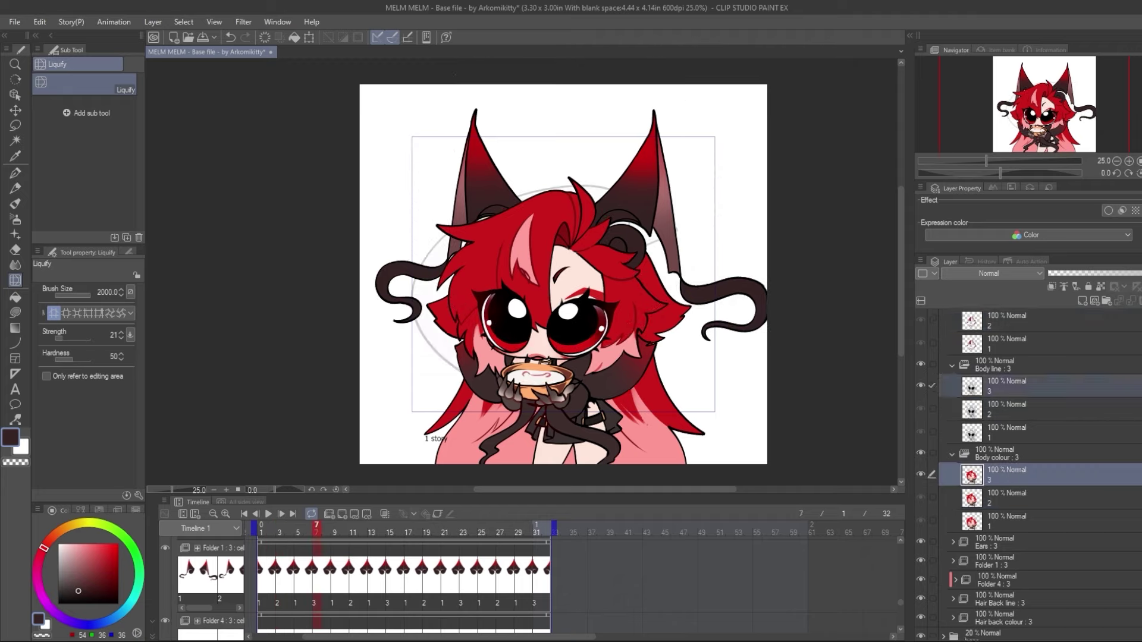
pyautogui.click(933, 455)
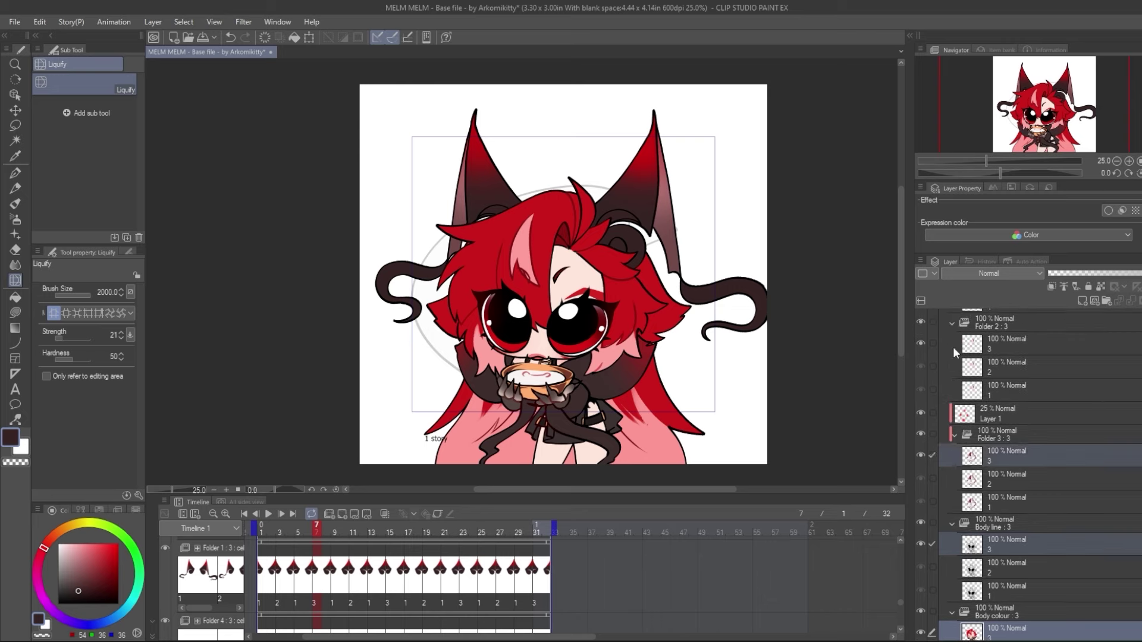
pyautogui.keyDown('ctrl'); pyautogui.click(1001, 339); pyautogui.keyUp('ctrl')
pyautogui.scroll(3, 926, 345)
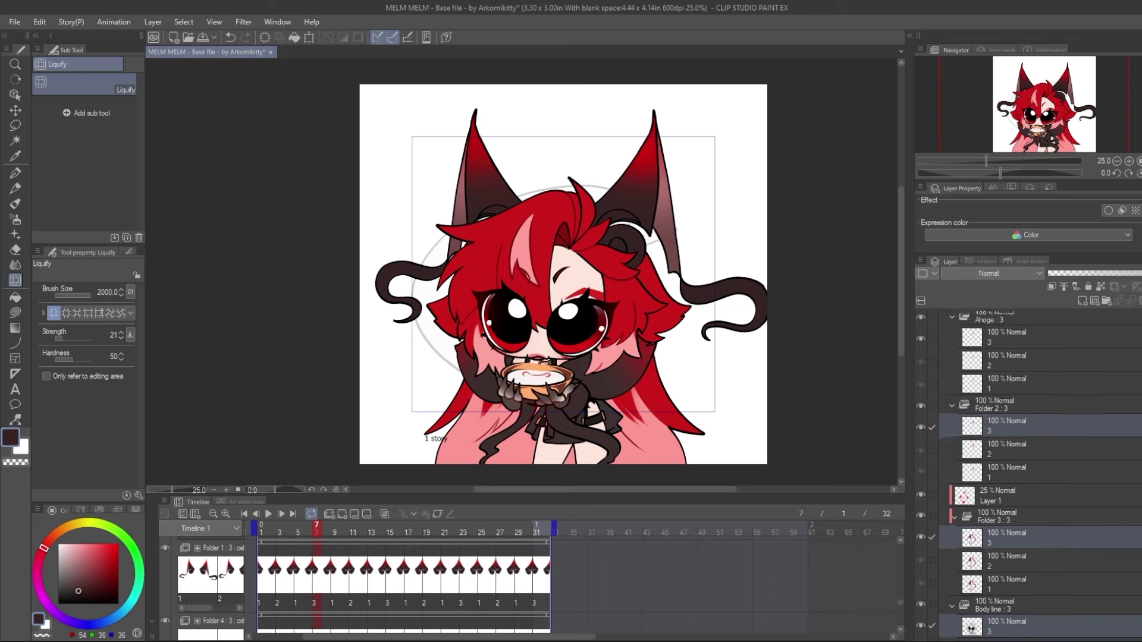
pyautogui.click(930, 343)
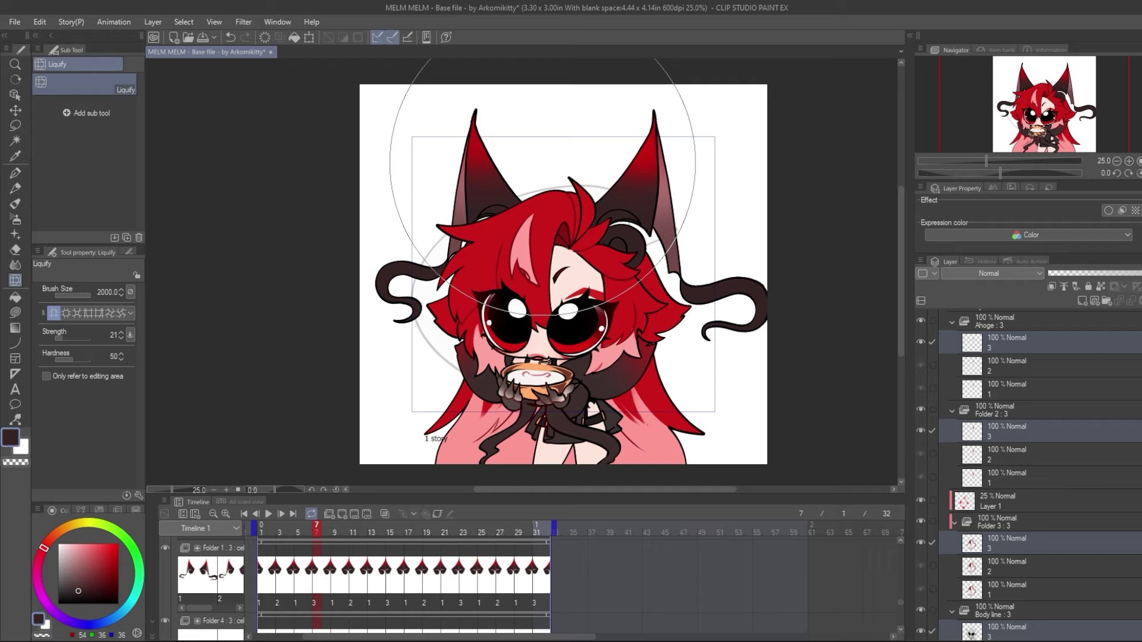
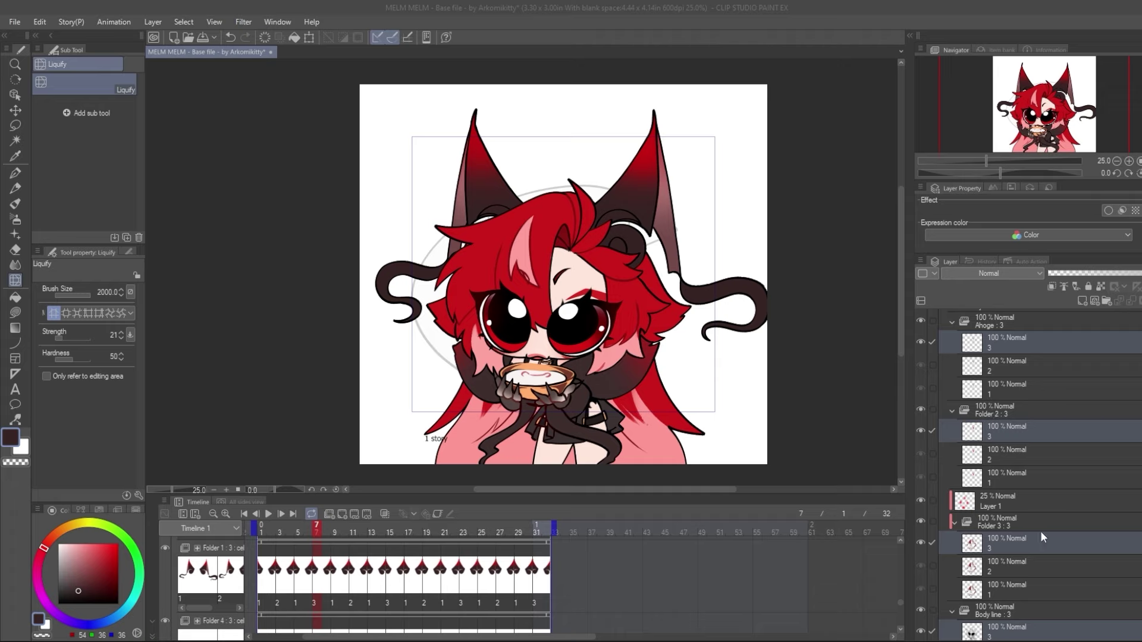
# Switch back to cel 2, selecting it in Body line, Folder 3 and Body colour together
pyautogui.scroll(-7, 968, 409)
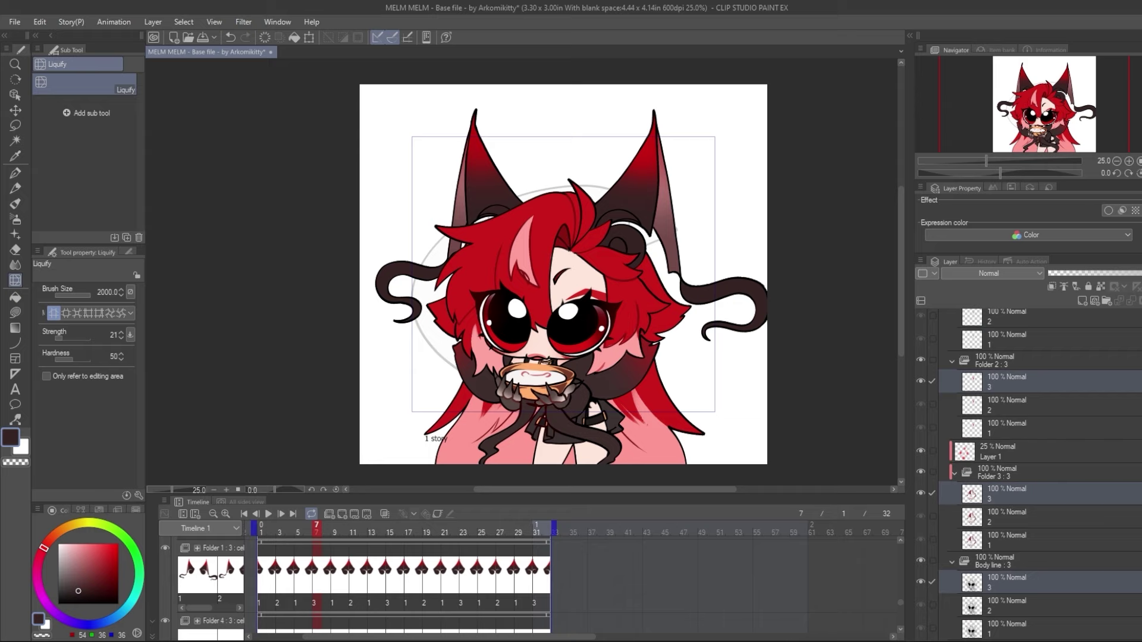
pyautogui.click(1074, 488)
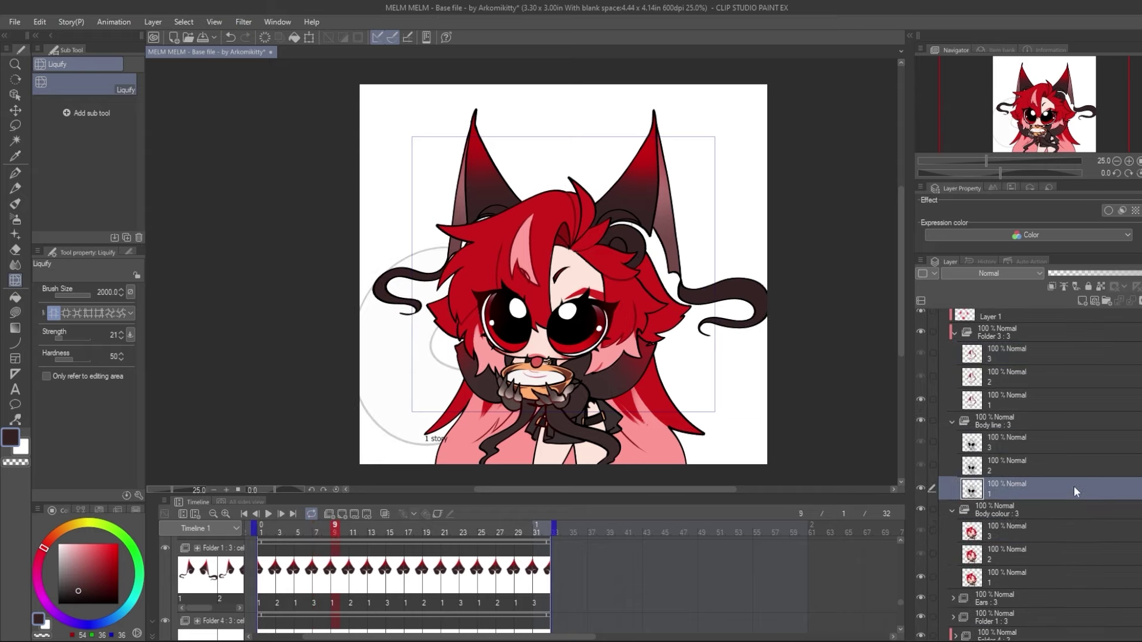
pyautogui.click(1067, 469)
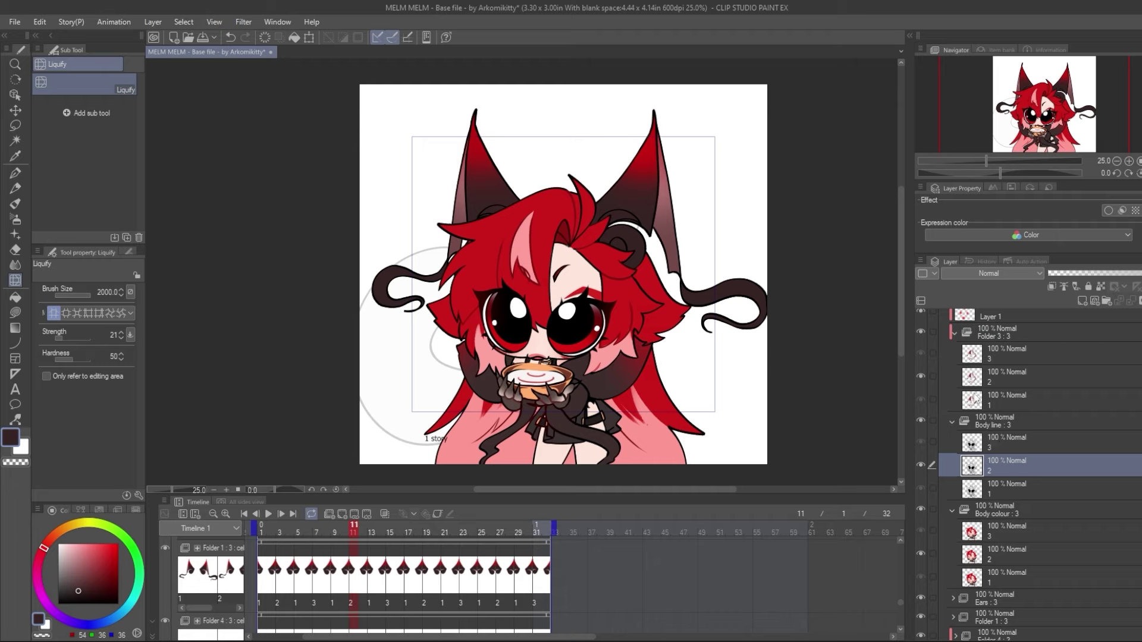
pyautogui.click(932, 375)
pyautogui.click(944, 553)
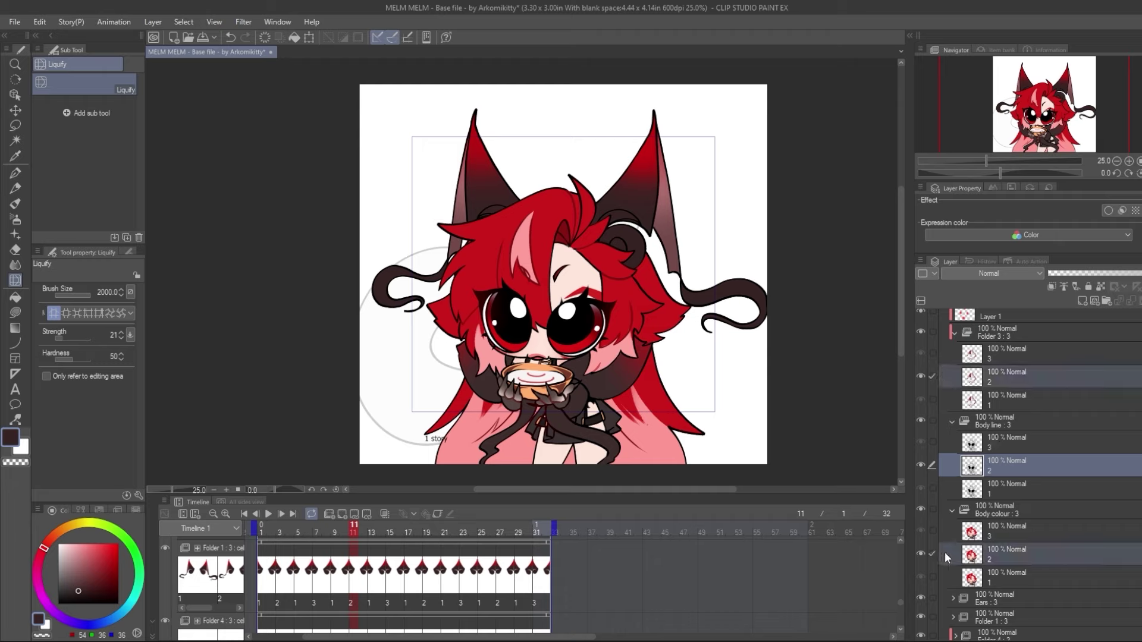
# Select cel 2 in Folder 3, Body line and Body colour together and subtly reshape the side hair with Liquify at brush size 1010.2
pyautogui.doubleClick(1017, 466)
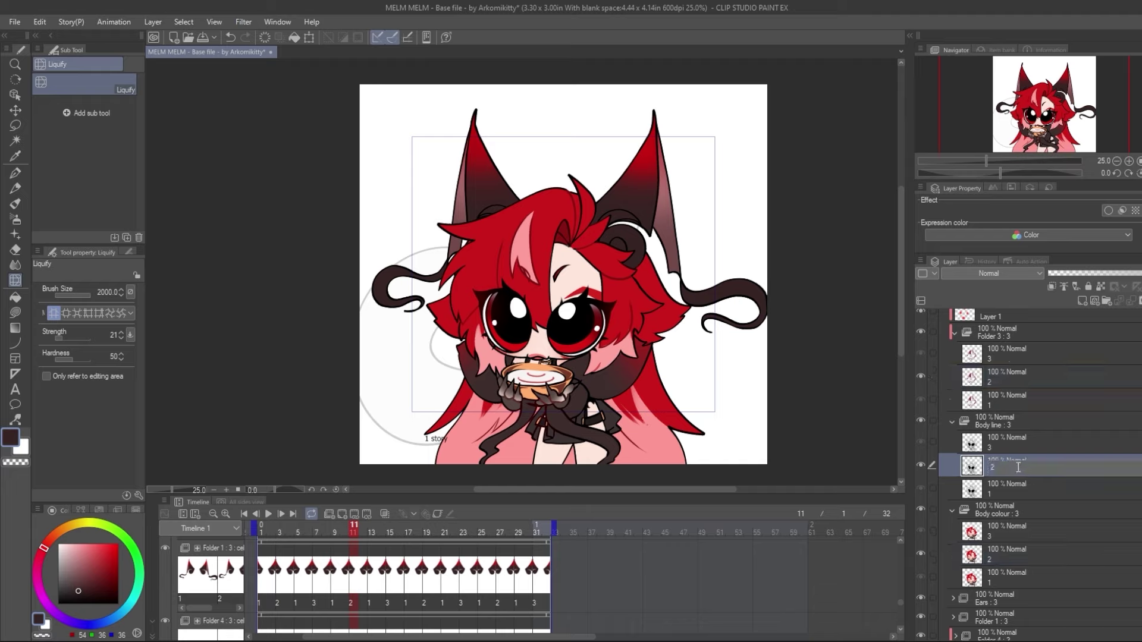
pyautogui.click(933, 376)
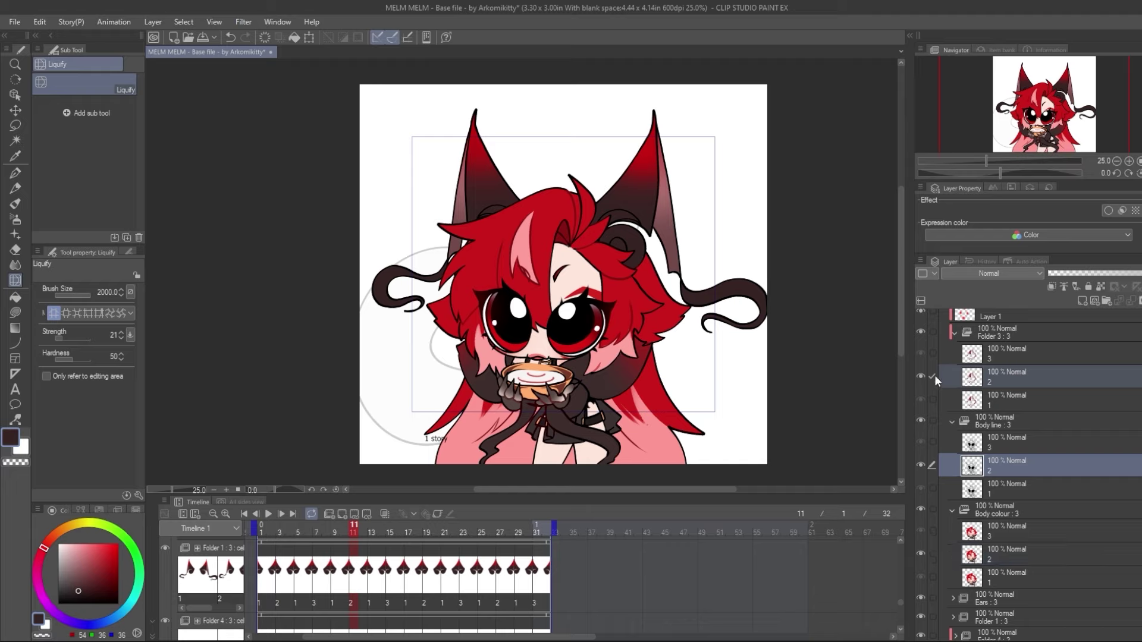
pyautogui.click(932, 553)
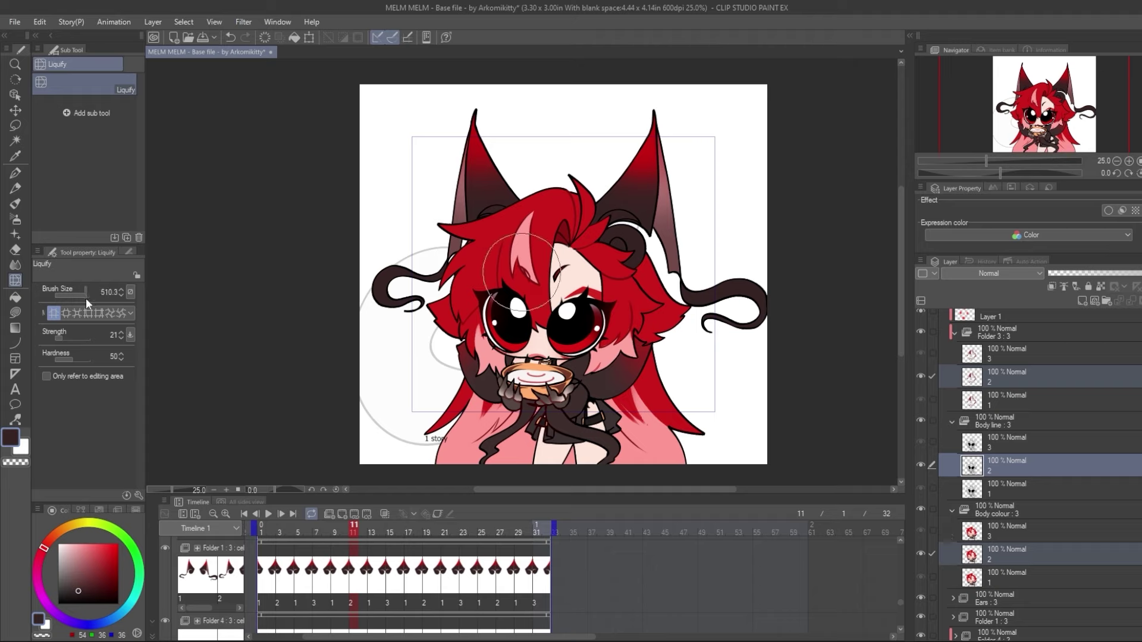
pyautogui.moveTo(86, 298); pyautogui.dragTo(88, 300)
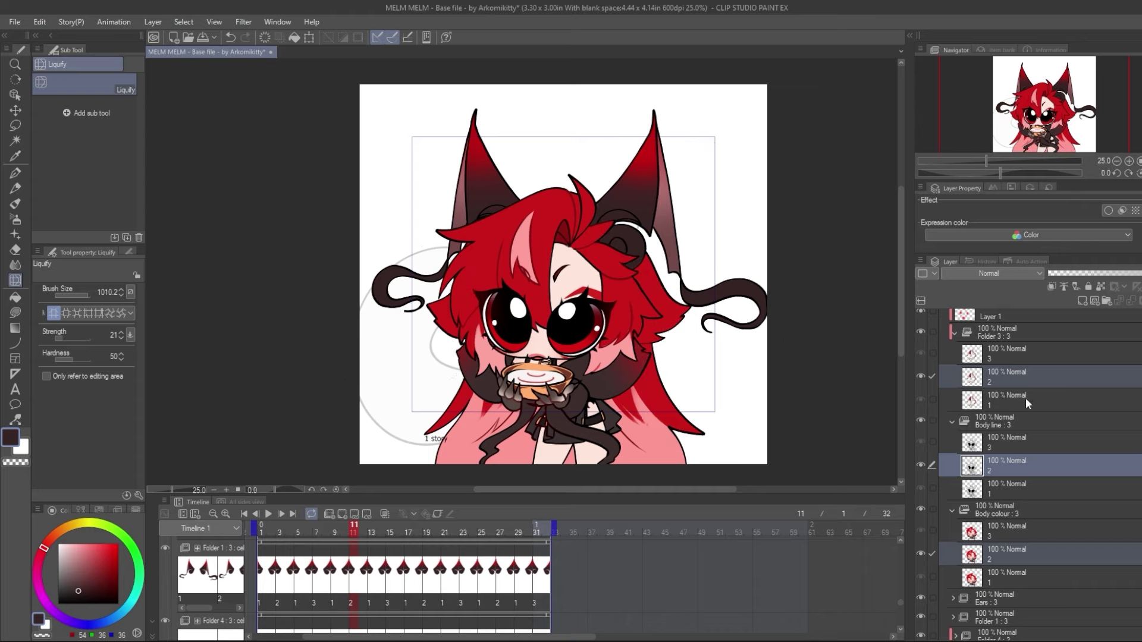
# Select cel 3 in Body line, Body colour and Folder 3, liquify the outer hair tuft slightly upward, and preview the animation
pyautogui.click(995, 445)
pyautogui.click(931, 527)
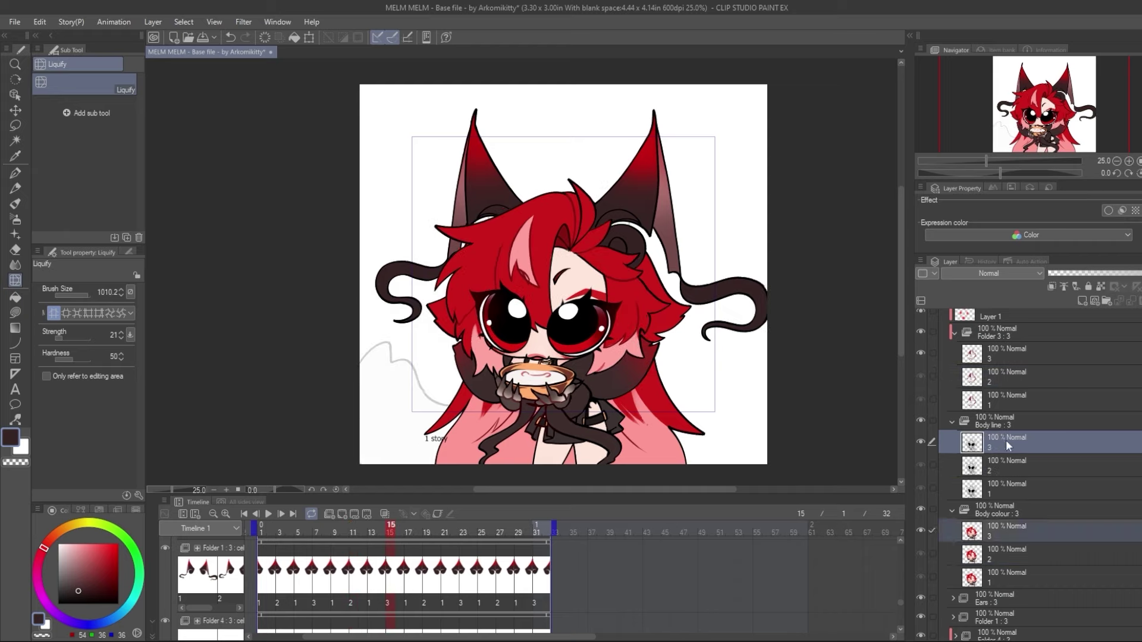
pyautogui.click(930, 354)
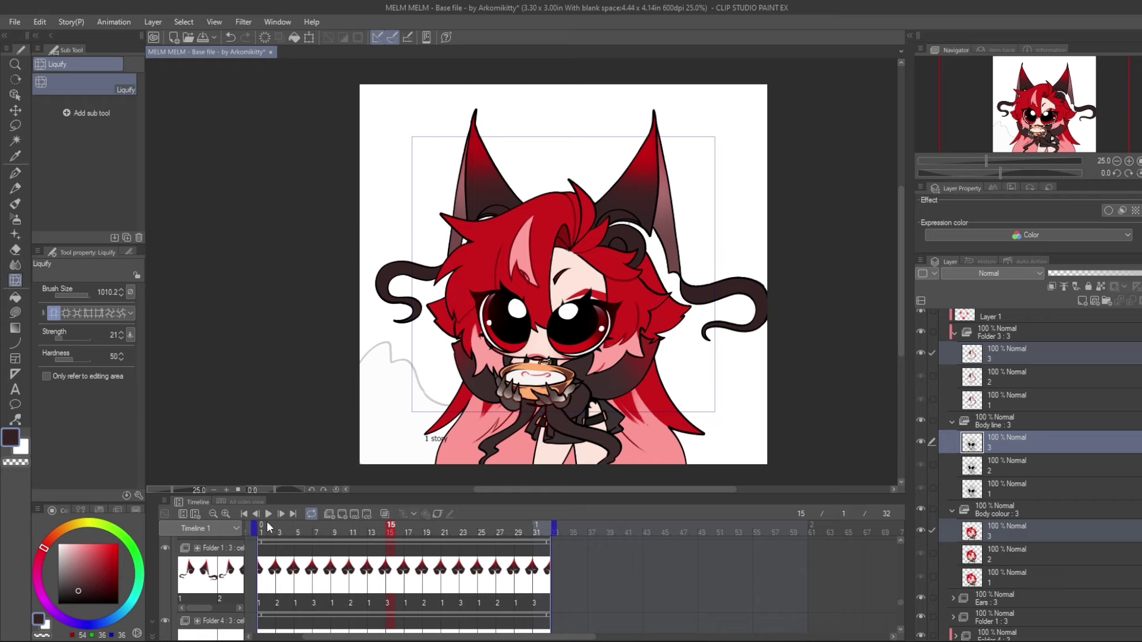
pyautogui.click(268, 513)
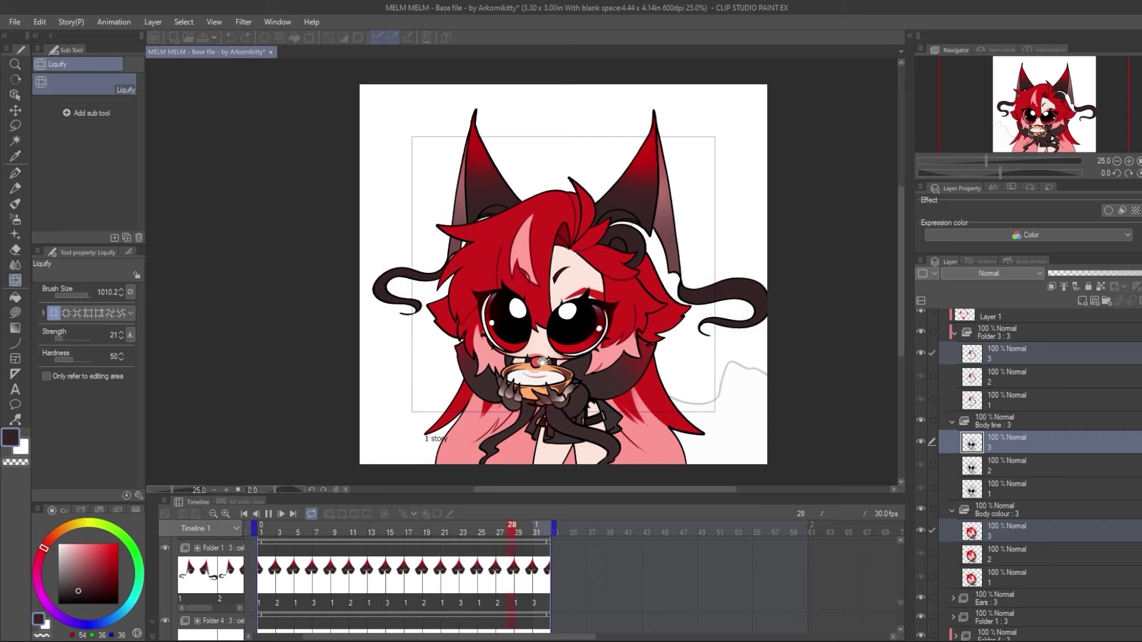
pyautogui.click(268, 513)
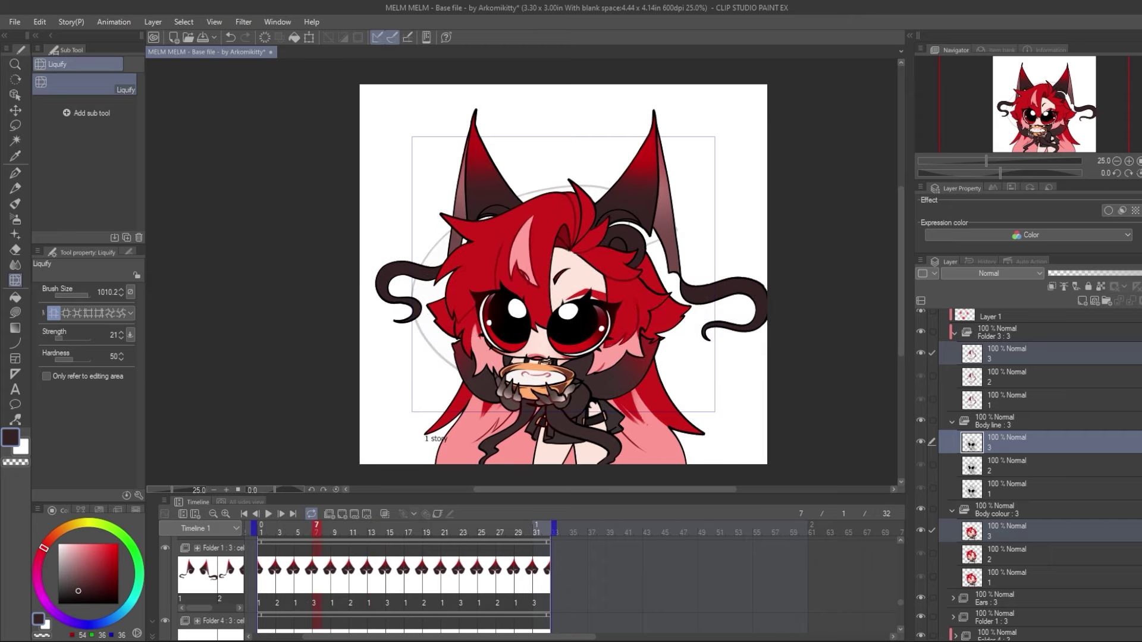
# Select cel 2 of both Folder 2 and Ahoge and liquify the ahoge so its tip bends down toward the head
pyautogui.click(950, 422)
pyautogui.click(952, 441)
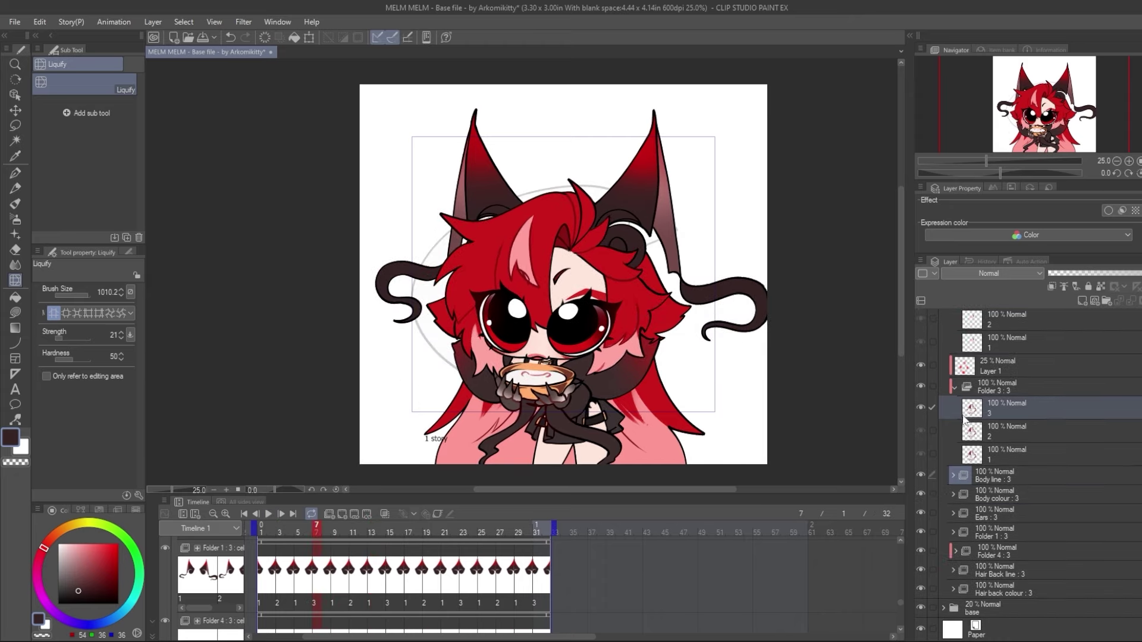
pyautogui.click(955, 386)
pyautogui.click(1002, 388)
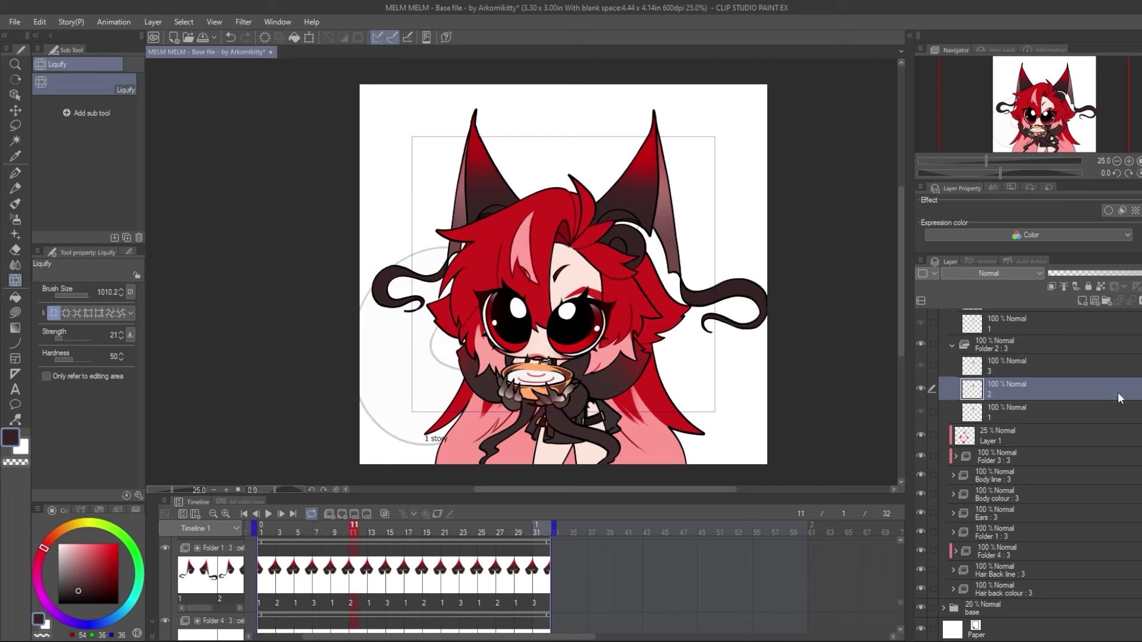
pyautogui.scroll(5, 952, 426)
pyautogui.keyDown('ctrl'); pyautogui.click(950, 420); pyautogui.keyUp('ctrl')
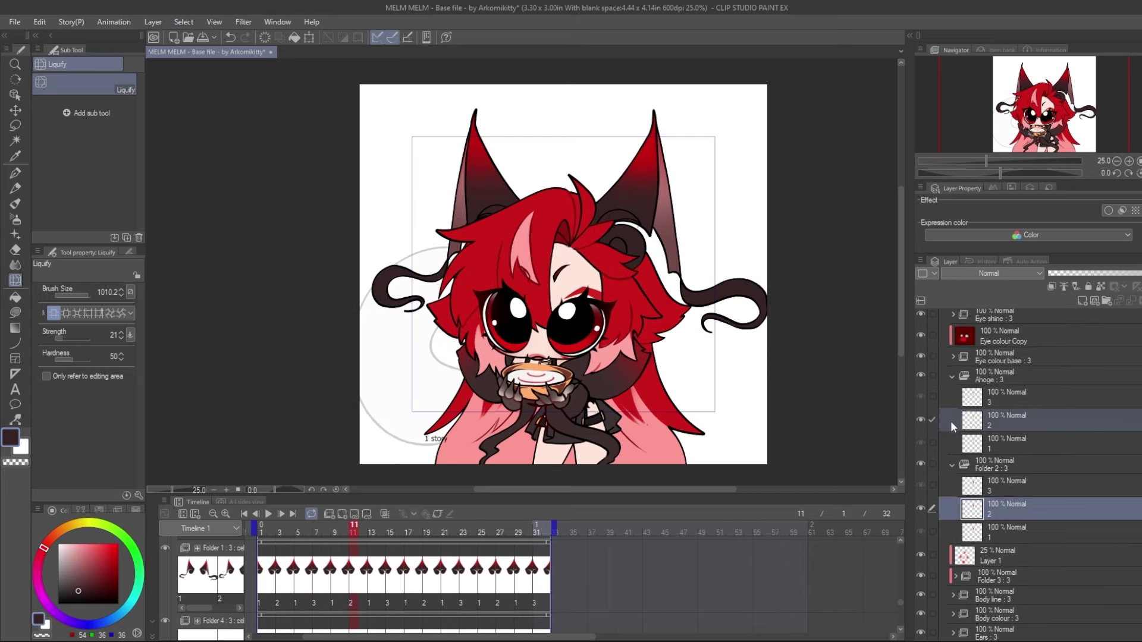
pyautogui.click(1129, 161)
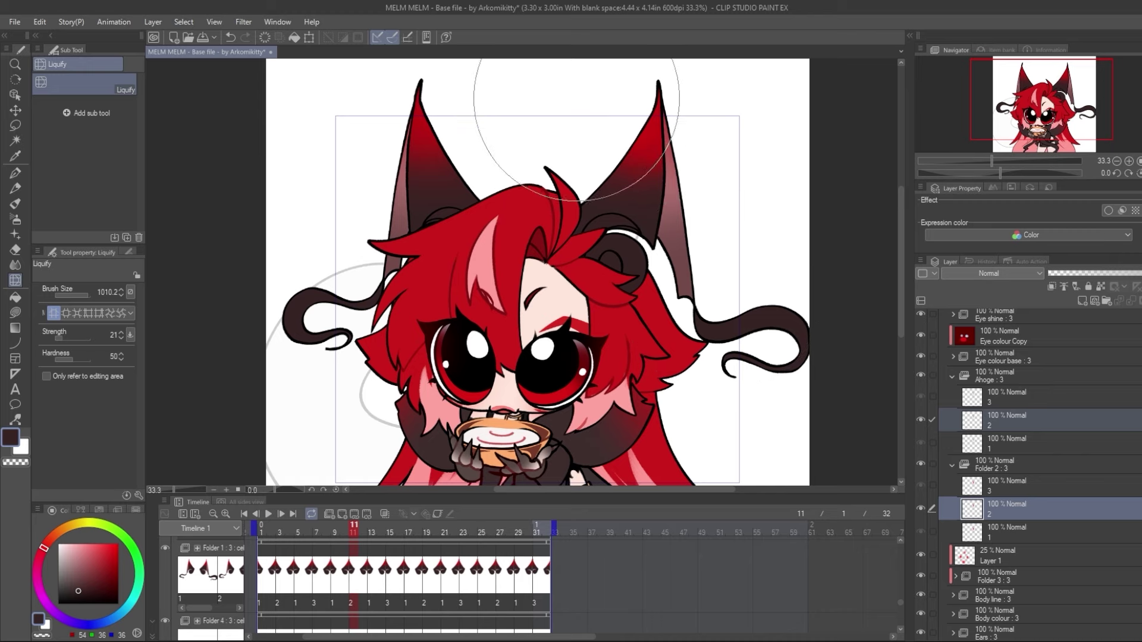
pyautogui.moveTo(538, 119); pyautogui.dragTo(458, 124)
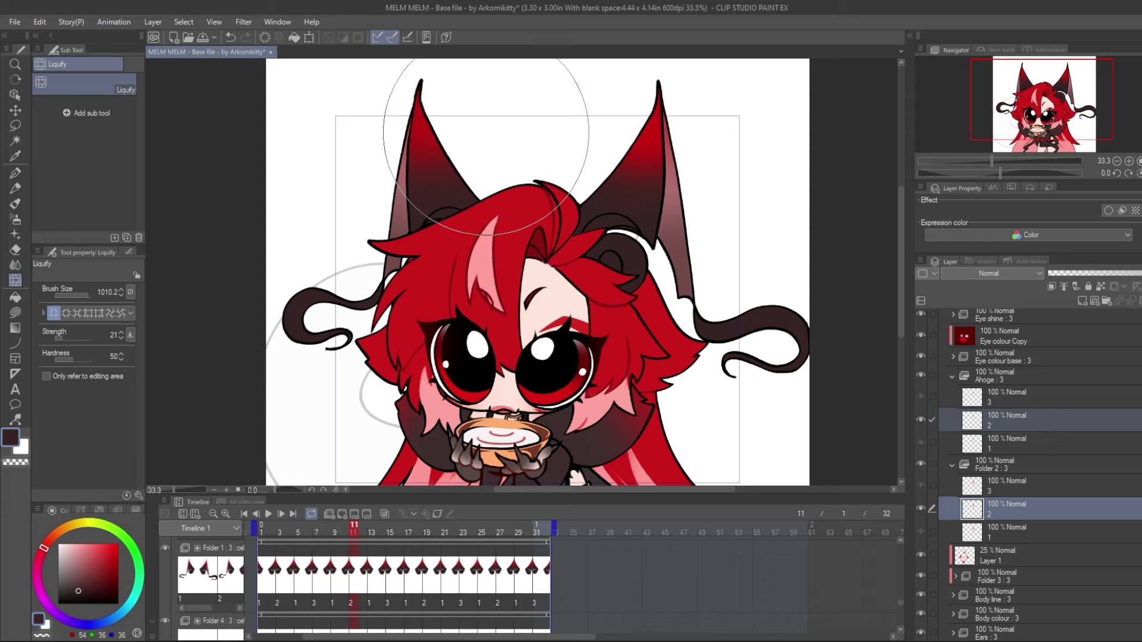
# Select cel 3 of both Ahoge and Folder 2, liquify the ahoge tip slightly upward, and preview the animation
pyautogui.click(1004, 397)
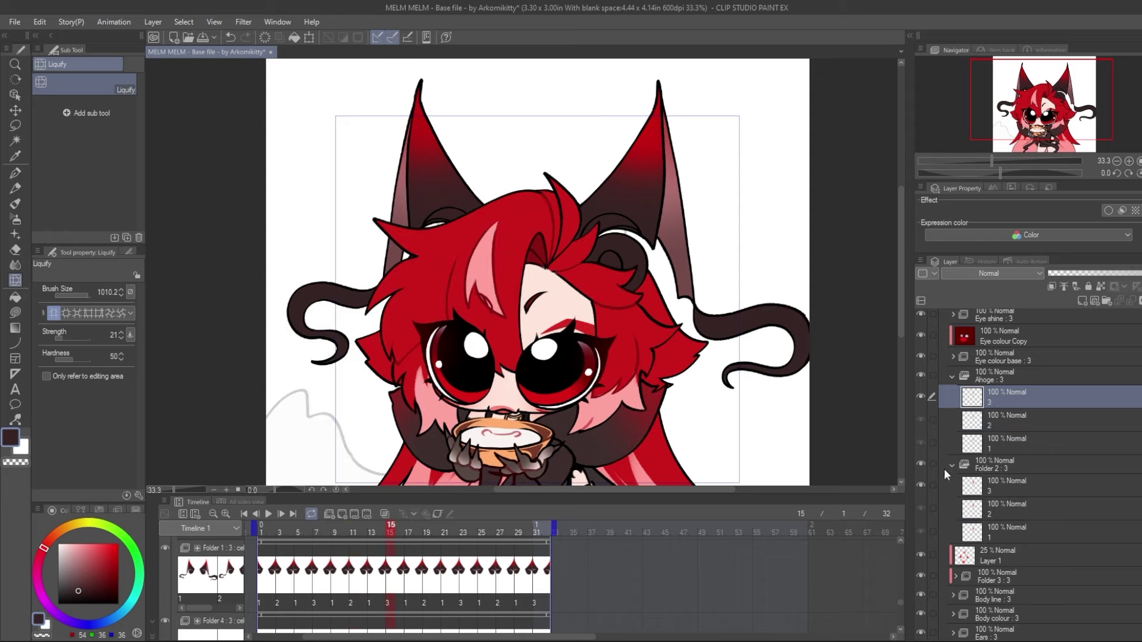
pyautogui.click(932, 486)
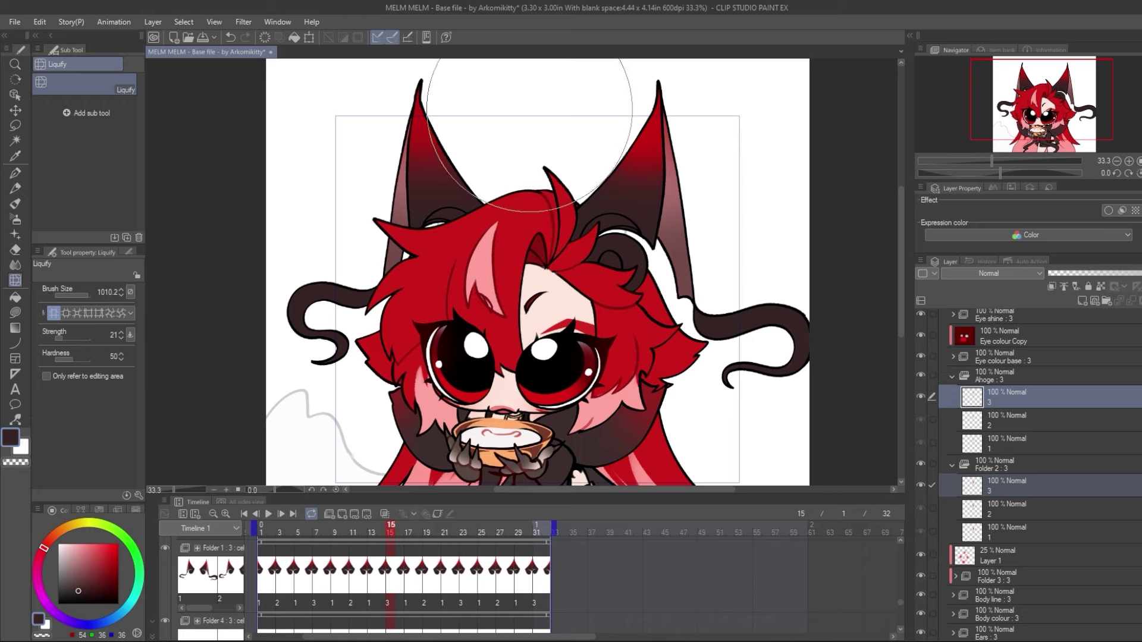
pyautogui.click(268, 514)
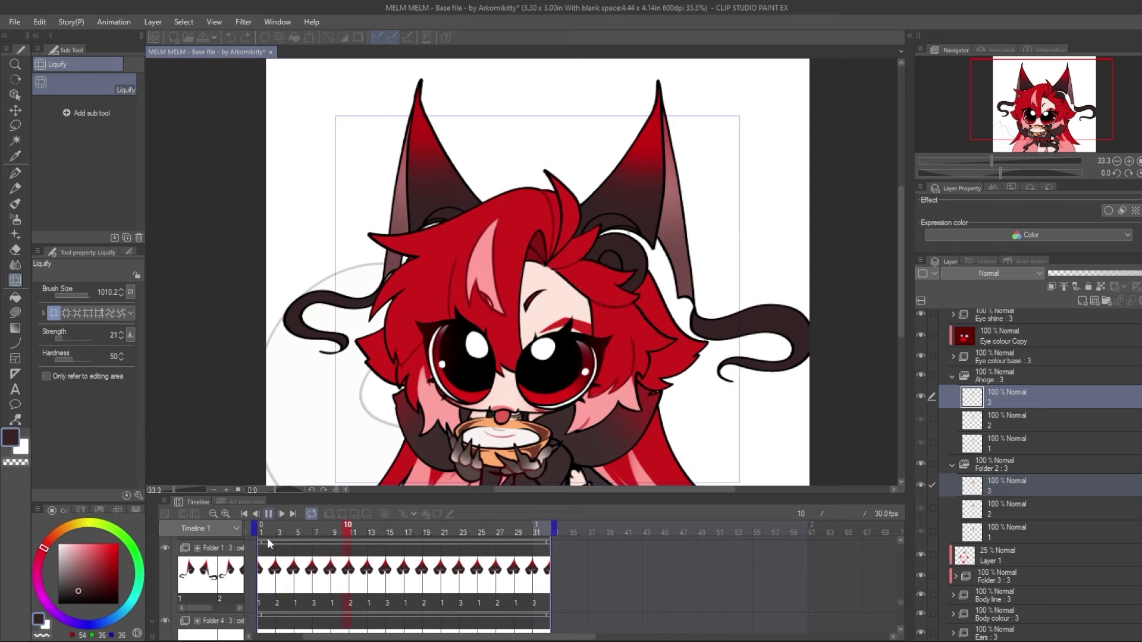
pyautogui.press('space')
# Collapse the Ahoge and Folder 2 folders, expand Folder 1 and Ears, and select cel 2 in both
pyautogui.click(952, 377)
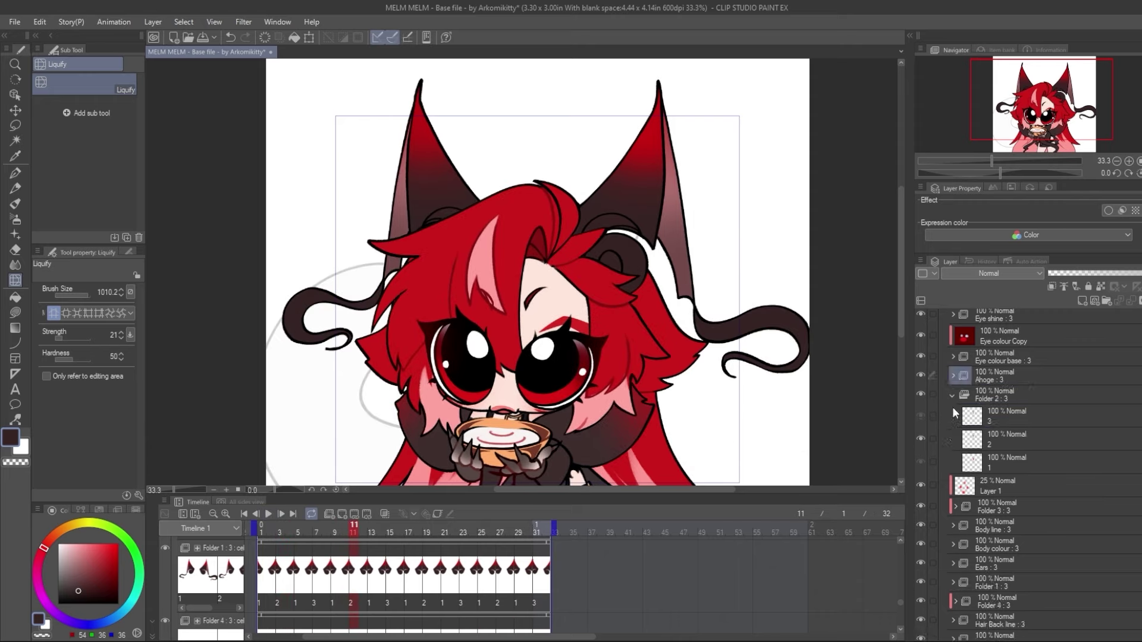
pyautogui.click(953, 413)
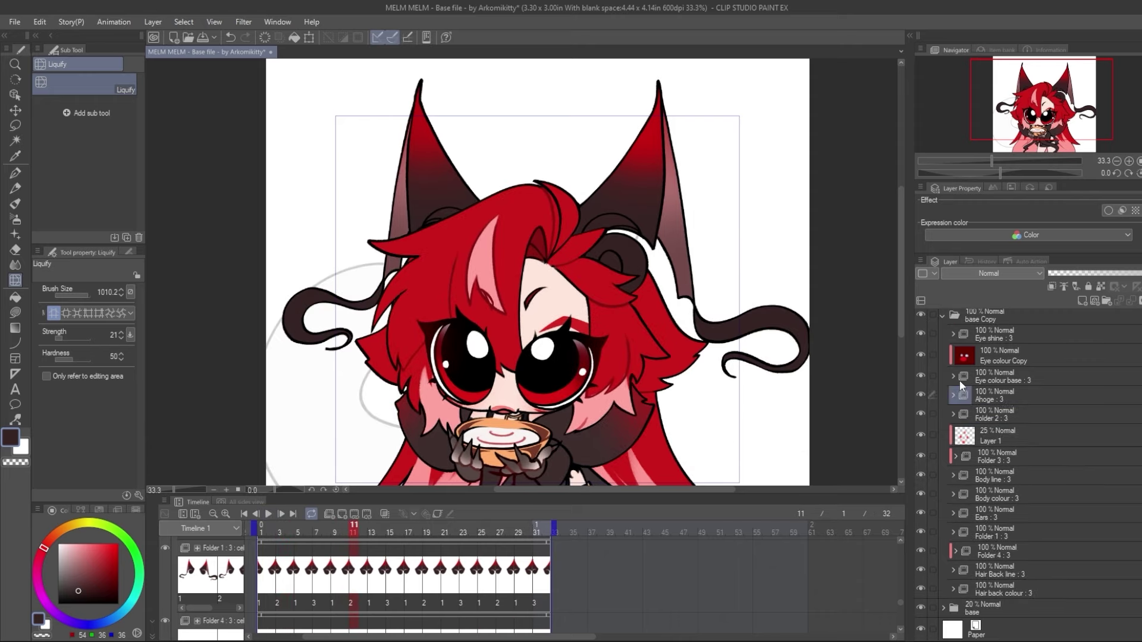
pyautogui.click(1117, 161)
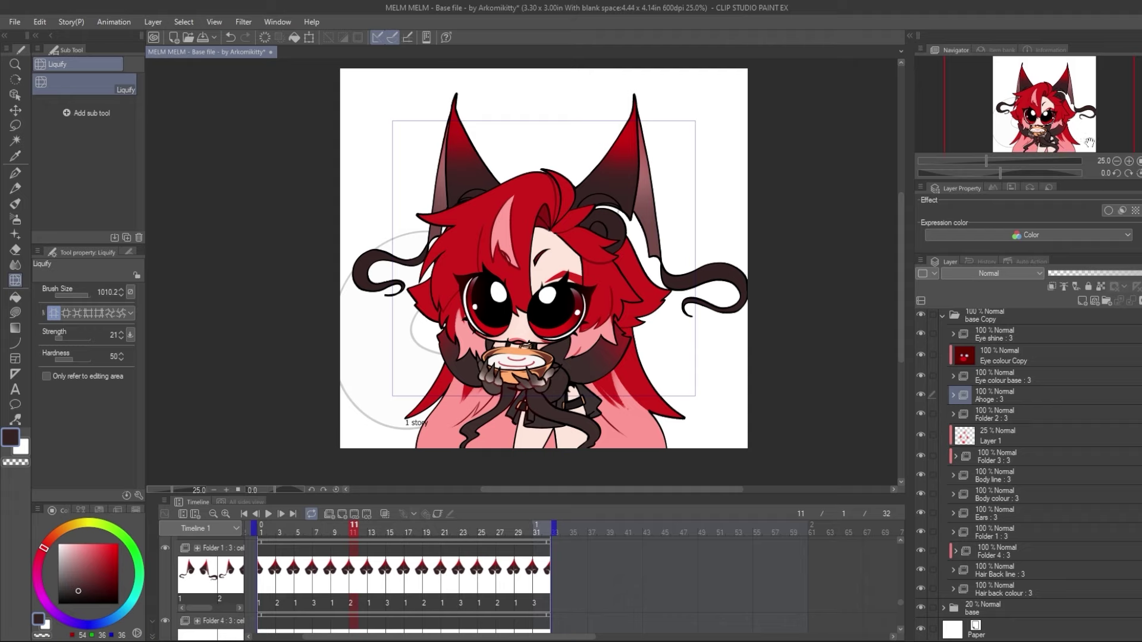
pyautogui.click(952, 532)
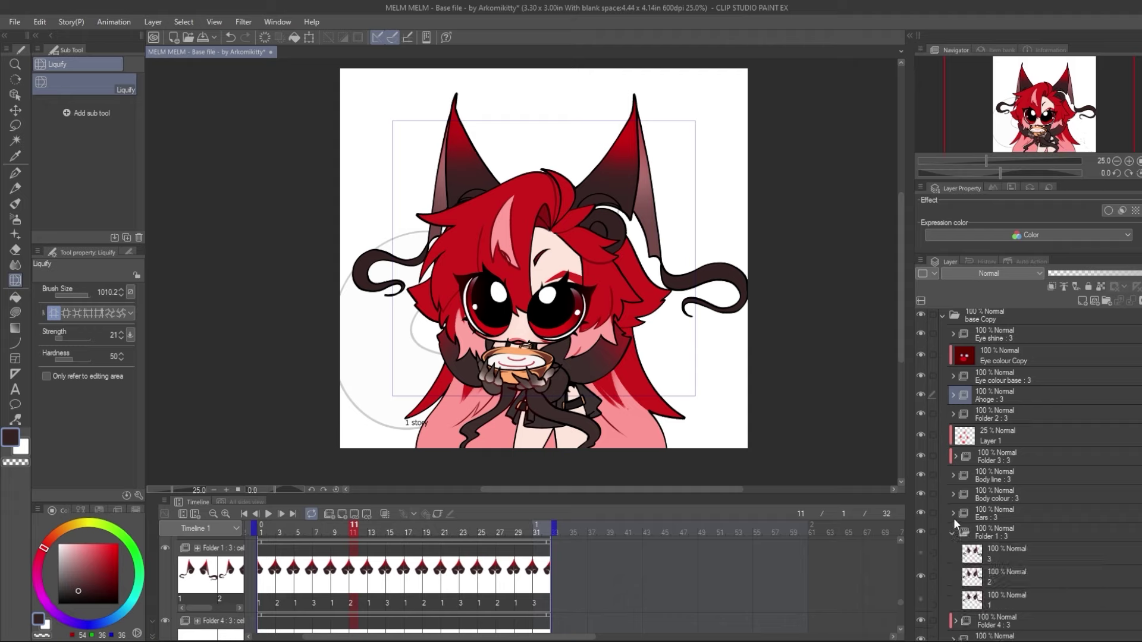
pyautogui.click(954, 514)
pyautogui.scroll(-4, 1011, 476)
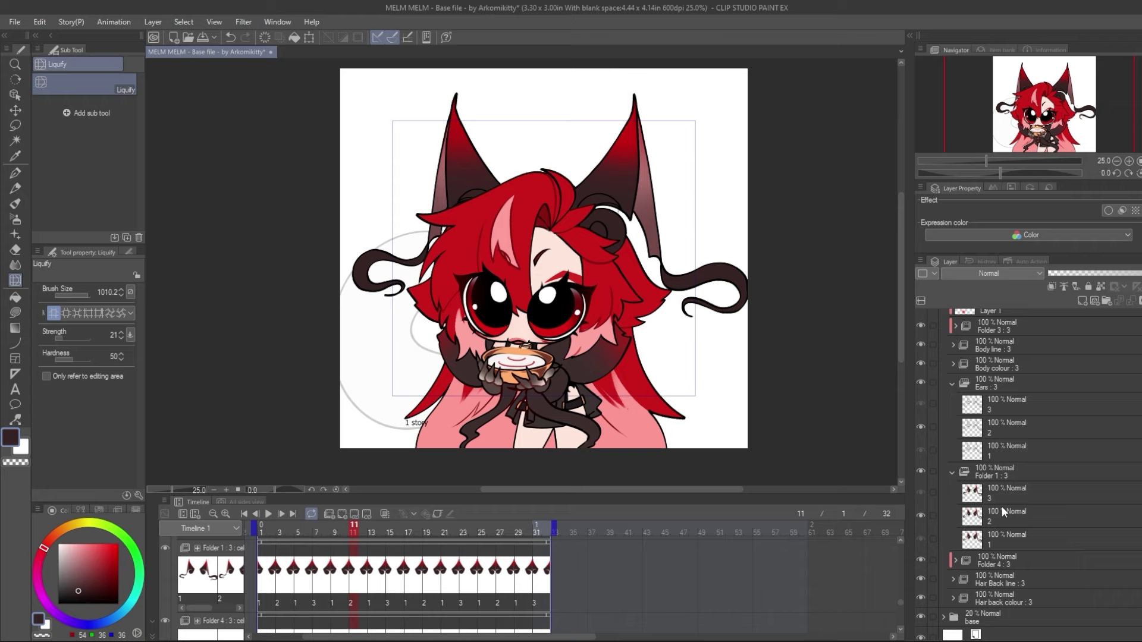
pyautogui.click(1002, 510)
pyautogui.click(931, 427)
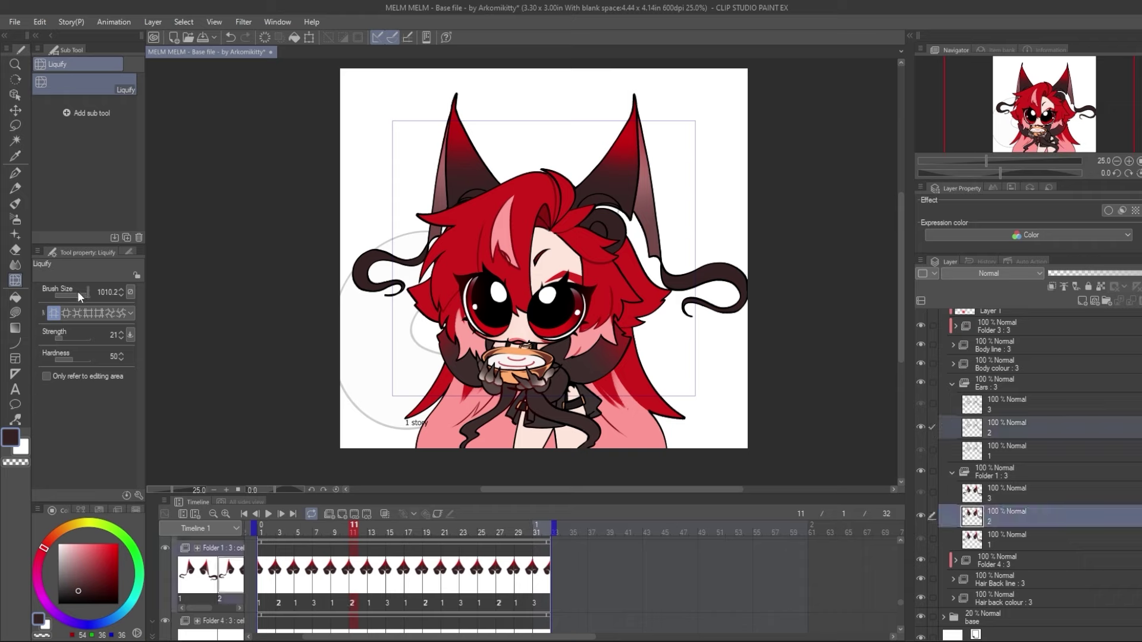
# Set the Liquify brush size to 2000 and push both ears outward and down on cel 2 of Ears and Folder 1
pyautogui.moveTo(77, 290)
pyautogui.mouseDown()
pyautogui.moveTo(90, 300)
pyautogui.moveTo(101, 291)
pyautogui.mouseUp()
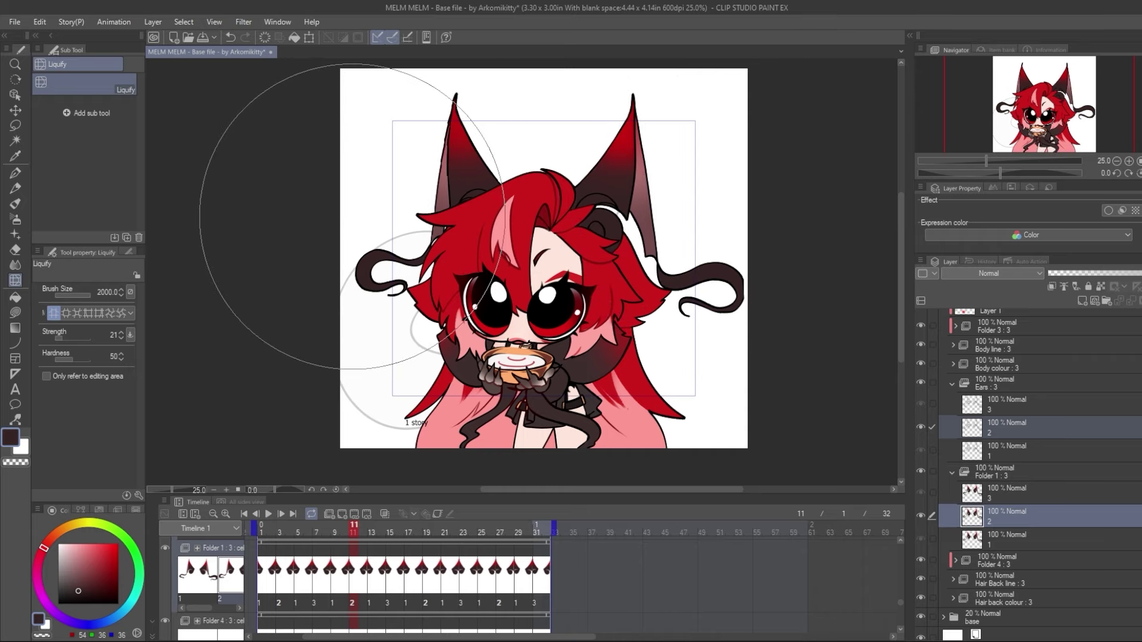
pyautogui.moveTo(465, 78)
pyautogui.mouseDown()
pyautogui.moveTo(474, 131)
pyautogui.moveTo(634, 108)
pyautogui.mouseUp()
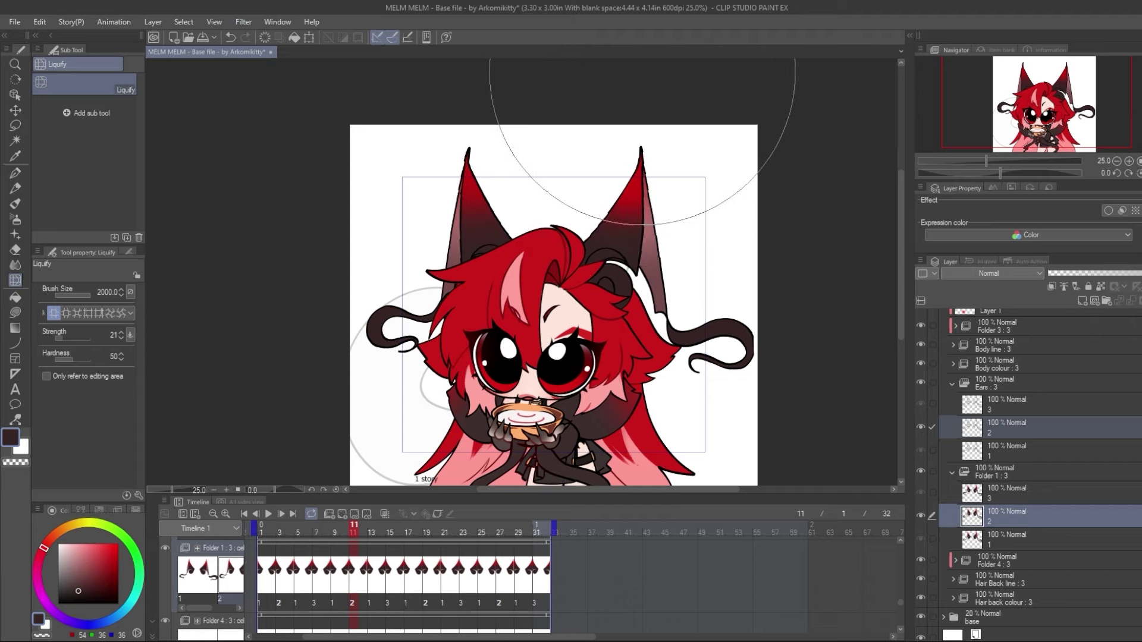
pyautogui.moveTo(642, 72)
pyautogui.mouseDown()
pyautogui.moveTo(768, 138)
pyautogui.moveTo(646, 102)
pyautogui.moveTo(702, 128)
pyautogui.moveTo(749, 205)
pyautogui.mouseUp()
pyautogui.moveTo(625, 77)
pyautogui.mouseDown()
pyautogui.moveTo(416, 119)
pyautogui.moveTo(482, 113)
pyautogui.moveTo(433, 116)
pyautogui.moveTo(458, 114)
pyautogui.moveTo(434, 101)
pyautogui.mouseUp()
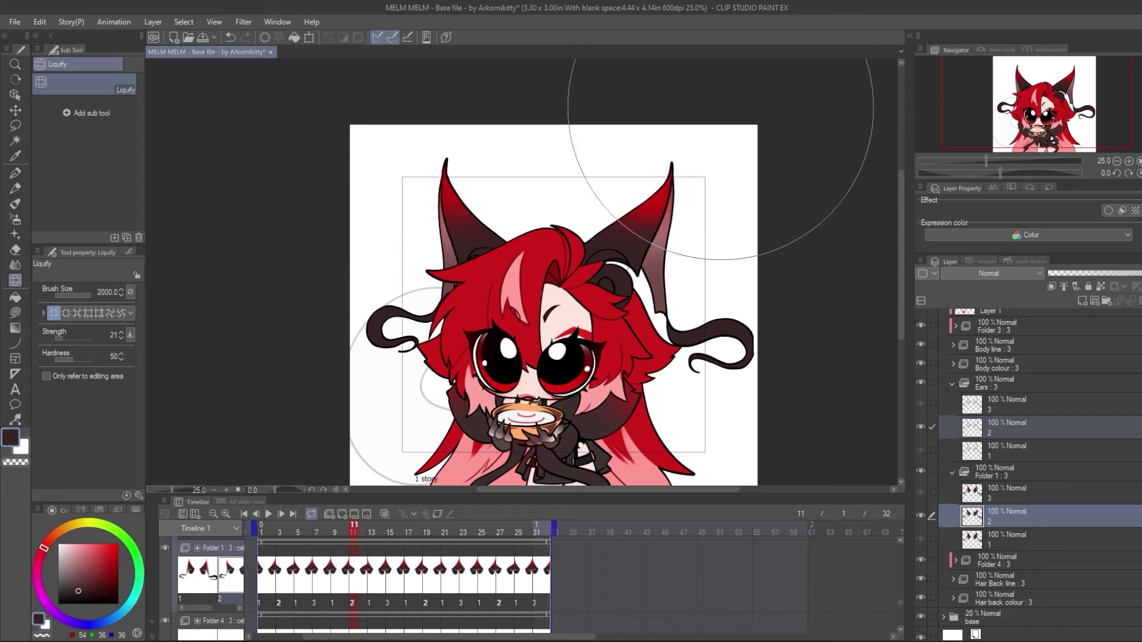
pyautogui.moveTo(722, 114)
pyautogui.mouseDown()
pyautogui.moveTo(714, 77)
pyautogui.moveTo(624, 185)
pyautogui.mouseUp()
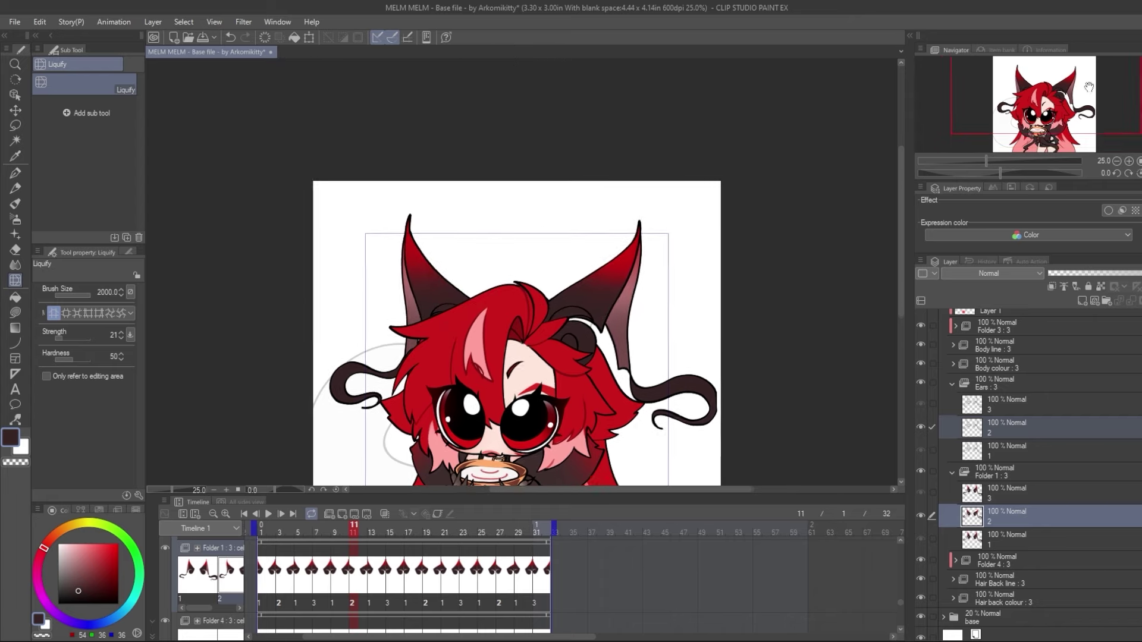
pyautogui.moveTo(741, 150)
pyautogui.mouseDown()
pyautogui.moveTo(408, 115)
pyautogui.moveTo(335, 119)
pyautogui.moveTo(424, 33)
pyautogui.moveTo(372, 21)
pyautogui.mouseUp()
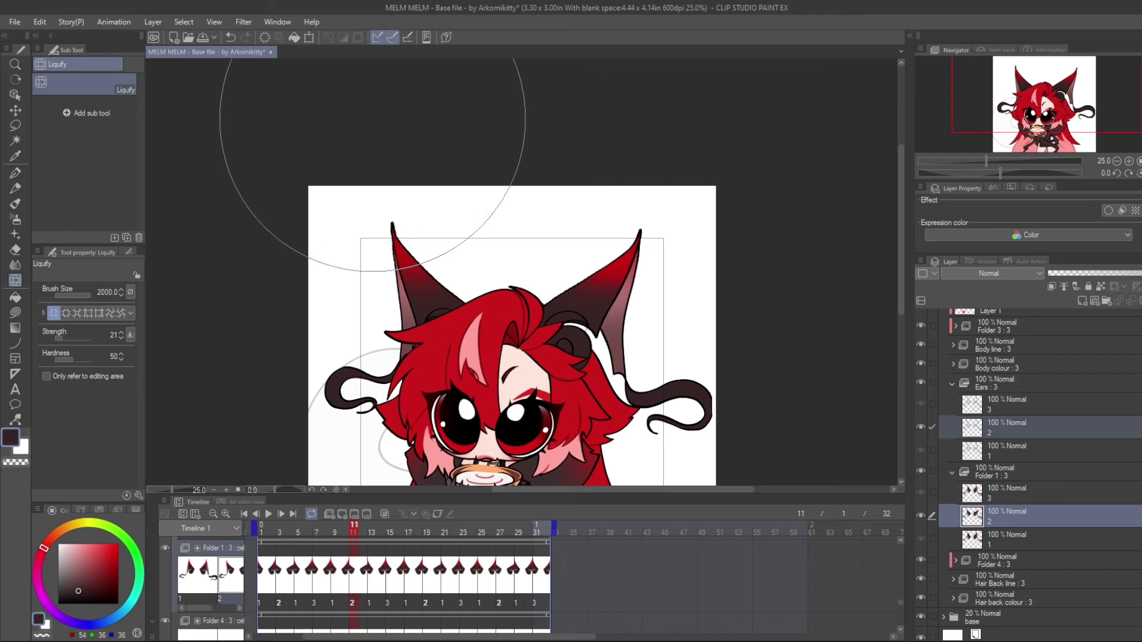
pyautogui.moveTo(1061, 96)
pyautogui.mouseDown()
pyautogui.moveTo(1061, 128)
pyautogui.moveTo(1059, 89)
pyautogui.mouseUp()
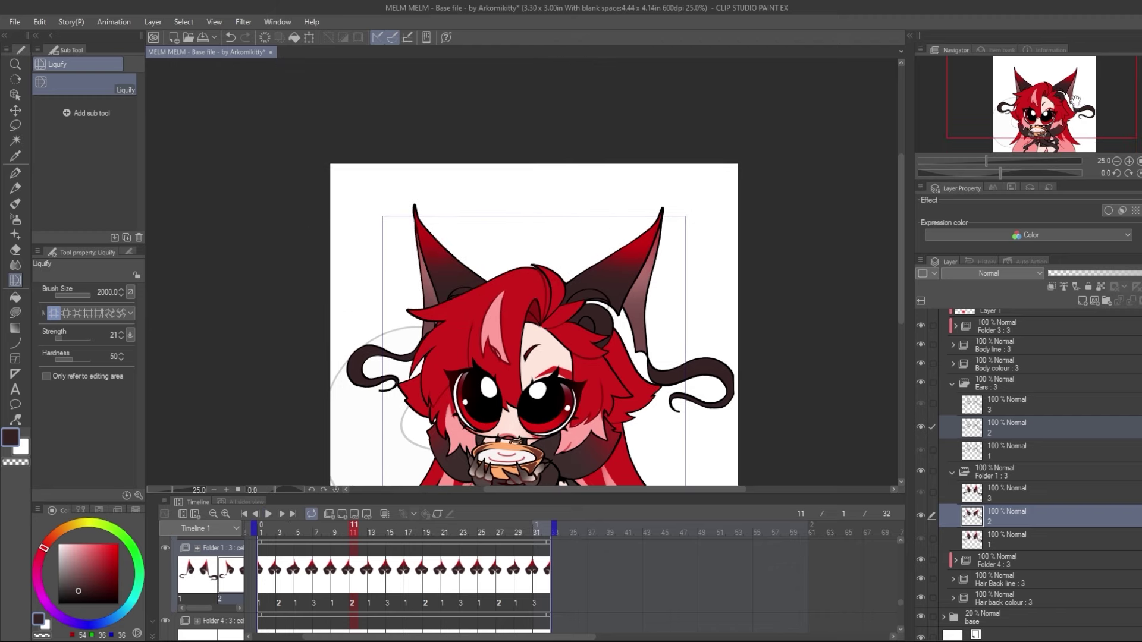
# Select cel 3 of both Folder 1 and Ears and liquify both ears inward with the 2000 brush size
pyautogui.moveTo(1041, 98); pyautogui.dragTo(1037, 119)
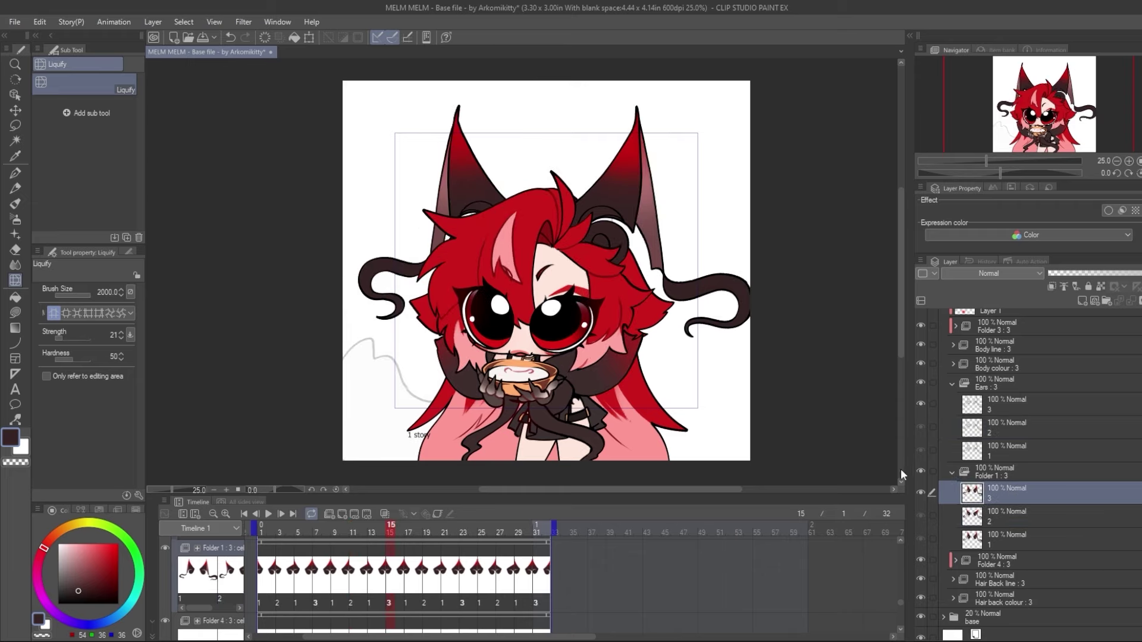
pyautogui.click(932, 403)
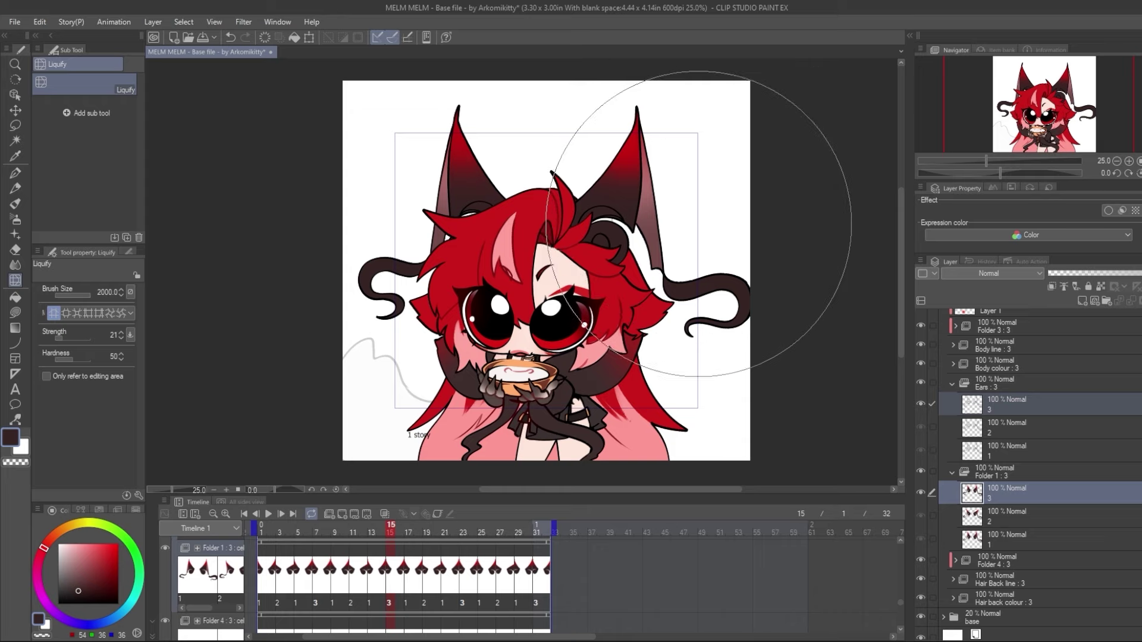
pyautogui.moveTo(662, 166); pyautogui.dragTo(723, 223)
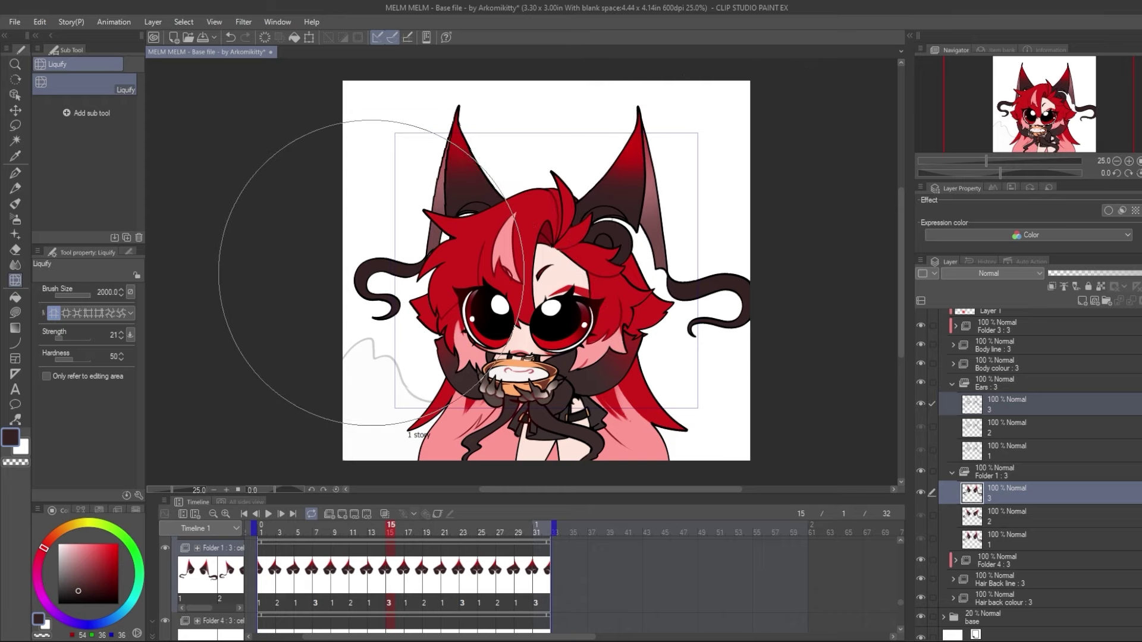
pyautogui.scroll(2, 523, 196)
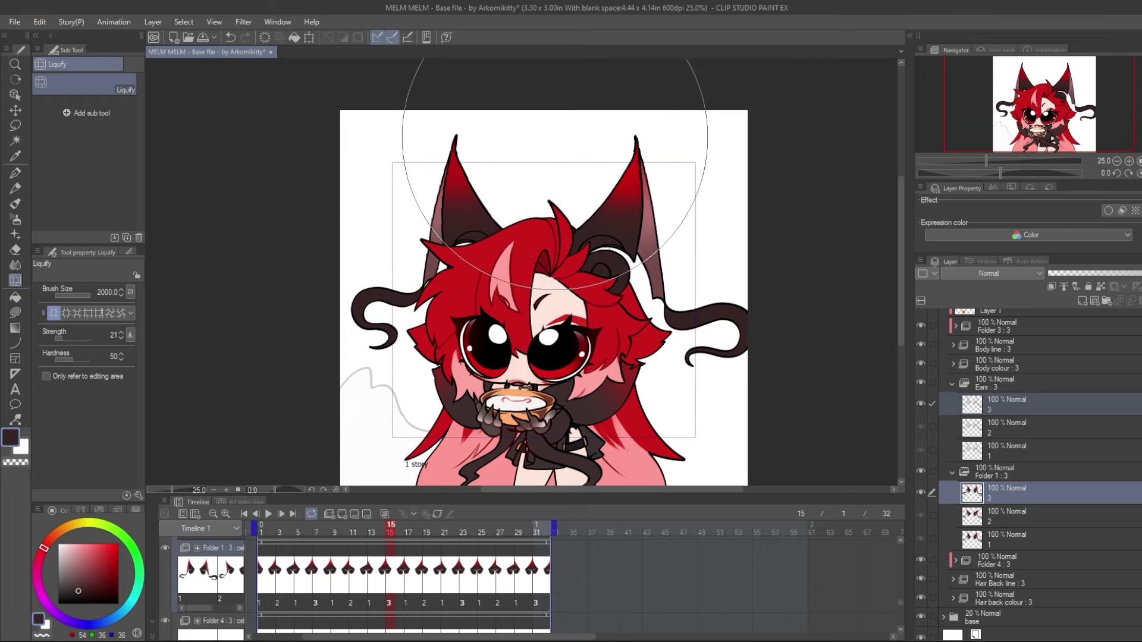
pyautogui.moveTo(1094, 108); pyautogui.dragTo(1109, 93)
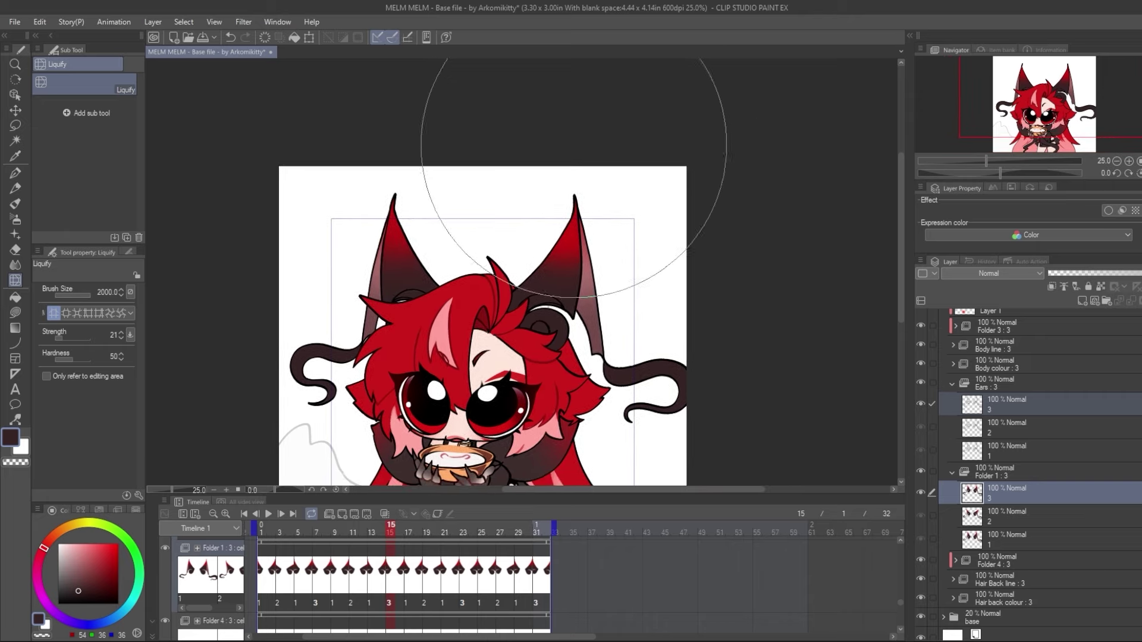
pyautogui.moveTo(658, 184)
pyautogui.mouseDown()
pyautogui.moveTo(624, 89)
pyautogui.moveTo(586, 83)
pyautogui.moveTo(611, 77)
pyautogui.moveTo(433, 101)
pyautogui.moveTo(369, 140)
pyautogui.moveTo(387, 145)
pyautogui.moveTo(442, 88)
pyautogui.moveTo(657, 88)
pyautogui.moveTo(655, 102)
pyautogui.moveTo(591, 89)
pyautogui.moveTo(717, 126)
pyautogui.mouseUp()
pyautogui.click(237, 38)
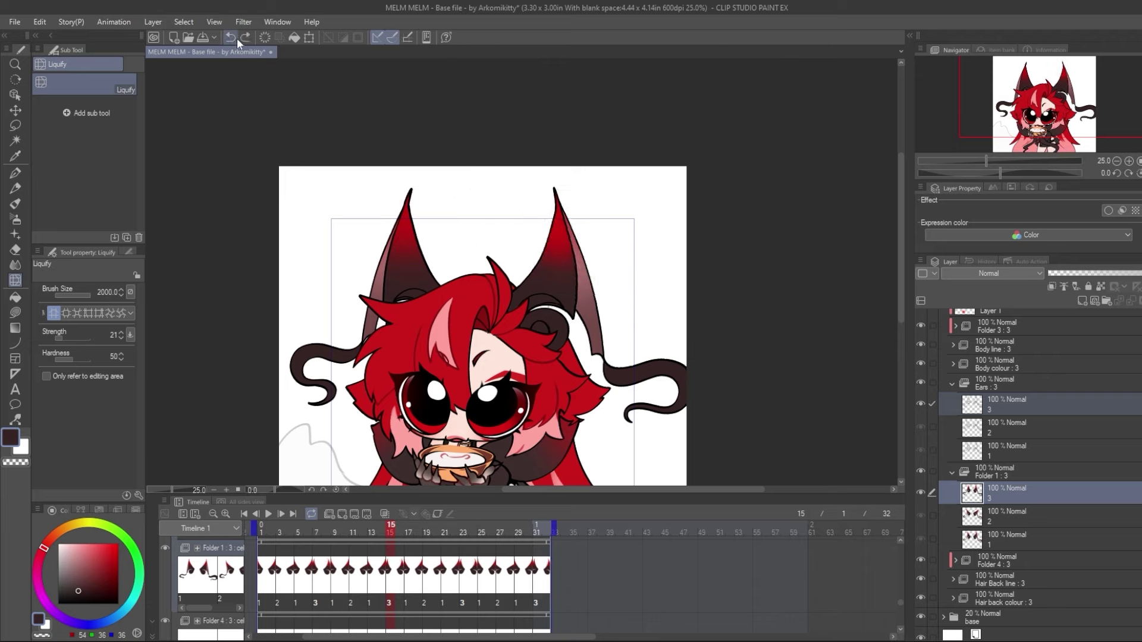
# Set the Liquify brush size to 1010.2, refine both ear tips on cel 3, and preview the animation
pyautogui.moveTo(80, 293); pyautogui.dragTo(88, 295)
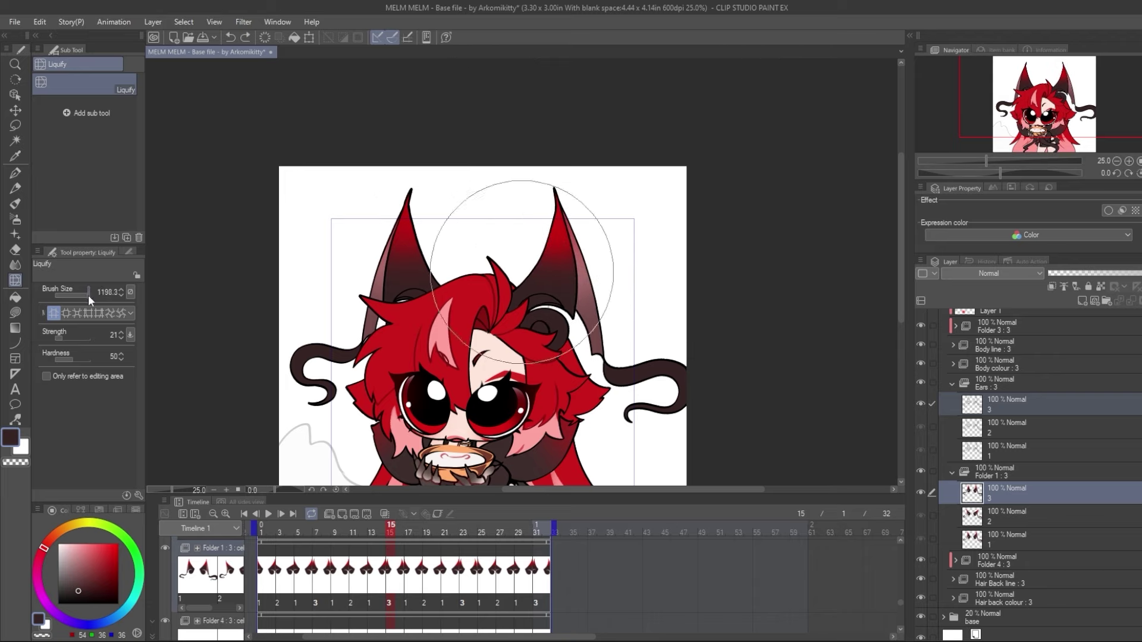
pyautogui.moveTo(547, 145)
pyautogui.mouseDown()
pyautogui.moveTo(574, 179)
pyautogui.moveTo(575, 217)
pyautogui.mouseUp()
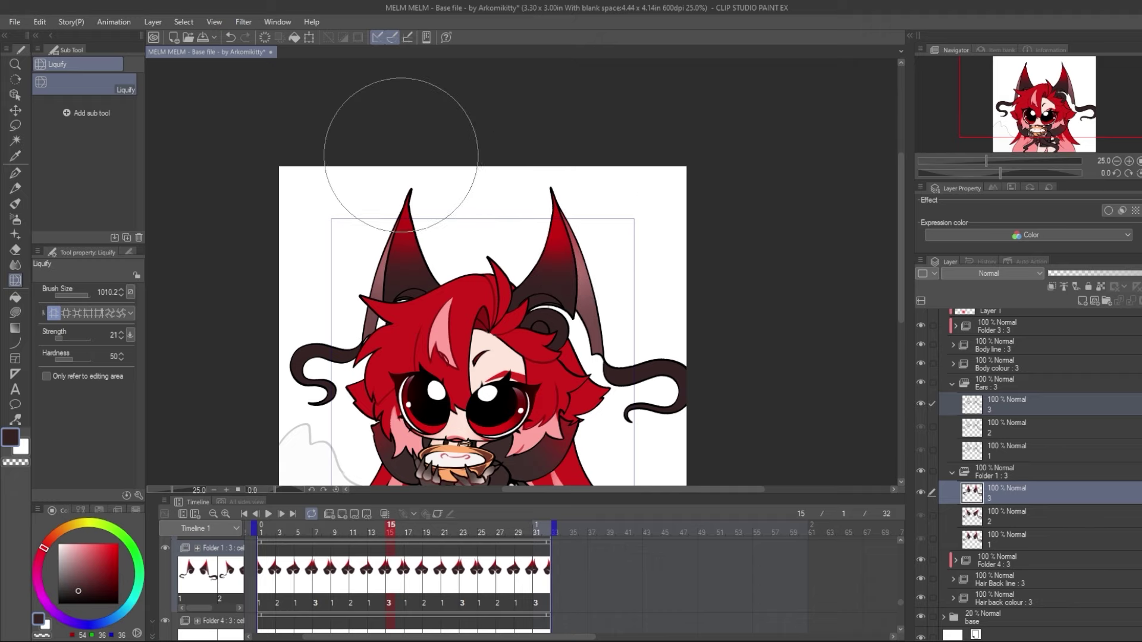
pyautogui.moveTo(395, 140); pyautogui.dragTo(431, 151)
pyautogui.moveTo(1082, 89); pyautogui.dragTo(1051, 98)
pyautogui.moveTo(472, 115)
pyautogui.mouseDown()
pyautogui.moveTo(420, 165)
pyautogui.moveTo(420, 152)
pyautogui.moveTo(444, 172)
pyautogui.mouseUp()
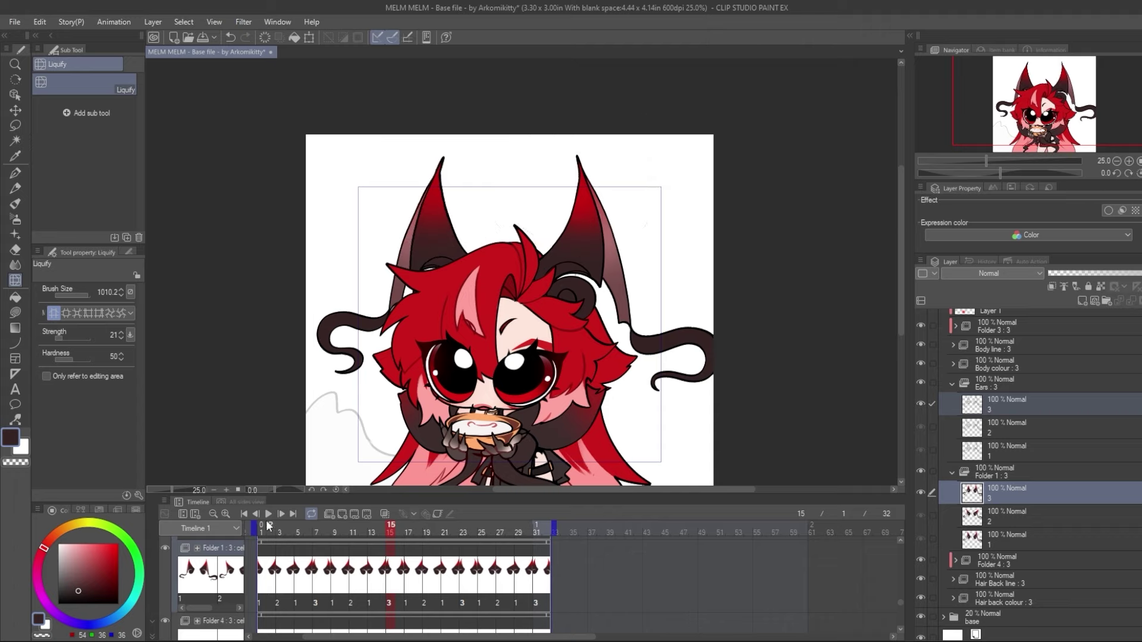
pyautogui.press('Return')
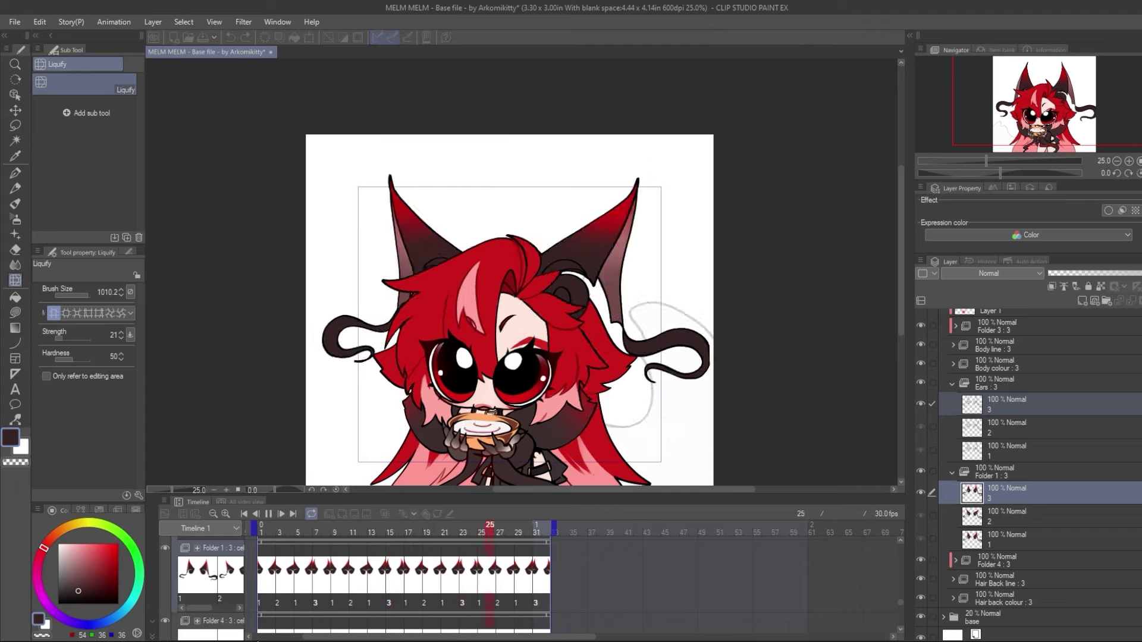
pyautogui.click(269, 514)
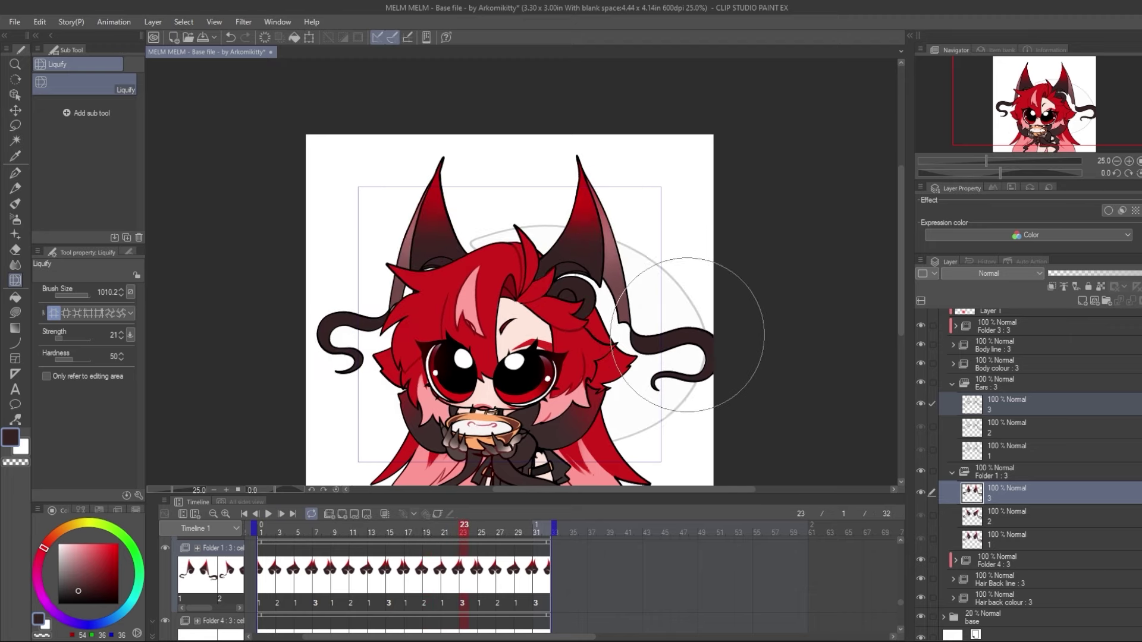
# Liquify the curled strands beside the head slightly inward on cel 3, and likewise on cel 2 of both Ears and Folder 1
pyautogui.moveTo(701, 345)
pyautogui.mouseDown()
pyautogui.moveTo(692, 304)
pyautogui.moveTo(702, 339)
pyautogui.mouseUp()
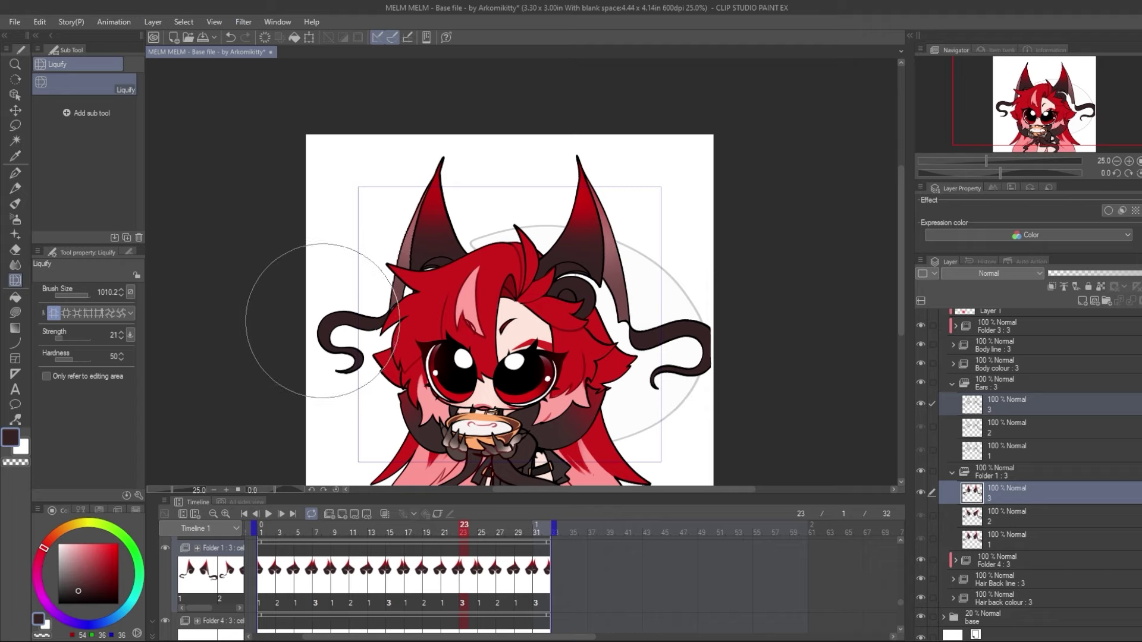
pyautogui.moveTo(322, 319)
pyautogui.mouseDown()
pyautogui.moveTo(330, 299)
pyautogui.moveTo(342, 303)
pyautogui.mouseUp()
pyautogui.click(1012, 431)
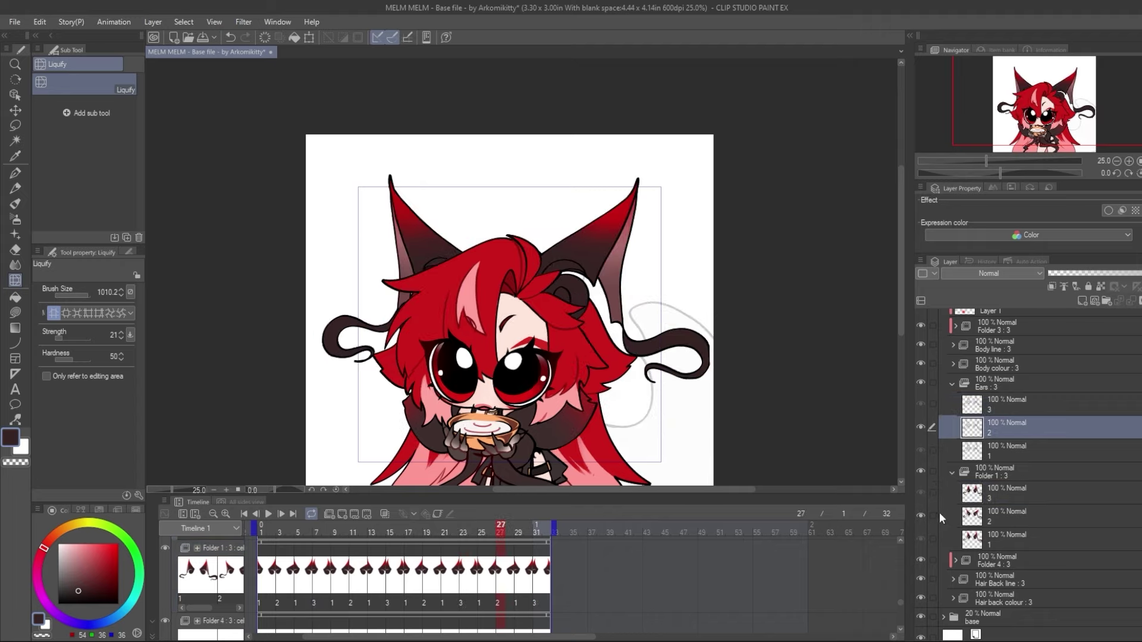
pyautogui.click(933, 515)
pyautogui.moveTo(726, 322)
pyautogui.mouseDown()
pyautogui.moveTo(691, 322)
pyautogui.moveTo(681, 339)
pyautogui.moveTo(735, 349)
pyautogui.mouseUp()
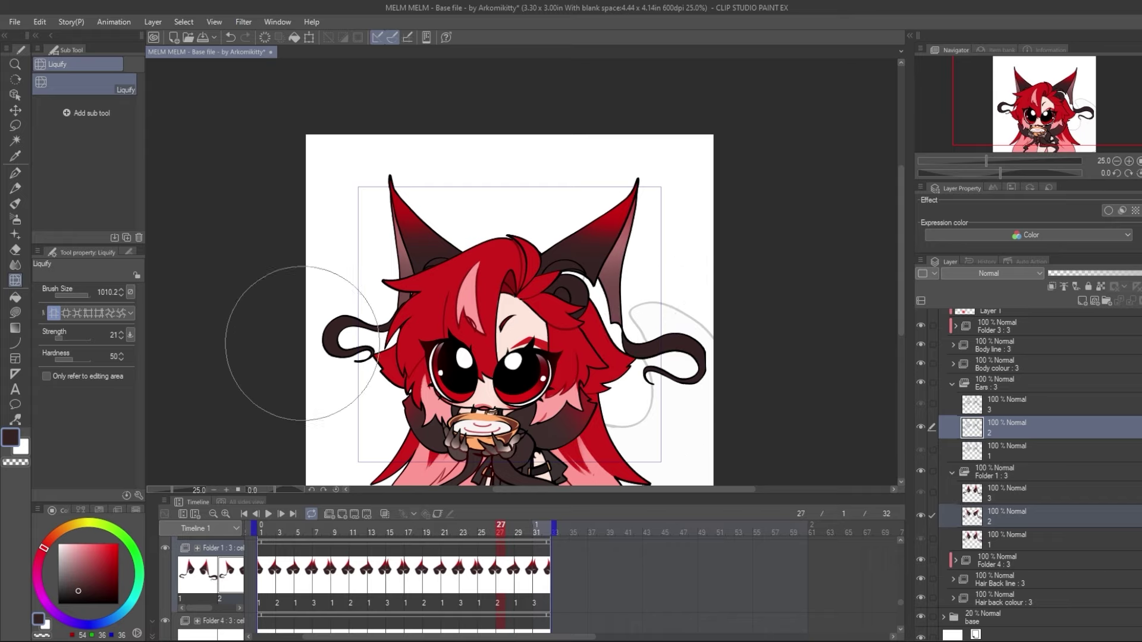
pyautogui.moveTo(301, 360)
pyautogui.mouseDown()
pyautogui.moveTo(318, 324)
pyautogui.moveTo(331, 354)
pyautogui.moveTo(307, 342)
pyautogui.mouseUp()
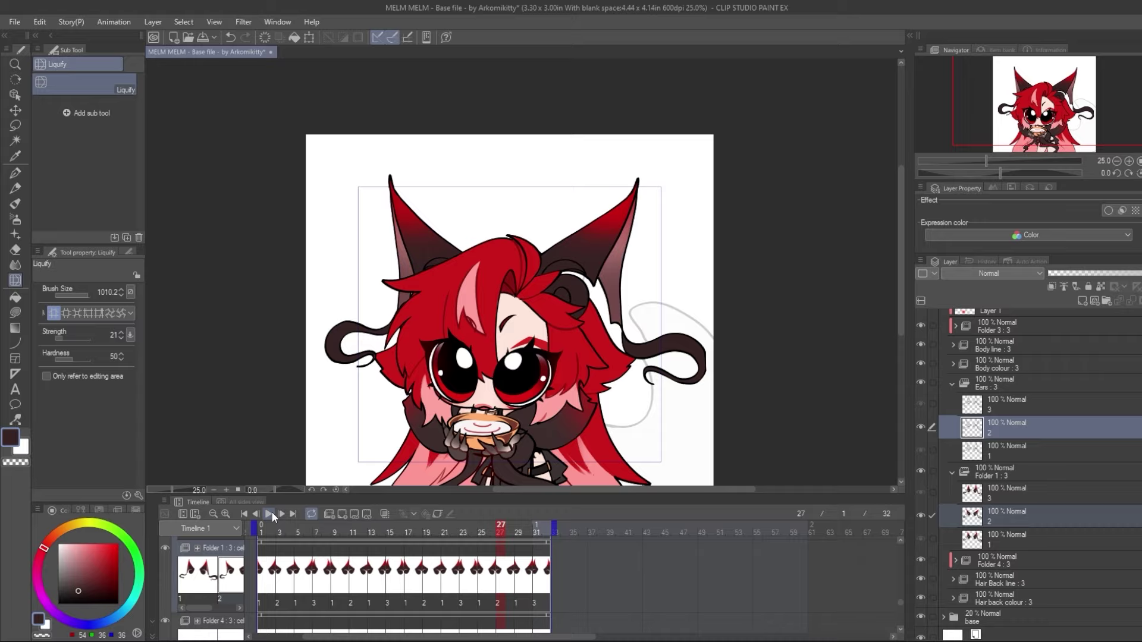
# Play the animation and step through its frames to compare the ear and strand shapes on cels 1, 2 and 3
pyautogui.click(268, 513)
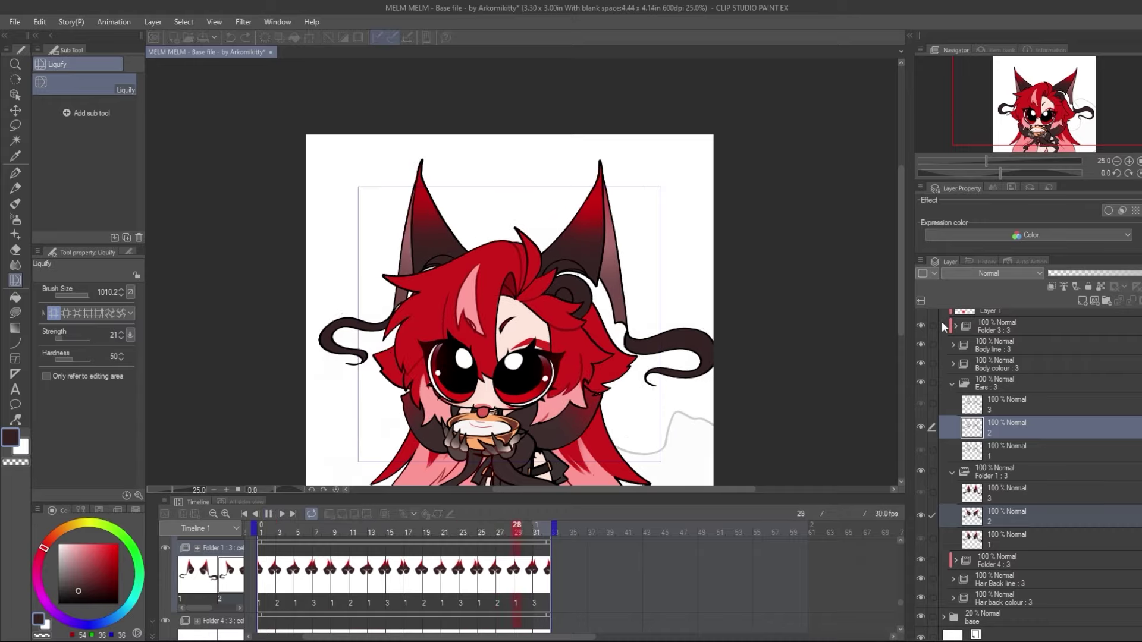
pyautogui.click(270, 513)
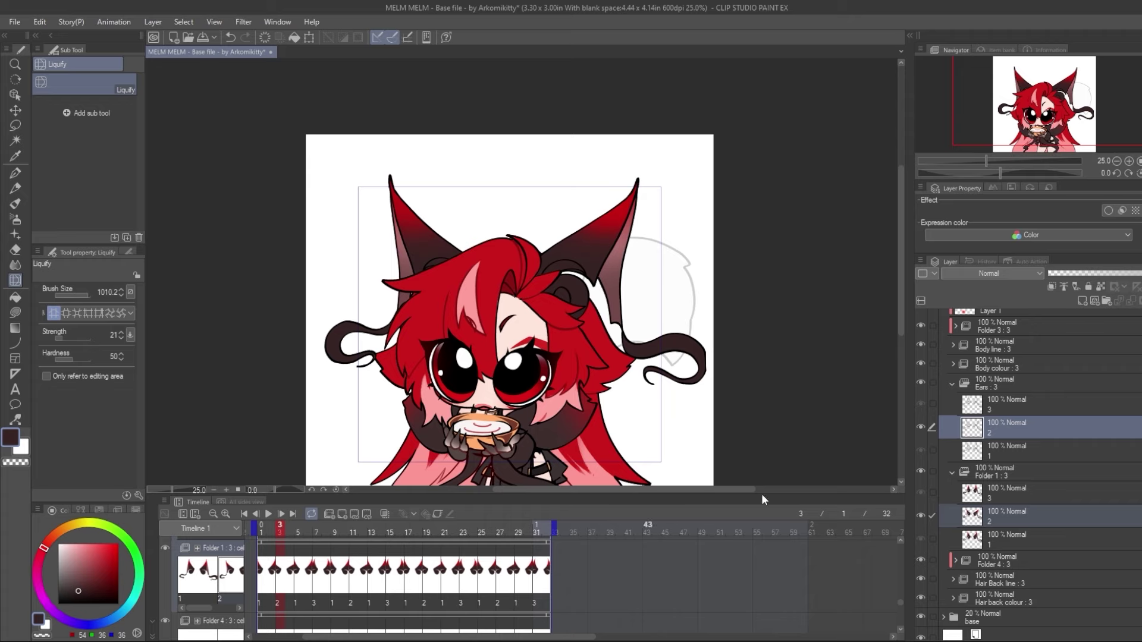
pyautogui.press('Right')
pyautogui.press('Right')
pyautogui.press('Right')
pyautogui.press('Right')
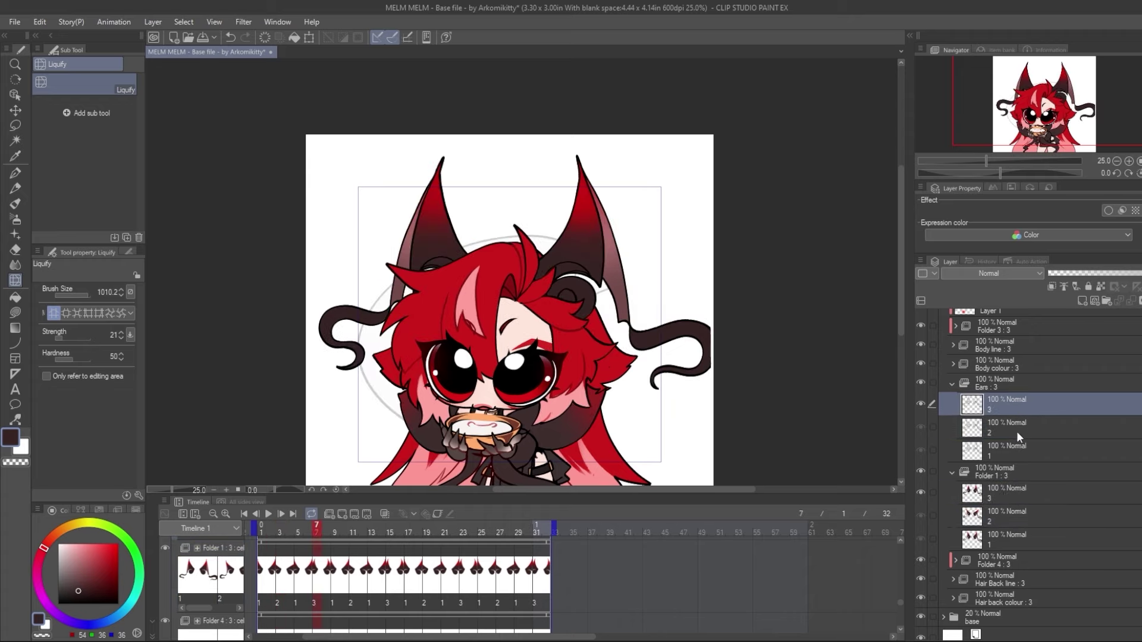
pyautogui.click(1004, 538)
pyautogui.press('Right')
pyautogui.press('Right')
pyautogui.press('Right')
pyautogui.press('Right')
pyautogui.press('Right')
pyautogui.press('Right')
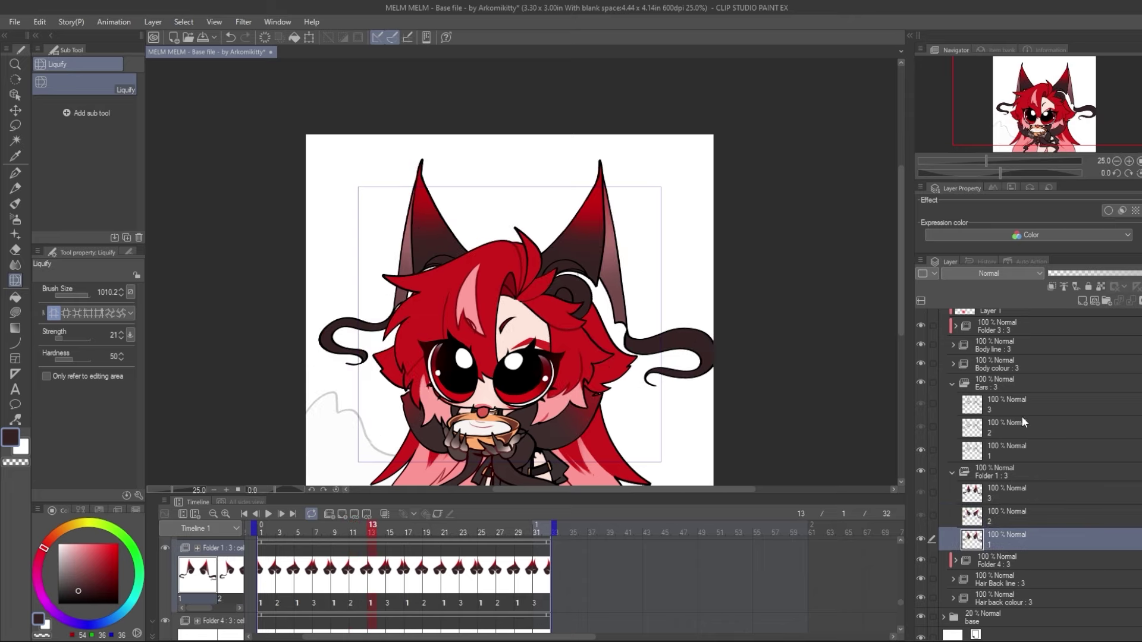
pyautogui.click(1015, 497)
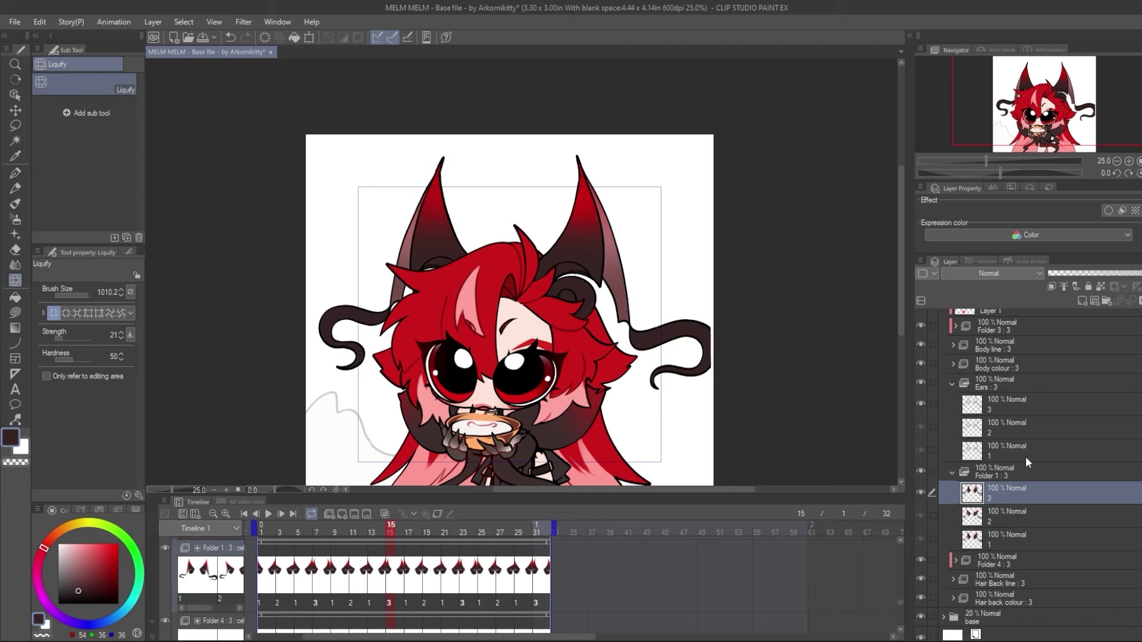
# Switch to the G-pen and save the animation file
pyautogui.moveTo(985, 160); pyautogui.dragTo(1019, 131)
pyautogui.click(15, 173)
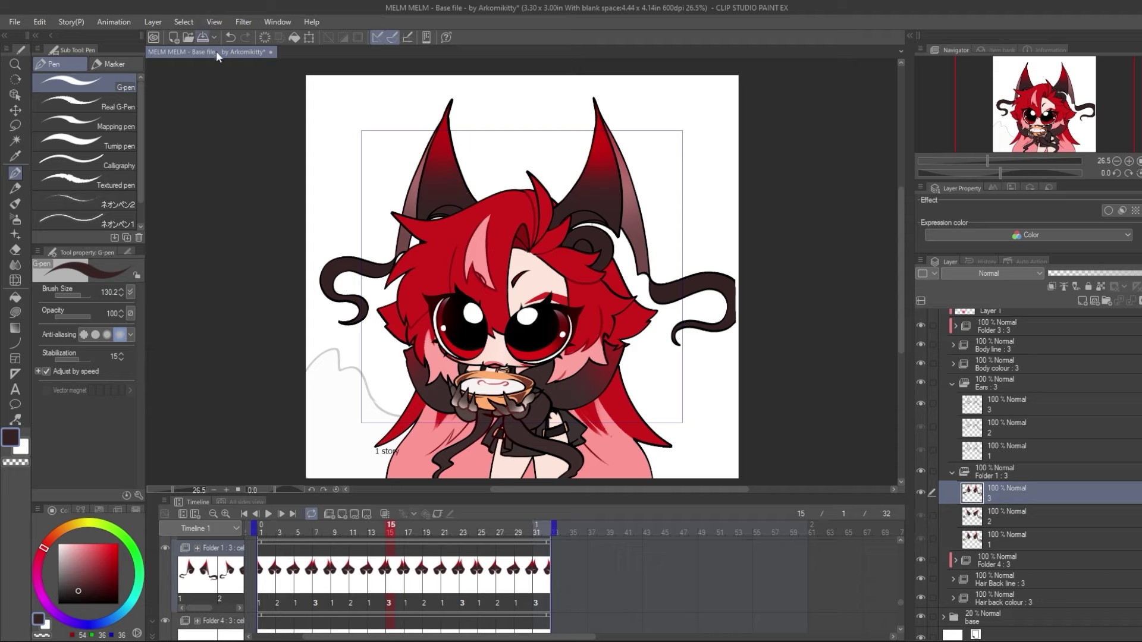
pyautogui.hotkey('ctrl', 's')
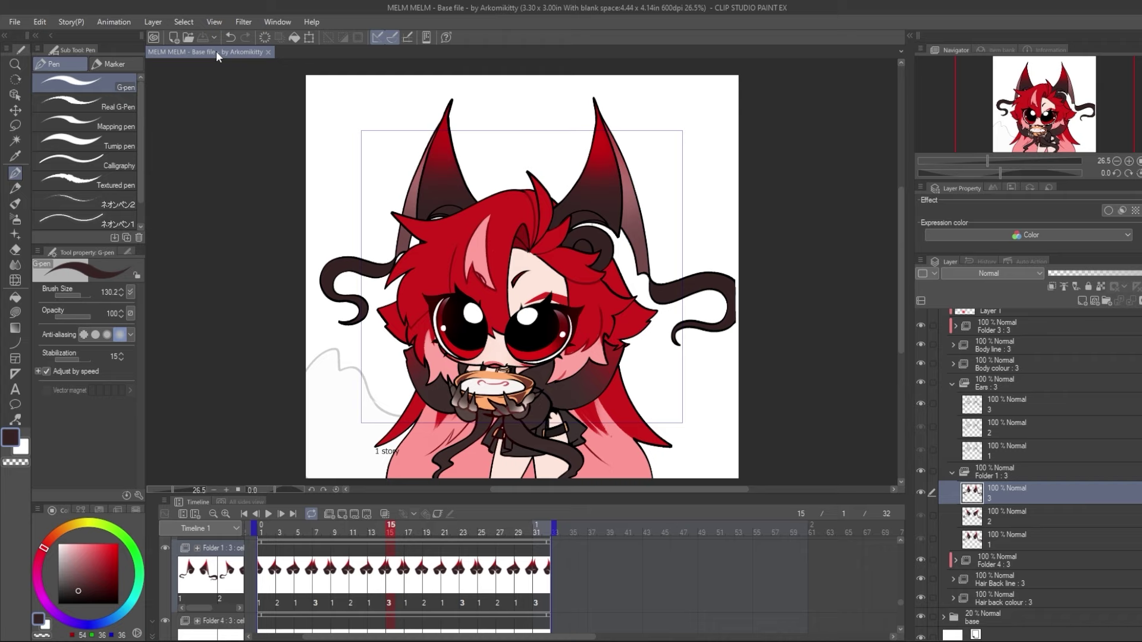
# Collapse the Folder 1 and Ears folders, preview the animation, and return to frame 1
pyautogui.click(953, 467)
pyautogui.click(955, 446)
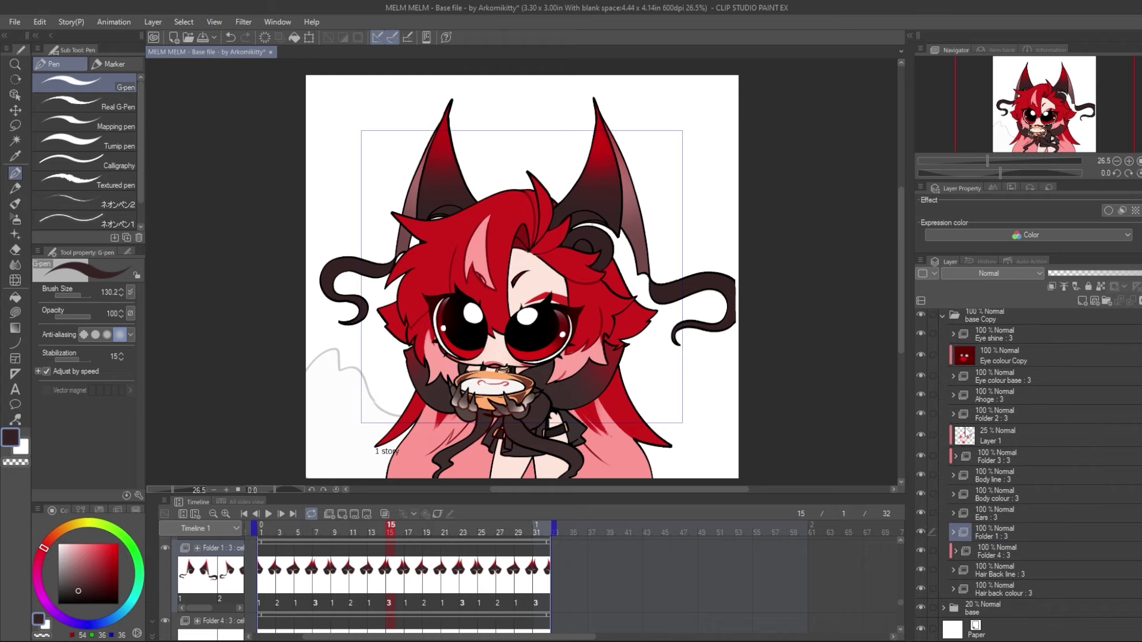
pyautogui.click(268, 514)
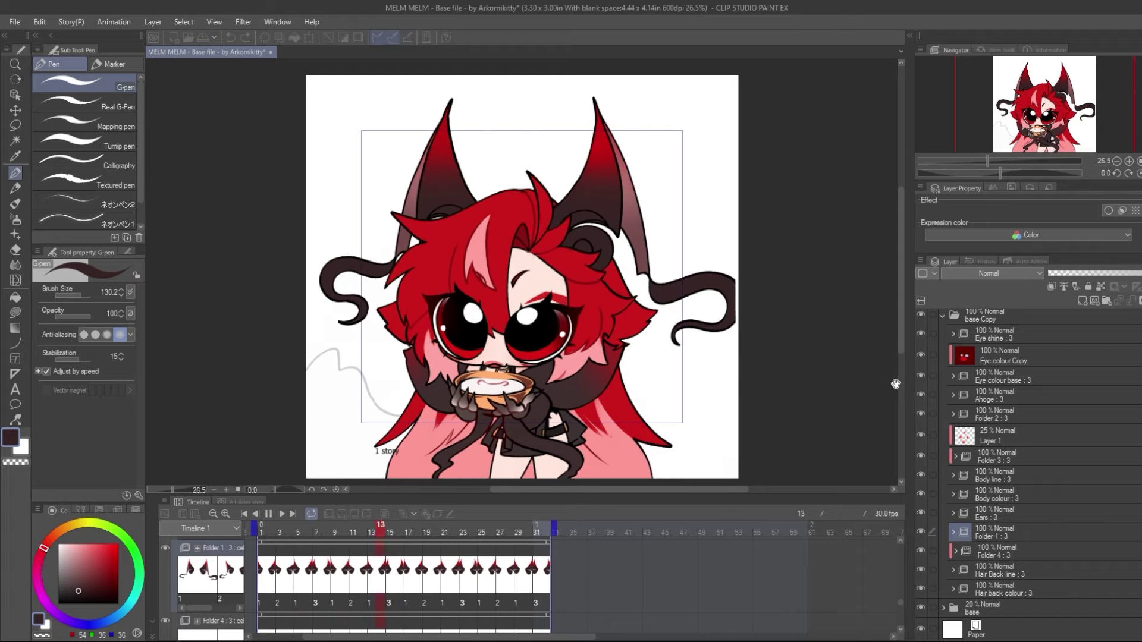
pyautogui.click(261, 528)
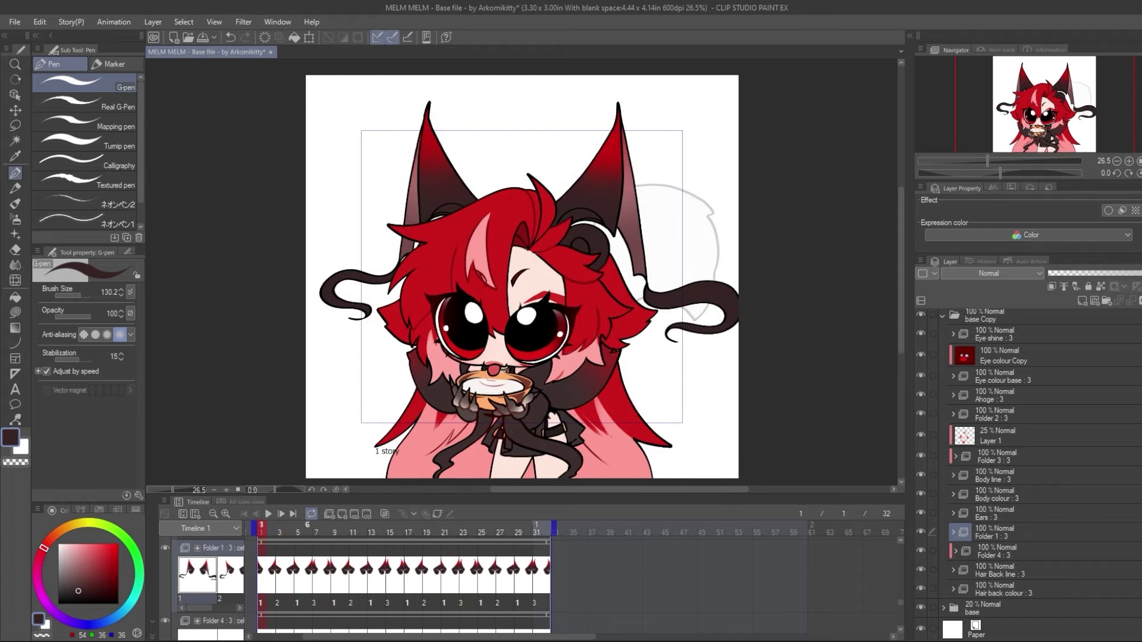
# Expand the Hair Back line and Hair back colour folders and select cel 2 in both
pyautogui.click(953, 569)
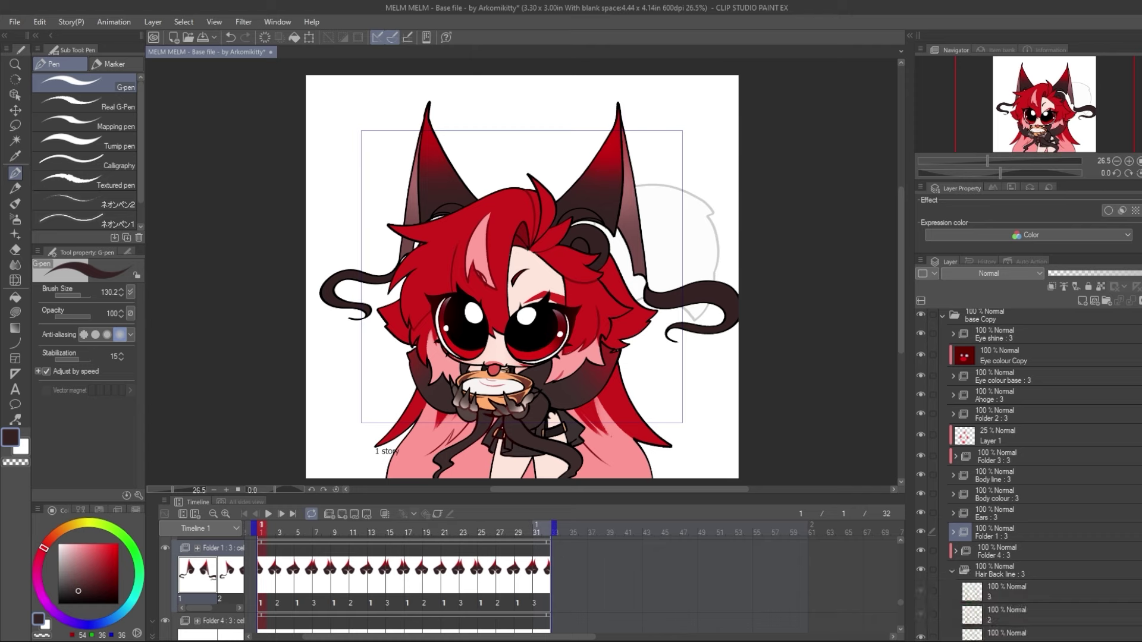
pyautogui.scroll(-3, 1011, 475)
pyautogui.click(1001, 587)
pyautogui.click(1001, 565)
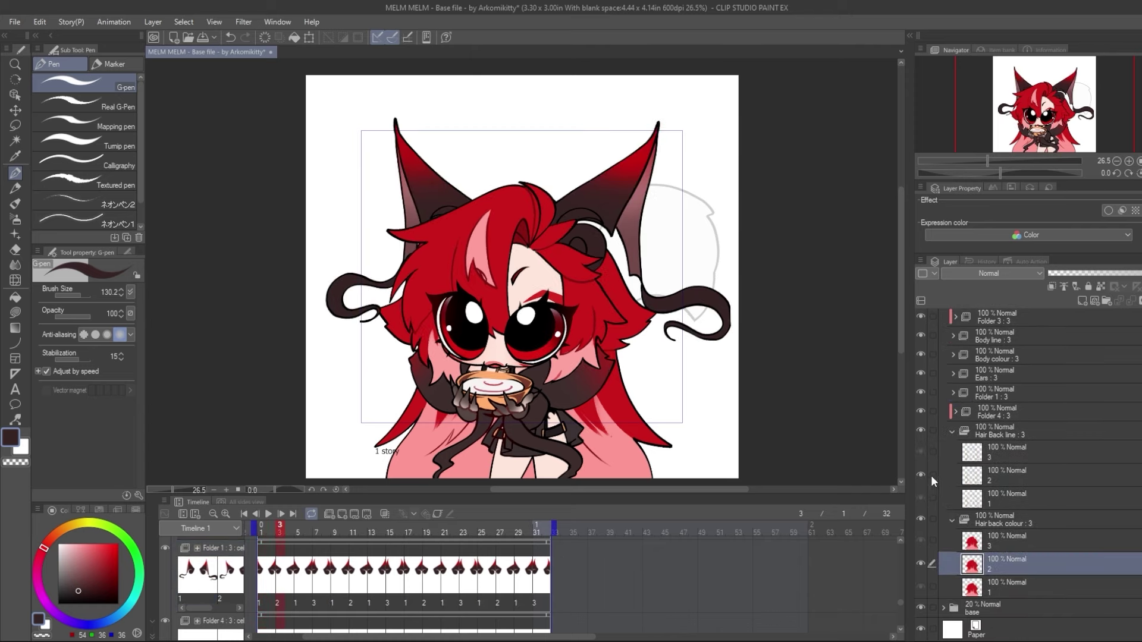
pyautogui.click(931, 474)
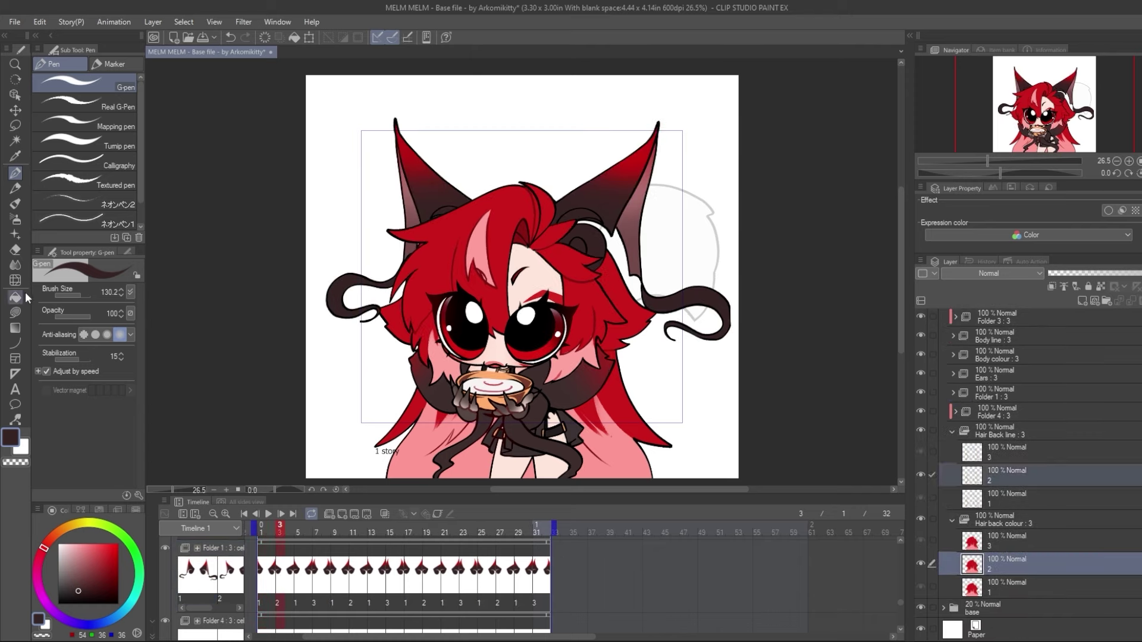
# Liquify both sides of the back hair inward on cel 2 with a brush size of 2000
pyautogui.click(16, 281)
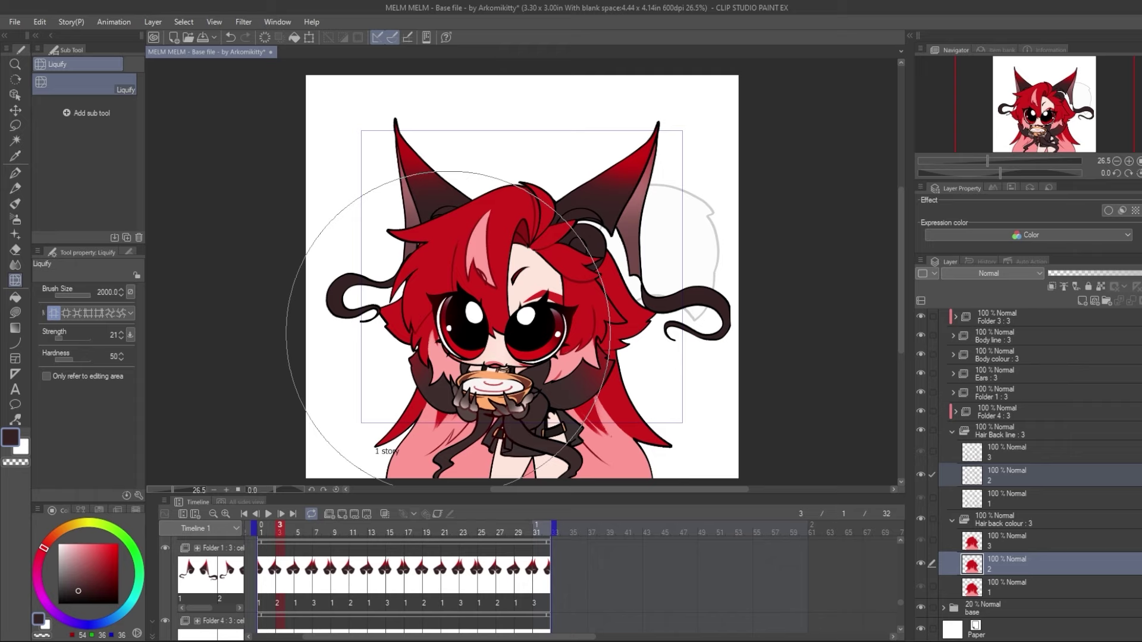
pyautogui.moveTo(987, 161); pyautogui.dragTo(1001, 132)
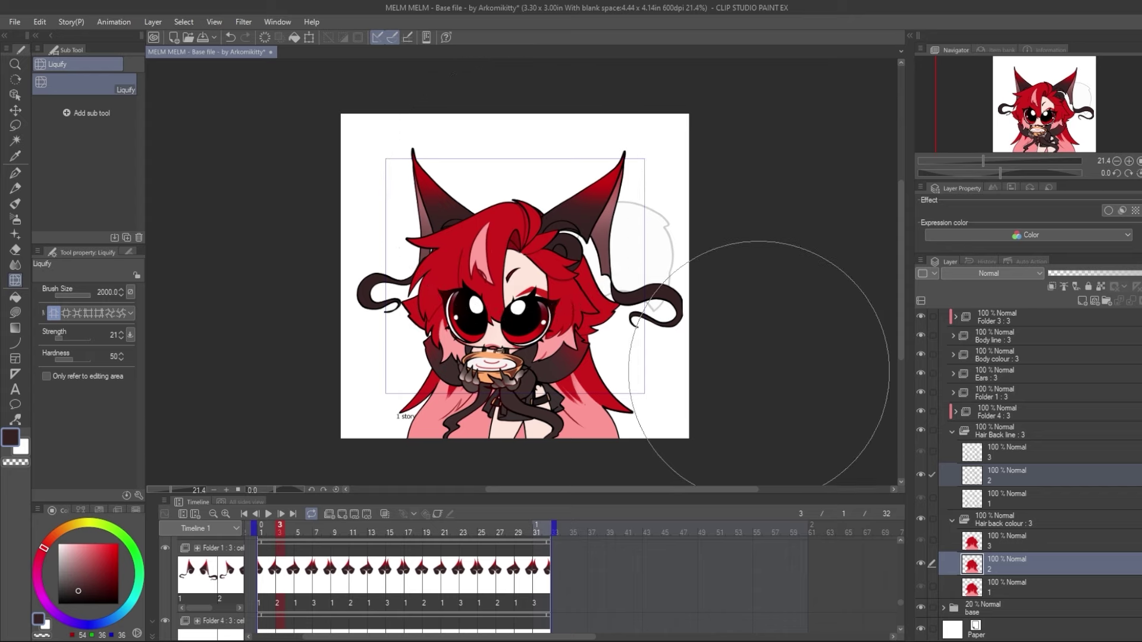
pyautogui.moveTo(1084, 112); pyautogui.dragTo(1085, 128)
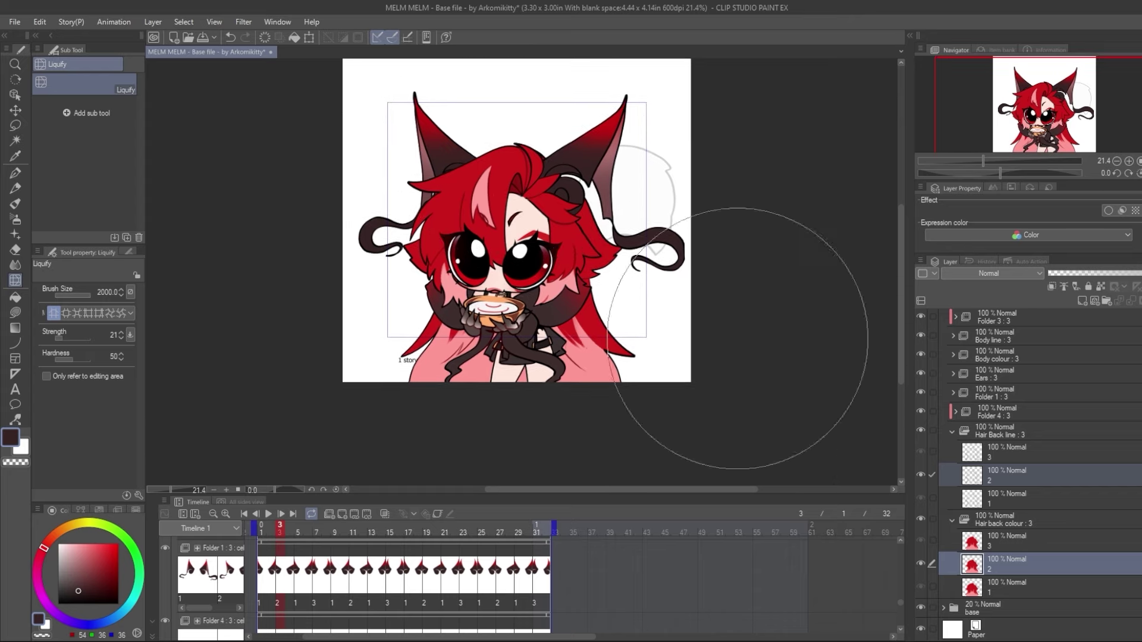
pyautogui.moveTo(613, 417)
pyautogui.mouseDown()
pyautogui.moveTo(731, 392)
pyautogui.moveTo(683, 398)
pyautogui.mouseUp()
pyautogui.moveTo(307, 381)
pyautogui.mouseDown()
pyautogui.moveTo(399, 408)
pyautogui.moveTo(283, 398)
pyautogui.moveTo(334, 402)
pyautogui.mouseUp()
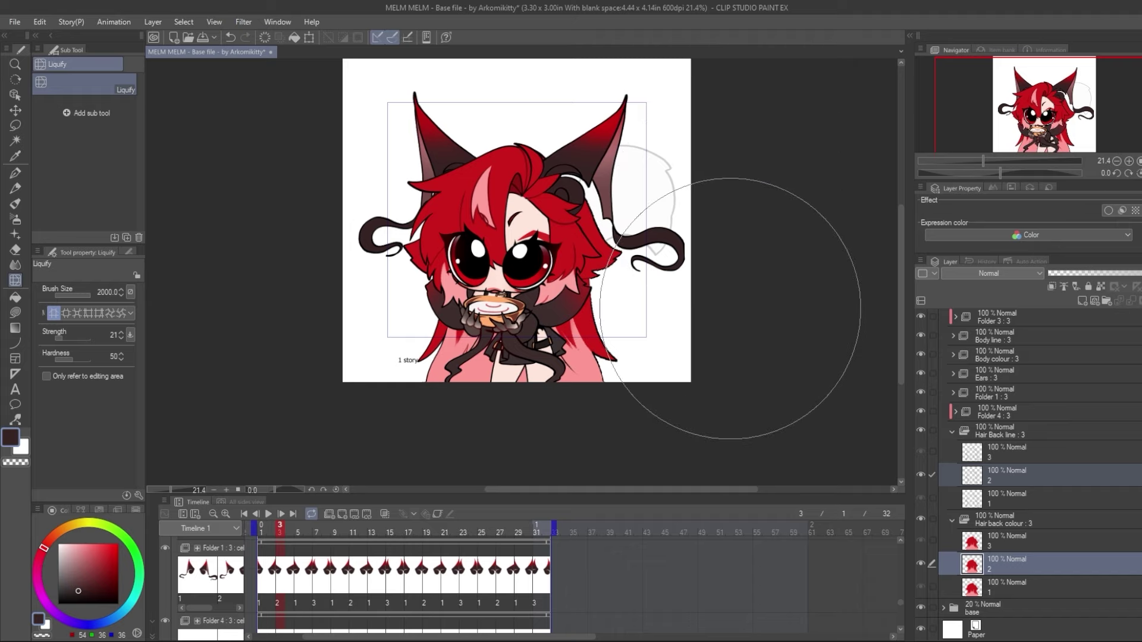
# Nudge the left edge of the back hair outward on cel 2 with an 851.6 brush, and set the brush size back to 2000
pyautogui.moveTo(90, 294); pyautogui.dragTo(87, 296)
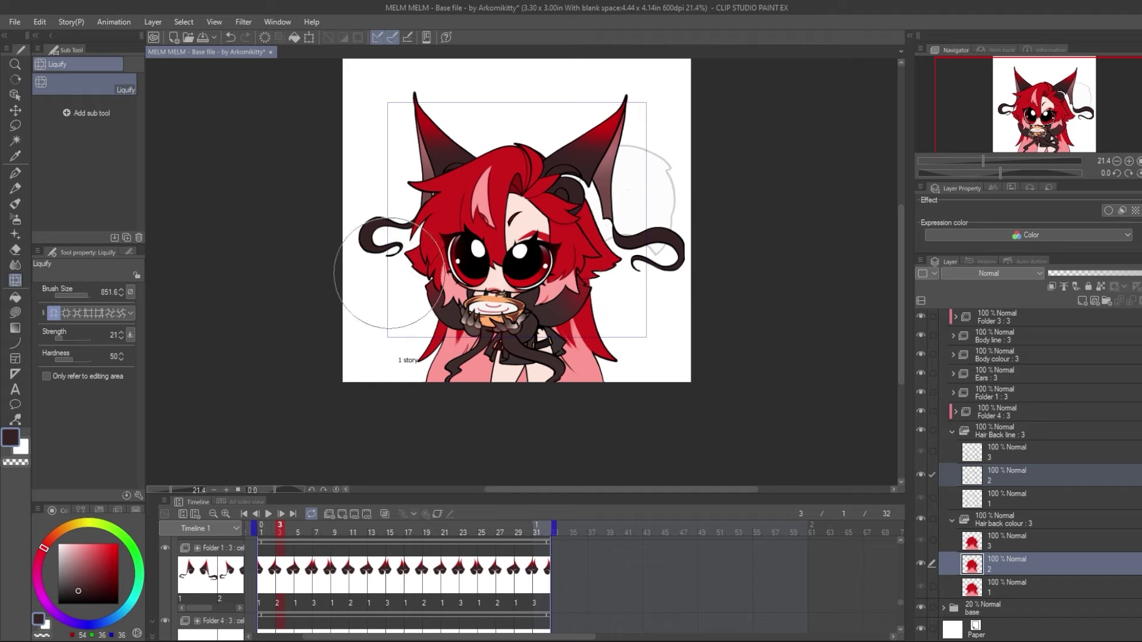
pyautogui.moveTo(389, 273)
pyautogui.mouseDown()
pyautogui.moveTo(345, 230)
pyautogui.moveTo(358, 273)
pyautogui.mouseUp()
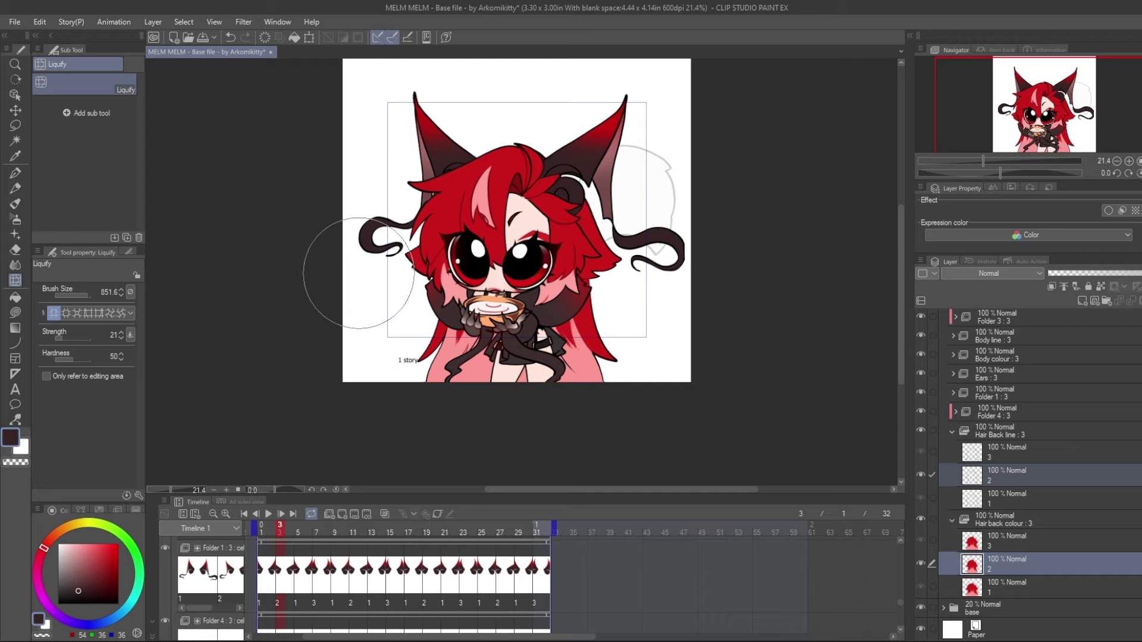
pyautogui.moveTo(80, 297); pyautogui.dragTo(94, 294)
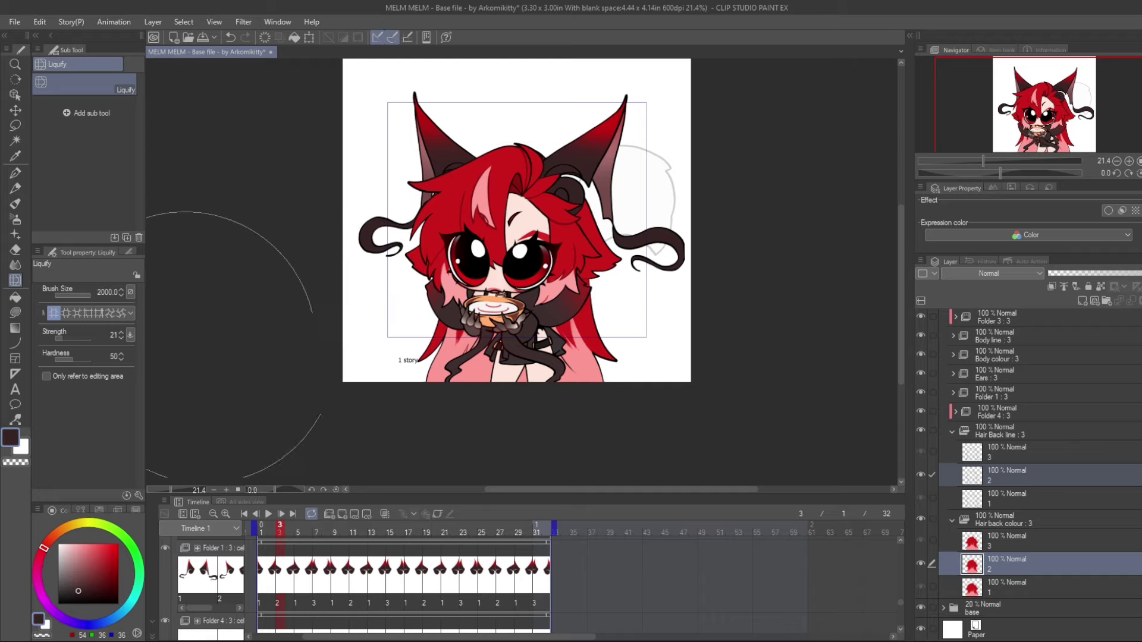
# Liquify both sides of the back hair outward on cel 3 of the Hair Back line and colour folders, and reduce the brush size to 851.6
pyautogui.click(1034, 538)
pyautogui.click(931, 451)
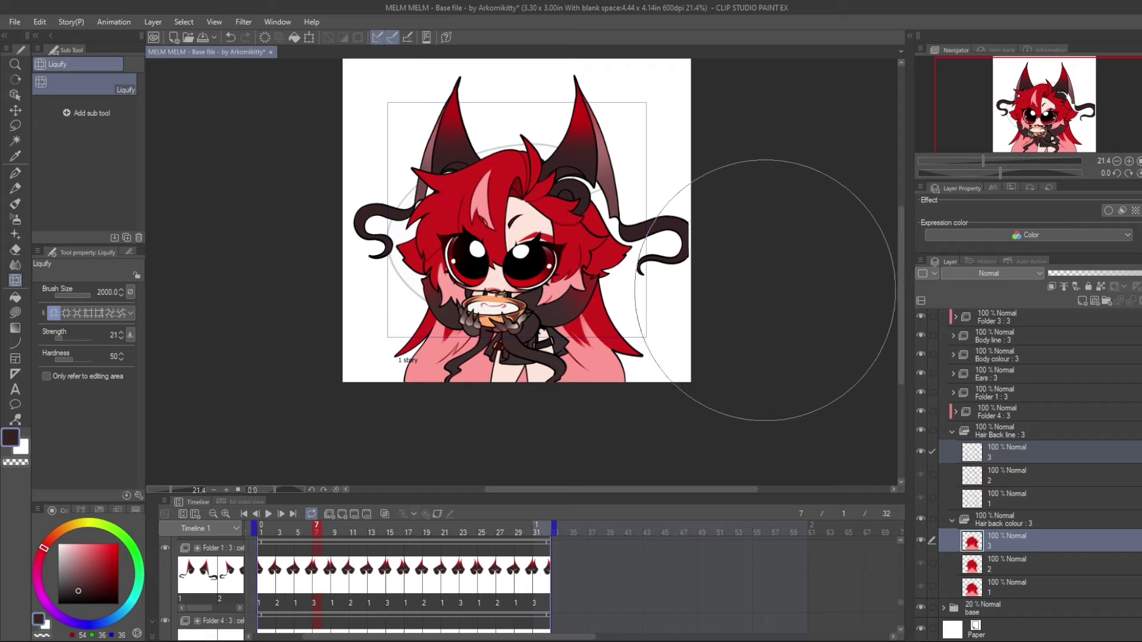
pyautogui.moveTo(540, 370); pyautogui.dragTo(701, 356)
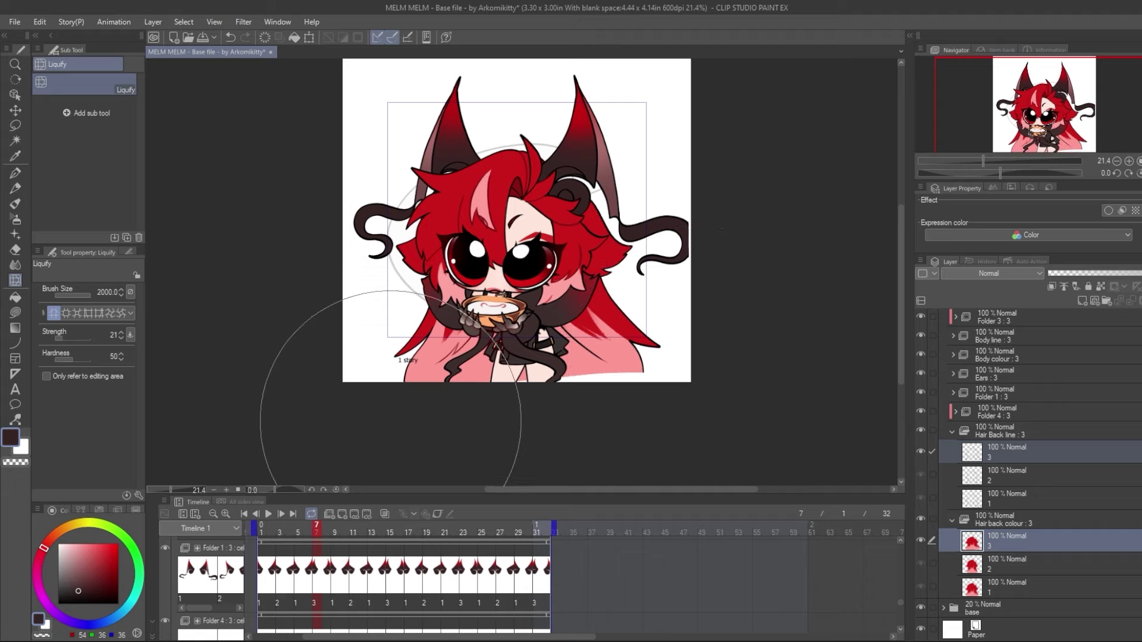
pyautogui.moveTo(357, 434)
pyautogui.mouseDown()
pyautogui.moveTo(331, 420)
pyautogui.moveTo(324, 364)
pyautogui.mouseUp()
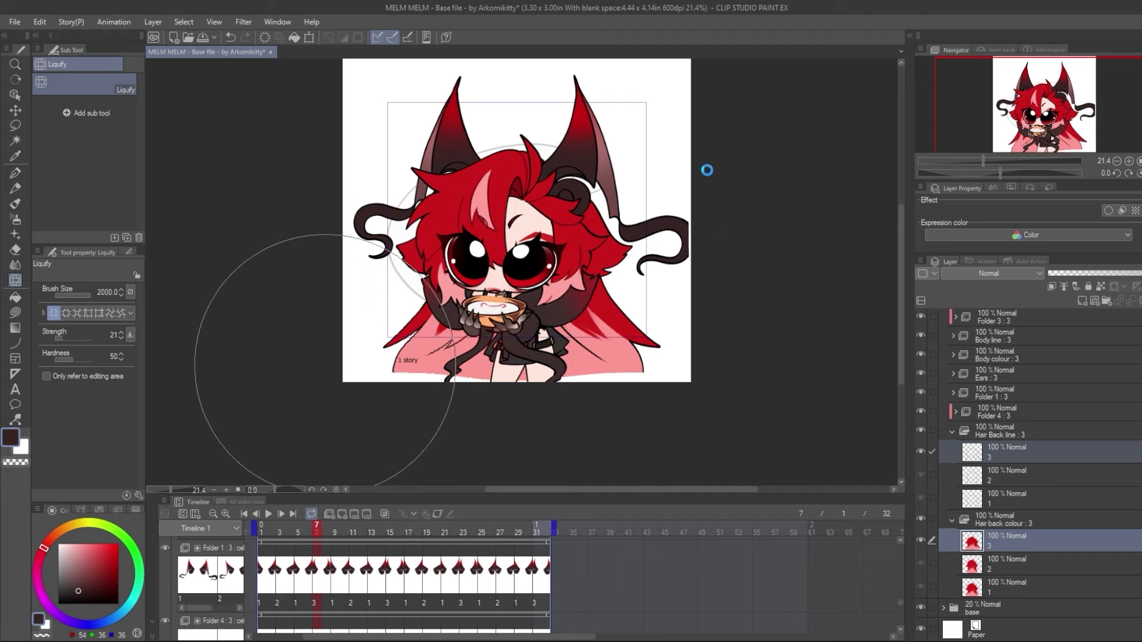
pyautogui.moveTo(92, 292); pyautogui.dragTo(88, 295)
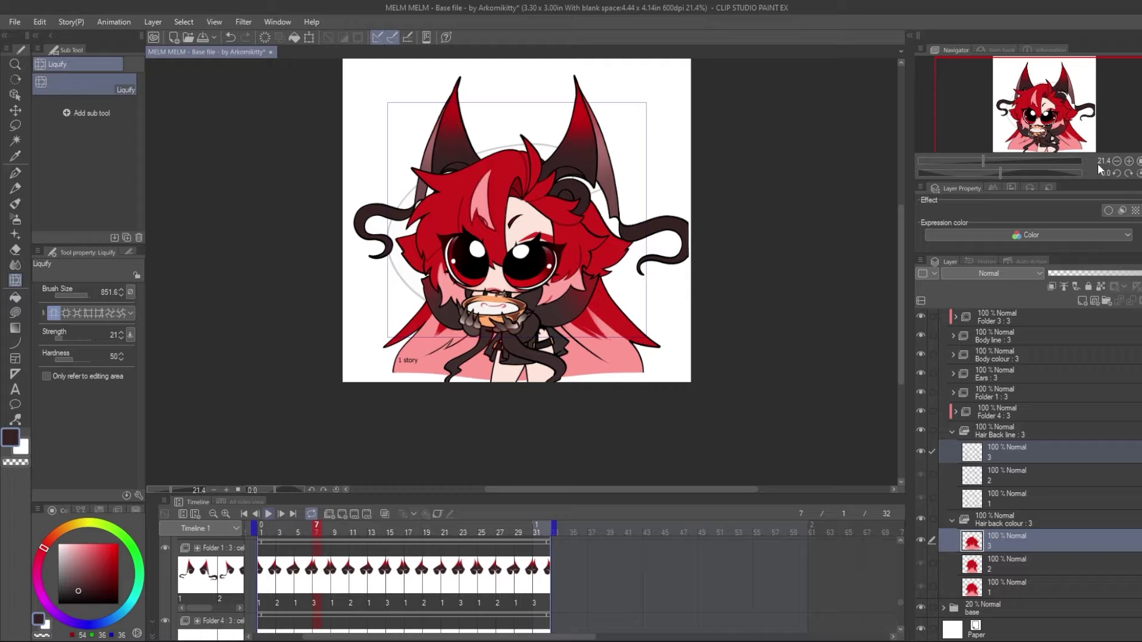
# Fit the canvas in view, preview the animation, and return to frame 1
pyautogui.hotkey('ctrl', '0')
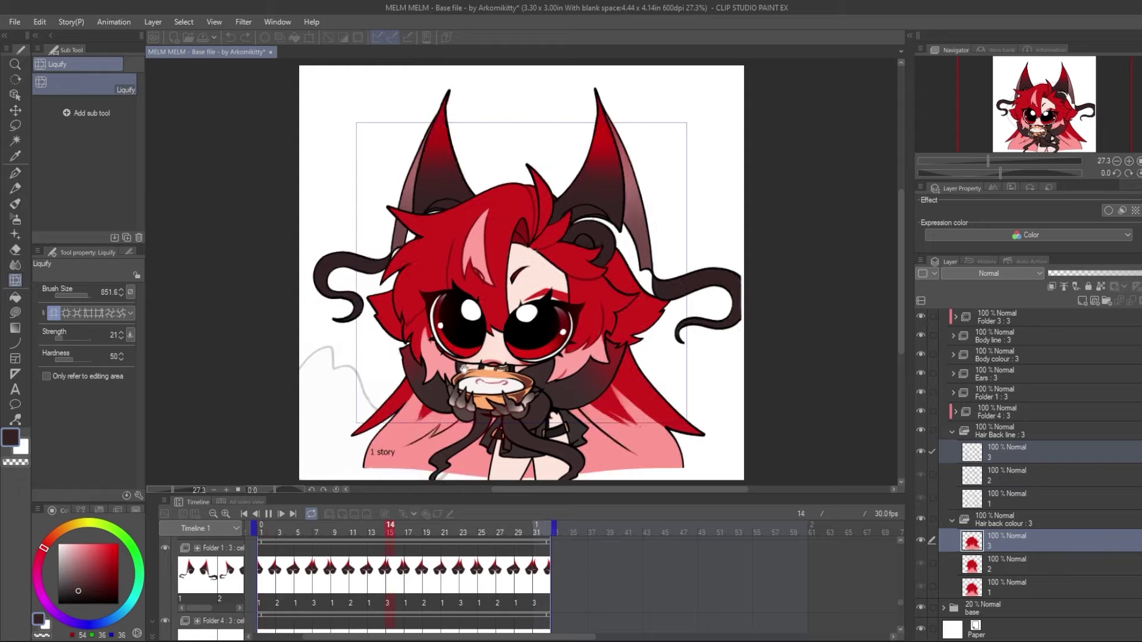
pyautogui.click(269, 514)
pyautogui.click(244, 513)
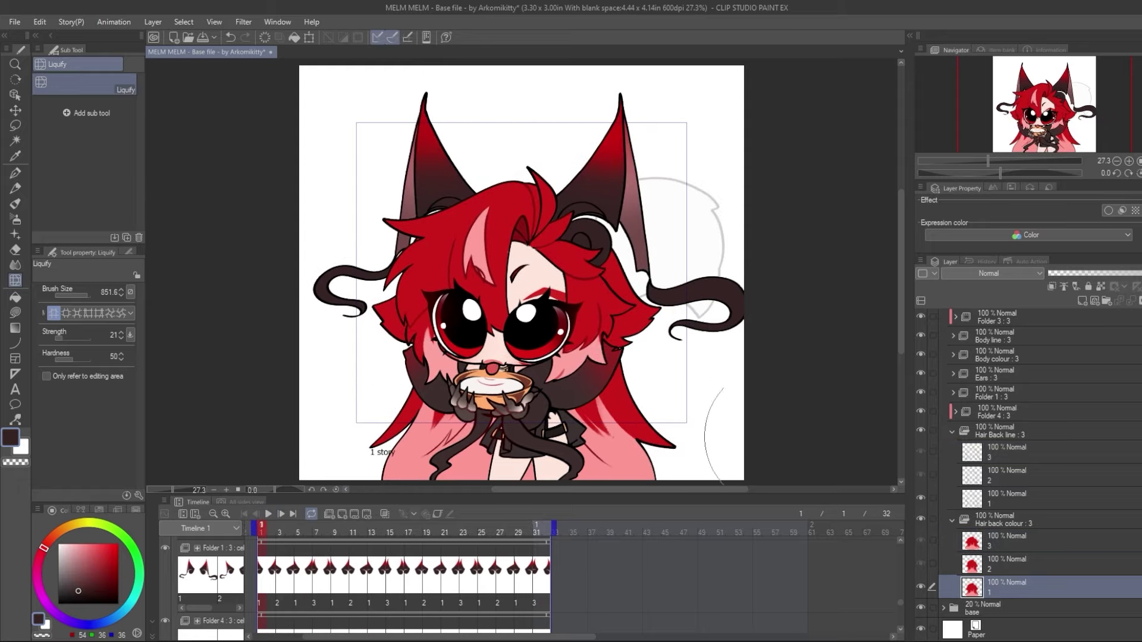
# Collapse both back hair folders and the base Copy folder, including the base Copy track in the timeline
pyautogui.click(951, 519)
pyautogui.click(950, 503)
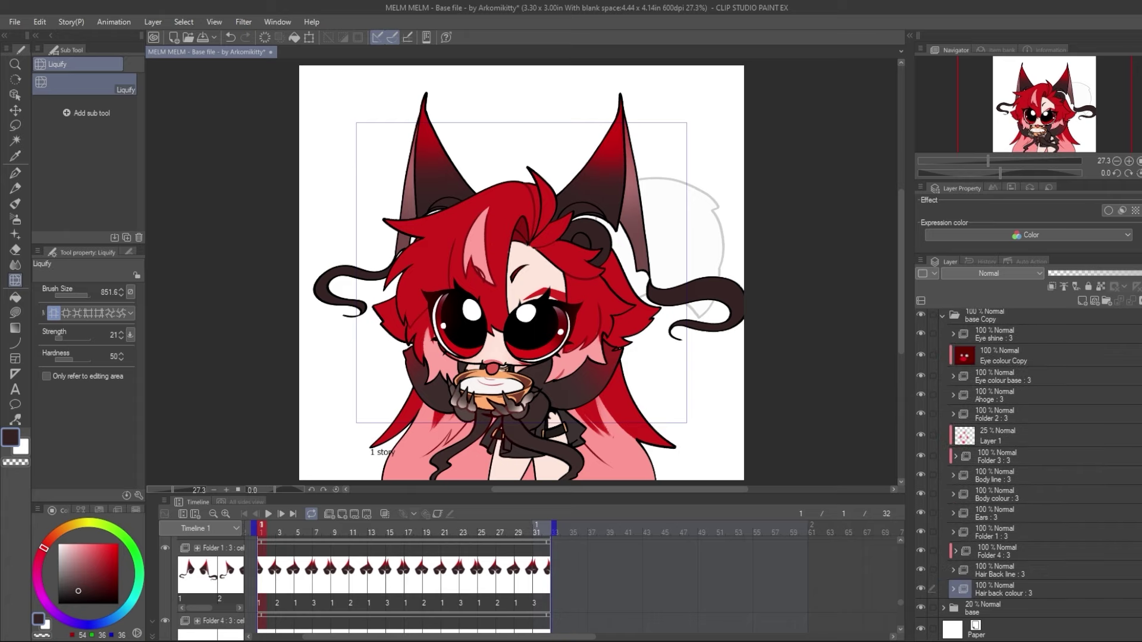
pyautogui.scroll(1, 1028, 476)
pyautogui.click(942, 340)
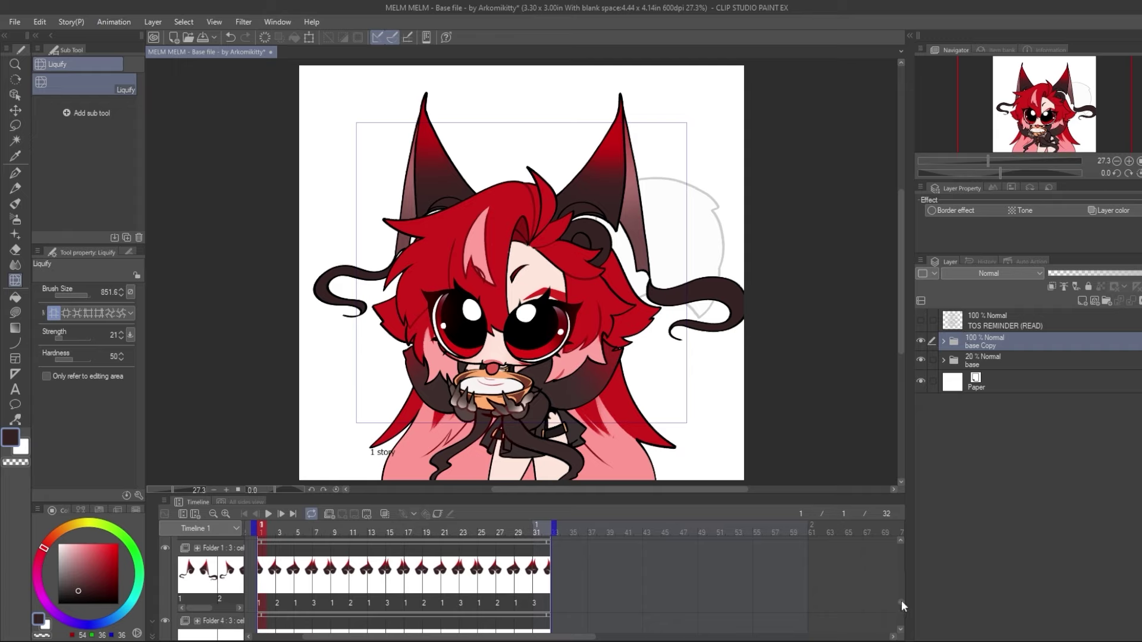
pyautogui.moveTo(900, 601); pyautogui.dragTo(904, 540)
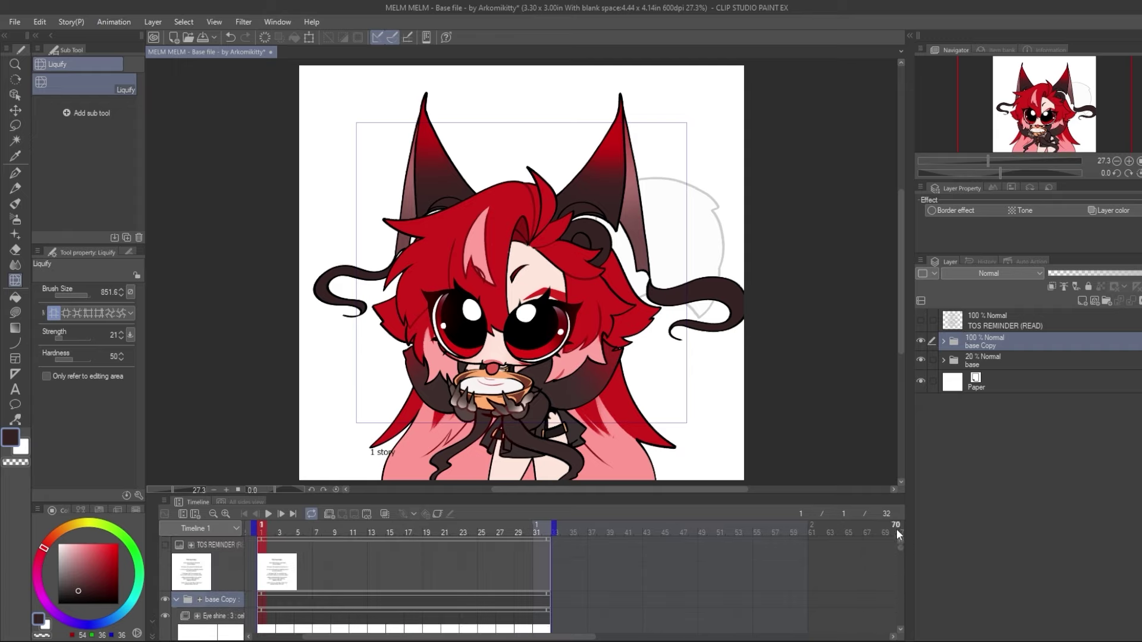
pyautogui.click(175, 599)
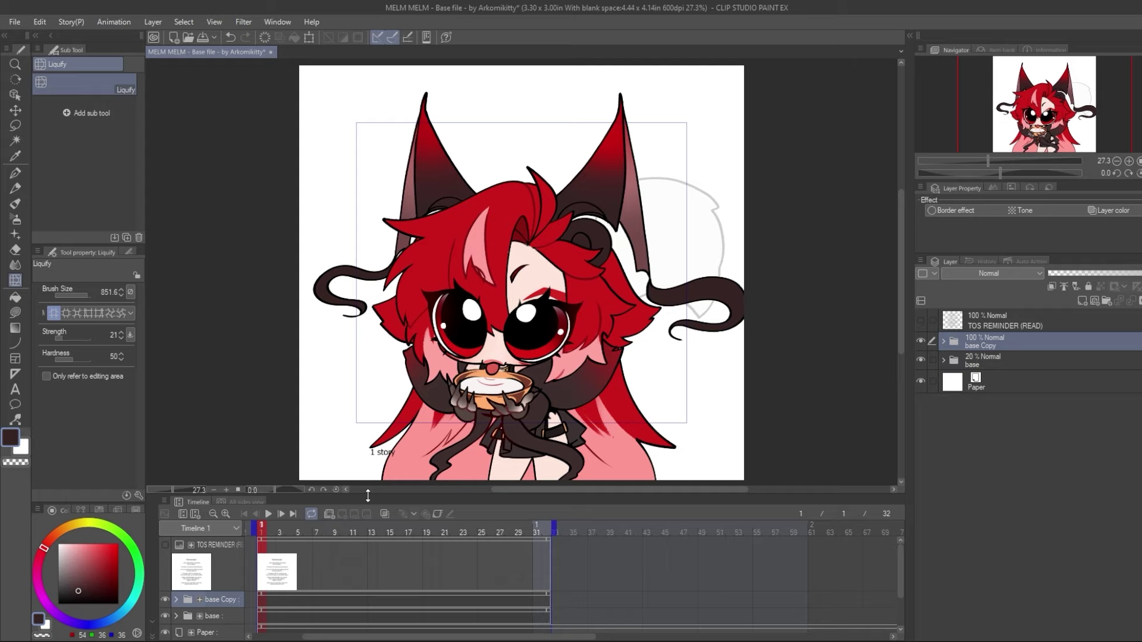
# Create a new animation folder above base Copy, and lower the base Copy folder's opacity to 21%
pyautogui.click(329, 514)
pyautogui.click(1009, 361)
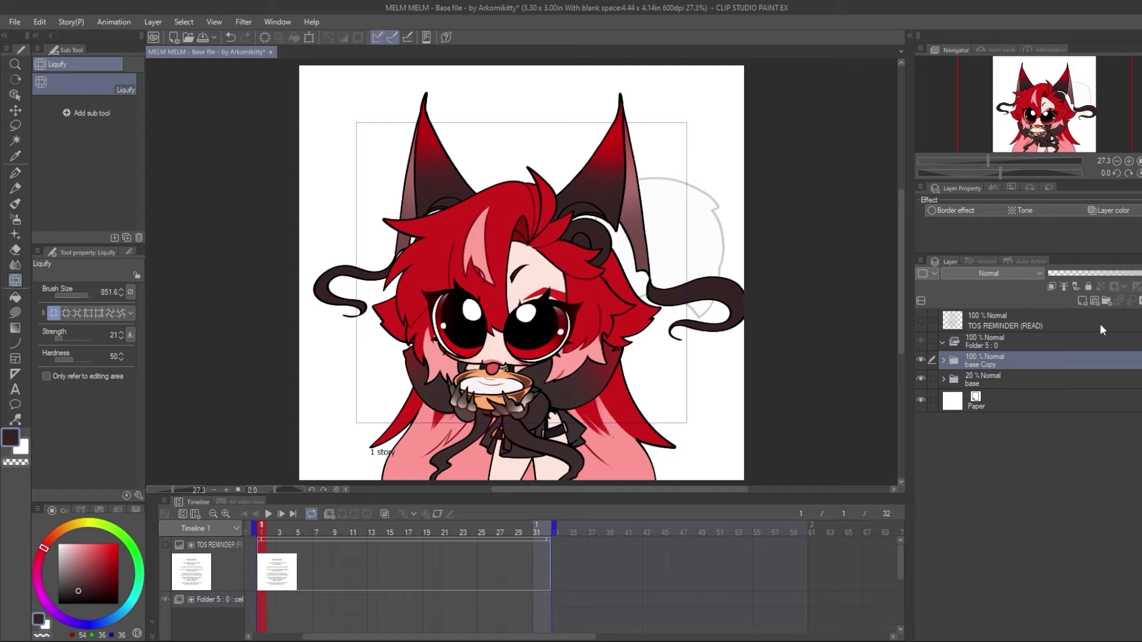
pyautogui.click(1082, 274)
pyautogui.moveTo(1055, 273); pyautogui.dragTo(1065, 277)
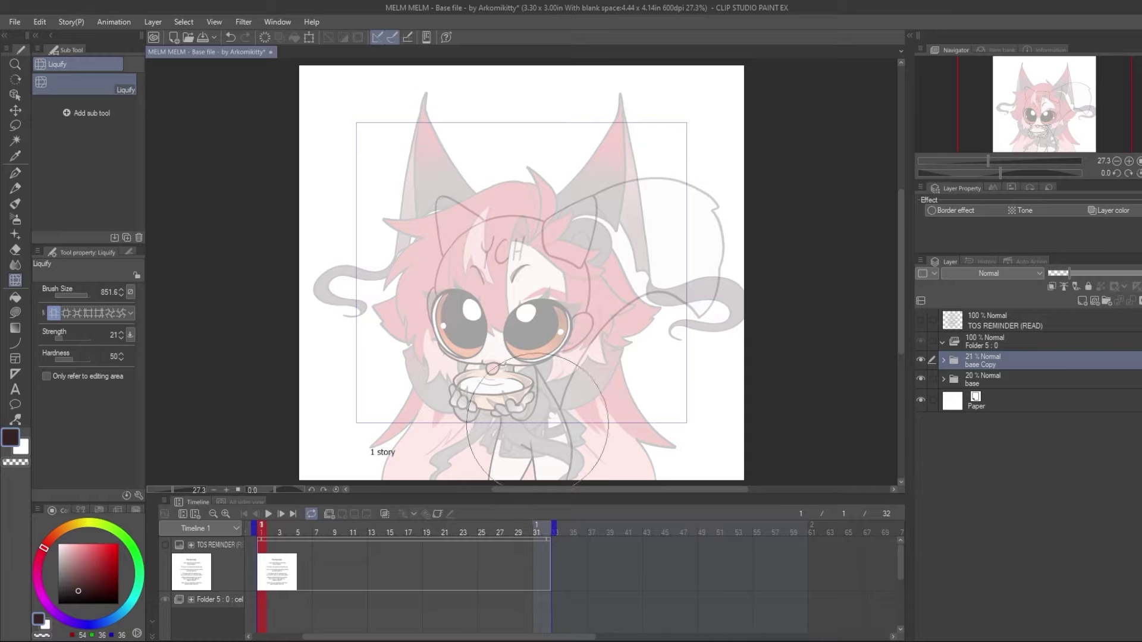
# Add eight blank cels to the new animation folder, one every four frames from frame 1 to frame 29
pyautogui.click(263, 611)
pyautogui.scroll(-2, 901, 553)
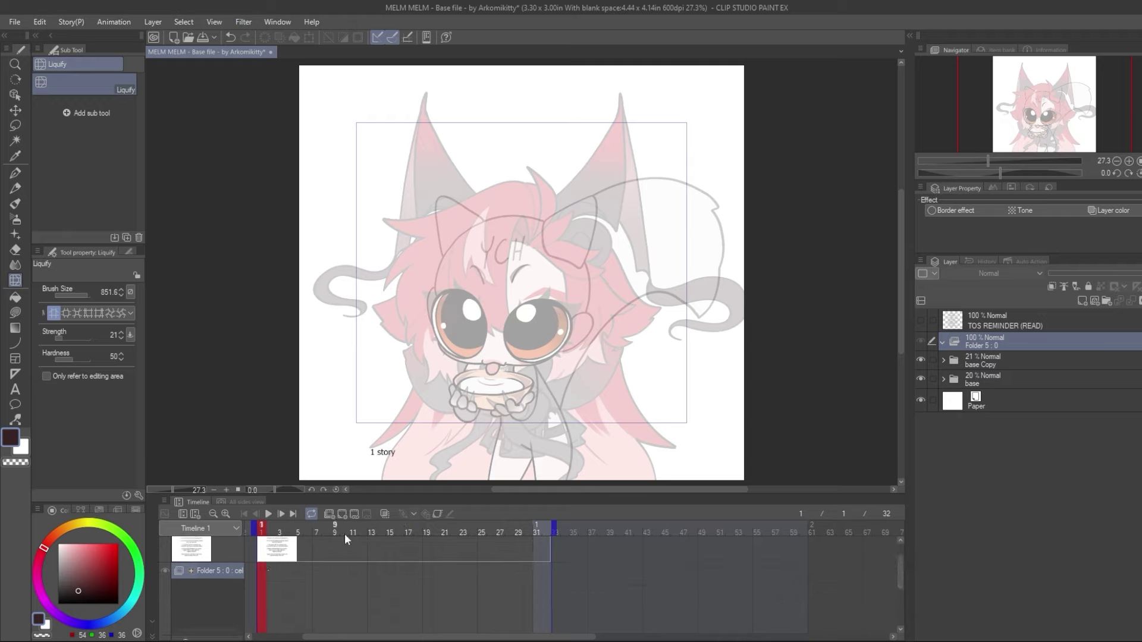
pyautogui.click(342, 514)
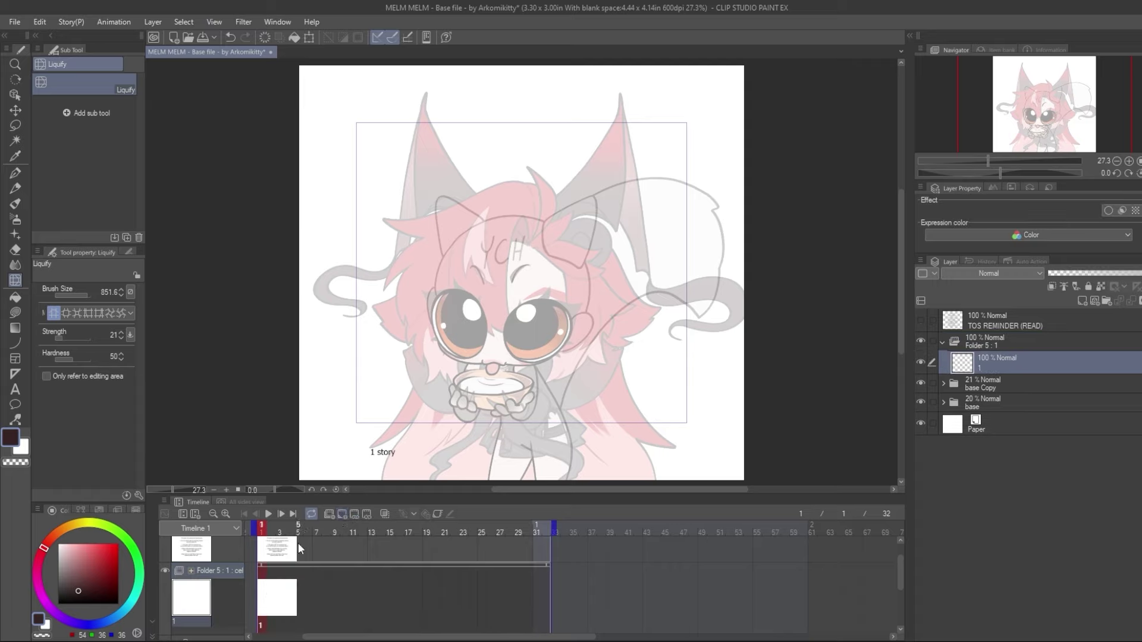
pyautogui.click(298, 577)
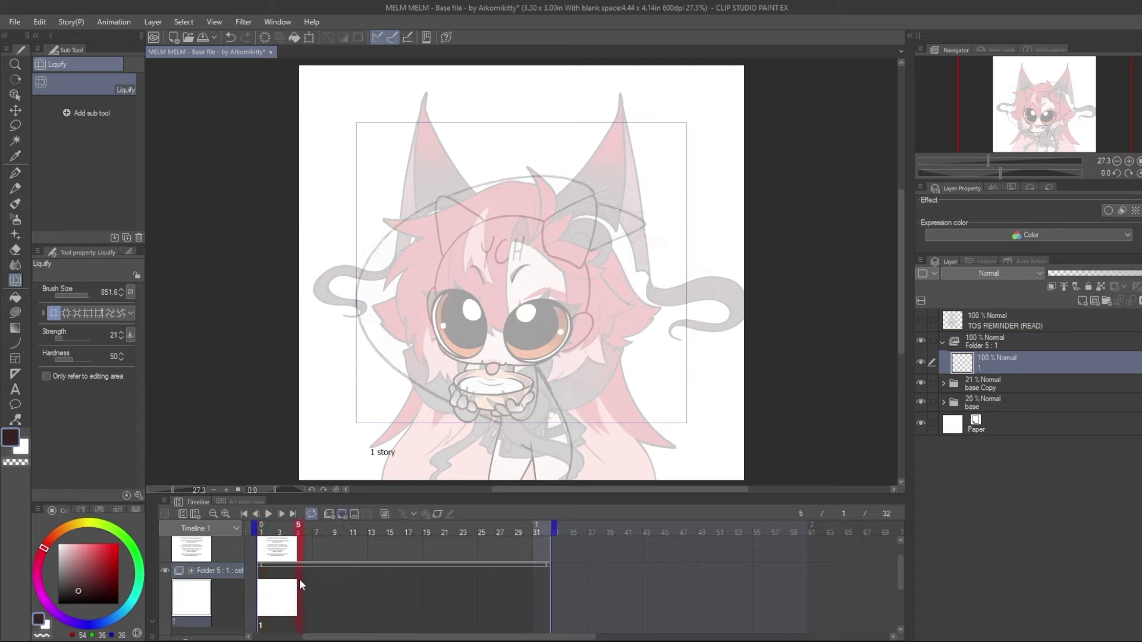
pyautogui.click(342, 514)
pyautogui.click(343, 514)
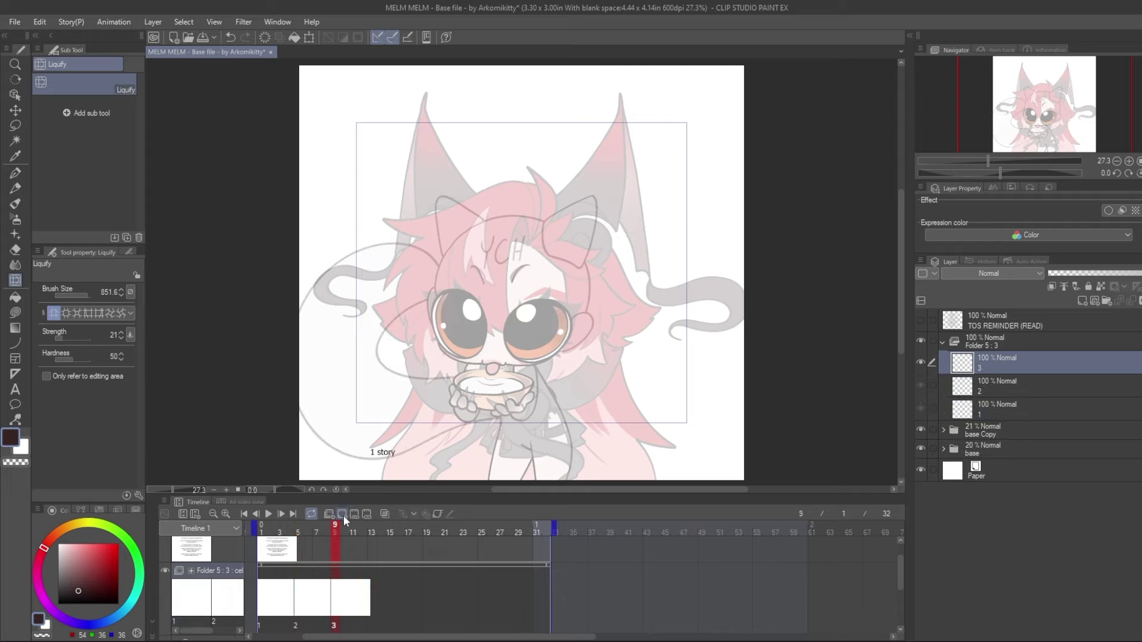
pyautogui.click(344, 514)
pyautogui.click(343, 513)
pyautogui.click(342, 515)
pyautogui.click(341, 516)
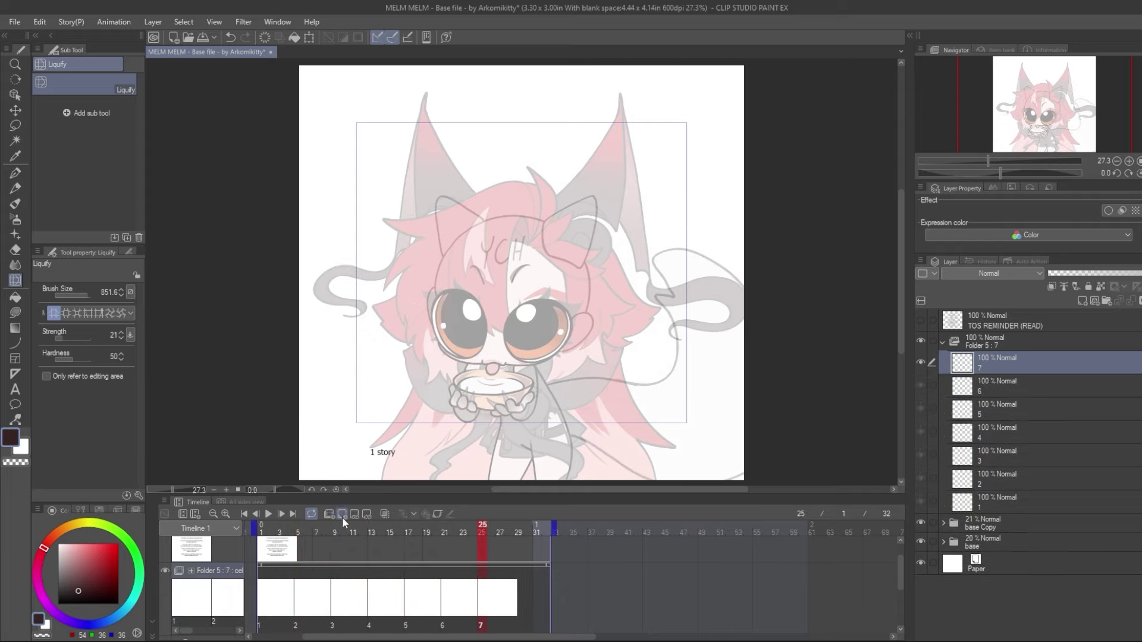
pyautogui.click(343, 519)
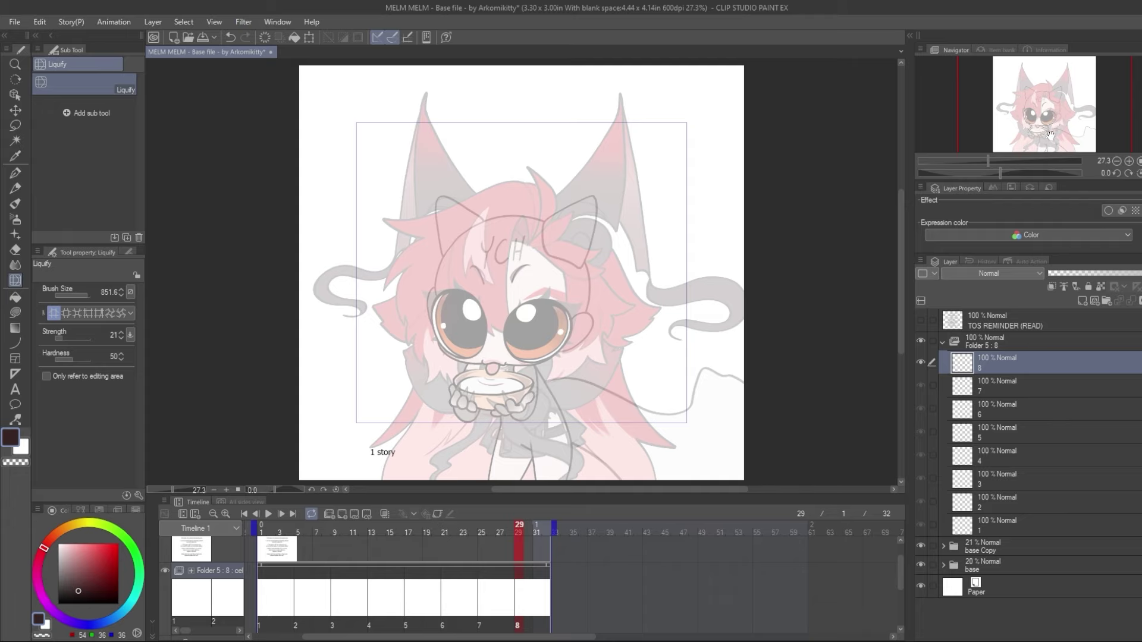
# Set up the Design pencil 2 with a brush size of 8.0 and black as the drawing colour
pyautogui.moveTo(1054, 135); pyautogui.dragTo(1063, 130)
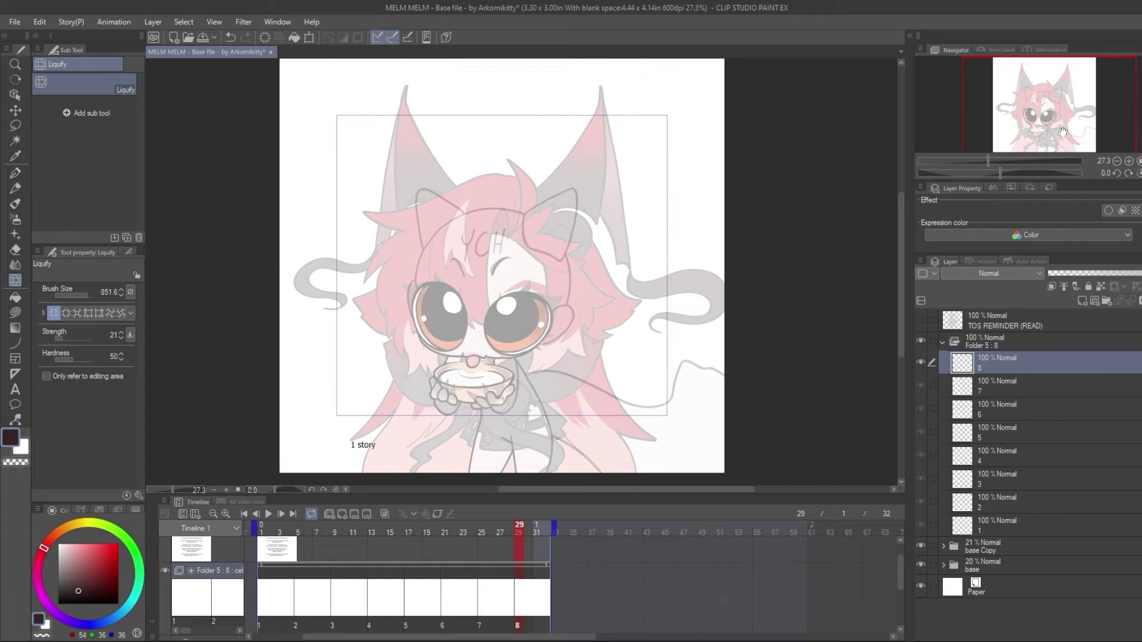
pyautogui.click(15, 188)
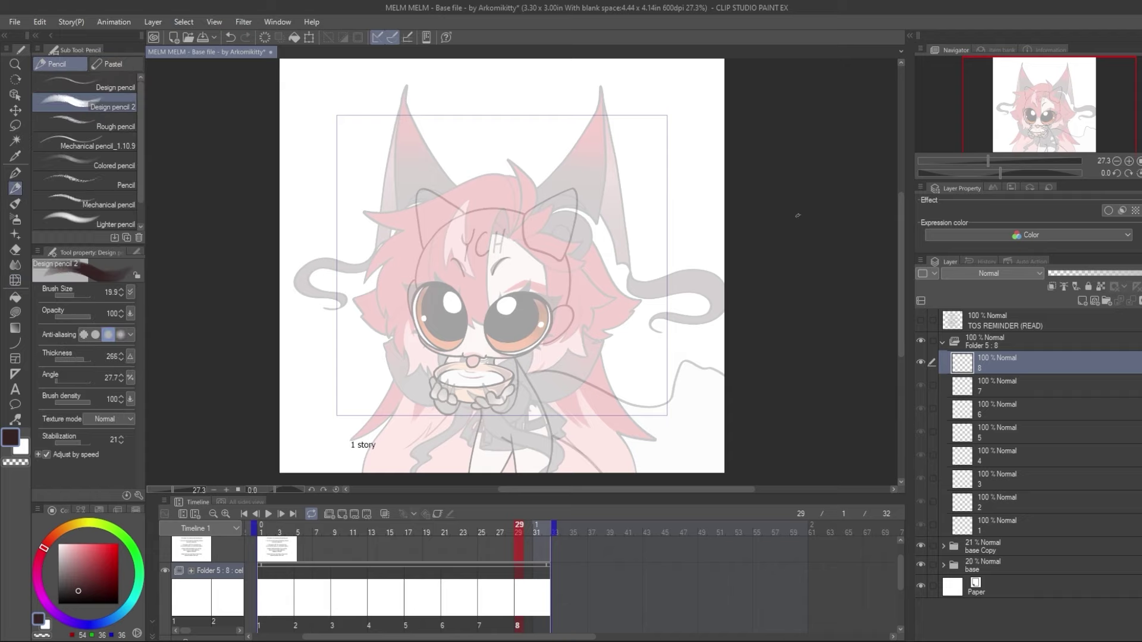
pyautogui.moveTo(1082, 131); pyautogui.dragTo(1096, 156)
pyautogui.moveTo(990, 162); pyautogui.dragTo(992, 160)
pyautogui.moveTo(1047, 98); pyautogui.dragTo(1059, 114)
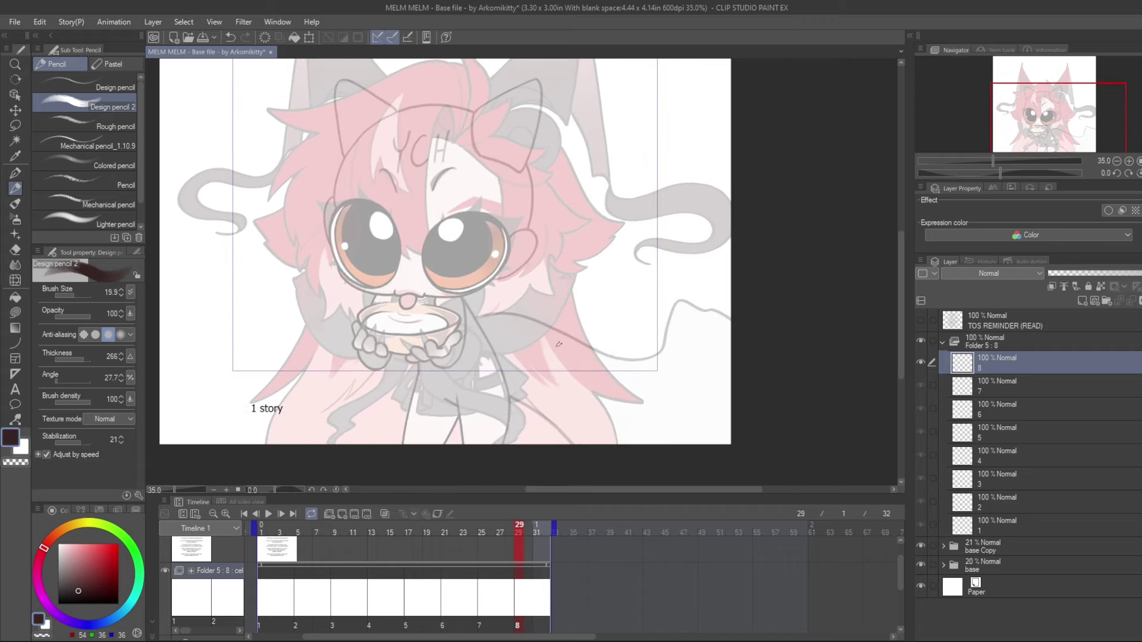
pyautogui.moveTo(121, 295); pyautogui.dragTo(120, 294)
pyautogui.click(118, 604)
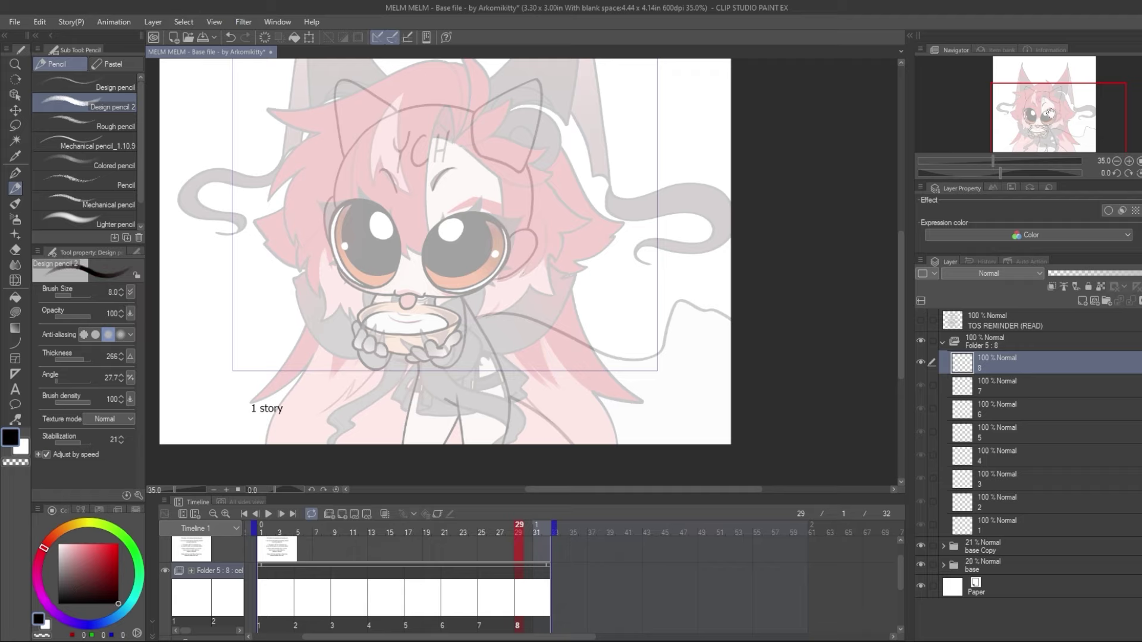
pyautogui.moveTo(433, 333); pyautogui.dragTo(422, 359)
pyautogui.moveTo(433, 418)
pyautogui.mouseDown()
pyautogui.moveTo(426, 408)
pyautogui.moveTo(463, 337)
pyautogui.moveTo(549, 341)
pyautogui.moveTo(604, 366)
pyautogui.moveTo(667, 354)
pyautogui.moveTo(714, 303)
pyautogui.moveTo(737, 387)
pyautogui.moveTo(685, 468)
pyautogui.moveTo(583, 479)
pyautogui.moveTo(448, 449)
pyautogui.moveTo(428, 418)
pyautogui.moveTo(447, 437)
pyautogui.mouseUp()
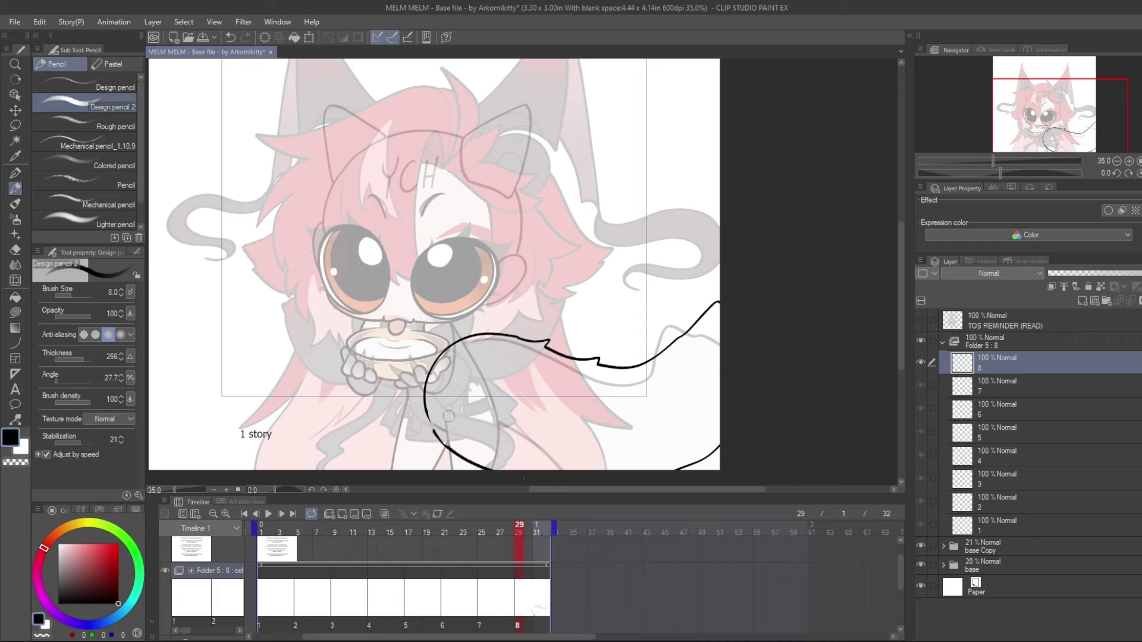
pyautogui.press('Delete')
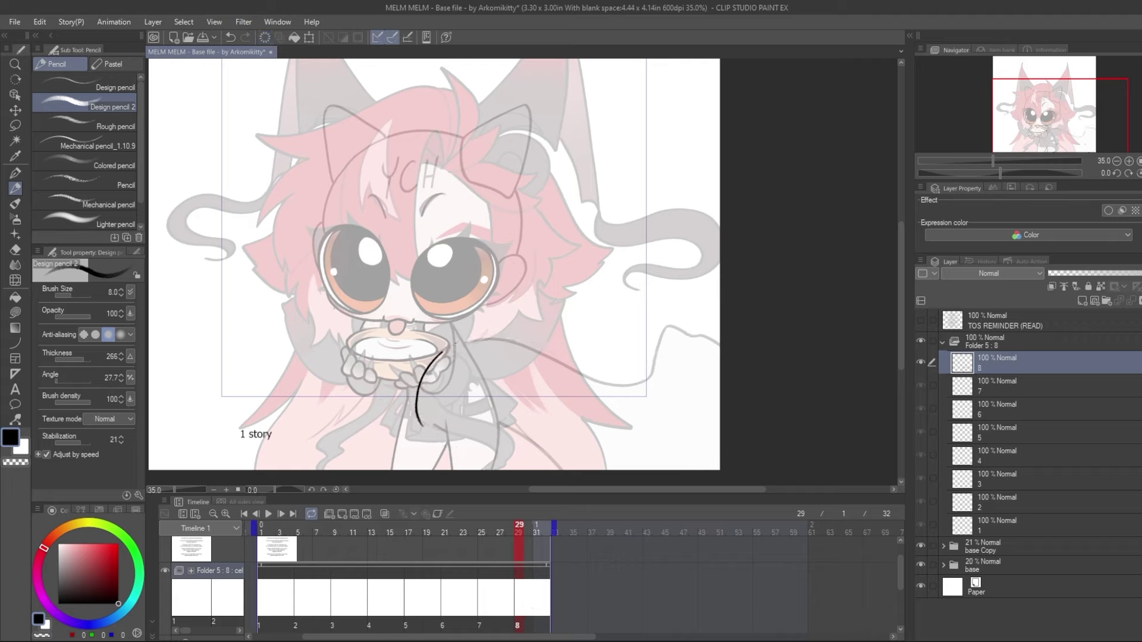
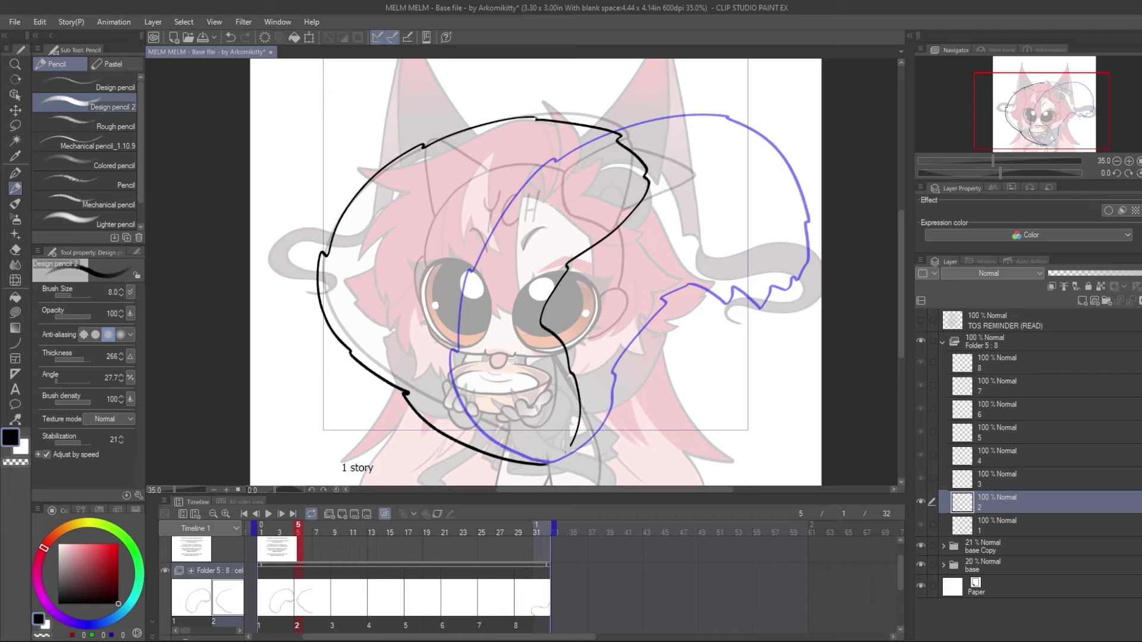
# Erase the lower inner edge of the tail outline on cel 2
pyautogui.moveTo(562, 291)
pyautogui.mouseDown()
pyautogui.moveTo(543, 320)
pyautogui.moveTo(571, 271)
pyautogui.mouseUp()
pyautogui.moveTo(532, 320)
pyautogui.mouseDown()
pyautogui.moveTo(579, 381)
pyautogui.moveTo(560, 456)
pyautogui.moveTo(585, 402)
pyautogui.mouseUp()
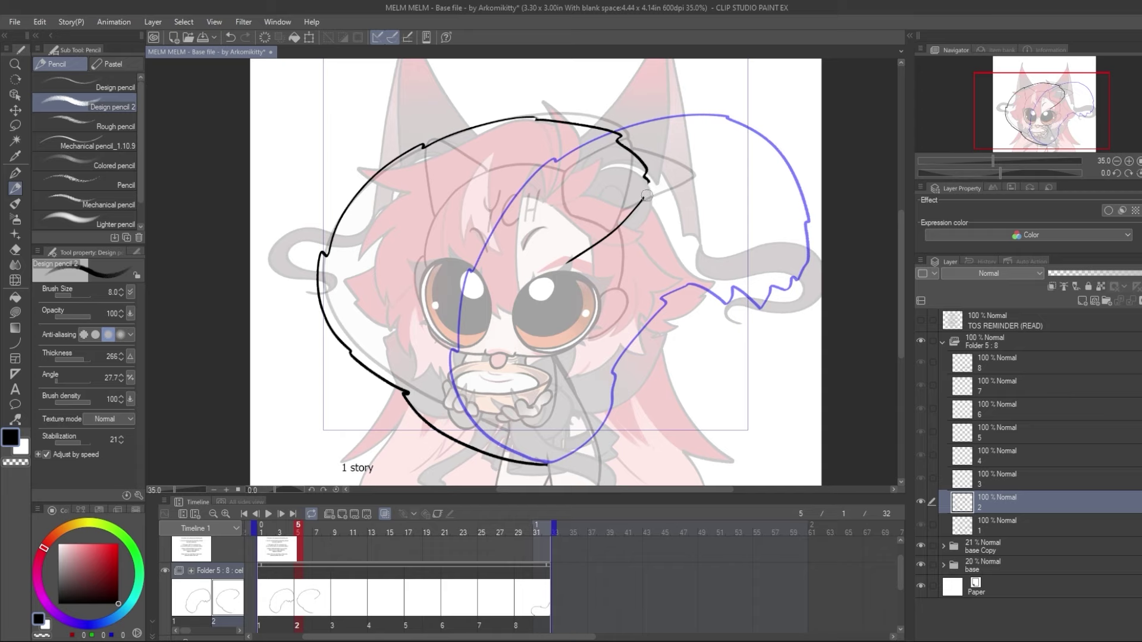
# Advance through the following cels, sketching the tail outline over the faded guide up to cel 7, where it extends past the canvas's right edge
pyautogui.hotkey('ctrl', 'Right')
pyautogui.hotkey('ctrl', 'Right')
pyautogui.hotkey('ctrl', 'Right')
pyautogui.hotkey('ctrl', 'Right')
pyautogui.hotkey('ctrl', 'Right')
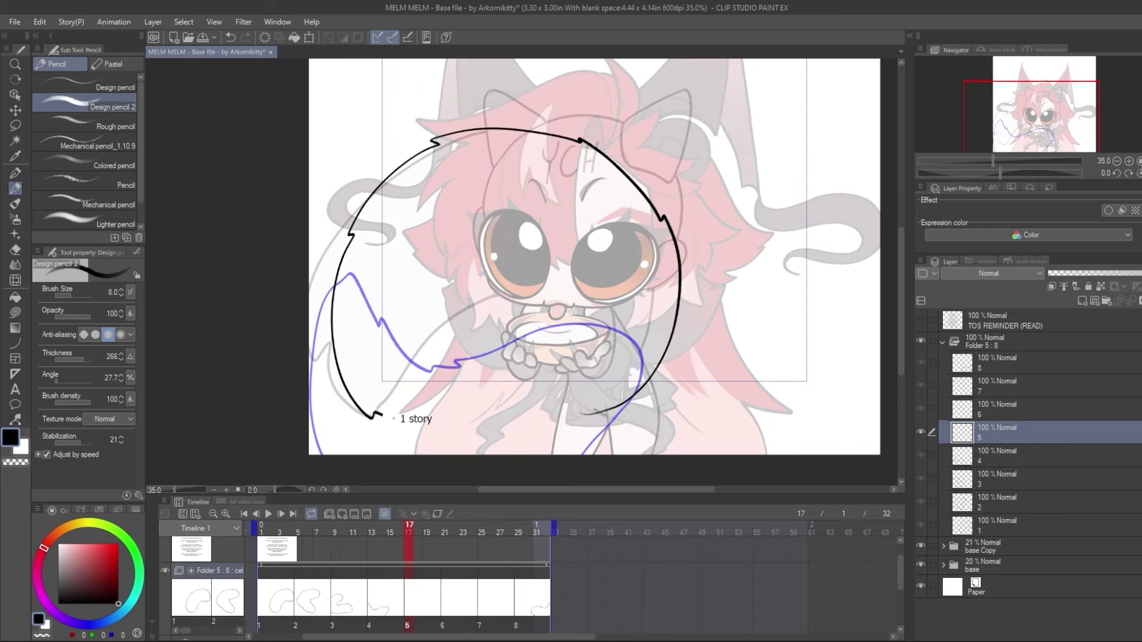
pyautogui.moveTo(530, 462)
pyautogui.mouseDown()
pyautogui.moveTo(722, 202)
pyautogui.moveTo(826, 209)
pyautogui.mouseUp()
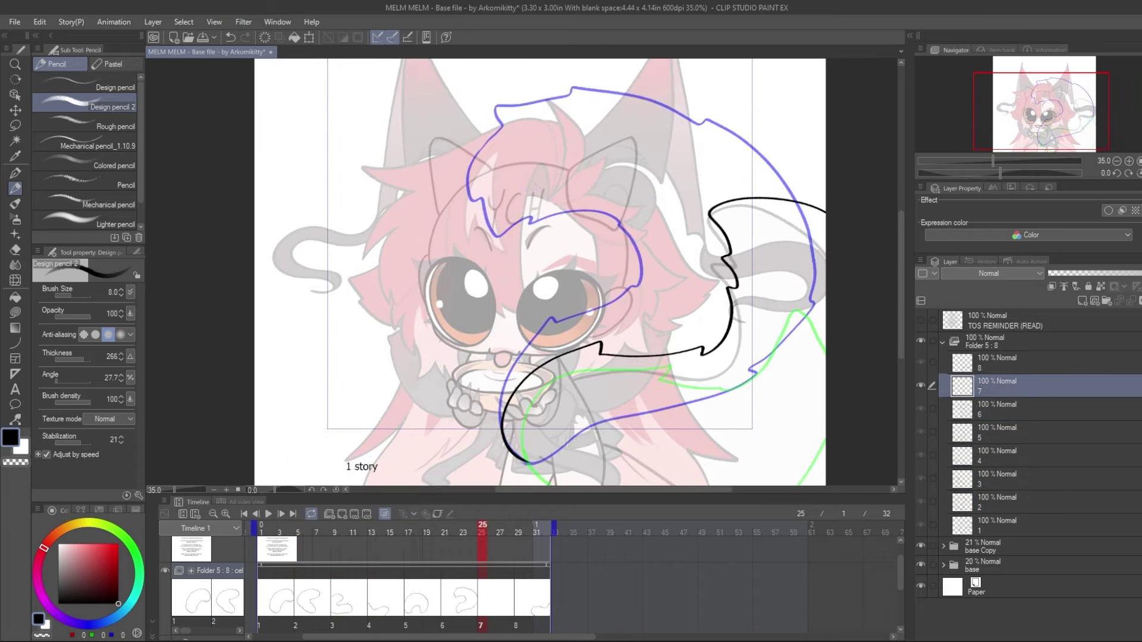
pyautogui.moveTo(826, 434)
pyautogui.mouseDown()
pyautogui.moveTo(801, 453)
pyautogui.moveTo(520, 458)
pyautogui.mouseUp()
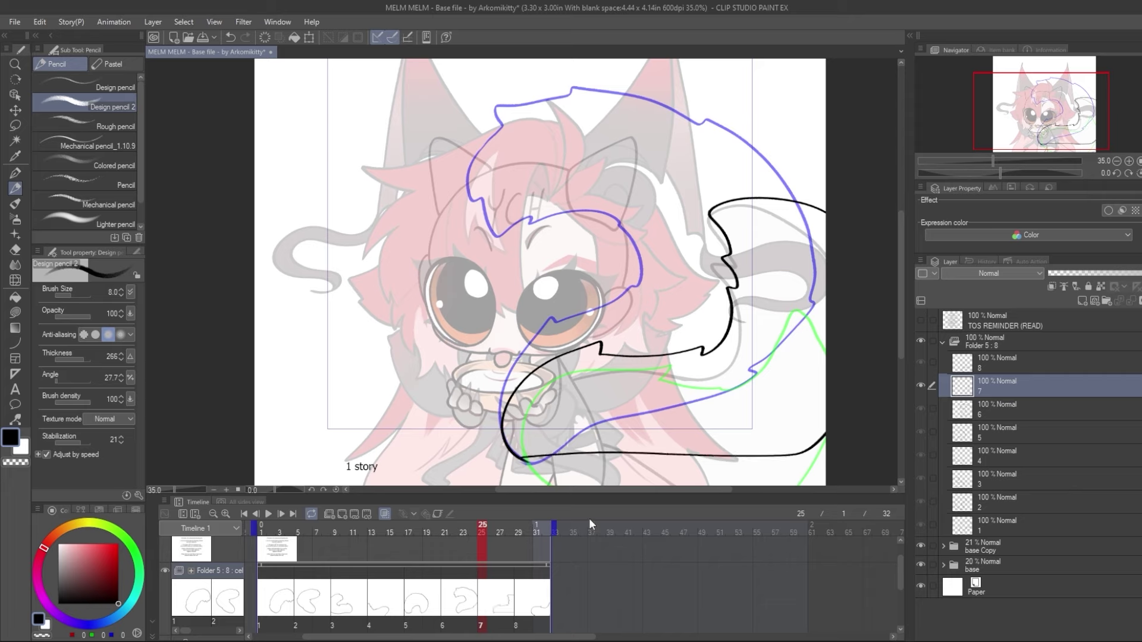
# Clear cel 6 and redraw its tail outline, curling up over the head and around the right side back to the tail base
pyautogui.click(1023, 406)
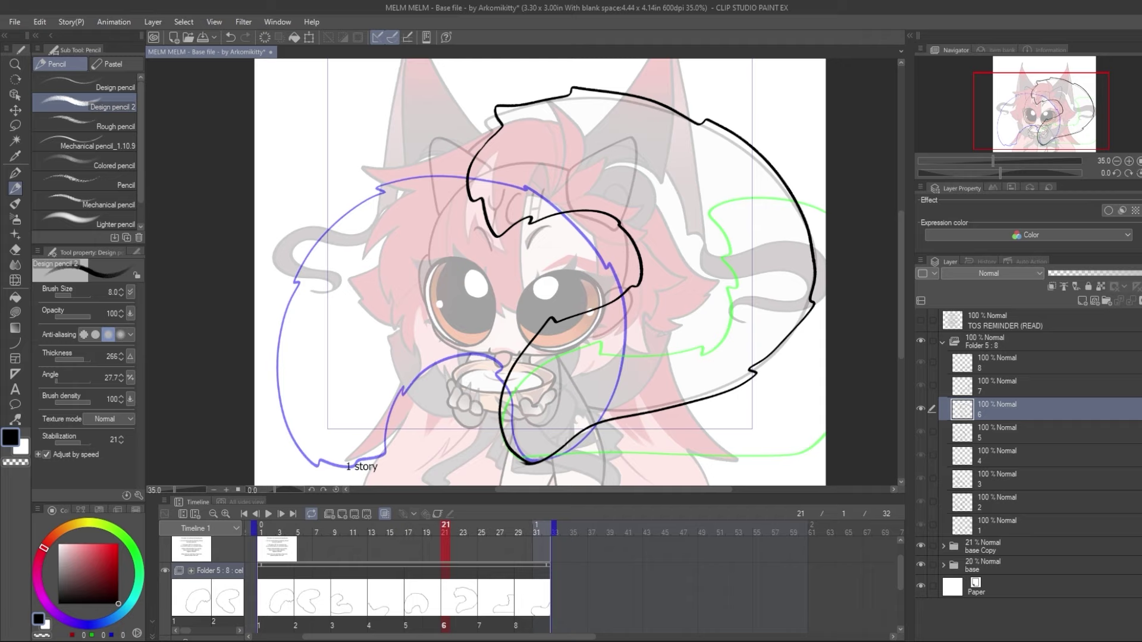
pyautogui.click(265, 37)
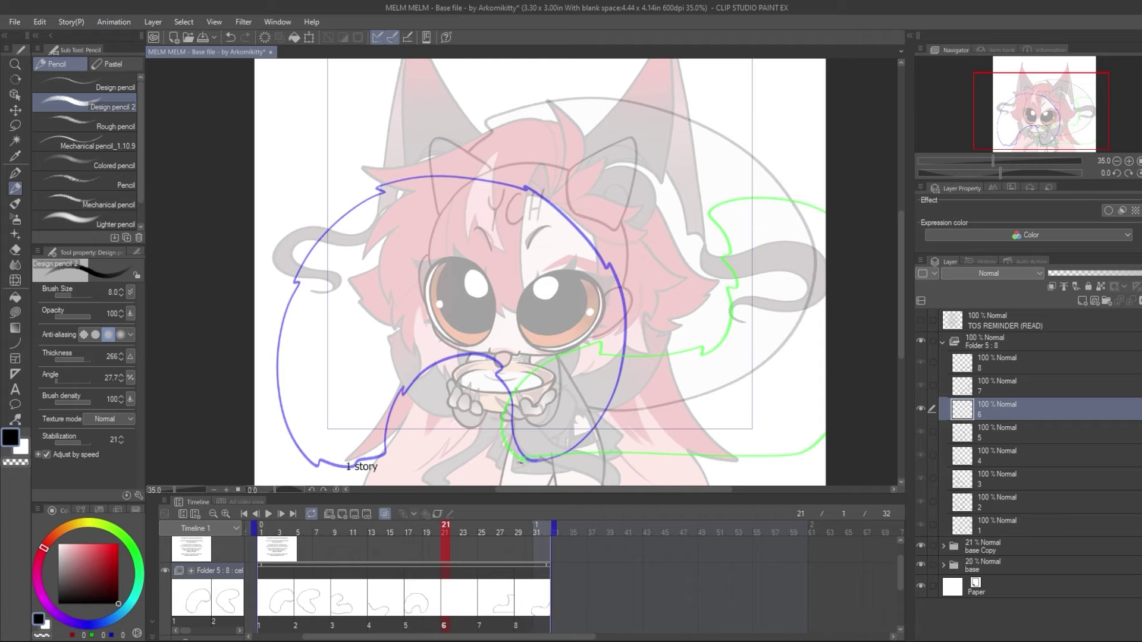
pyautogui.moveTo(521, 462)
pyautogui.mouseDown()
pyautogui.moveTo(502, 433)
pyautogui.moveTo(535, 367)
pyautogui.moveTo(604, 342)
pyautogui.mouseUp()
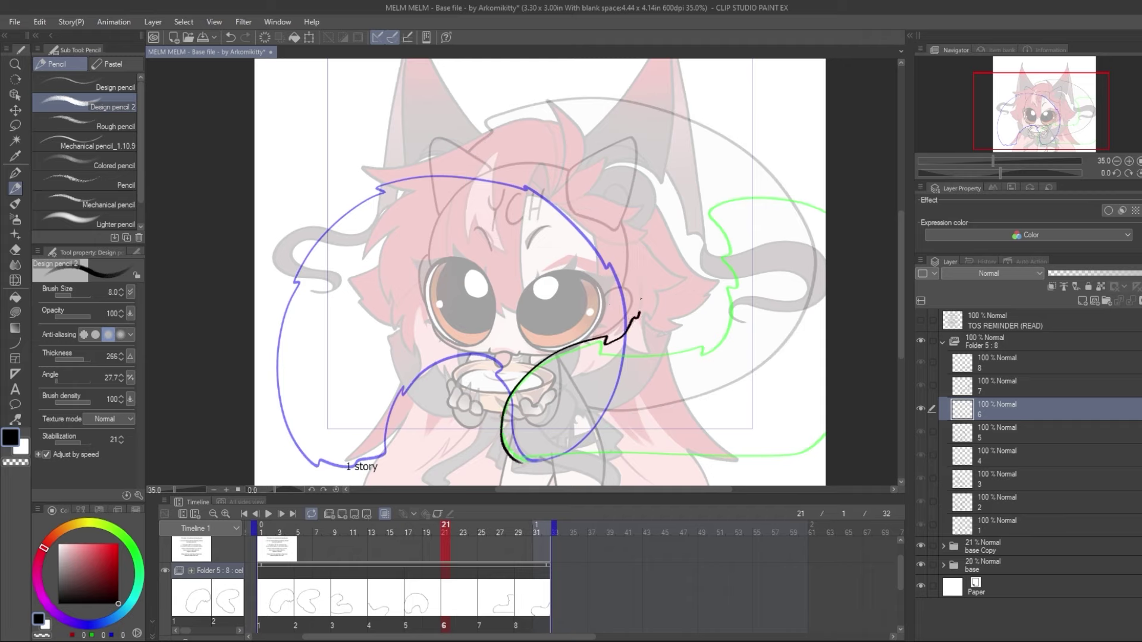
pyautogui.moveTo(641, 298)
pyautogui.mouseDown()
pyautogui.moveTo(622, 230)
pyautogui.moveTo(598, 217)
pyautogui.moveTo(460, 224)
pyautogui.moveTo(458, 187)
pyautogui.moveTo(527, 101)
pyautogui.moveTo(517, 97)
pyautogui.moveTo(507, 123)
pyautogui.moveTo(554, 96)
pyautogui.moveTo(608, 93)
pyautogui.moveTo(723, 139)
pyautogui.moveTo(762, 184)
pyautogui.moveTo(773, 180)
pyautogui.moveTo(797, 255)
pyautogui.moveTo(778, 339)
pyautogui.mouseUp()
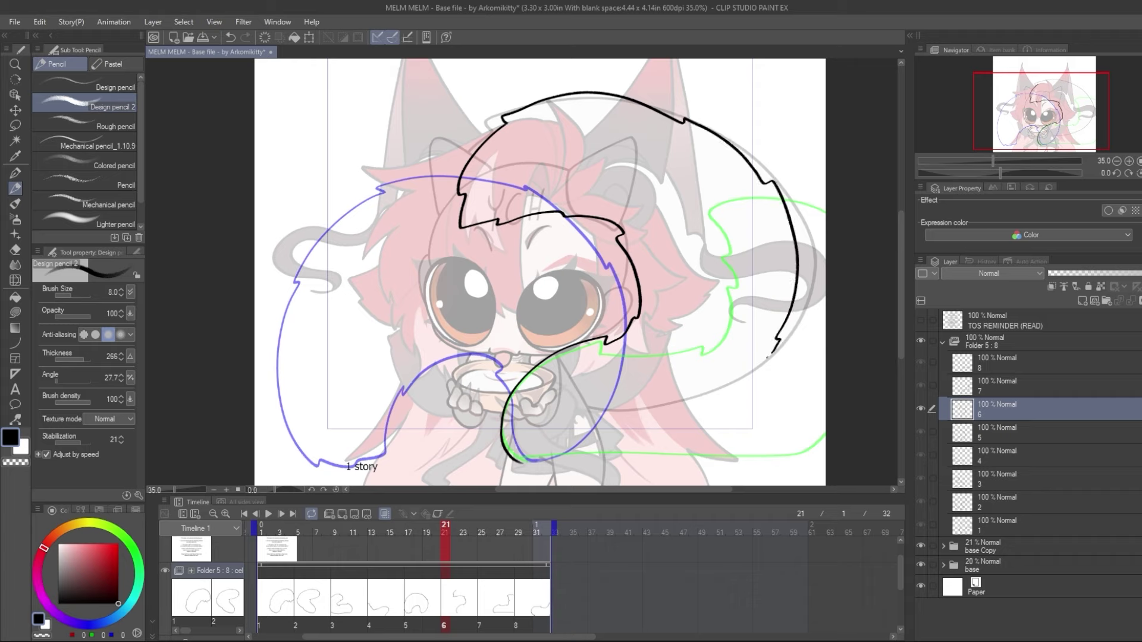
pyautogui.moveTo(739, 385)
pyautogui.mouseDown()
pyautogui.moveTo(620, 440)
pyautogui.moveTo(524, 466)
pyautogui.mouseUp()
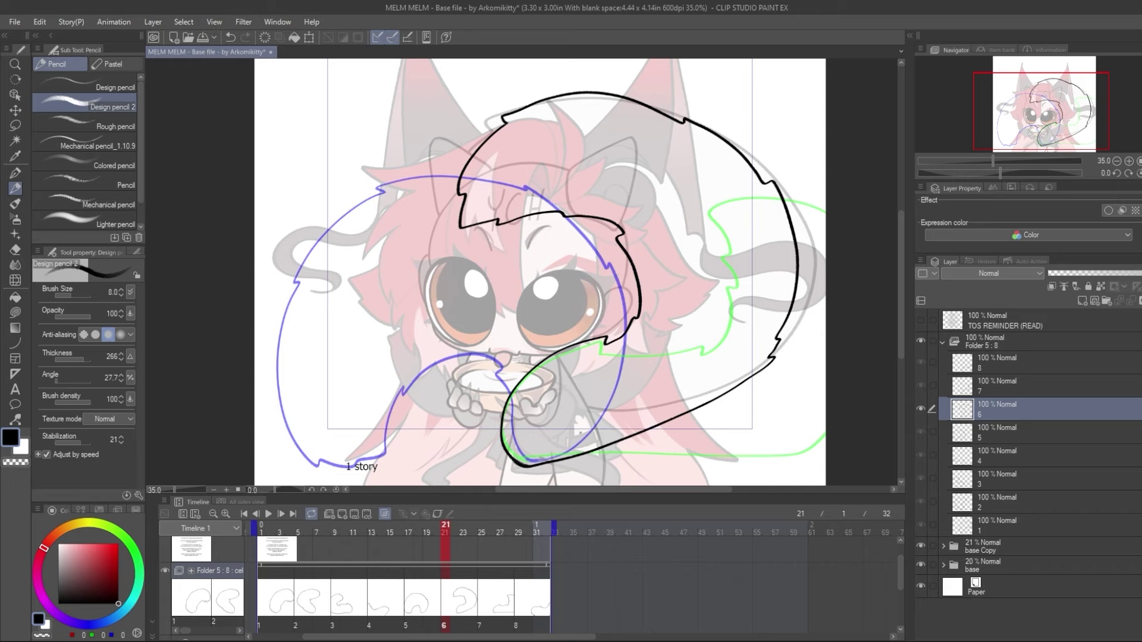
# Set up the Liquify tool with a brush size of 1010.2 and fit more of the canvas in view
pyautogui.click(15, 280)
pyautogui.moveTo(83, 295); pyautogui.dragTo(87, 298)
pyautogui.scroll(-1, 1027, 121)
pyautogui.moveTo(1027, 121); pyautogui.dragTo(1028, 126)
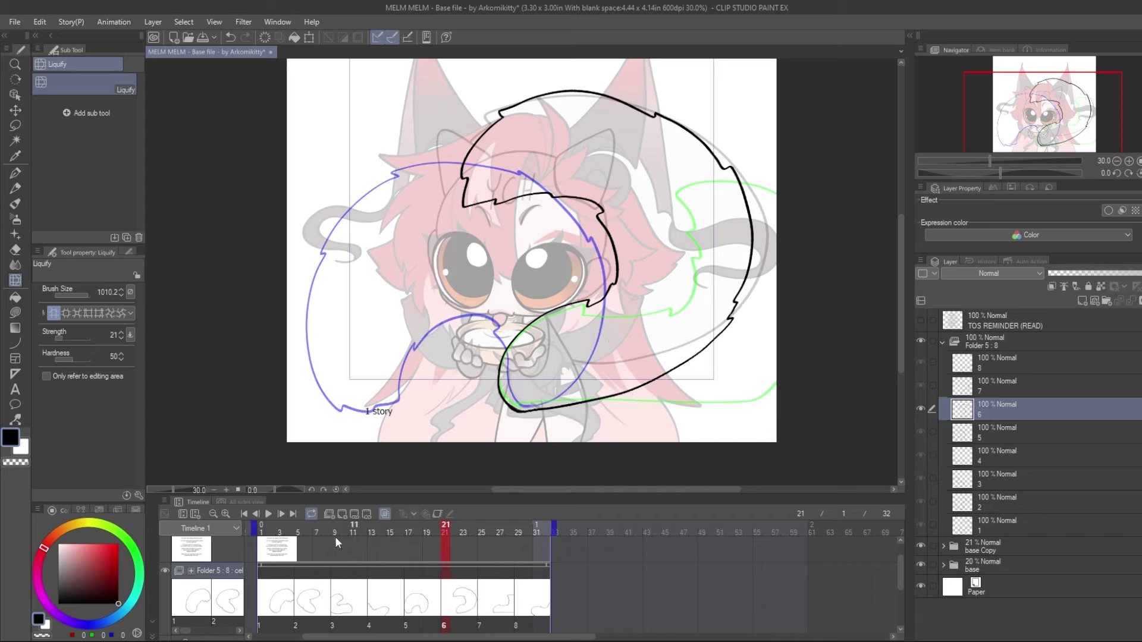
# Scrub through the timeline to examine the tail outlines on the cels, and return to frame 1
pyautogui.moveTo(279, 531)
pyautogui.mouseDown()
pyautogui.moveTo(563, 535)
pyautogui.moveTo(402, 512)
pyautogui.moveTo(346, 512)
pyautogui.moveTo(267, 543)
pyautogui.moveTo(327, 529)
pyautogui.moveTo(451, 534)
pyautogui.moveTo(572, 561)
pyautogui.mouseUp()
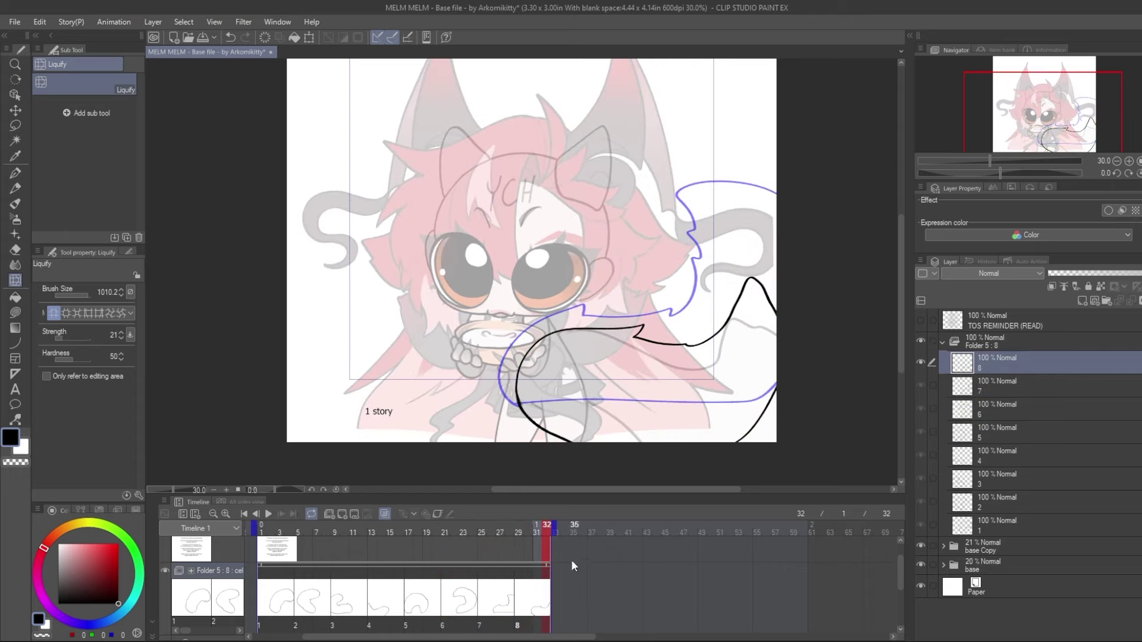
pyautogui.click(334, 541)
pyautogui.click(285, 549)
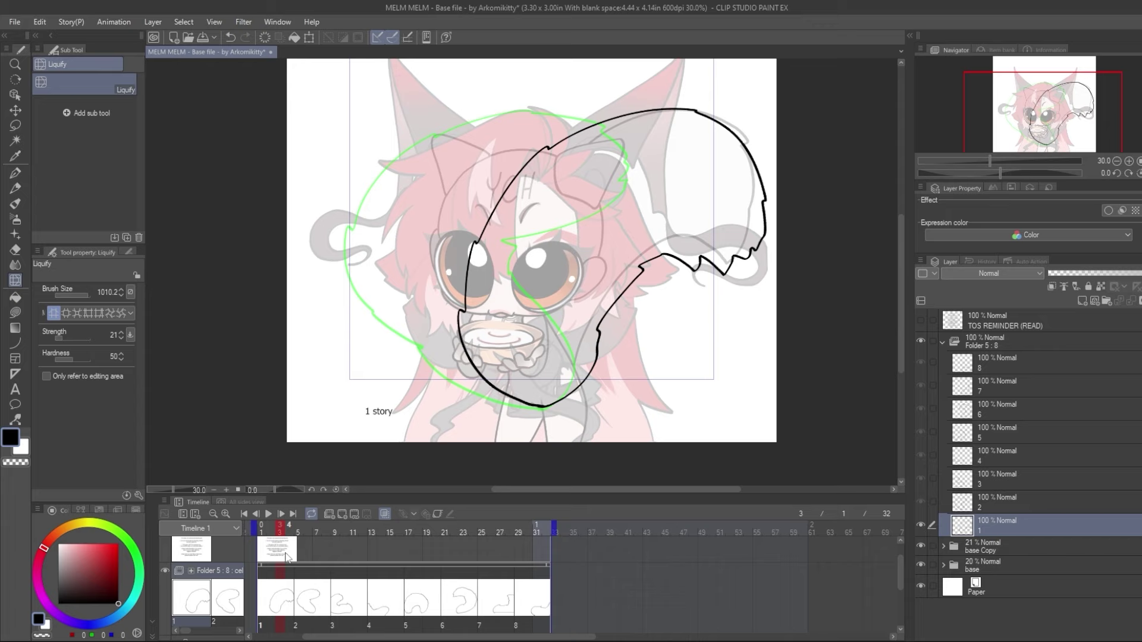
pyautogui.click(289, 598)
pyautogui.click(301, 595)
pyautogui.click(332, 590)
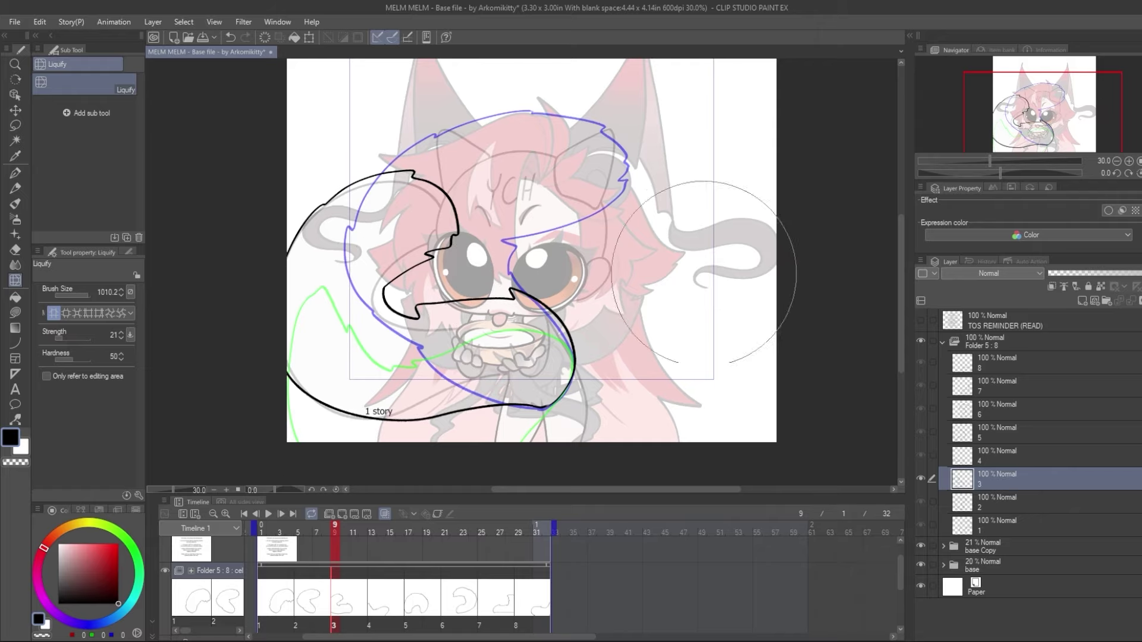
pyautogui.click(244, 513)
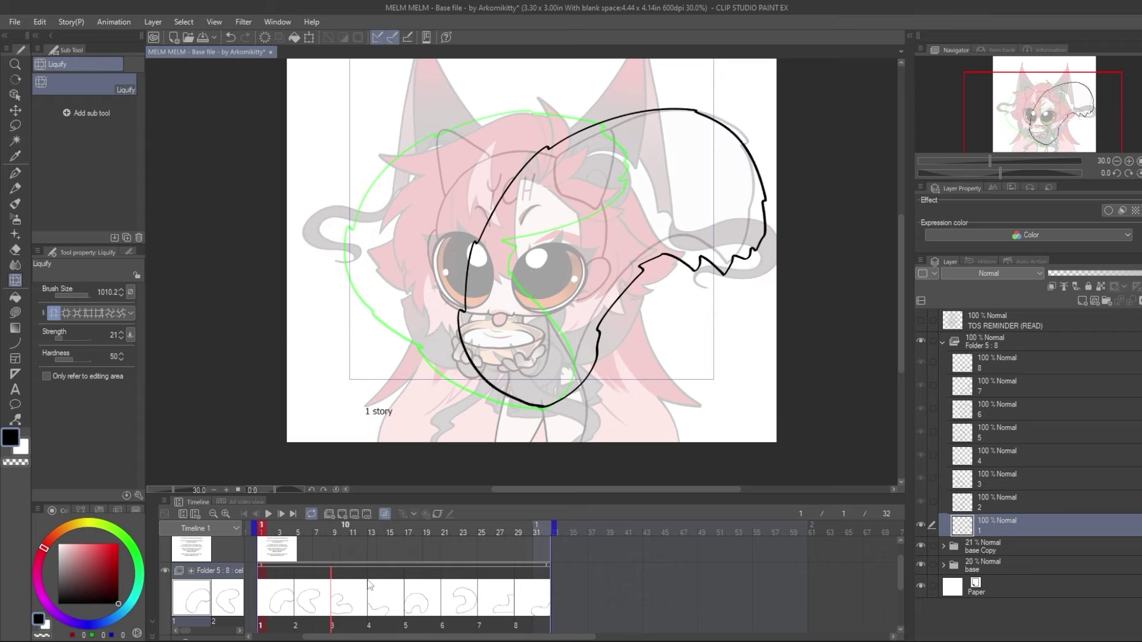
# Create a new animation folder directly above the tail outline folder
pyautogui.moveTo(1043, 140); pyautogui.dragTo(1101, 134)
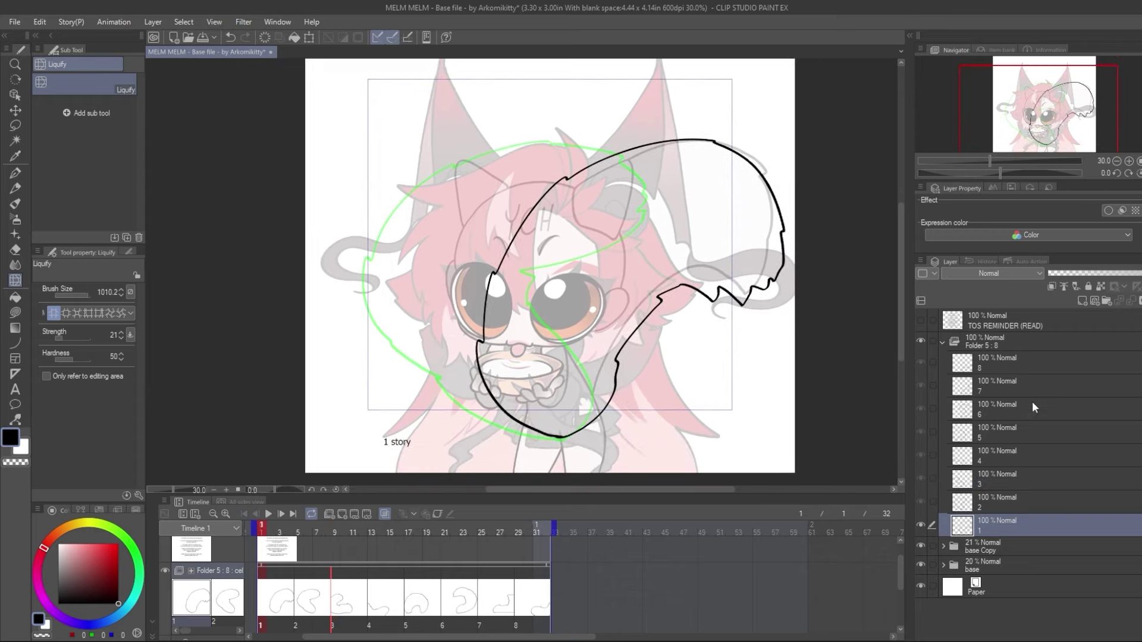
pyautogui.click(999, 342)
pyautogui.click(329, 513)
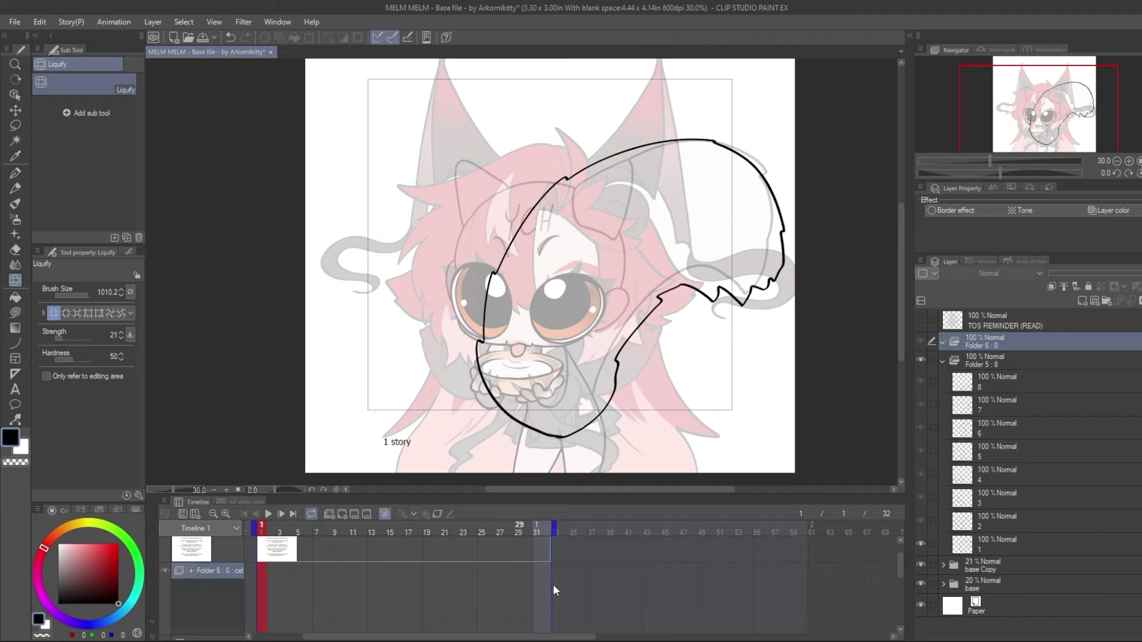
pyautogui.moveTo(899, 556); pyautogui.dragTo(858, 560)
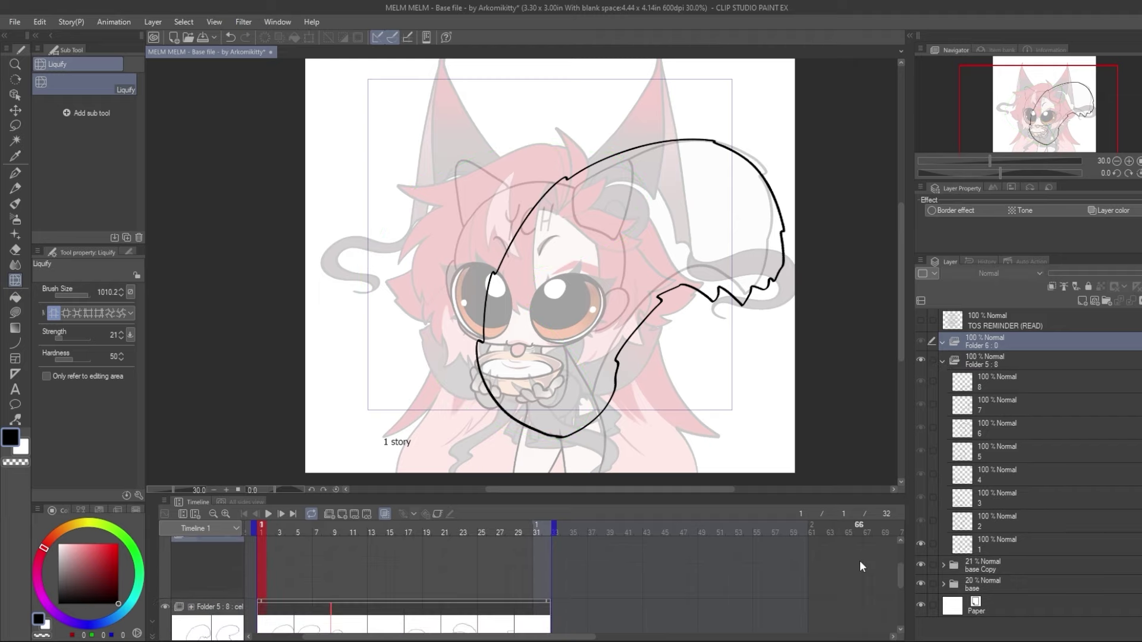
# Copy the cel timing for cels 1 to 8 from the tail outline track into the new folder's track
pyautogui.rightClick(262, 616)
pyautogui.click(366, 439)
pyautogui.rightClick(260, 558)
pyautogui.click(391, 382)
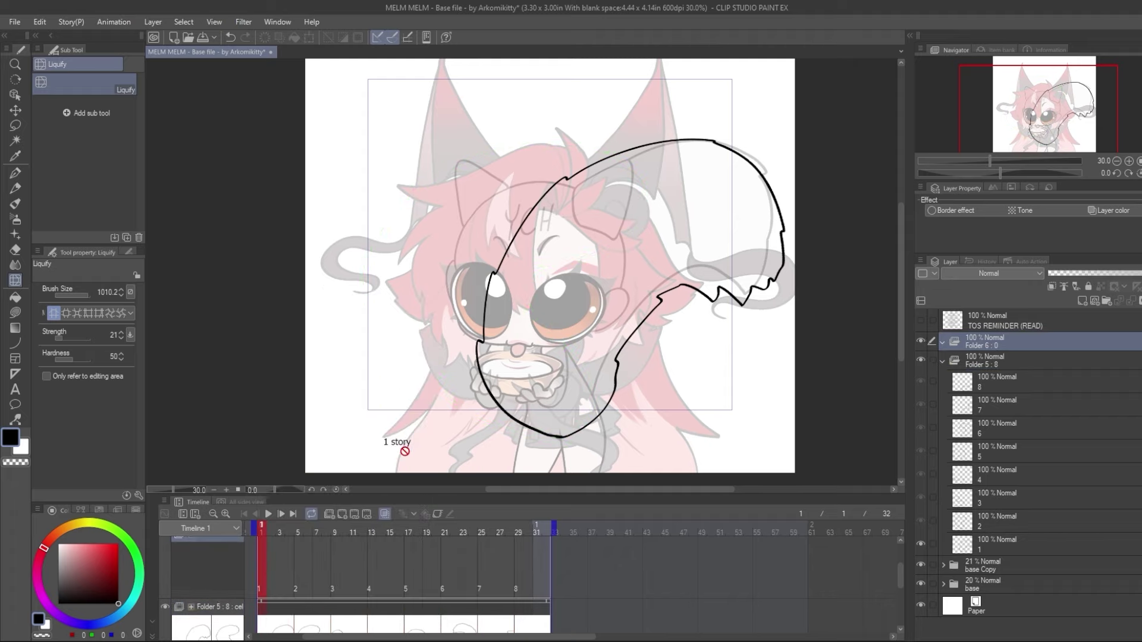
# Add eight empty raster cels, numbered 1 to 8, to the new animation folder
pyautogui.click(343, 515)
pyautogui.click(1082, 299)
pyautogui.click(1082, 299)
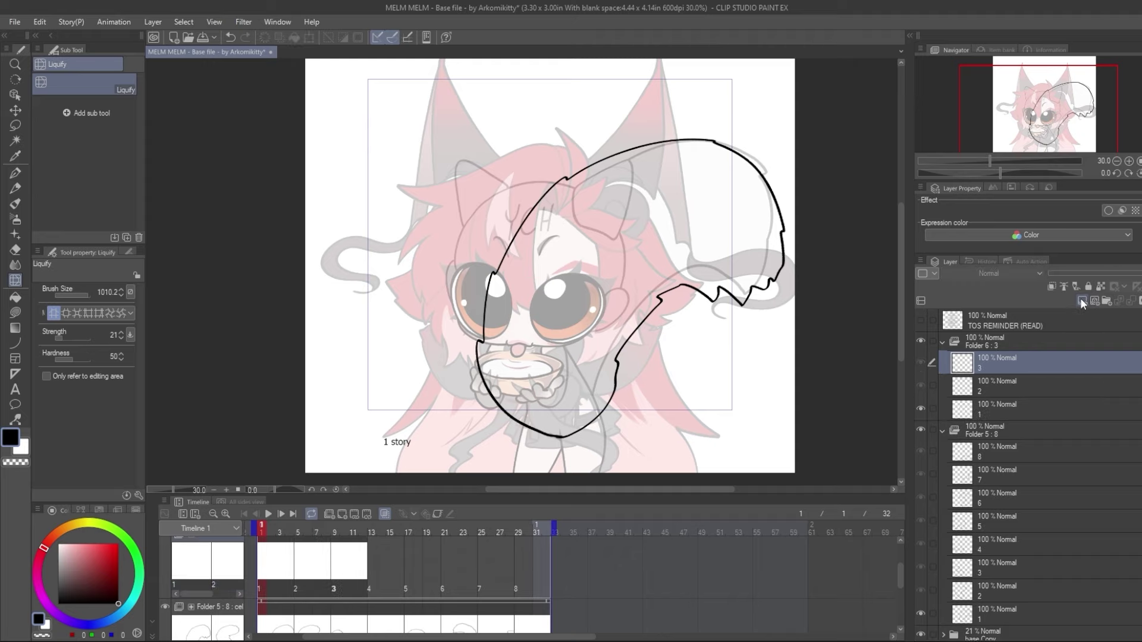
pyautogui.click(1081, 299)
pyautogui.click(1081, 299)
pyautogui.click(1081, 299)
pyautogui.click(1082, 299)
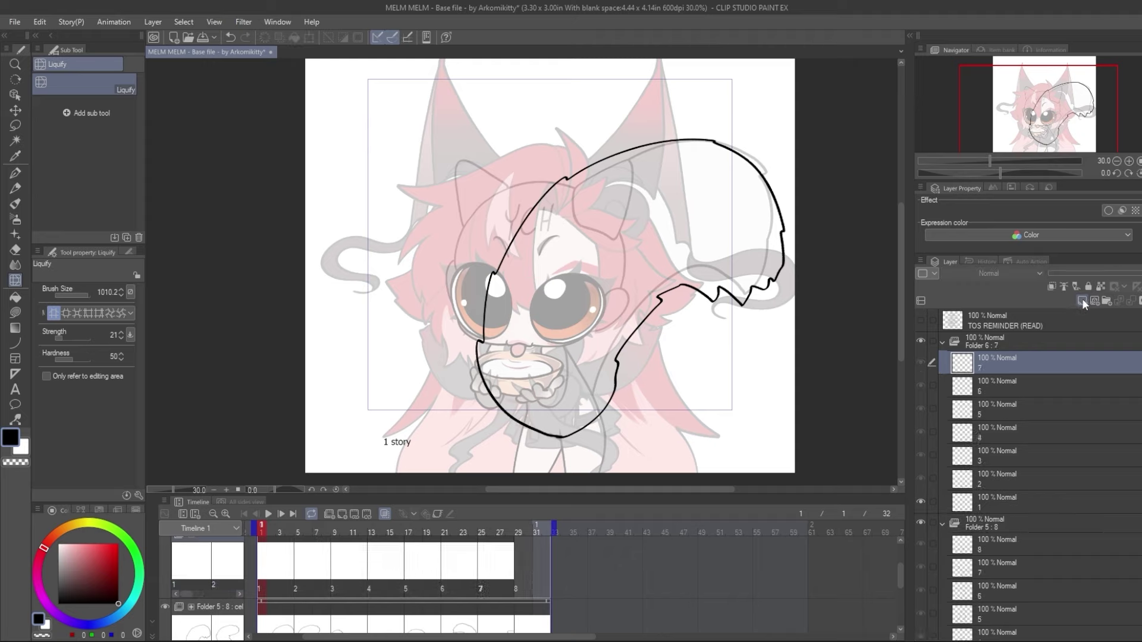
pyautogui.click(1082, 300)
# Move the tail outline folder above the new folder and set it as the reference layer
pyautogui.moveTo(1010, 544); pyautogui.dragTo(1054, 330)
pyautogui.click(1039, 344)
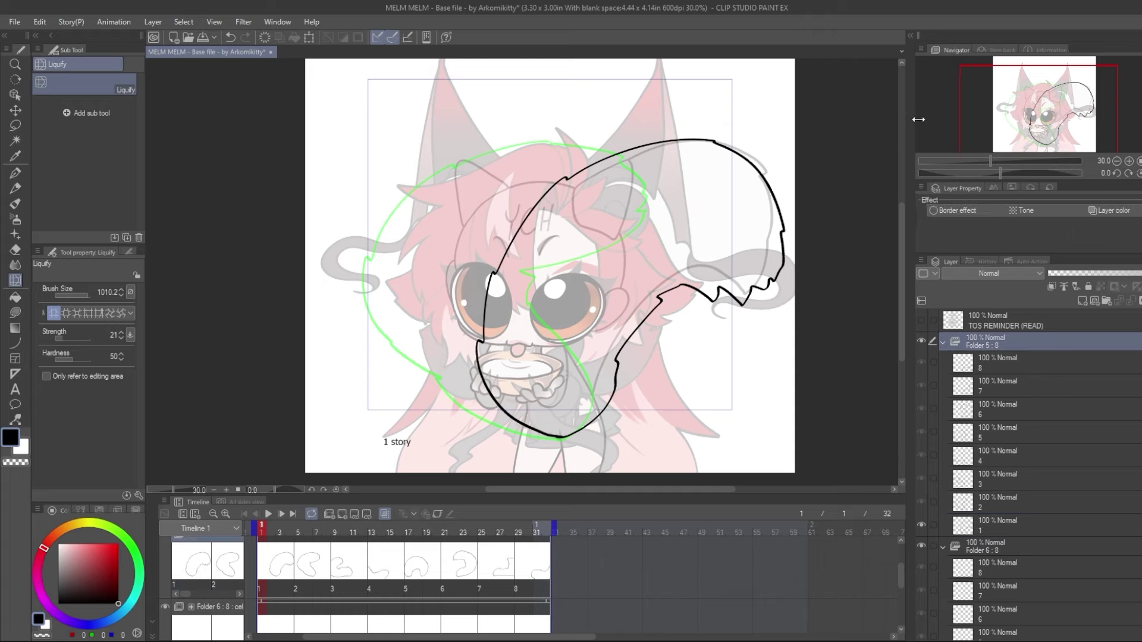
pyautogui.moveTo(913, 117)
pyautogui.mouseDown()
pyautogui.moveTo(981, 116)
pyautogui.moveTo(1007, 136)
pyautogui.mouseUp()
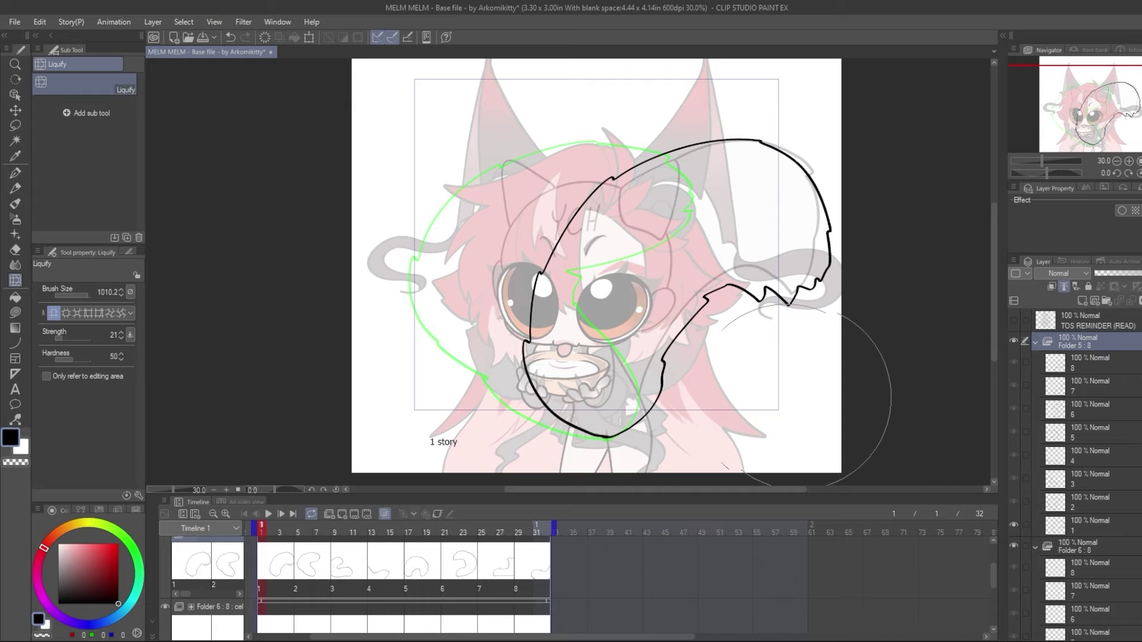
# Choose the Fill tool, sample the ear's dark brown with the base Copy folder at 100% opacity, and fade that folder to 43%
pyautogui.click(16, 297)
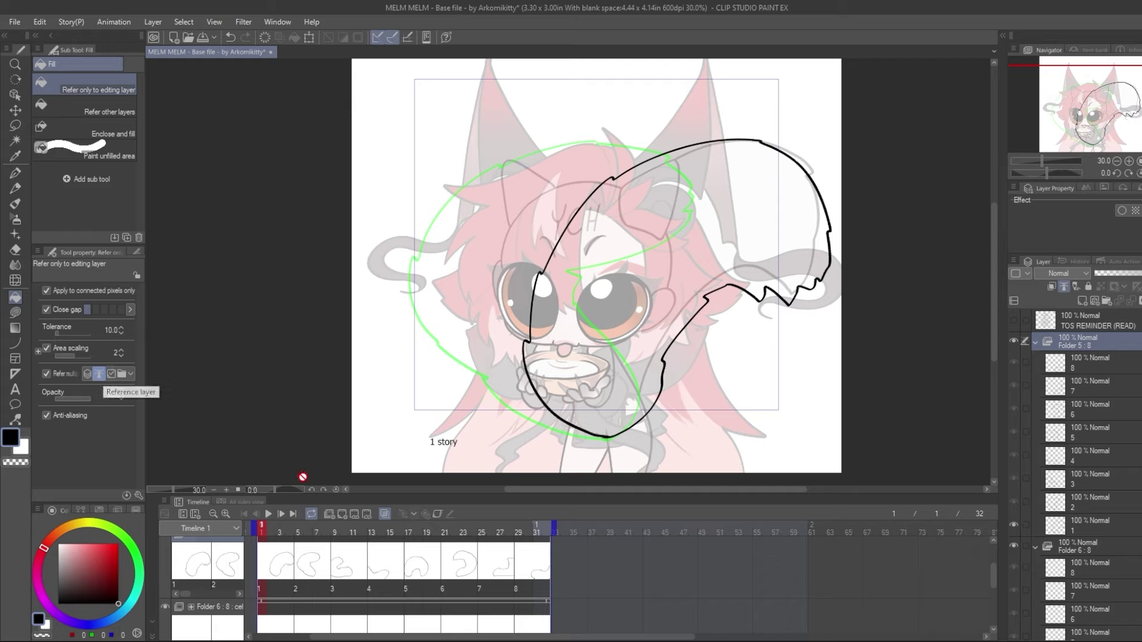
pyautogui.scroll(-5, 1088, 476)
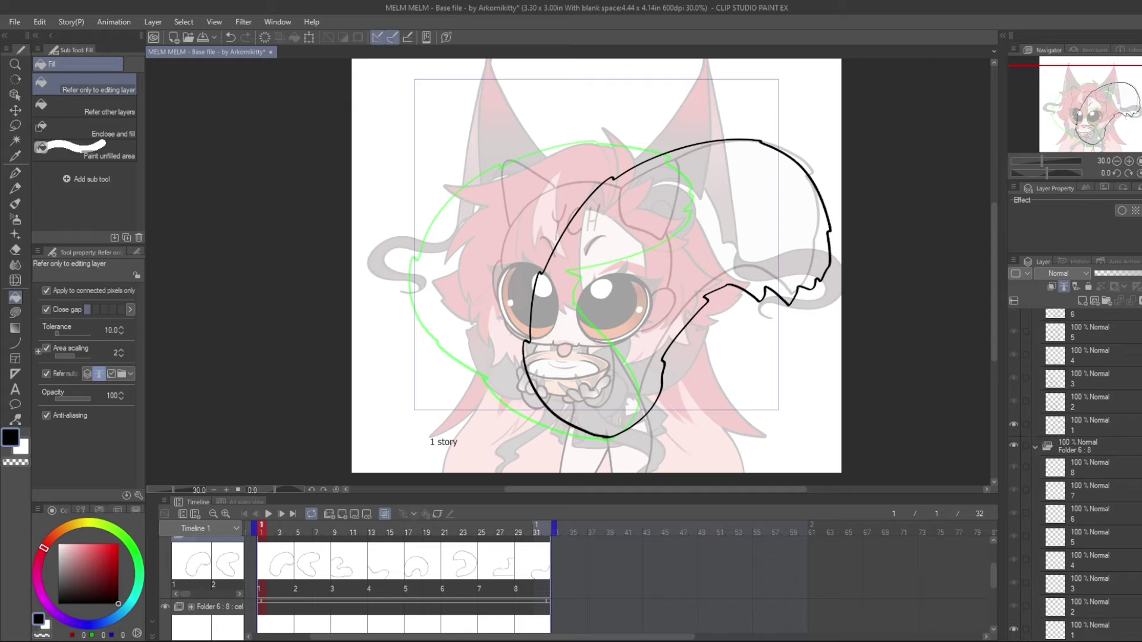
pyautogui.click(1130, 572)
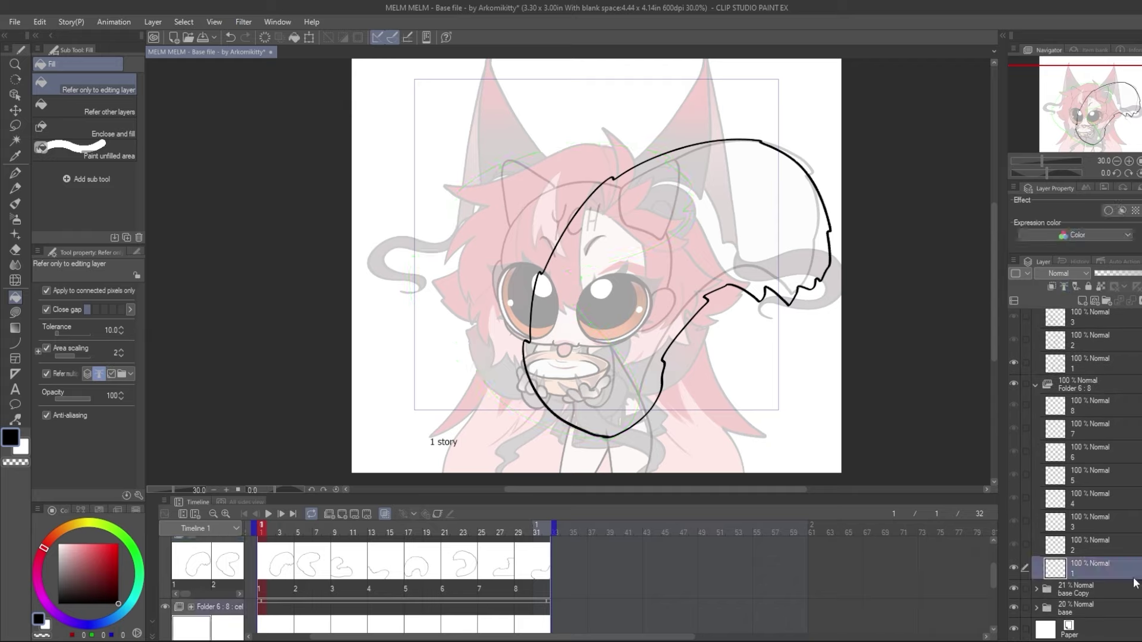
pyautogui.click(1097, 588)
pyautogui.click(1140, 273)
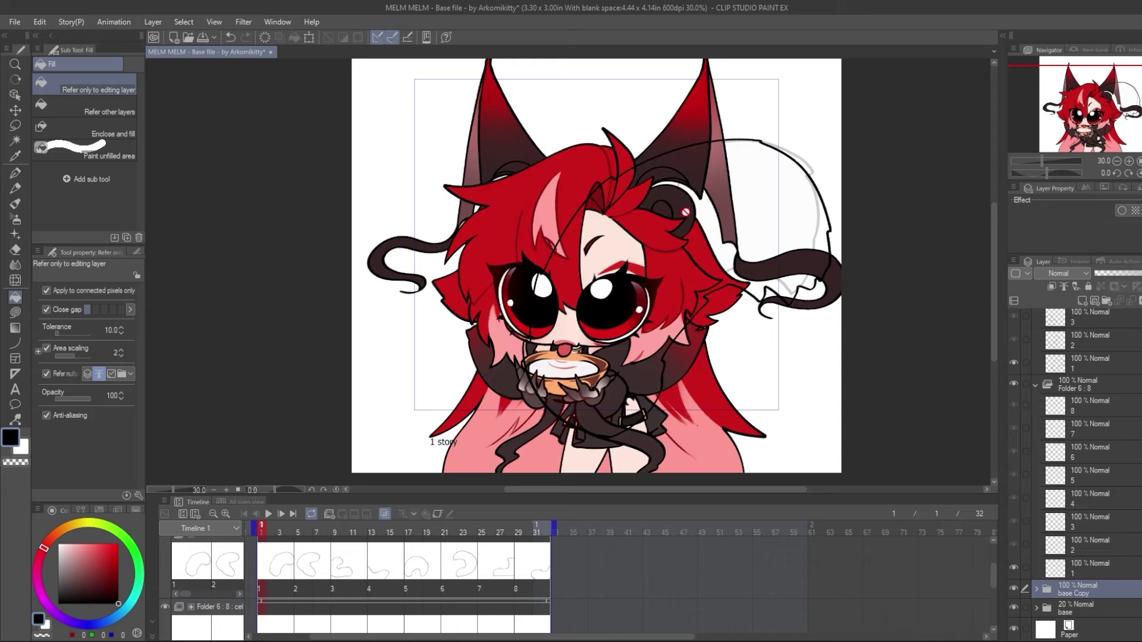
pyautogui.keyDown('alt'); pyautogui.click(675, 201); pyautogui.keyUp('alt')
pyautogui.moveTo(1124, 274); pyautogui.dragTo(1112, 277)
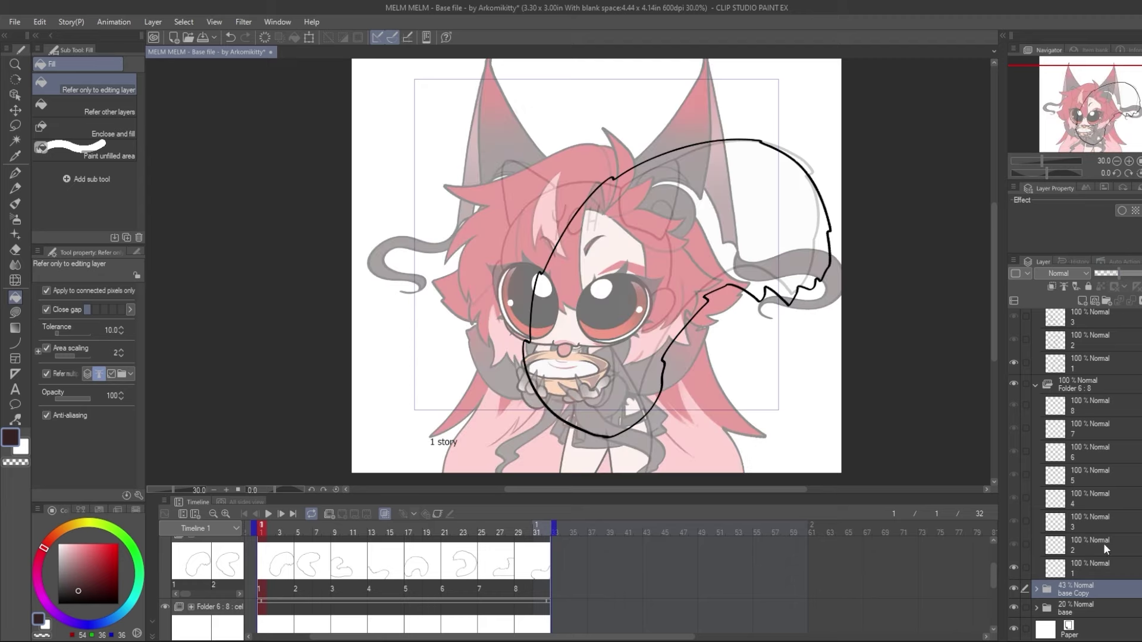
# Fill the inside of the tail outline with dark brown on cels 1, 2, 3 and 4 of the new folder
pyautogui.click(1126, 569)
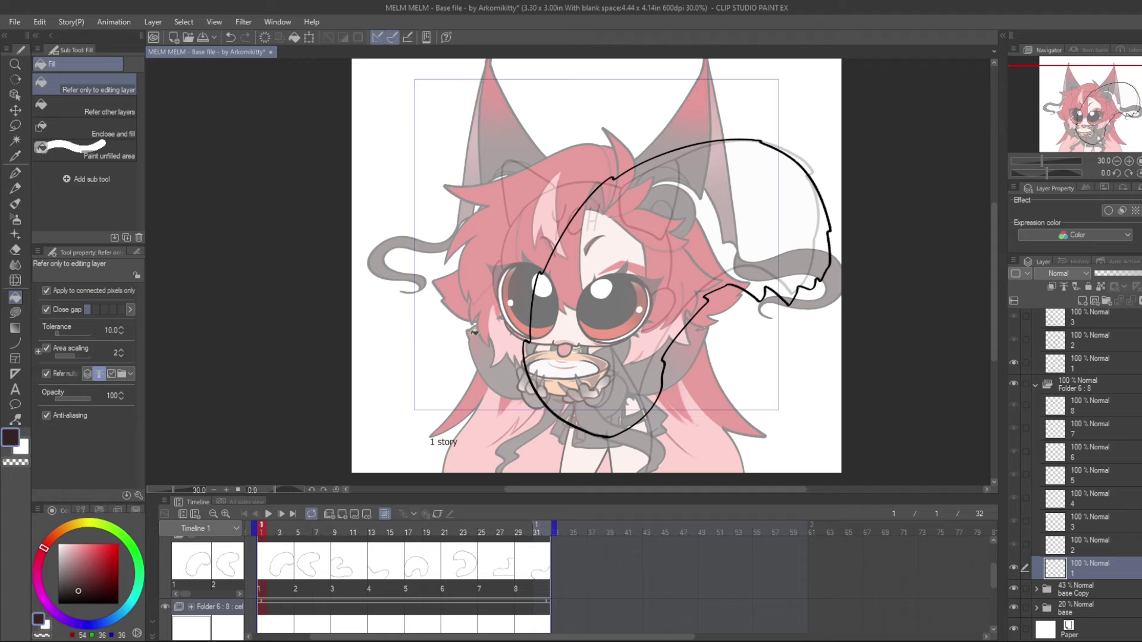
pyautogui.click(778, 147)
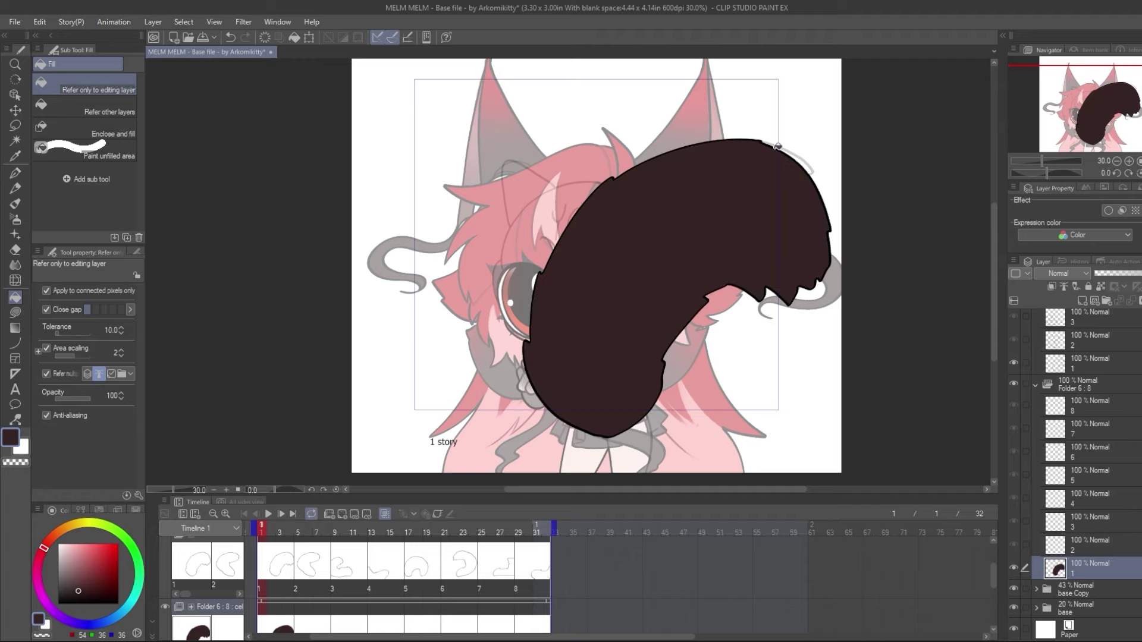
pyautogui.click(1094, 548)
pyautogui.click(563, 264)
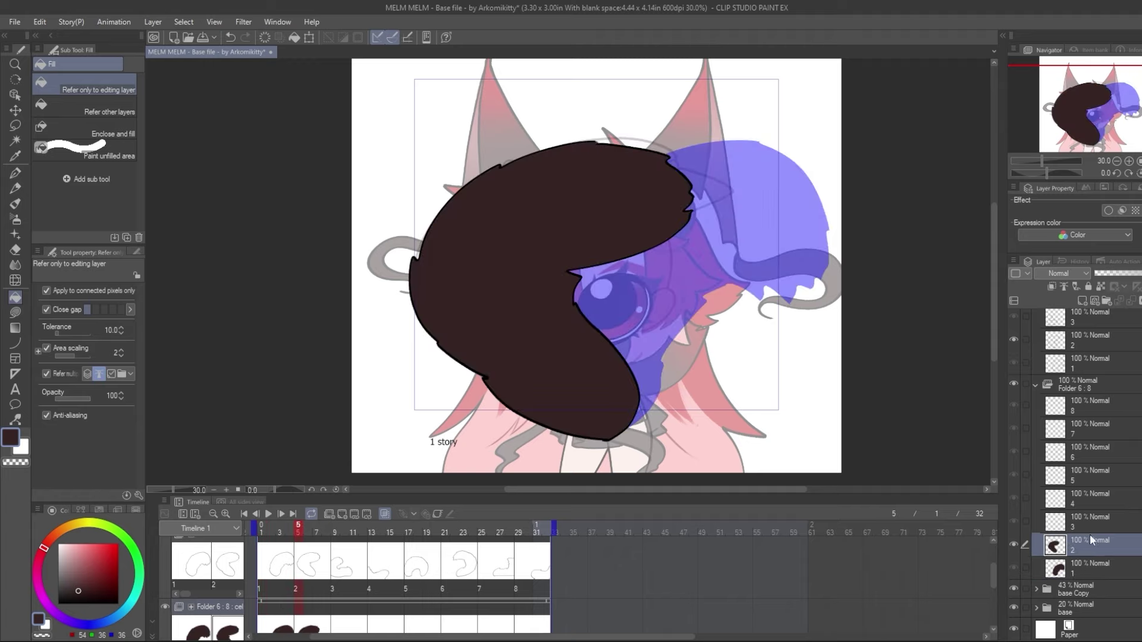
pyautogui.click(1091, 526)
pyautogui.click(487, 378)
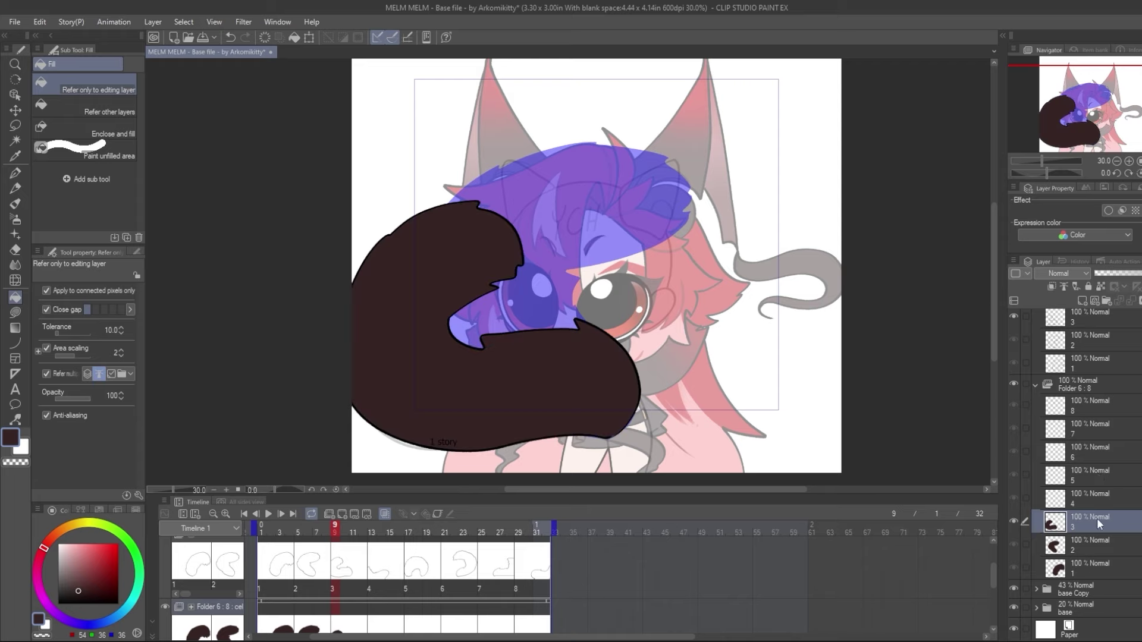
pyautogui.click(1112, 499)
pyautogui.click(573, 414)
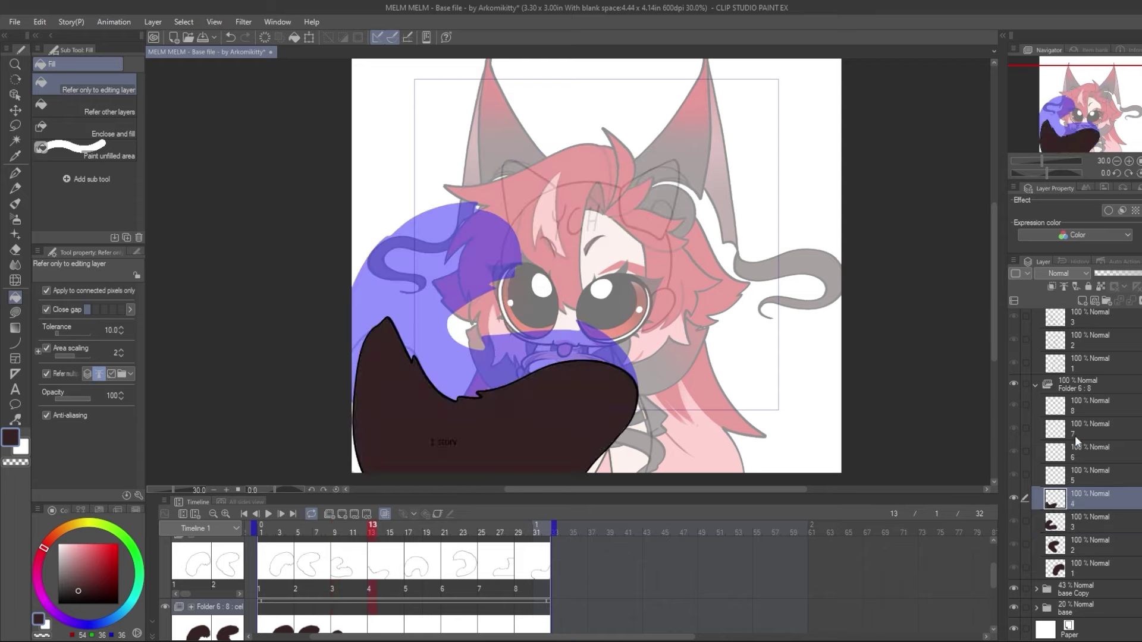
# On cel 5, auto-select the area outside the tail outline, invert the selection, fill it with dark brown and deselect
pyautogui.click(1125, 479)
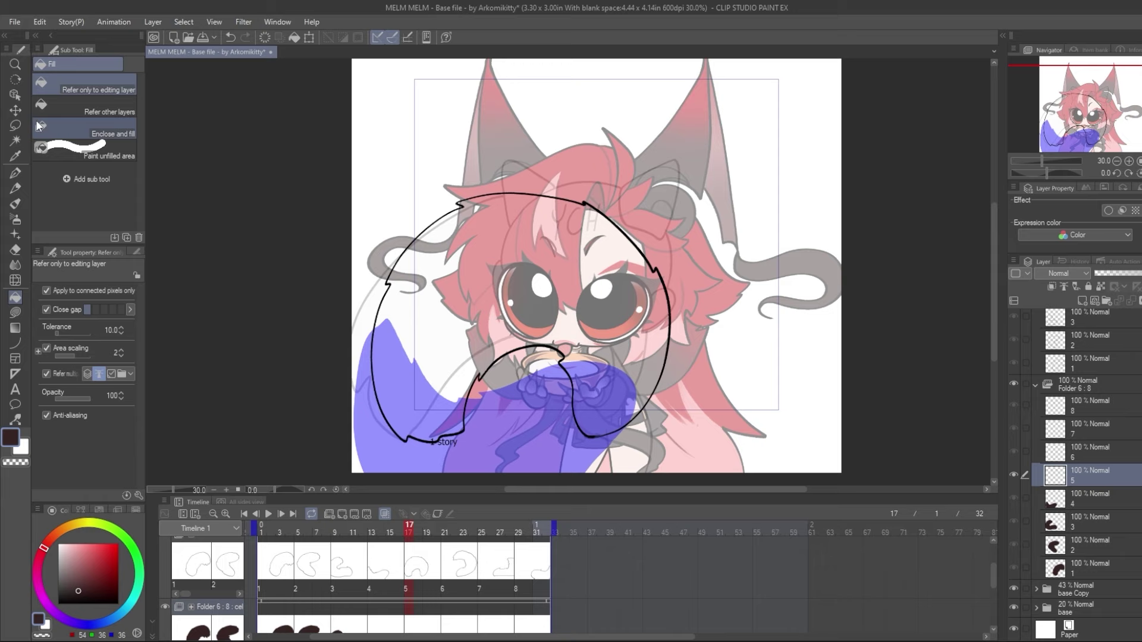
pyautogui.click(15, 141)
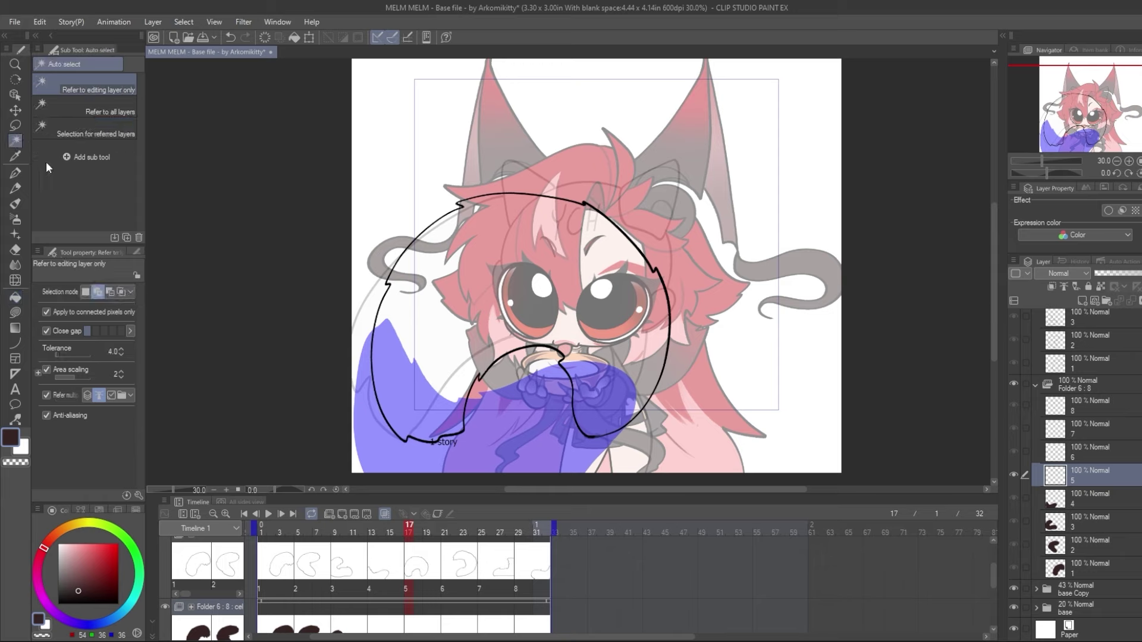
pyautogui.click(519, 167)
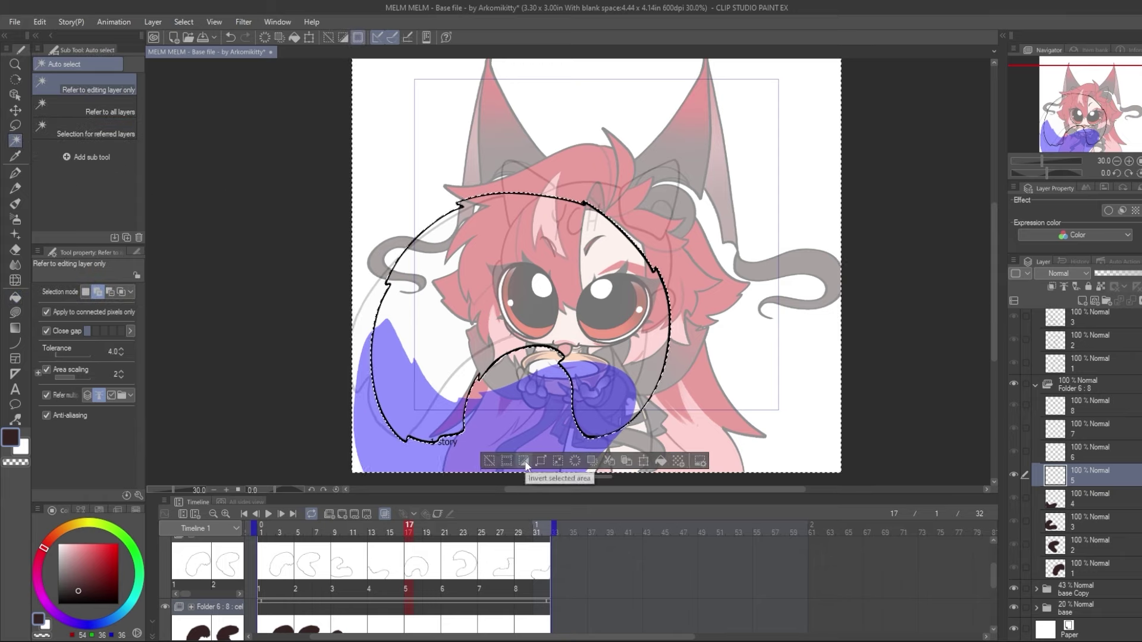
pyautogui.click(525, 462)
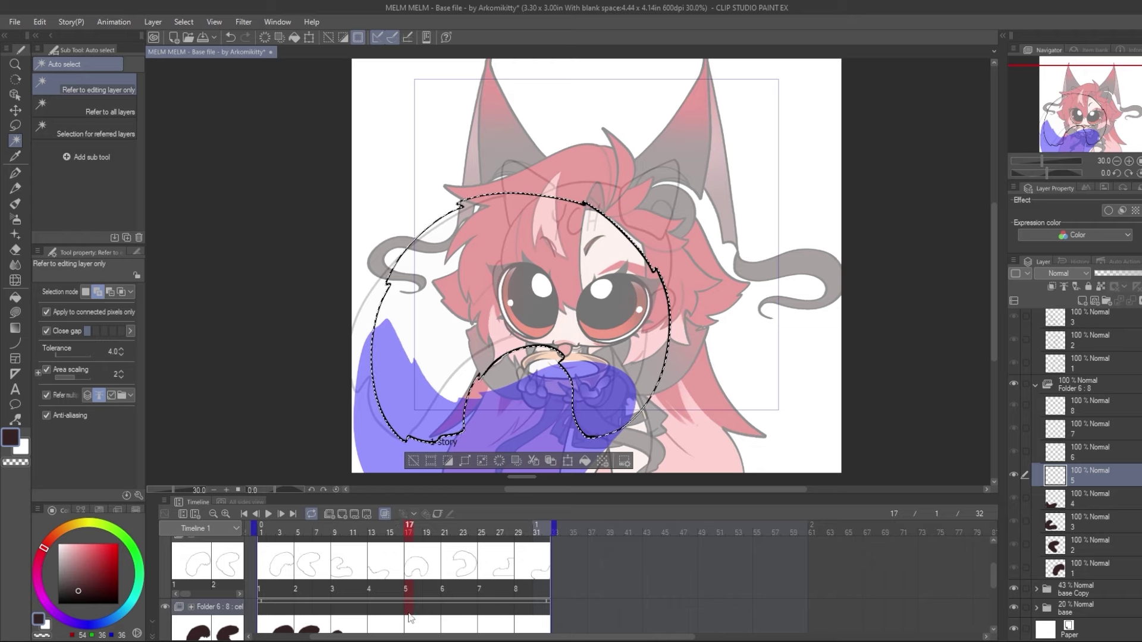
pyautogui.click(585, 462)
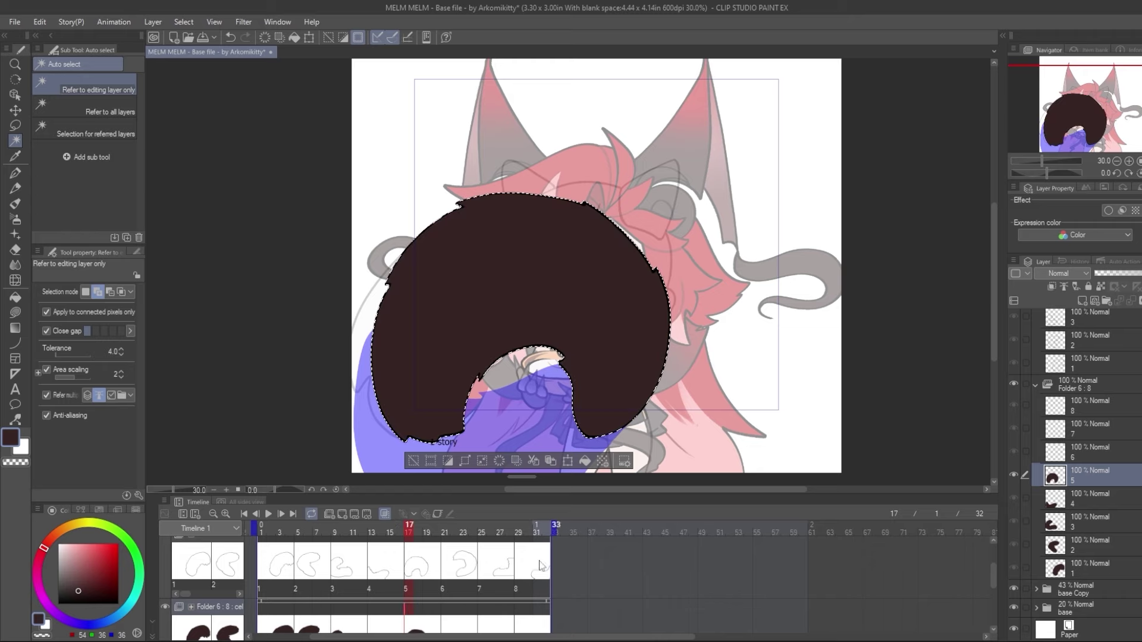
pyautogui.click(15, 125)
pyautogui.hotkey('ctrl', 'd')
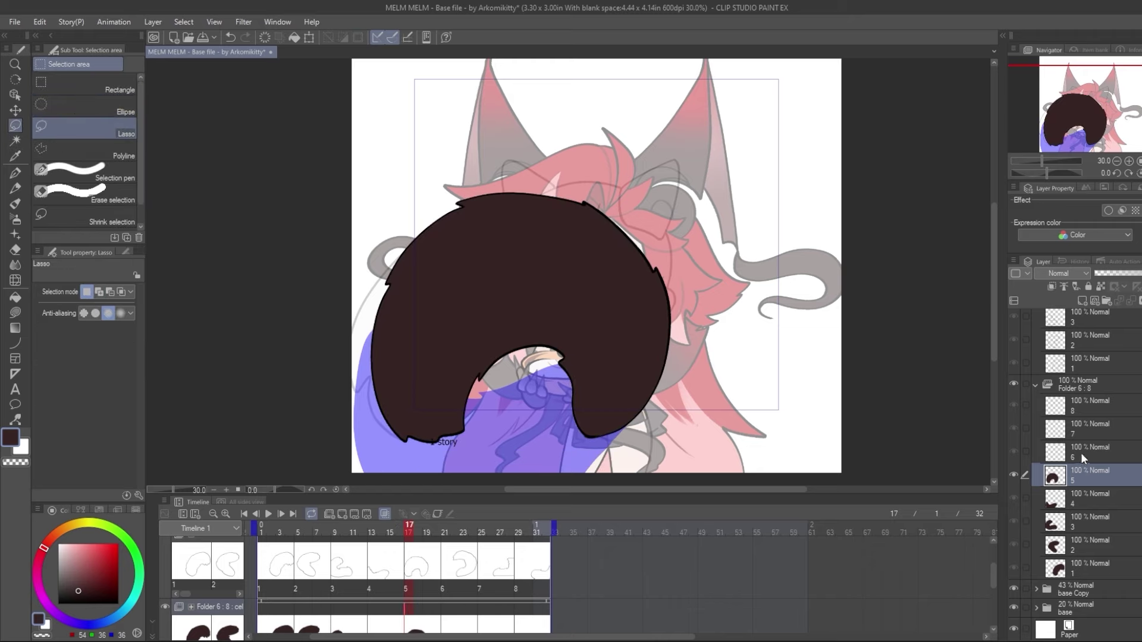
# Fill the tail shapes with dark brown on cels 6, 7 and 8, and collapse the fill folder
pyautogui.click(1083, 458)
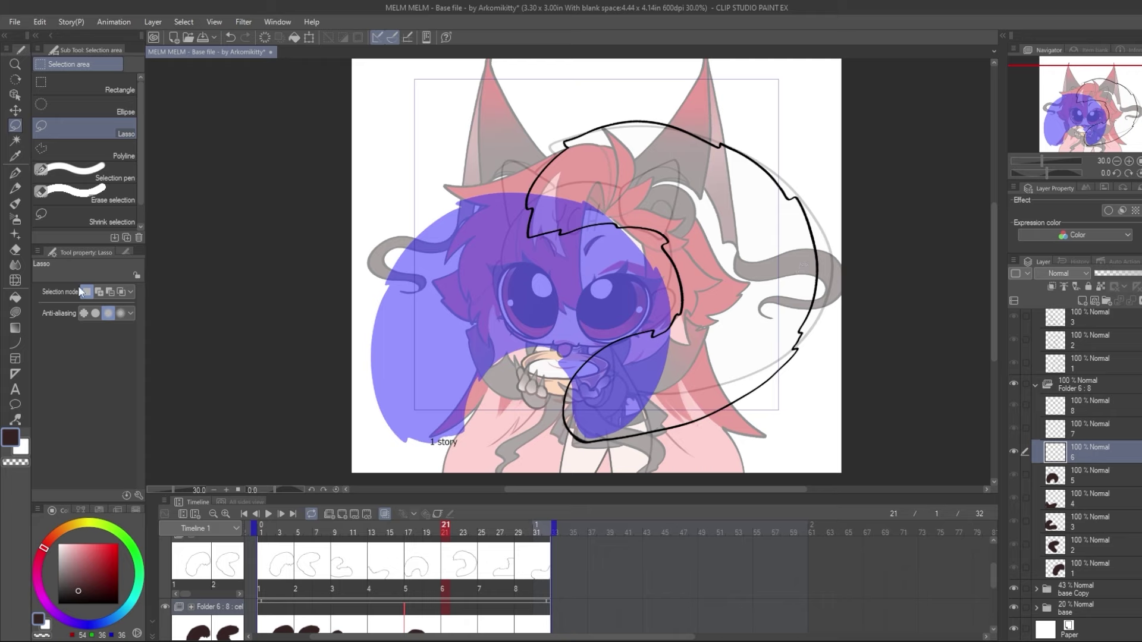
pyautogui.click(16, 297)
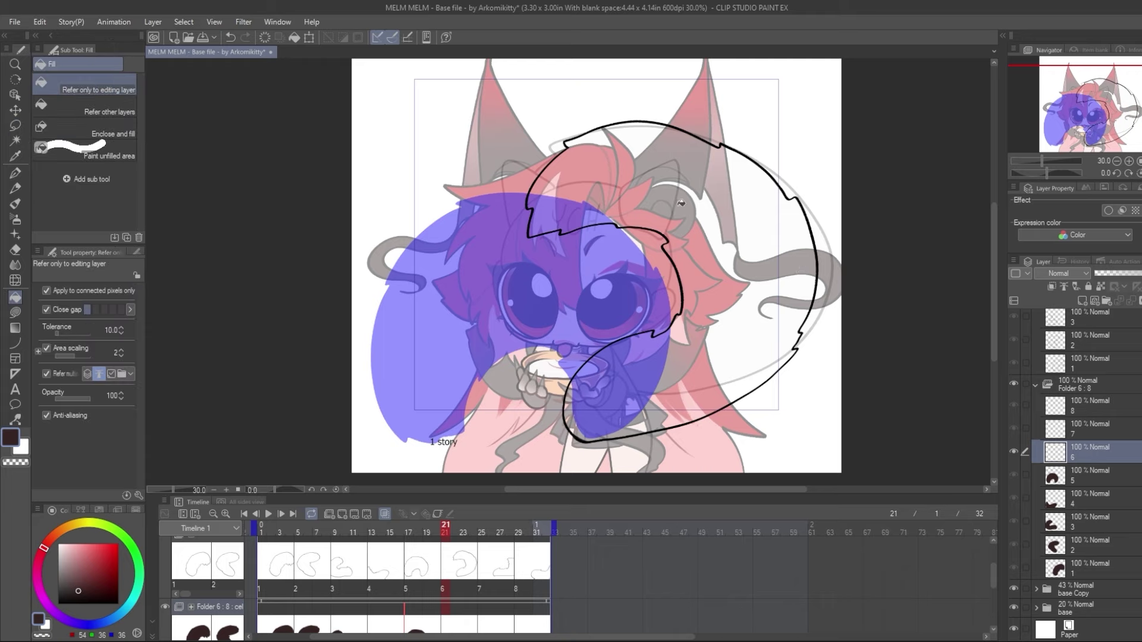
pyautogui.click(697, 220)
pyautogui.click(1078, 423)
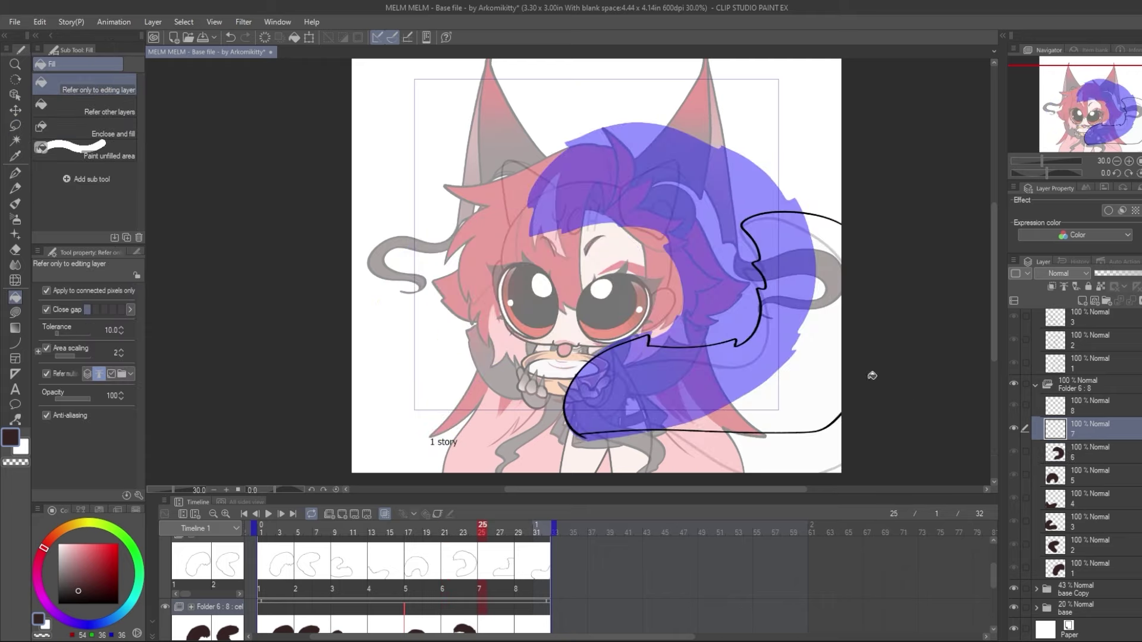
pyautogui.click(810, 269)
pyautogui.click(1091, 409)
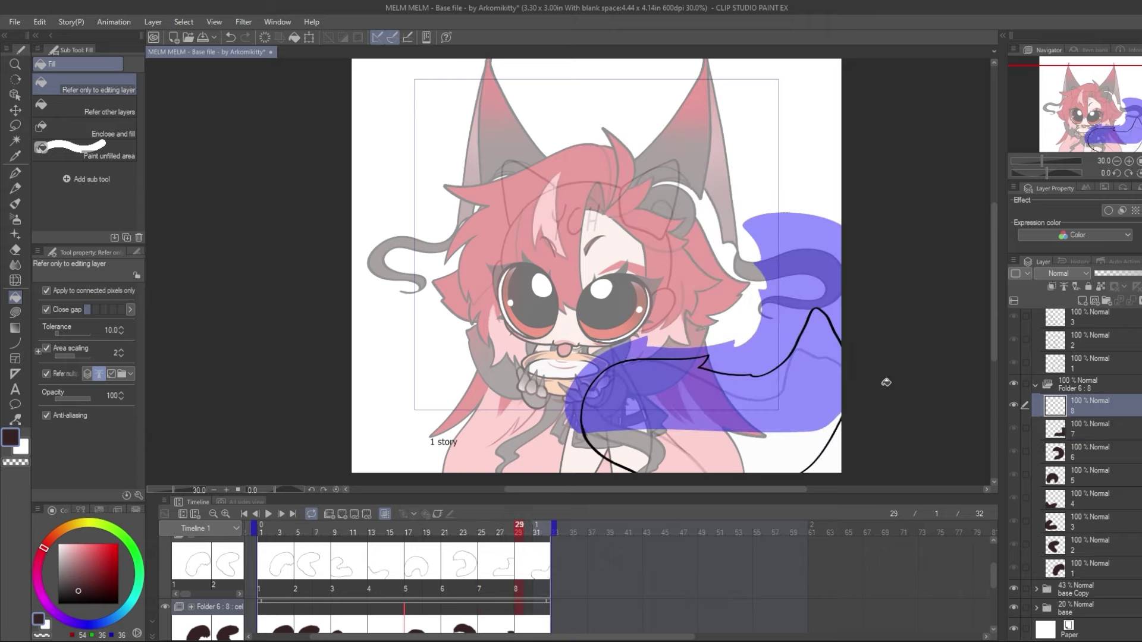
pyautogui.click(831, 355)
pyautogui.moveTo(1121, 142); pyautogui.dragTo(1132, 141)
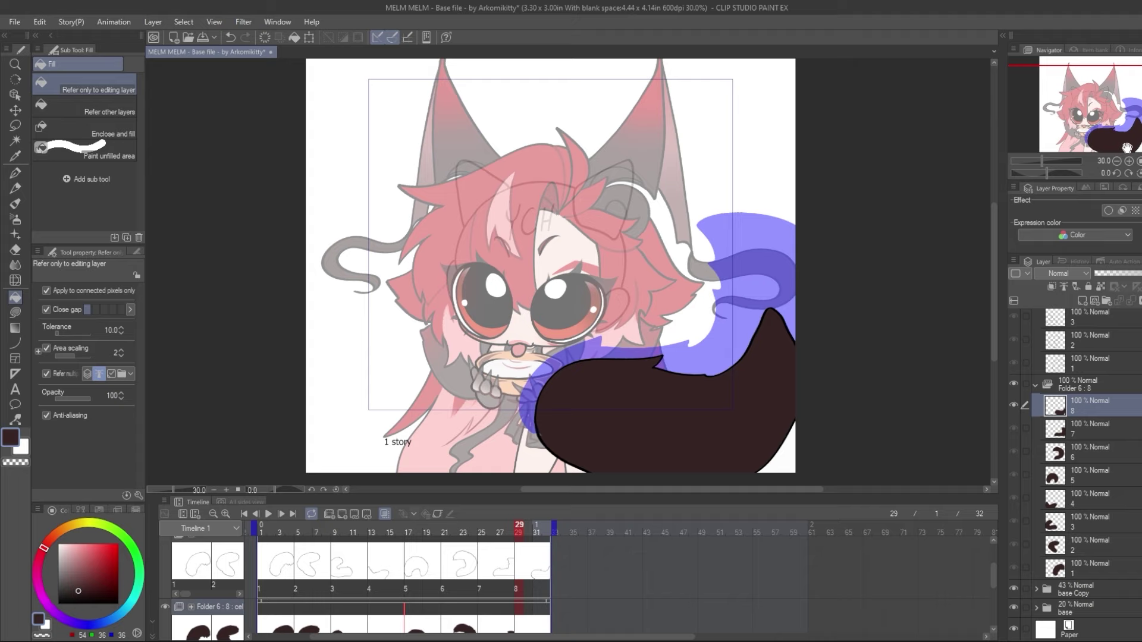
pyautogui.click(1047, 385)
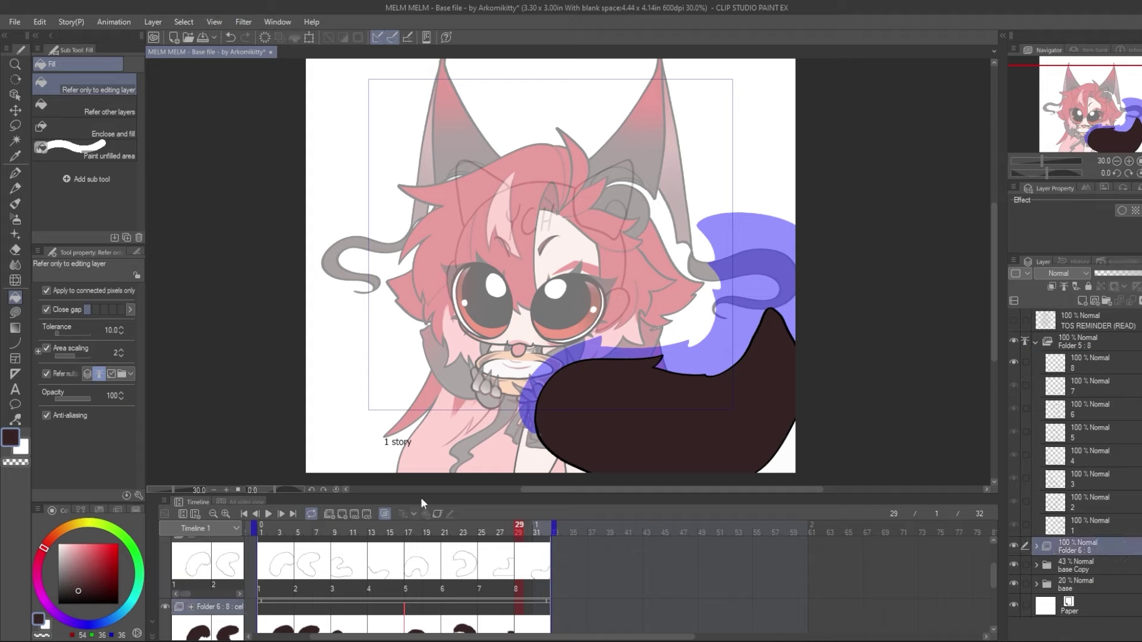
# Undo the extra animation folder, add a raster layer clipped to the tail fill folder, and collapse the tail outline folder
pyautogui.click(329, 513)
pyautogui.click(230, 37)
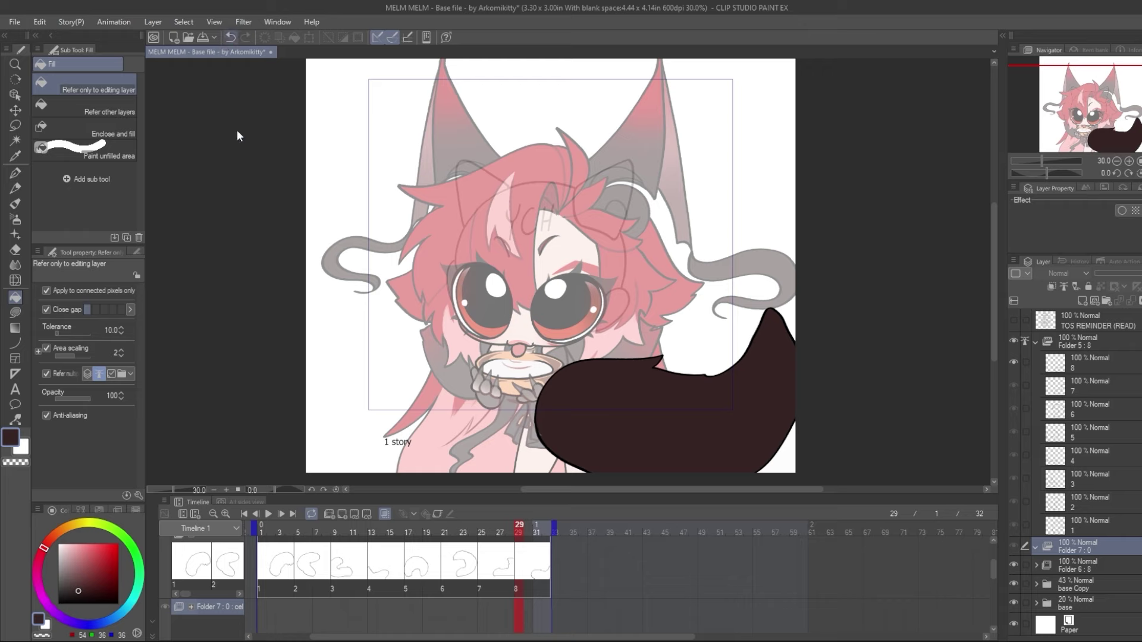
pyautogui.click(1093, 302)
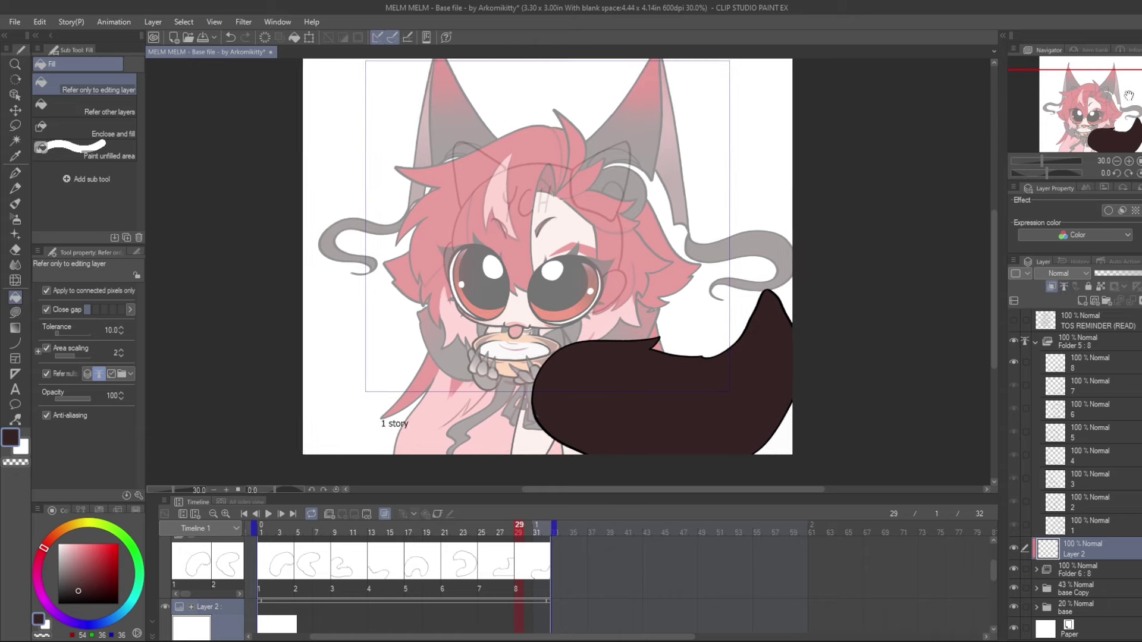
pyautogui.click(1080, 340)
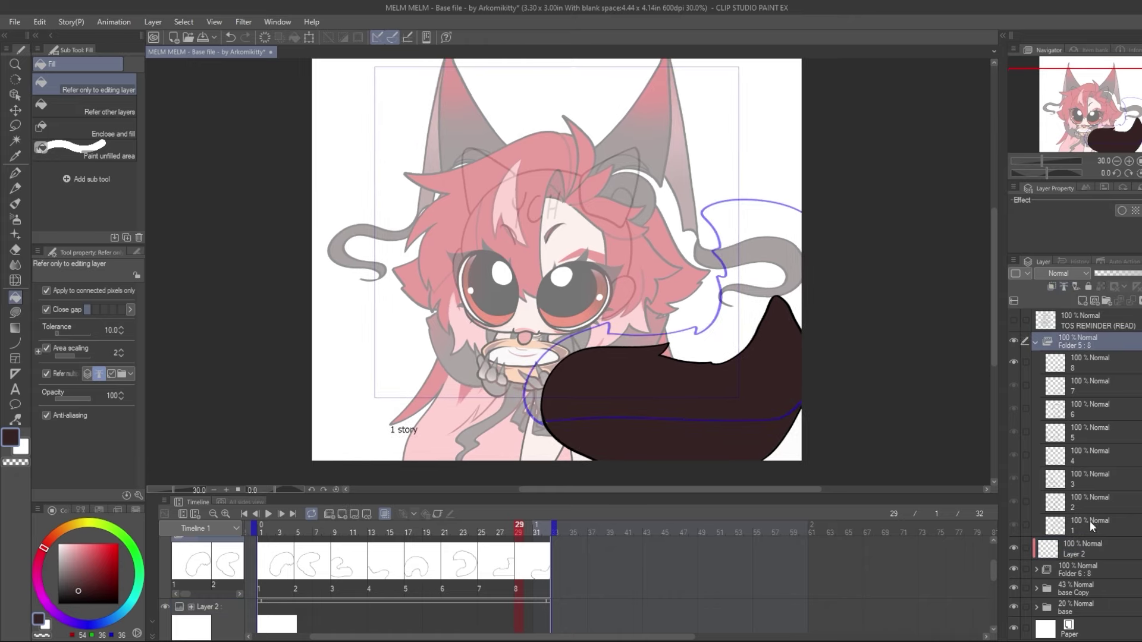
pyautogui.click(1093, 550)
pyautogui.click(1035, 342)
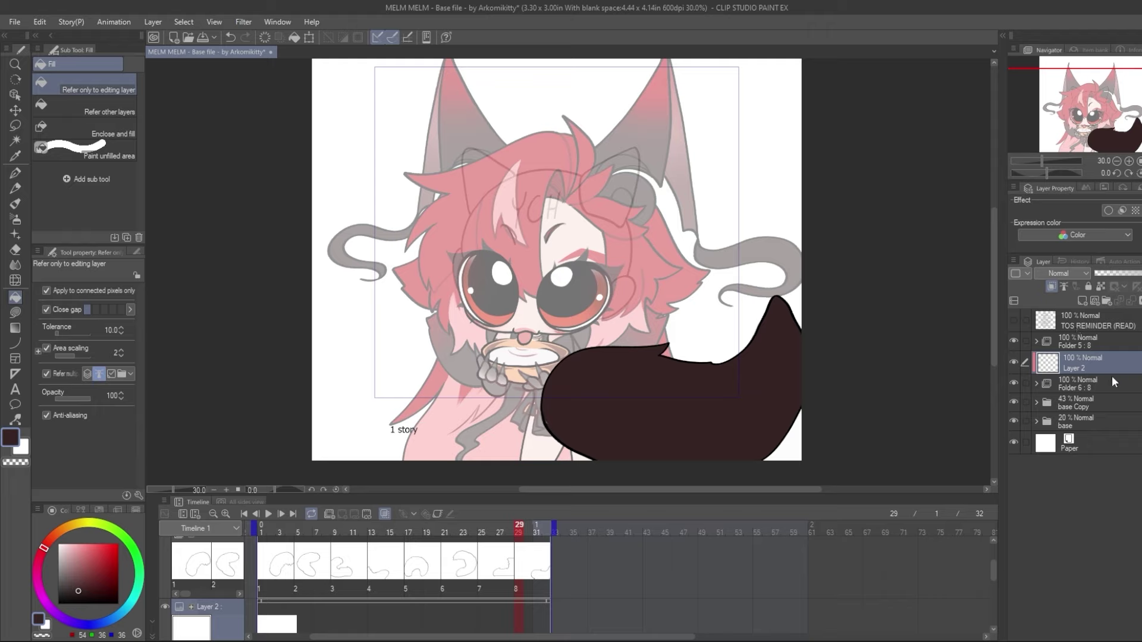
# Choose the Hard 2 airbrush with pure red (255, 0, 0) and set the brush size to 1198.3
pyautogui.moveTo(117, 554); pyautogui.dragTo(130, 548)
pyautogui.click(16, 219)
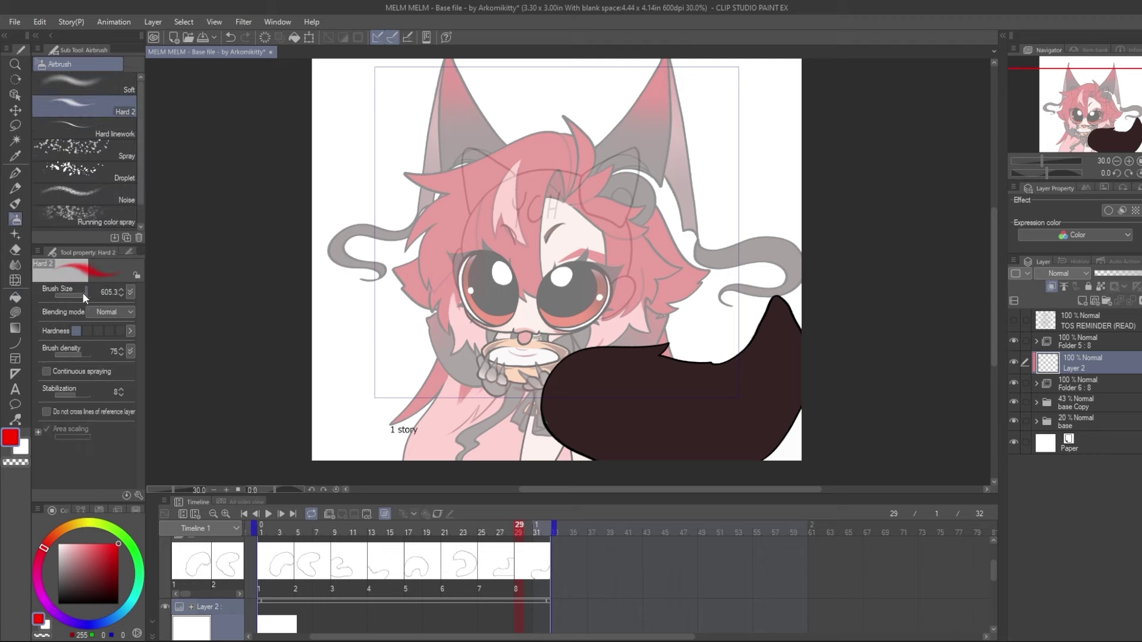
pyautogui.moveTo(83, 293); pyautogui.dragTo(94, 291)
pyautogui.moveTo(88, 292); pyautogui.dragTo(91, 292)
# Airbrush a red gradient over the tail tip on the clipped layer and lower that layer's opacity to 51%
pyautogui.click(1115, 162)
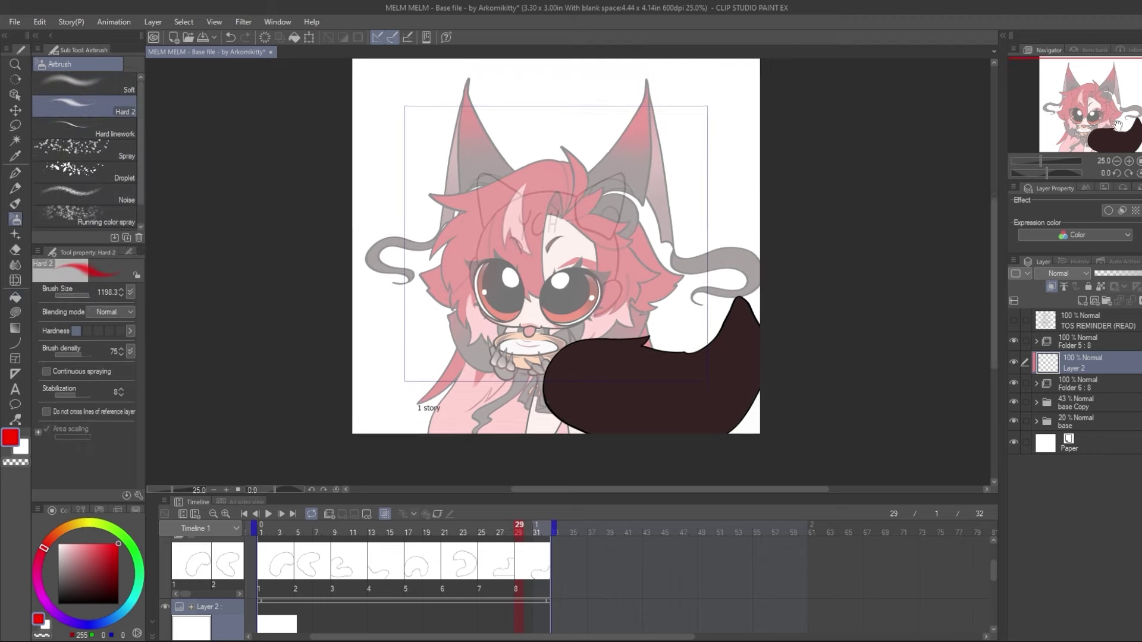
pyautogui.moveTo(820, 339); pyautogui.dragTo(803, 394)
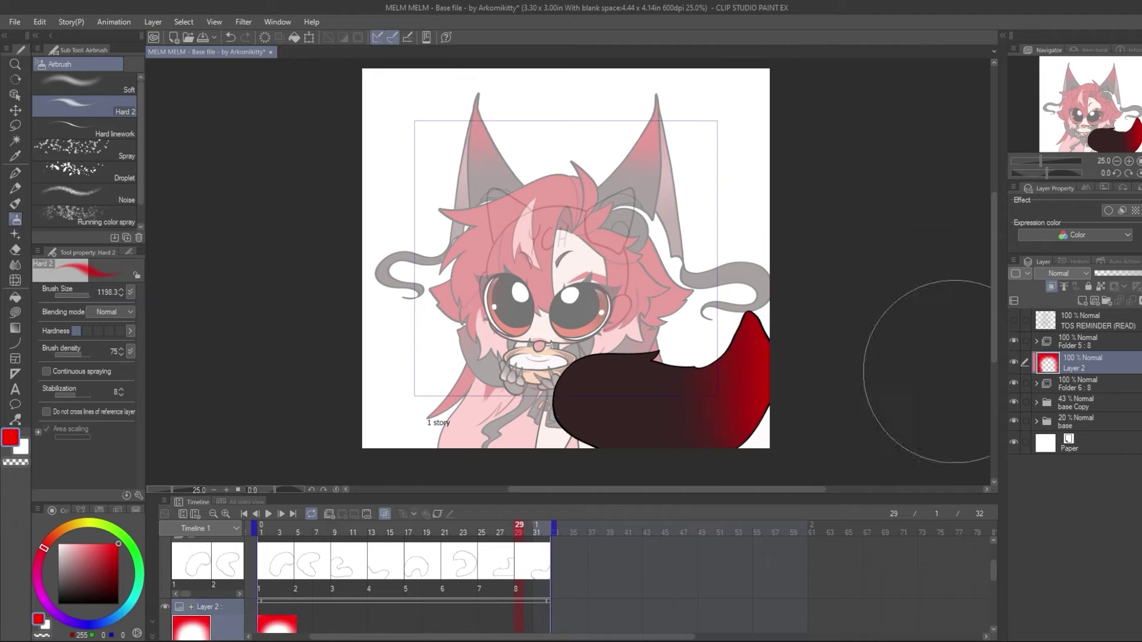
pyautogui.moveTo(737, 267); pyautogui.dragTo(675, 433)
pyautogui.moveTo(1131, 277); pyautogui.dragTo(1122, 278)
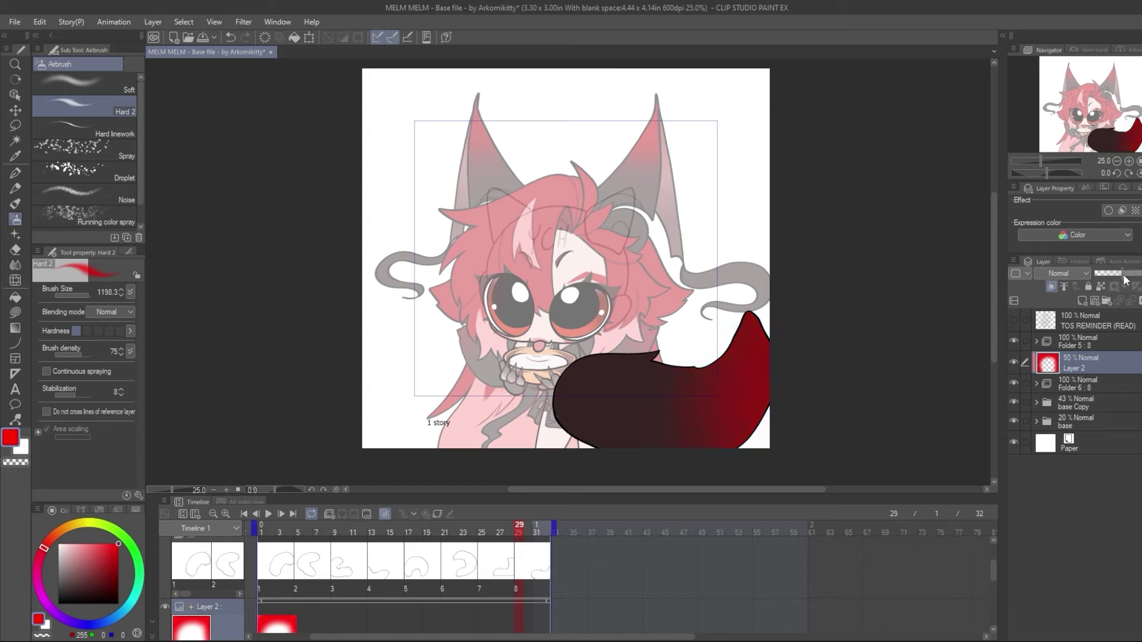
# Turn off the onion skin and set the base Copy folder's opacity to 100%
pyautogui.click(1057, 385)
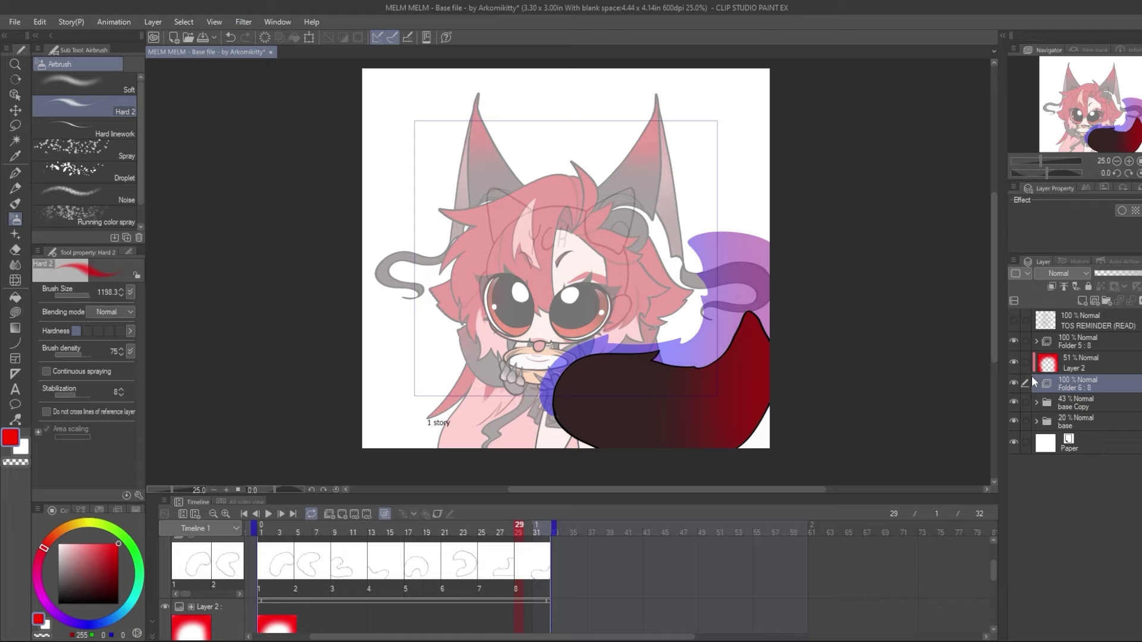
pyautogui.click(1026, 342)
pyautogui.click(1026, 363)
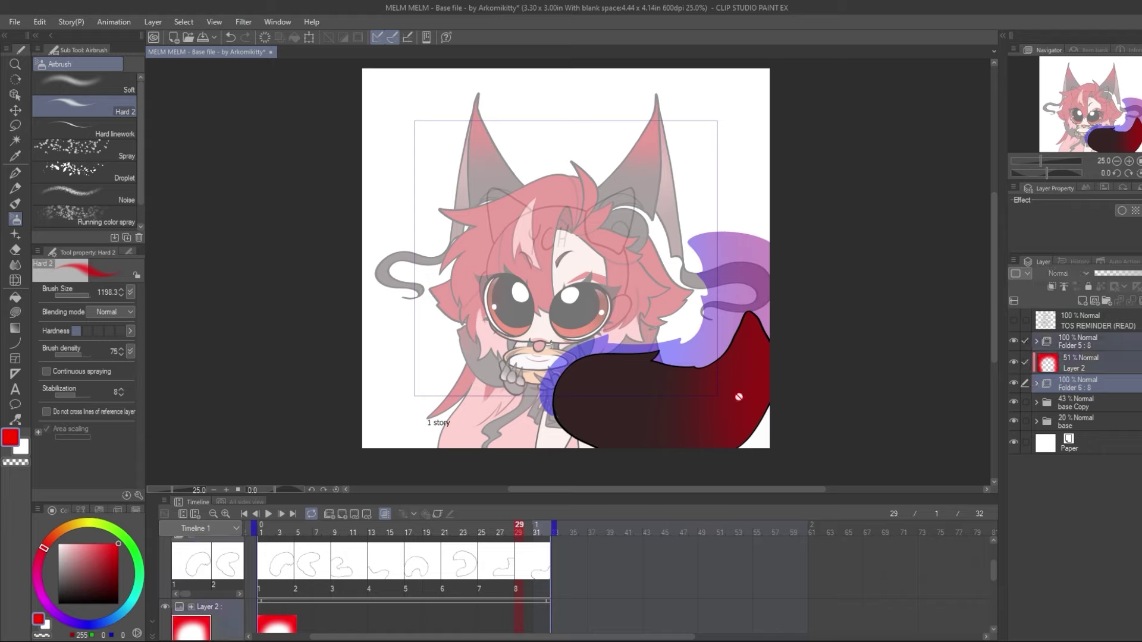
pyautogui.click(384, 515)
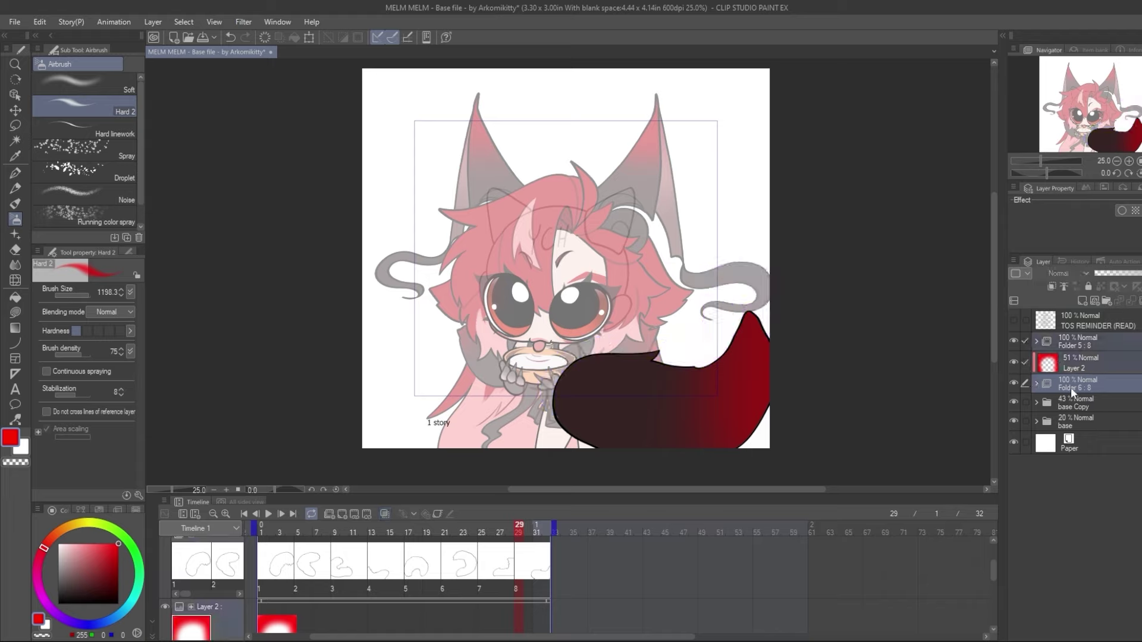
pyautogui.click(1089, 404)
pyautogui.click(1133, 273)
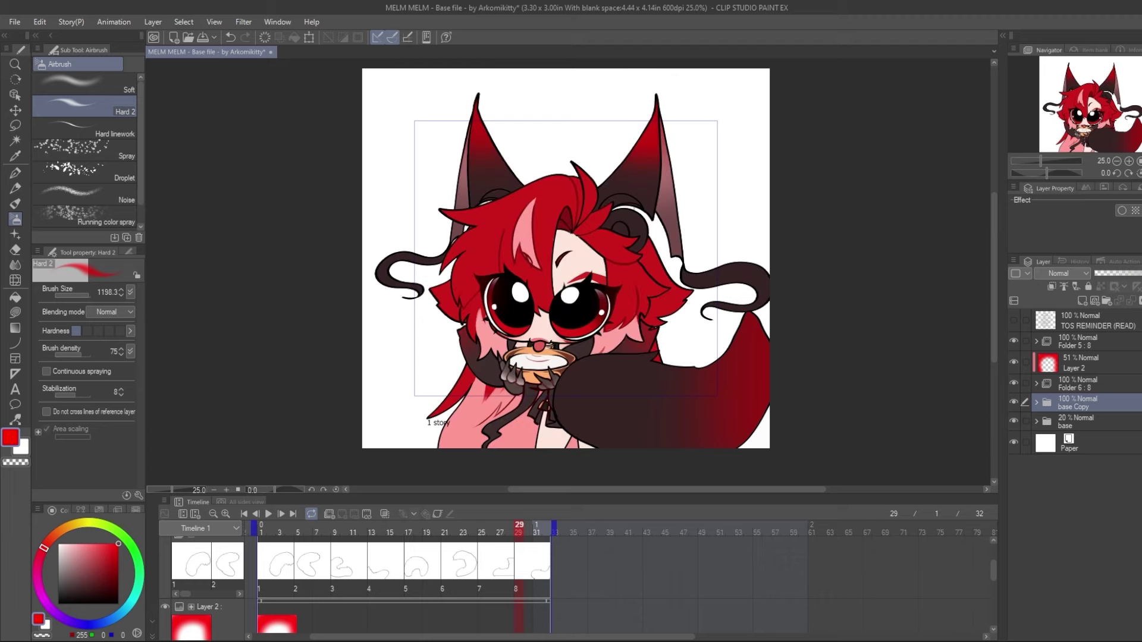
# Move the tail outline, gradient and fill layers to the bottom of the base Copy folder, collapse it, and play back the animation
pyautogui.click(1072, 344)
pyautogui.click(1025, 364)
pyautogui.click(1026, 380)
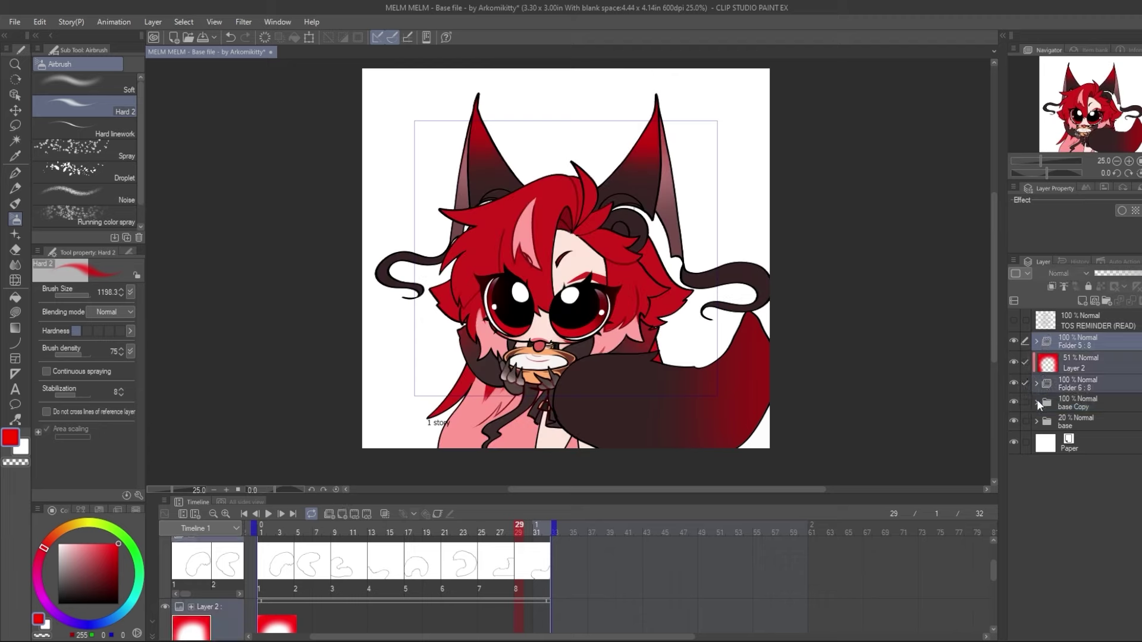
pyautogui.click(1037, 403)
pyautogui.moveTo(1076, 379); pyautogui.dragTo(1092, 595)
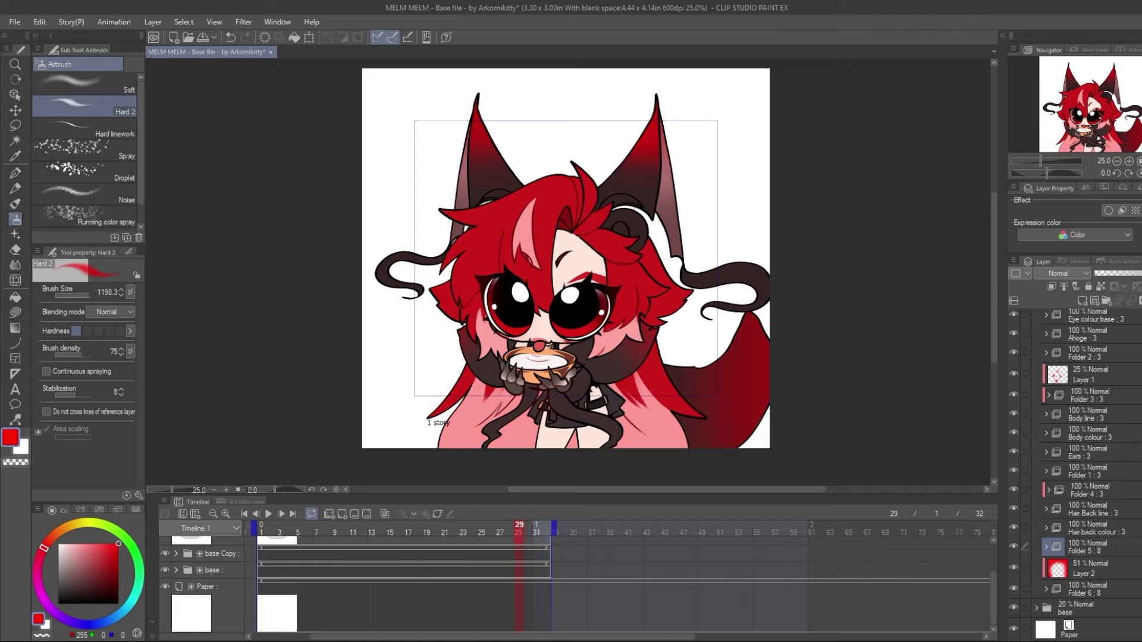
pyautogui.scroll(3, 1076, 476)
pyautogui.click(1034, 342)
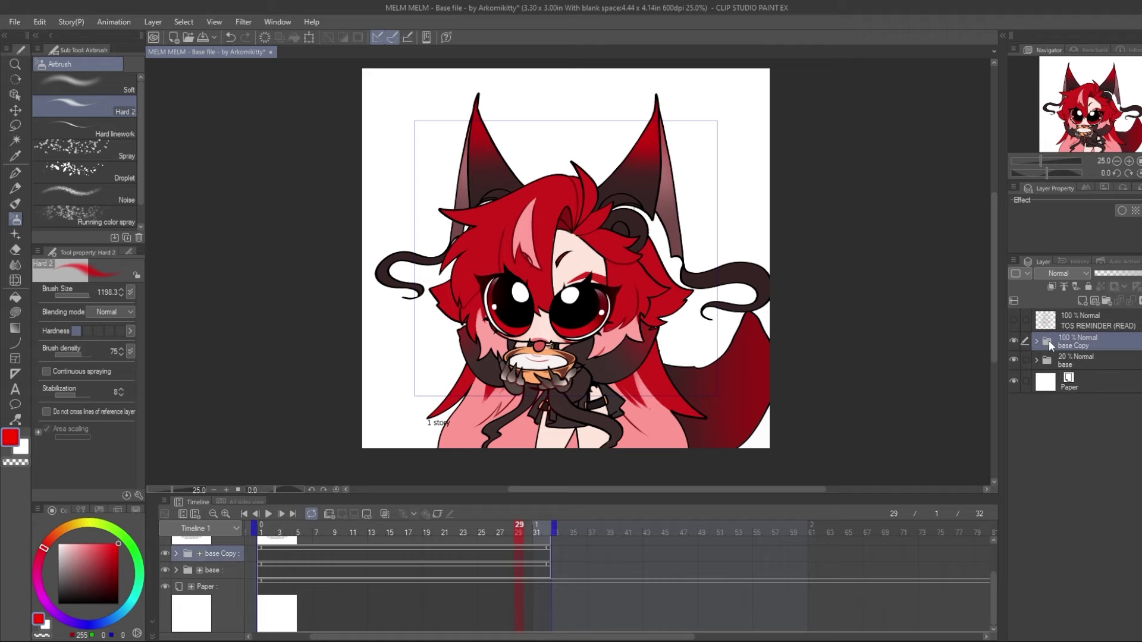
pyautogui.press('space')
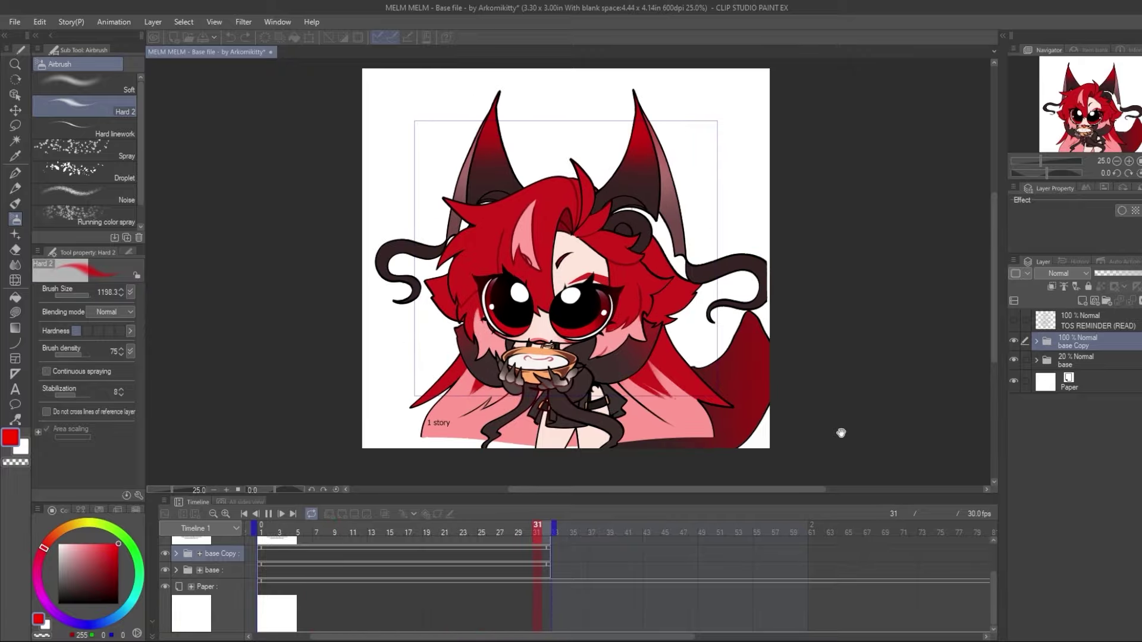
pyautogui.click(269, 514)
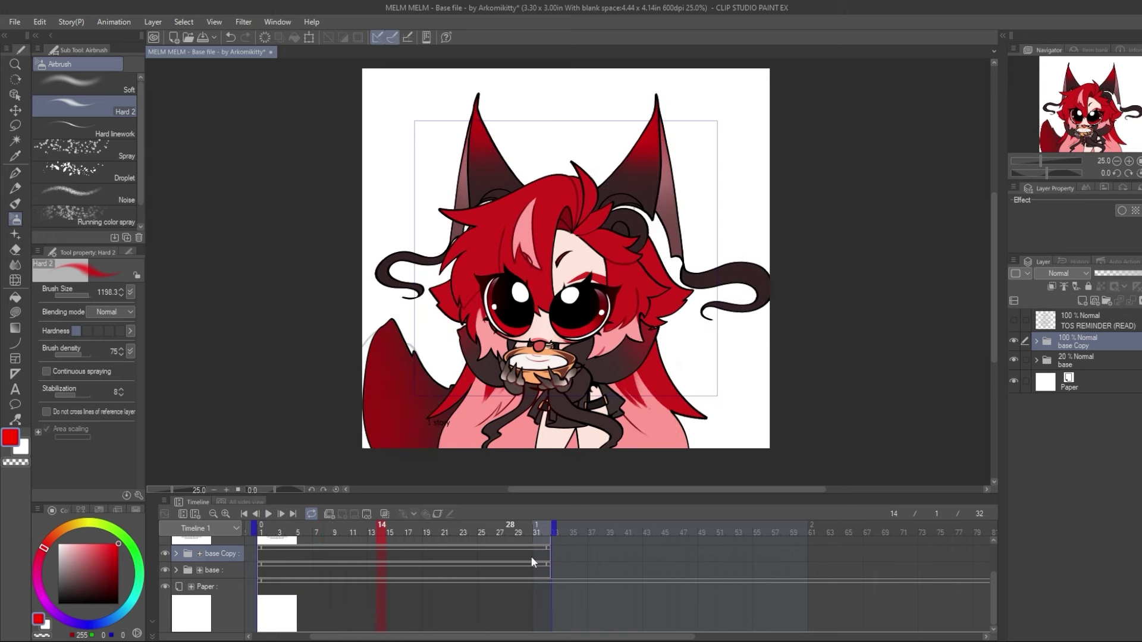
# Soften the tail's red gradient on its layer using transparent colour with the airbrush at size 1421.4, and play back the animation
pyautogui.click(1036, 341)
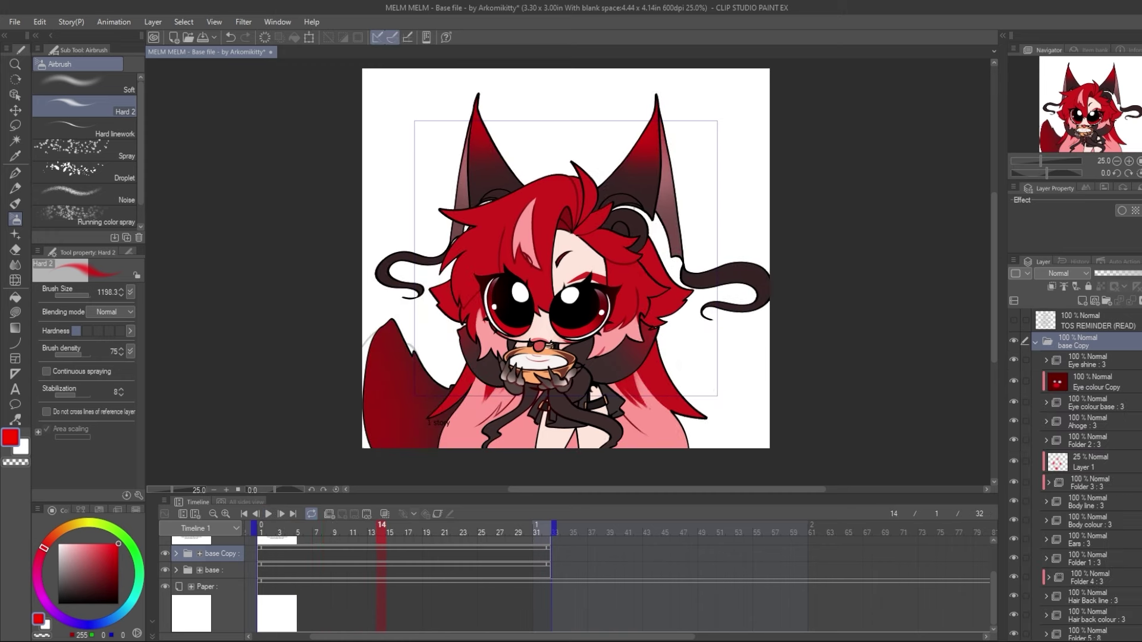
pyautogui.scroll(-3, 1083, 475)
pyautogui.click(1091, 566)
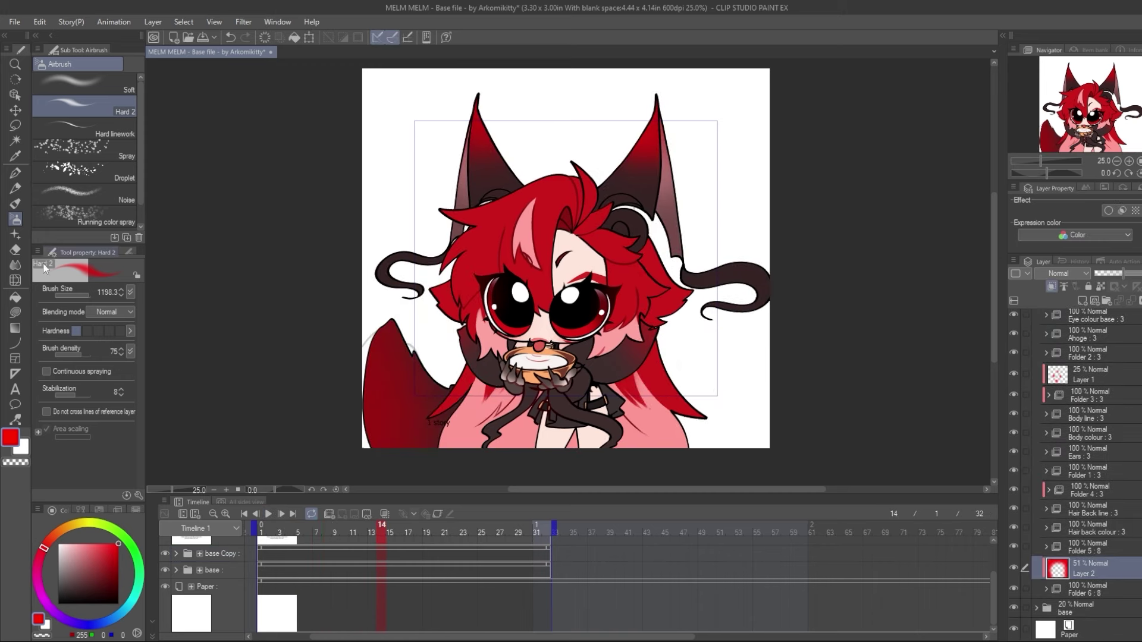
pyautogui.moveTo(72, 295); pyautogui.dragTo(89, 297)
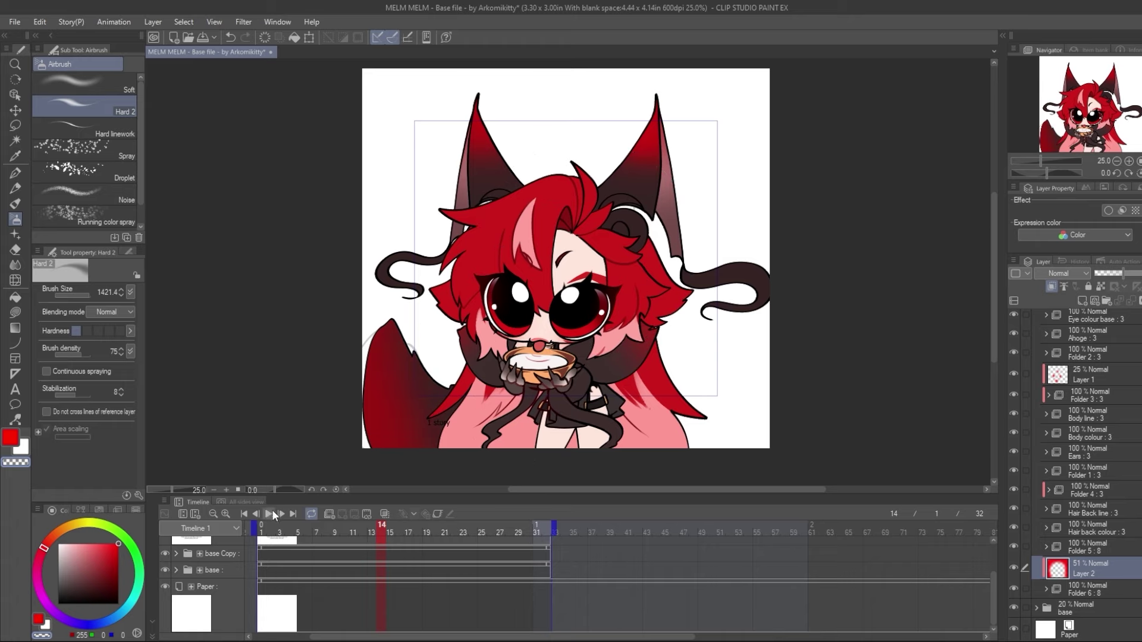
pyautogui.press('space')
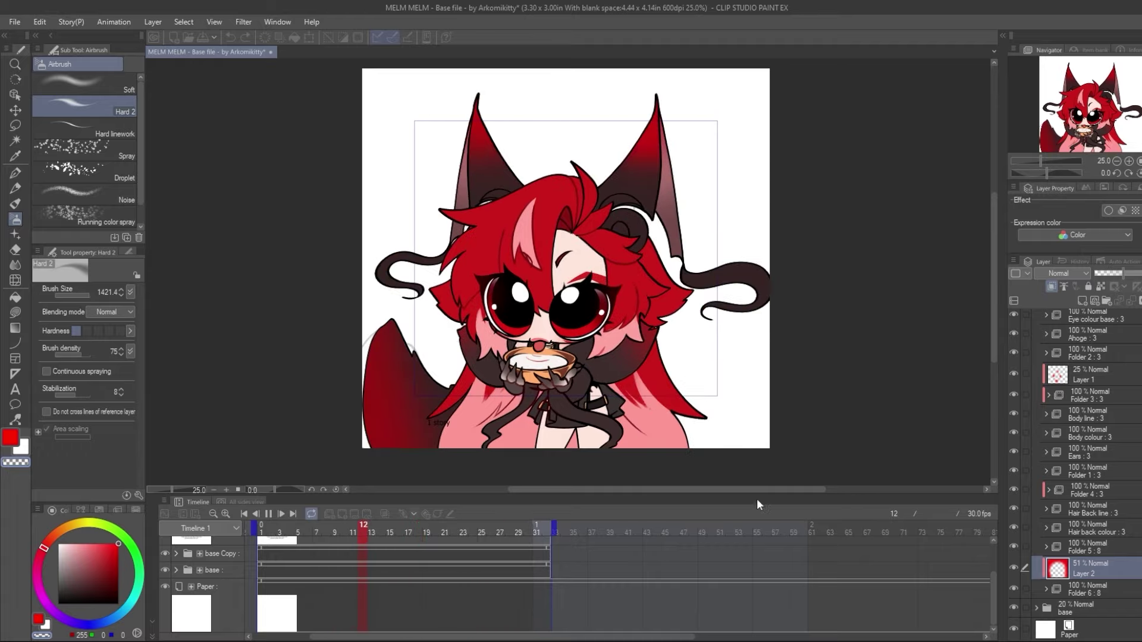
pyautogui.click(270, 513)
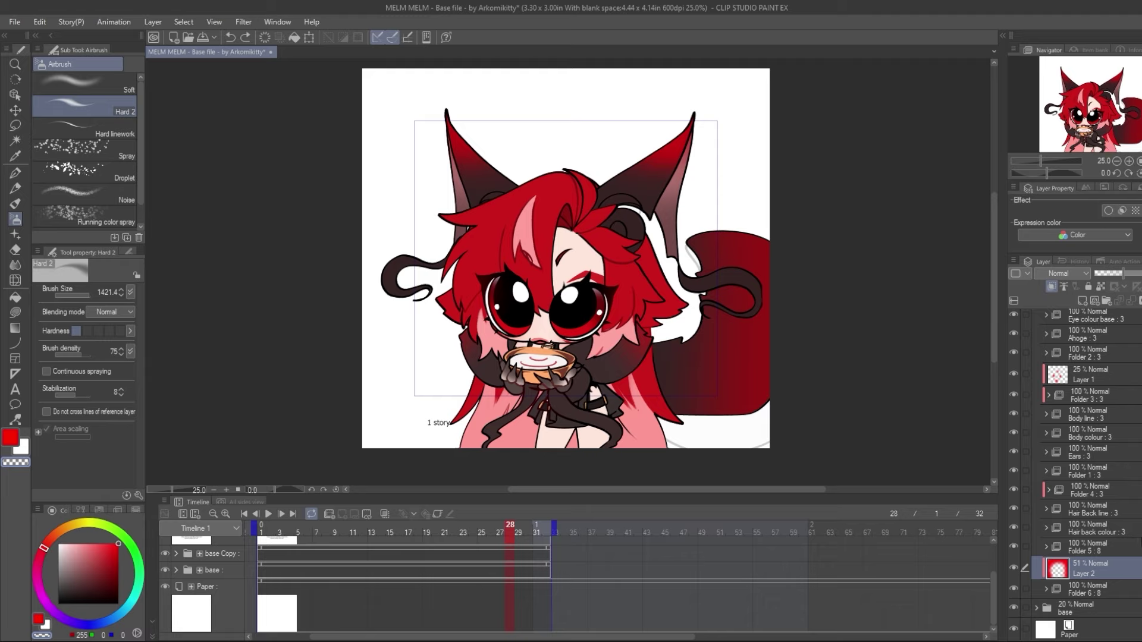
# Collapse the base Copy folder and toggle its visibility off and on to check its contents
pyautogui.scroll(1, 565, 258)
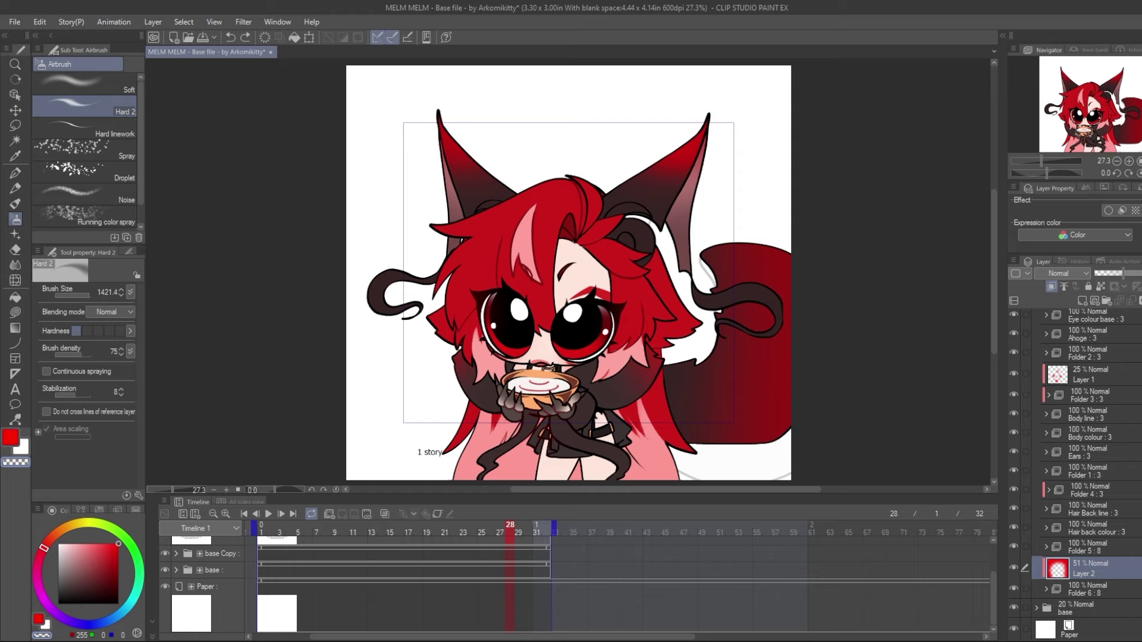
pyautogui.scroll(3, 1077, 476)
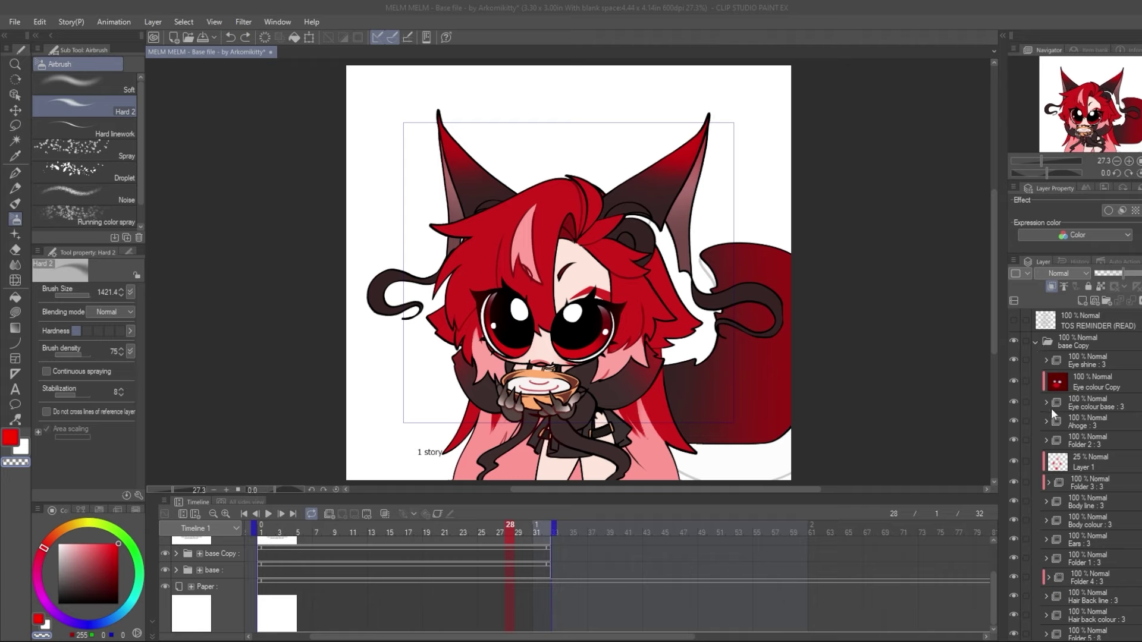
pyautogui.click(1033, 343)
pyautogui.click(1036, 343)
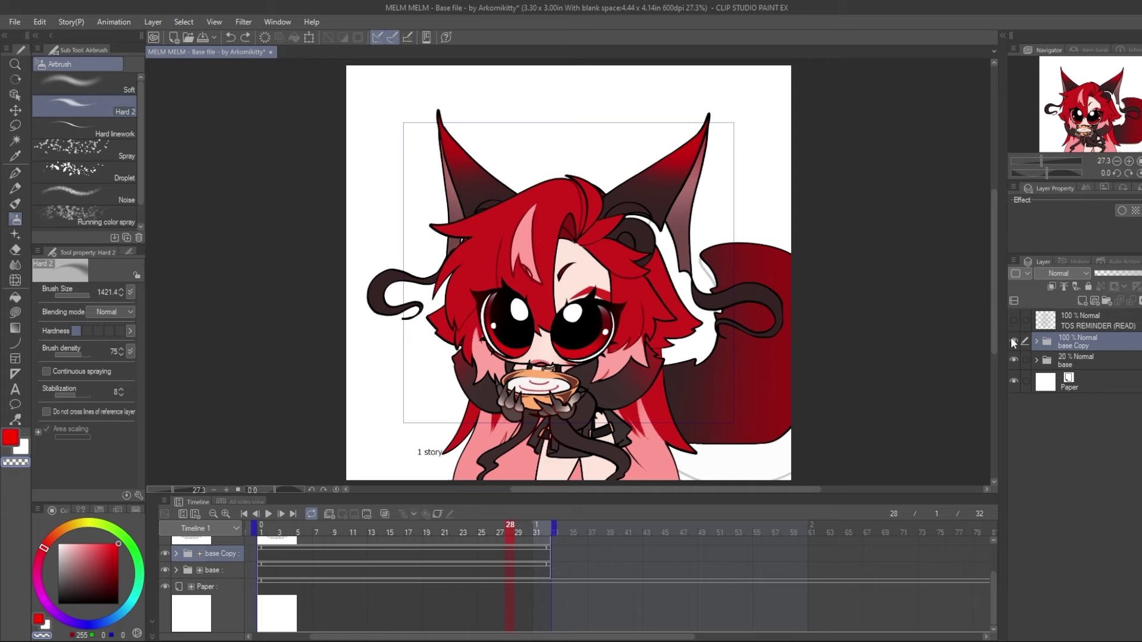
pyautogui.click(1013, 341)
pyautogui.click(1013, 340)
# Change the paper colour to the greyish pink B9A2A2 and hide the faded base folder
pyautogui.doubleClick(1045, 381)
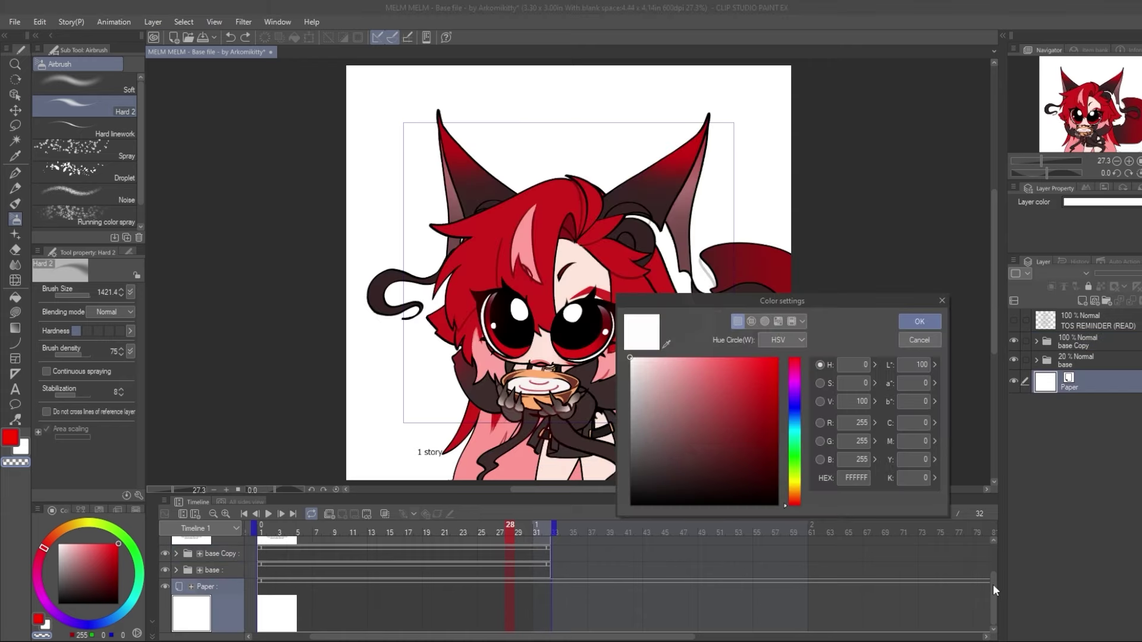
pyautogui.moveTo(667, 404)
pyautogui.mouseDown()
pyautogui.moveTo(641, 381)
pyautogui.moveTo(648, 396)
pyautogui.mouseUp()
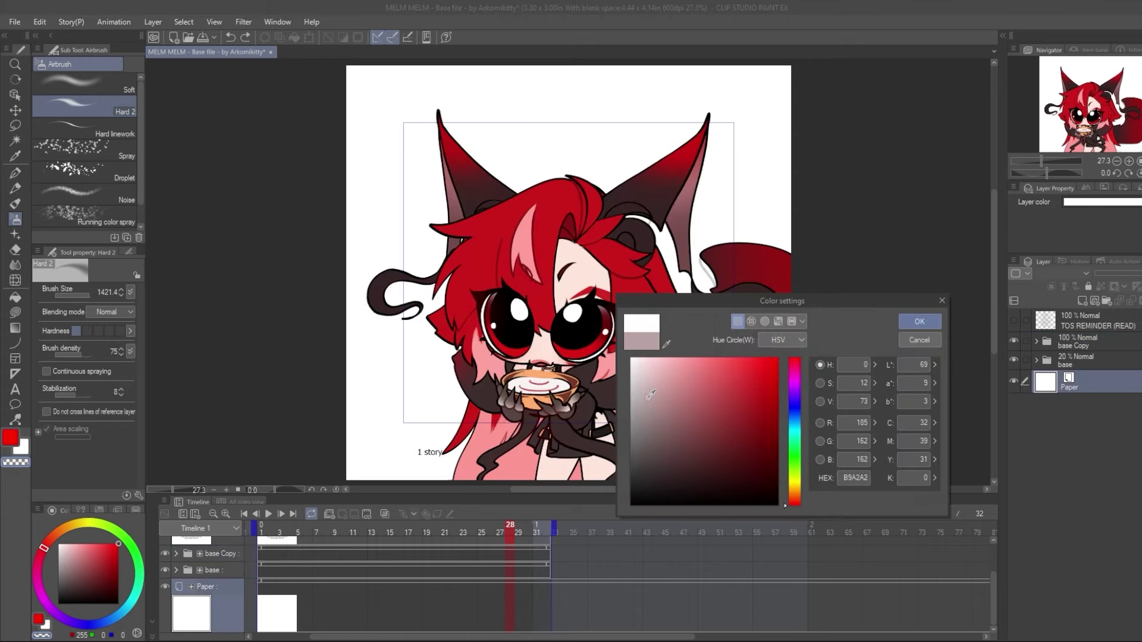
pyautogui.click(917, 322)
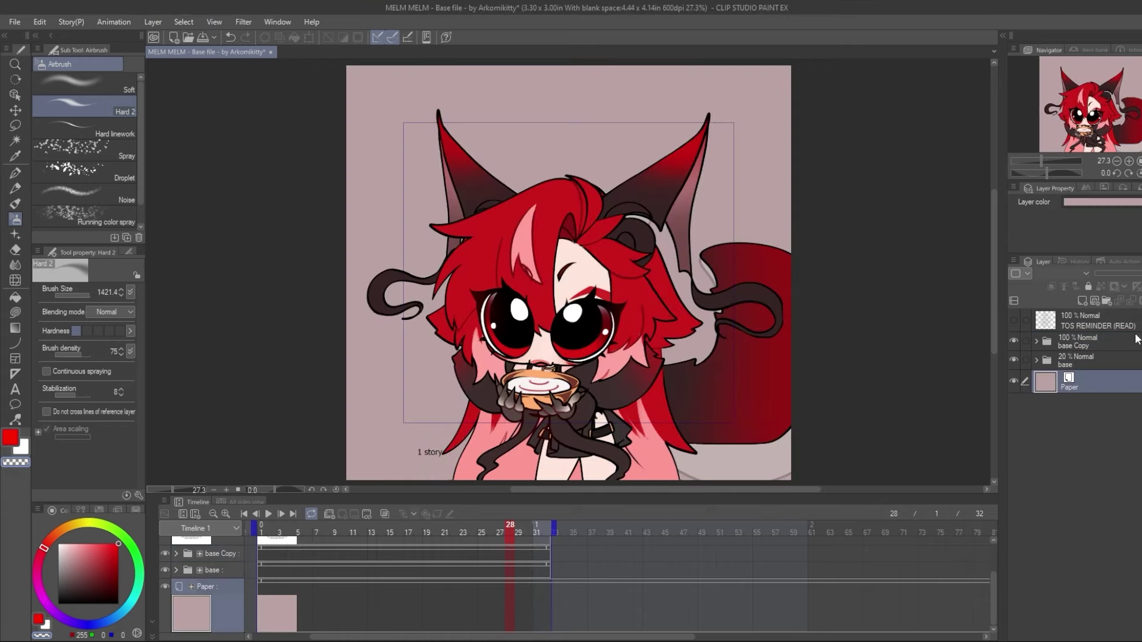
pyautogui.click(1074, 360)
pyautogui.click(1015, 359)
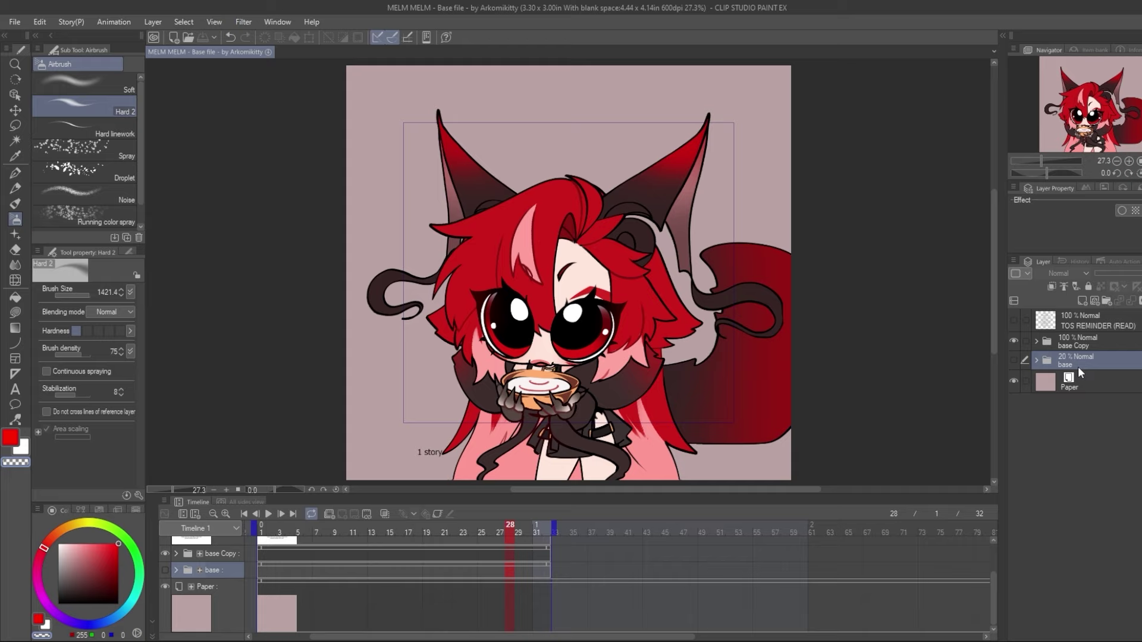
# Create a new layer folder, place the base Copy folder inside it, and duplicate base Copy there
pyautogui.click(1070, 340)
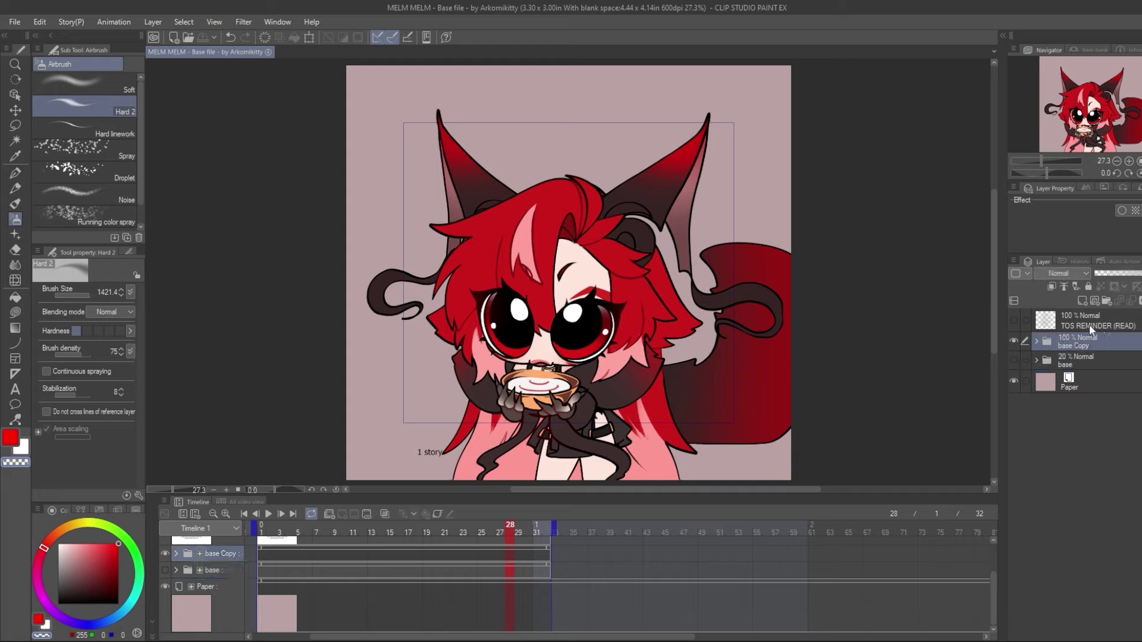
pyautogui.click(1107, 300)
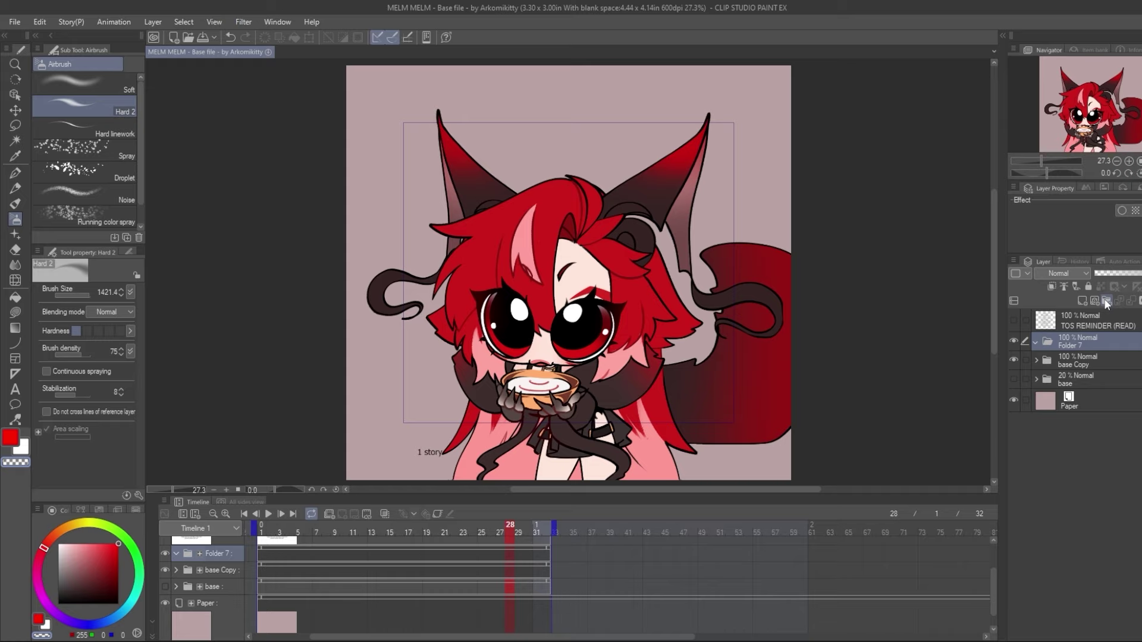
pyautogui.moveTo(1070, 360); pyautogui.dragTo(1080, 342)
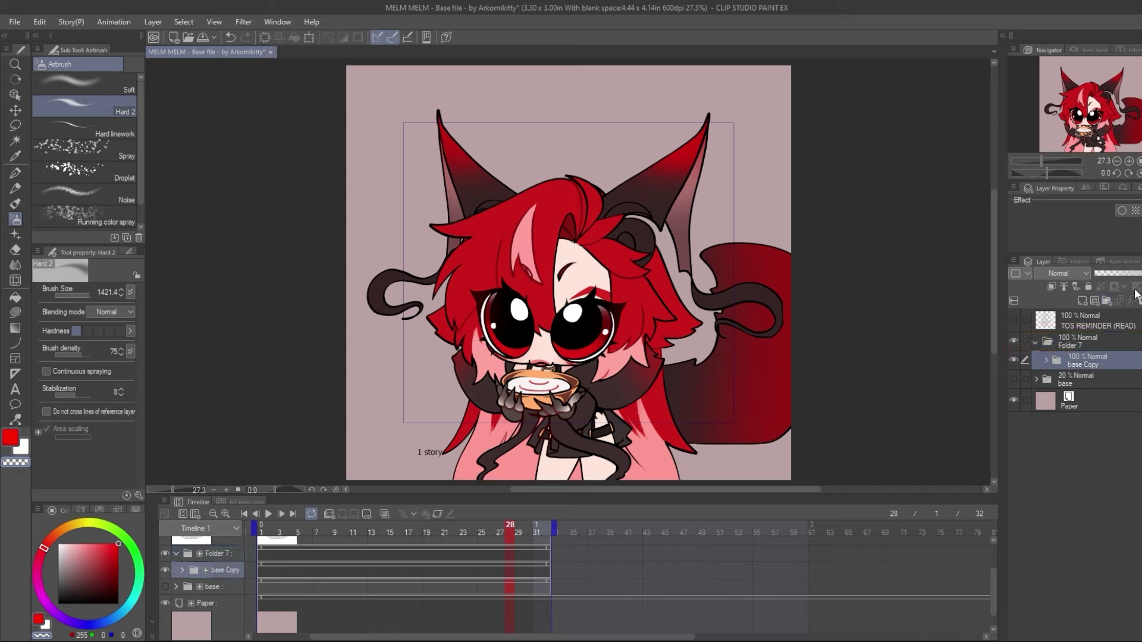
pyautogui.rightClick(1111, 362)
pyautogui.click(1089, 113)
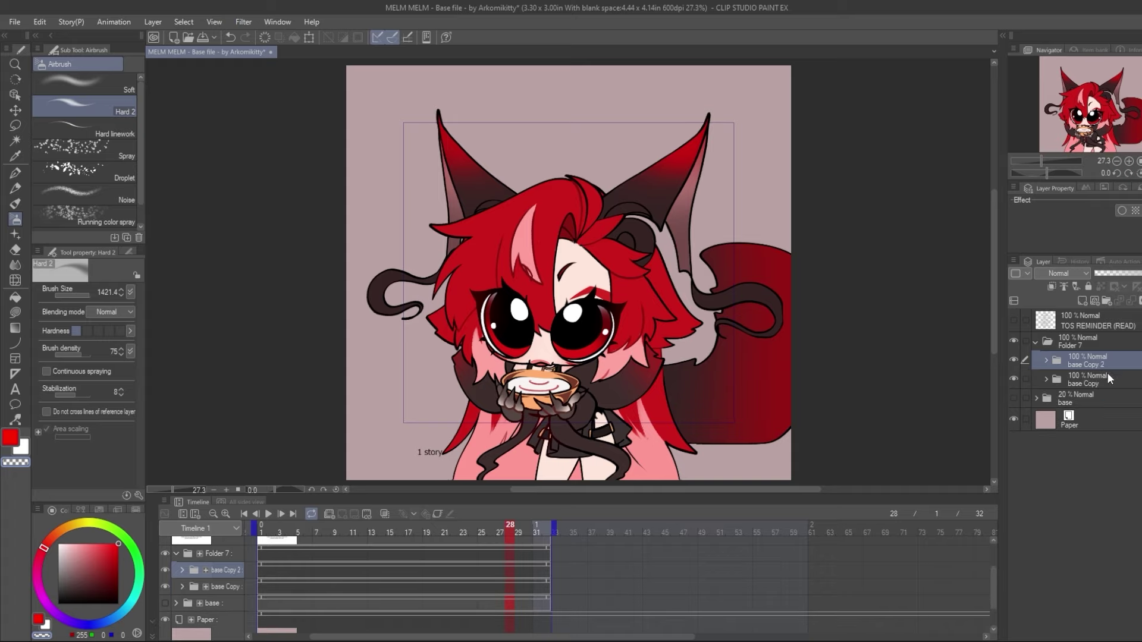
# Apply a border effect to the base Copy folder and raise the edge thickness to 20
pyautogui.click(1107, 377)
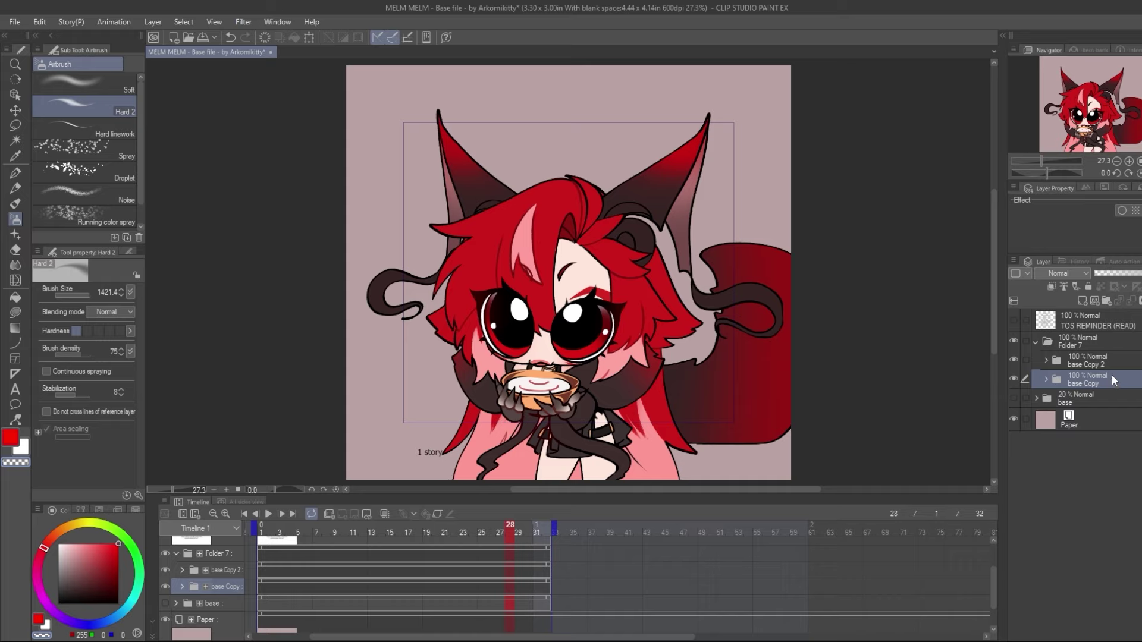
pyautogui.click(1122, 212)
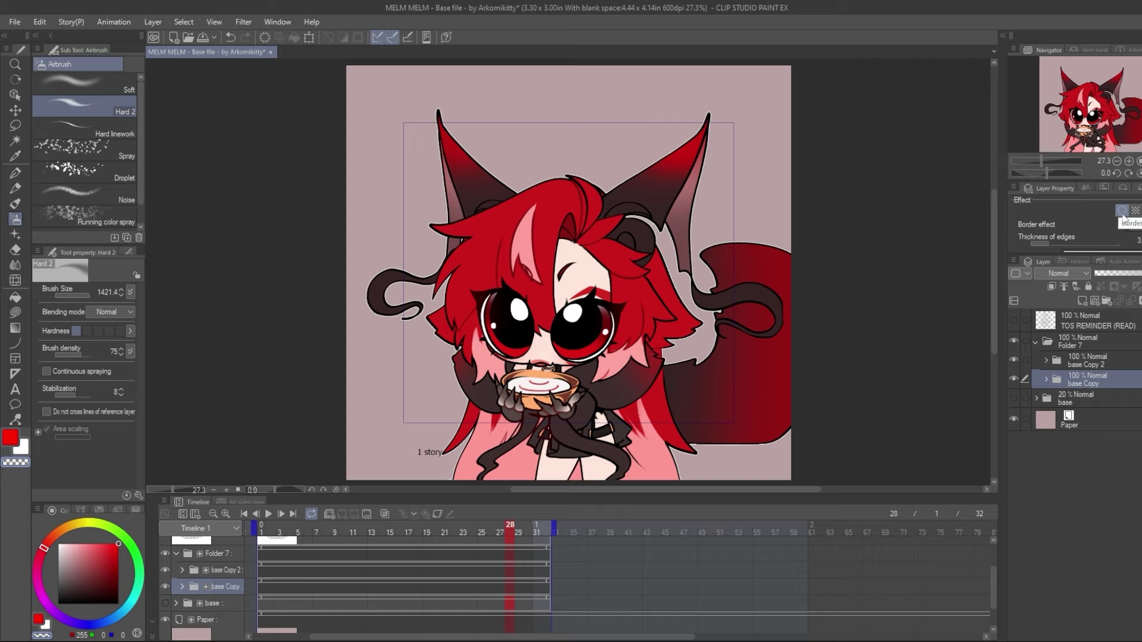
pyautogui.click(1138, 240)
pyautogui.click(1138, 239)
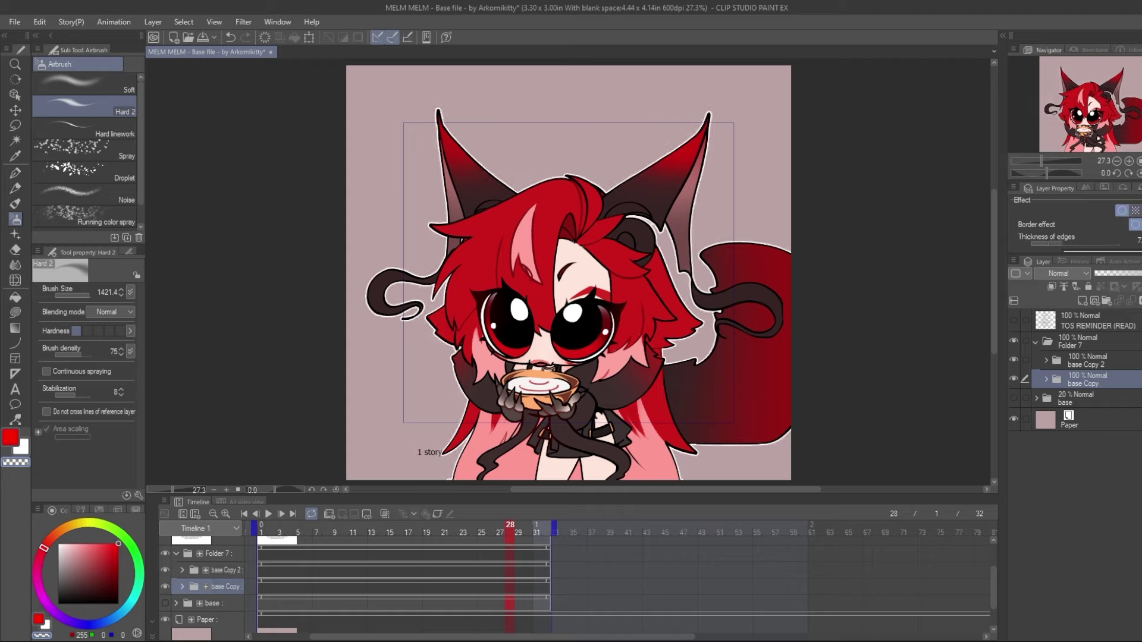
pyautogui.click(1139, 239)
pyautogui.click(1138, 240)
pyautogui.click(1139, 240)
pyautogui.click(1139, 240)
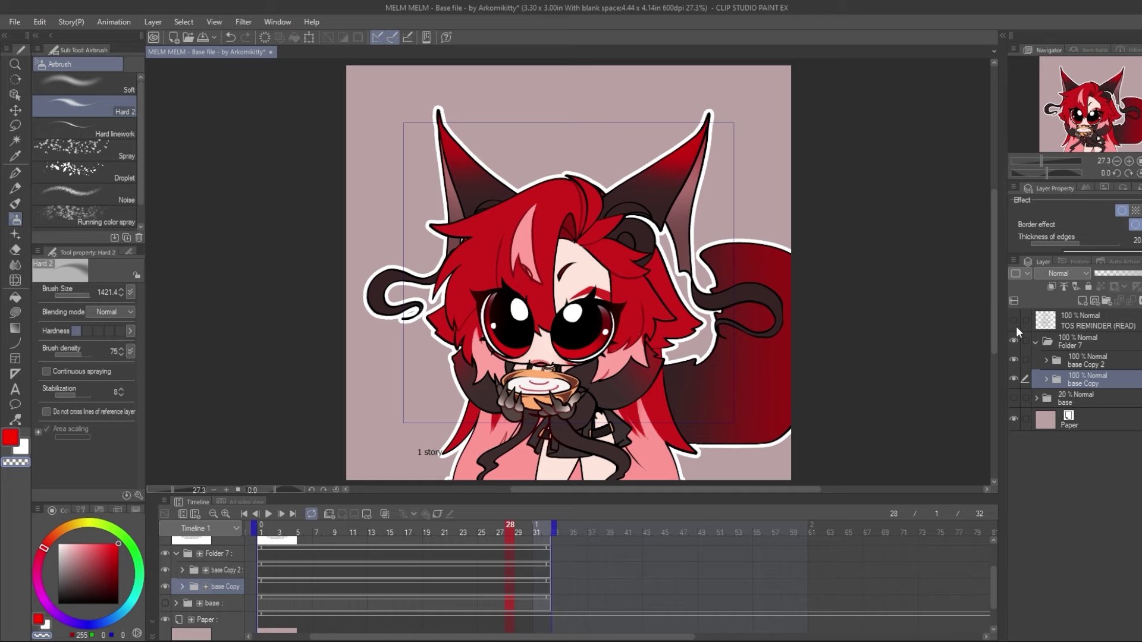
# Return to the first frame and collapse Folder 7 in the timeline
pyautogui.click(245, 514)
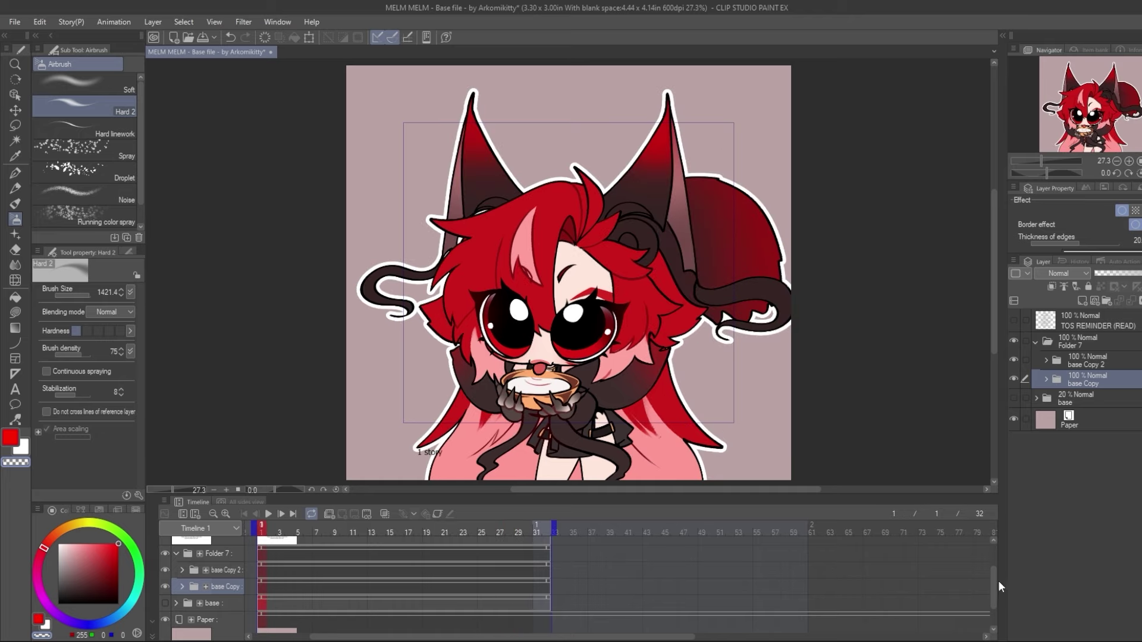
pyautogui.moveTo(993, 578); pyautogui.dragTo(1004, 512)
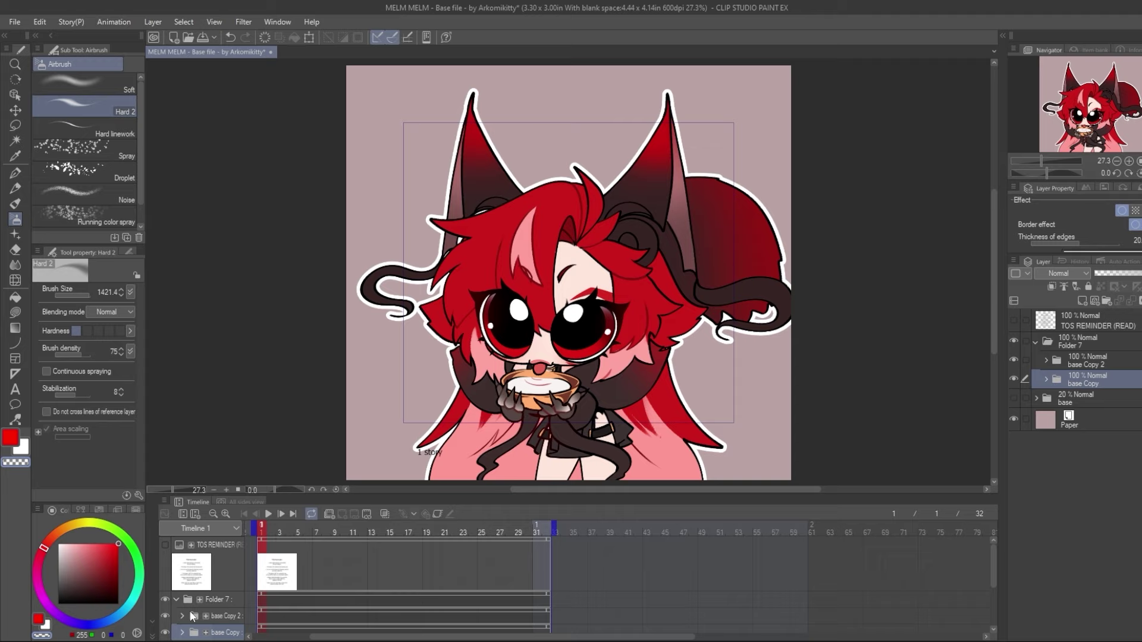
pyautogui.click(176, 600)
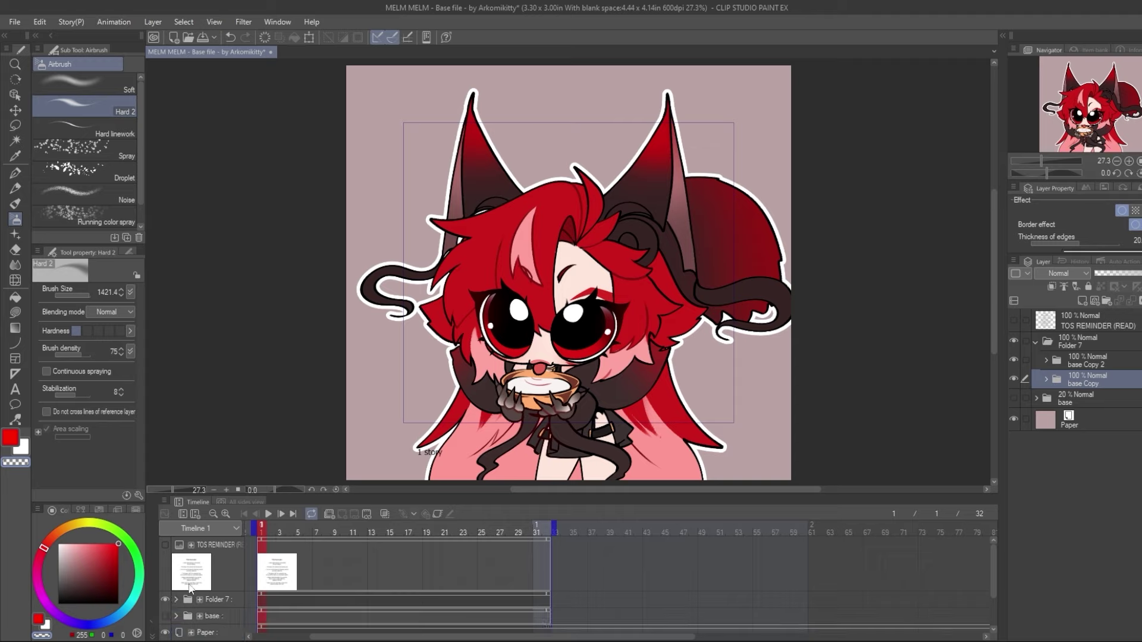
# Add a new layer above base Copy 2, clip it to that folder, and set its blending mode to Screen
pyautogui.click(1100, 362)
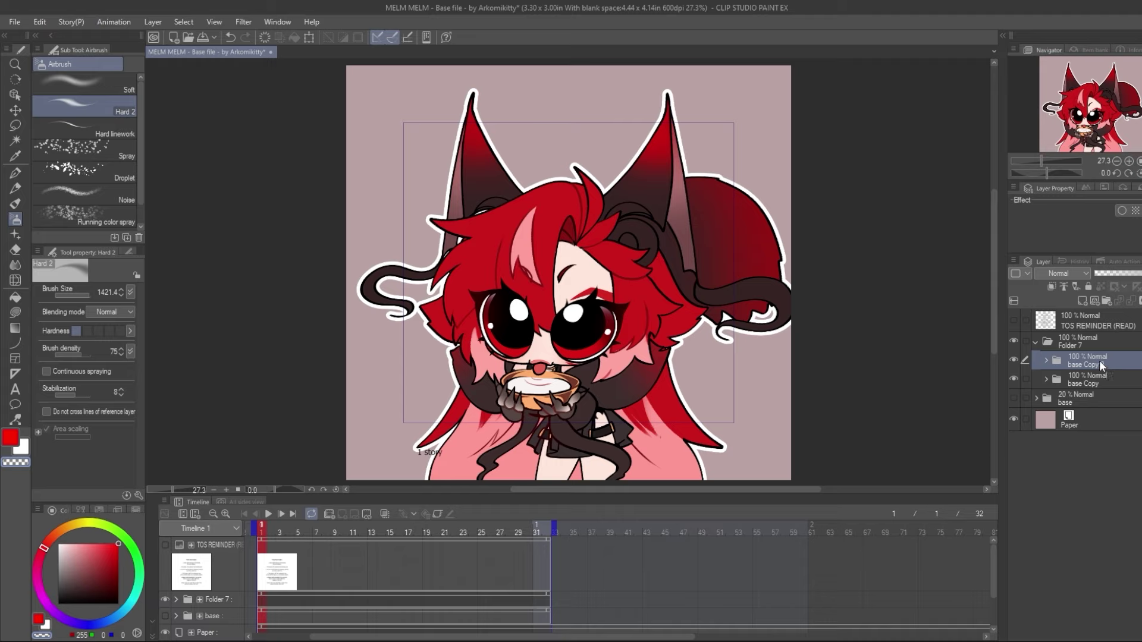
pyautogui.click(1070, 380)
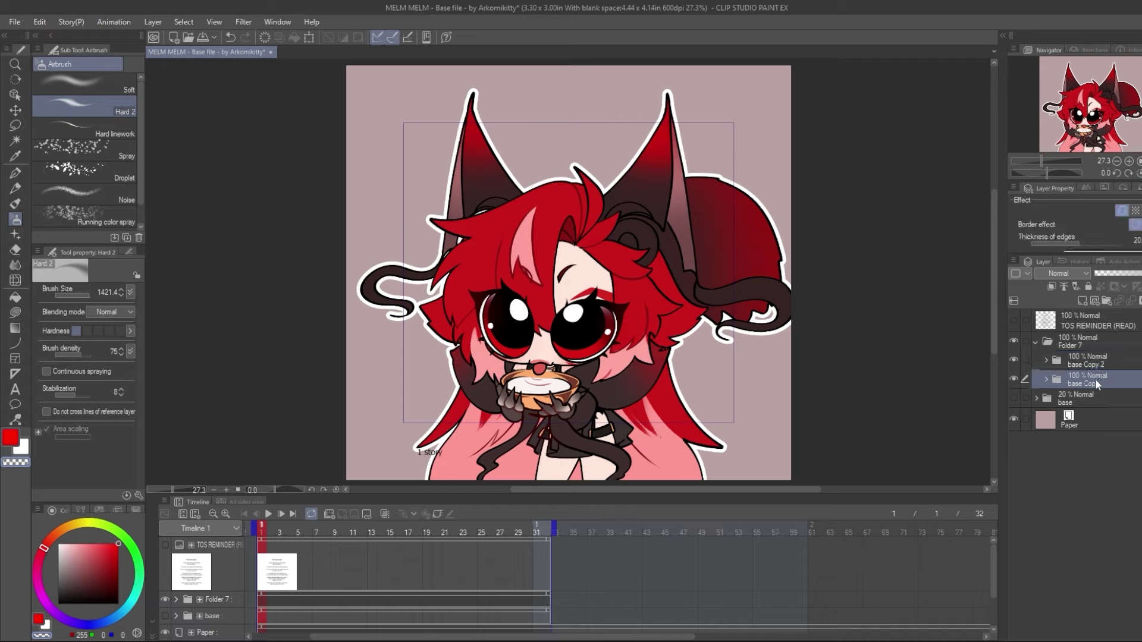
pyautogui.click(1096, 363)
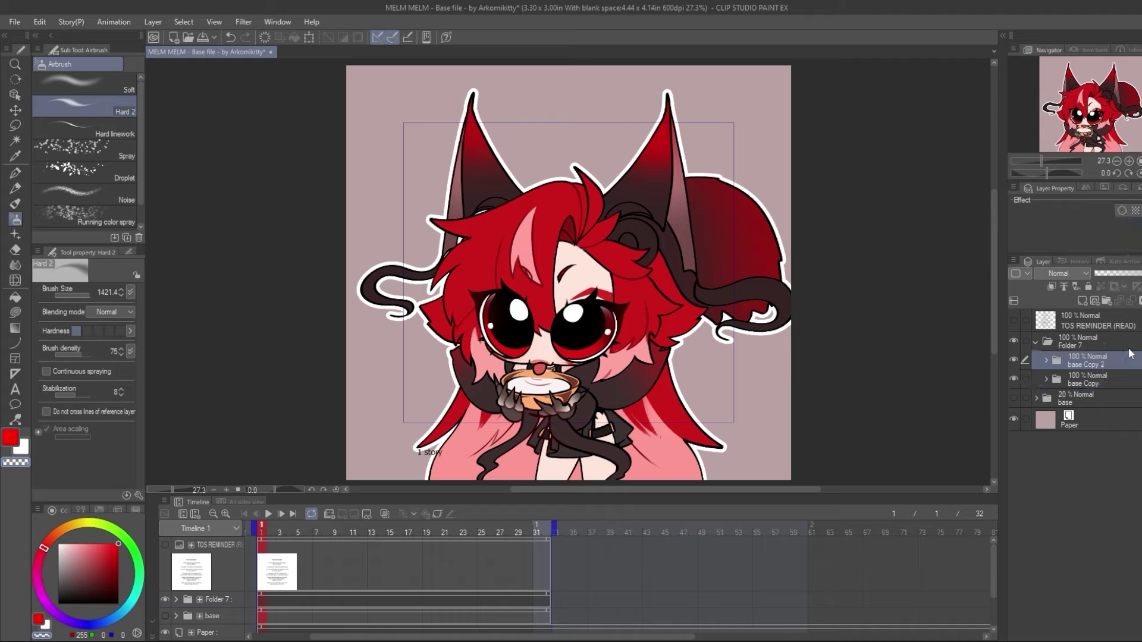
pyautogui.click(1082, 302)
pyautogui.click(1052, 284)
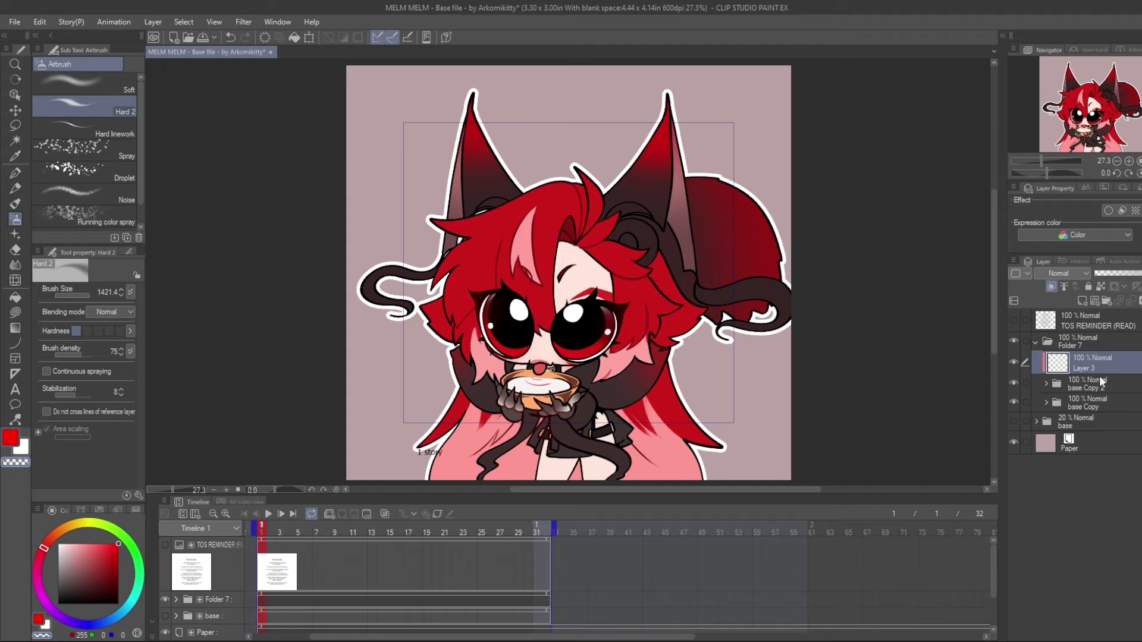
pyautogui.click(1069, 274)
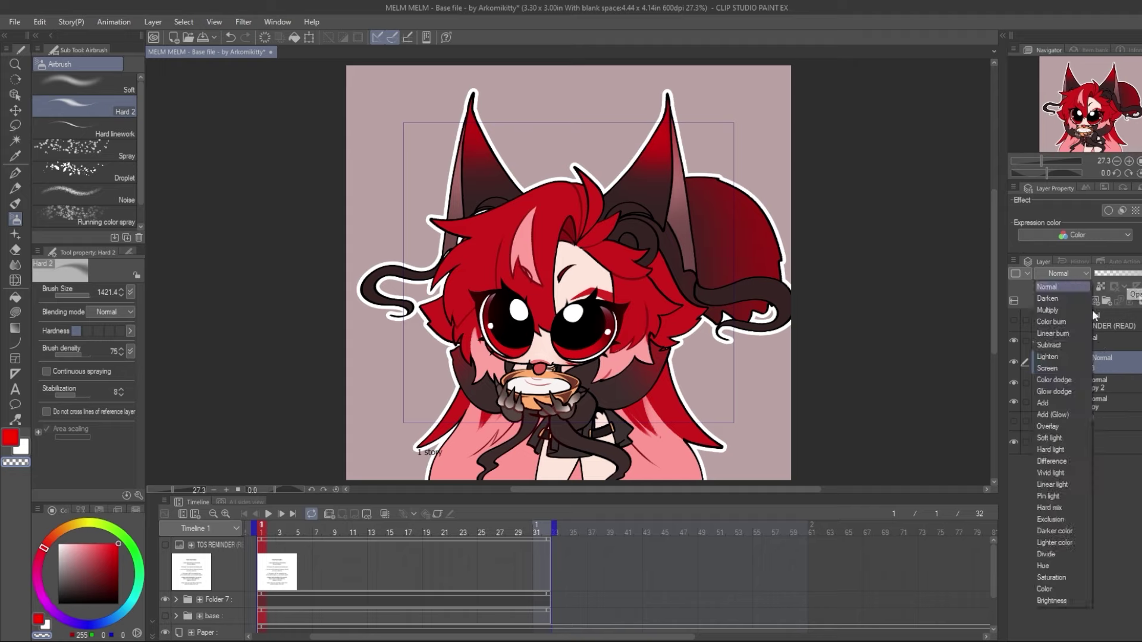
pyautogui.click(1066, 370)
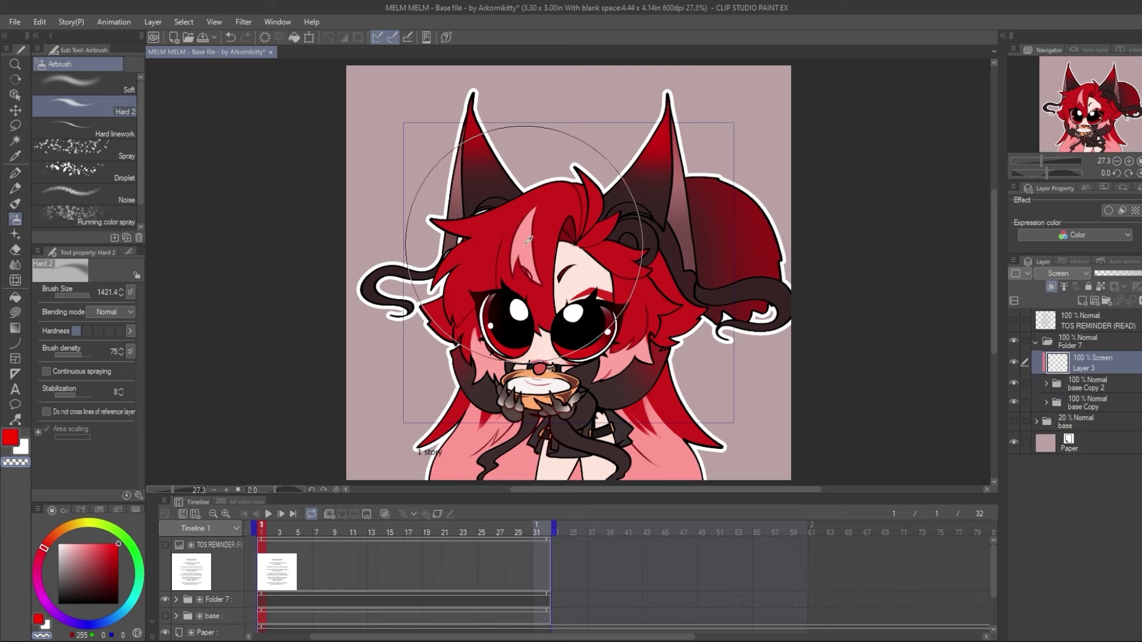
# Airbrush a light pink (255, 169, 166) glow at size 718 over the top of the hair and across the lower body
pyautogui.click(79, 542)
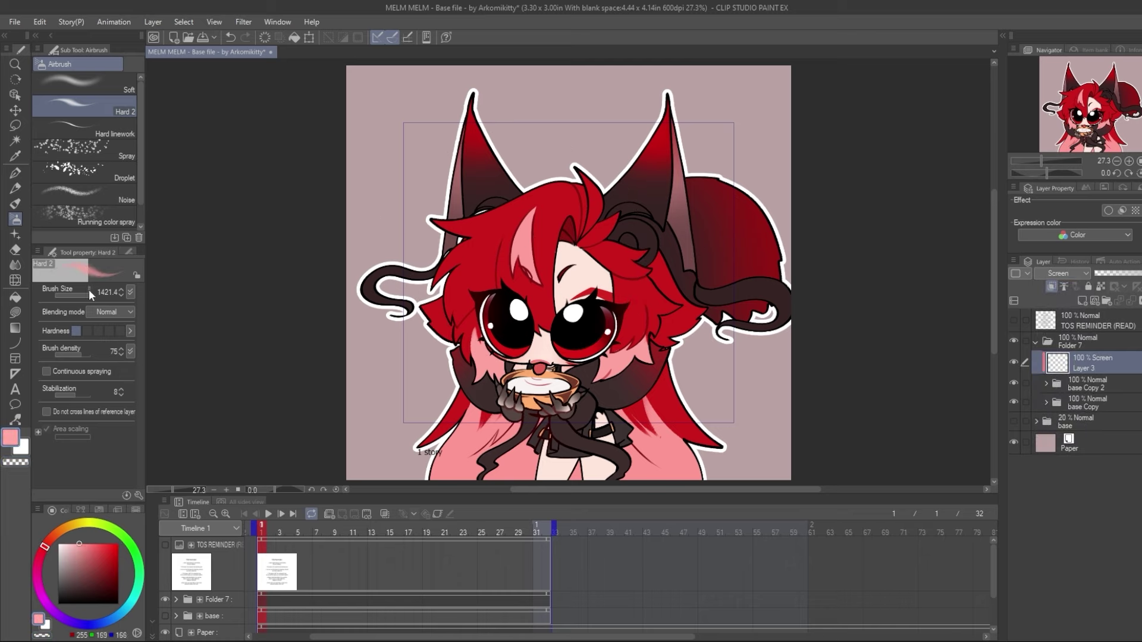
pyautogui.moveTo(88, 289); pyautogui.dragTo(87, 302)
pyautogui.moveTo(570, 156); pyautogui.dragTo(566, 159)
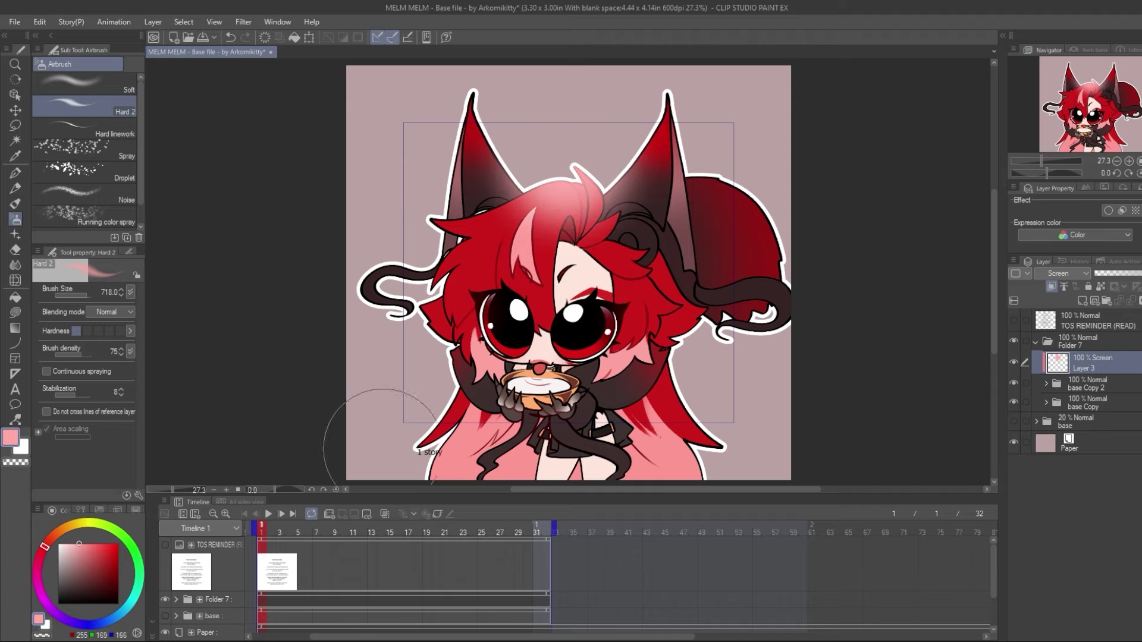
pyautogui.moveTo(382, 449)
pyautogui.mouseDown()
pyautogui.moveTo(796, 463)
pyautogui.moveTo(443, 476)
pyautogui.moveTo(380, 472)
pyautogui.moveTo(934, 472)
pyautogui.moveTo(696, 434)
pyautogui.mouseUp()
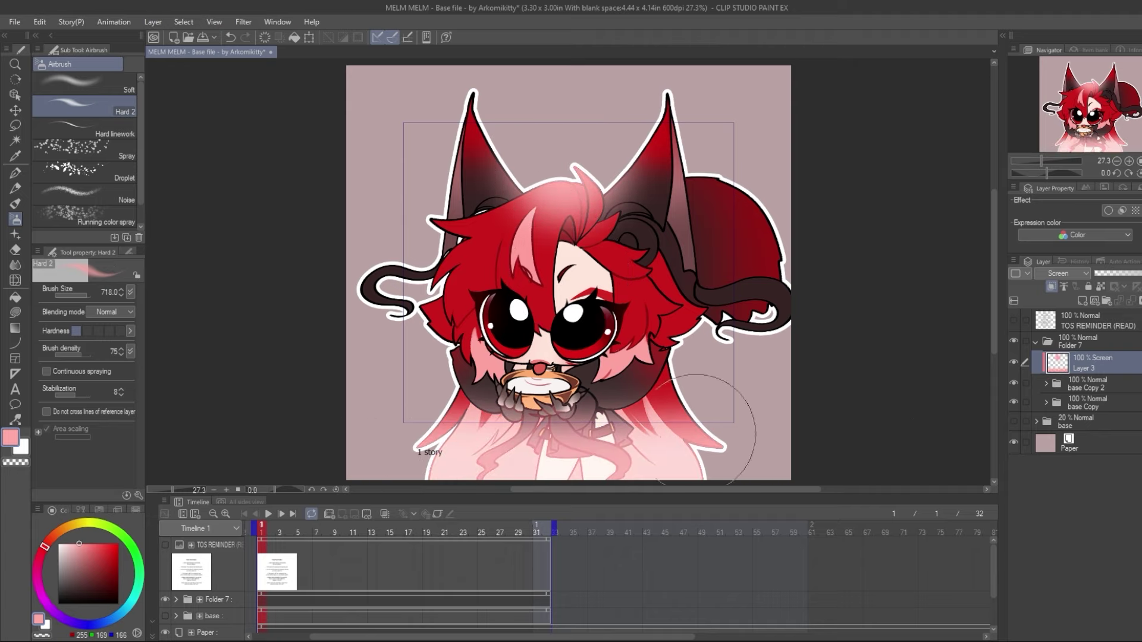
pyautogui.moveTo(301, 408); pyautogui.dragTo(964, 428)
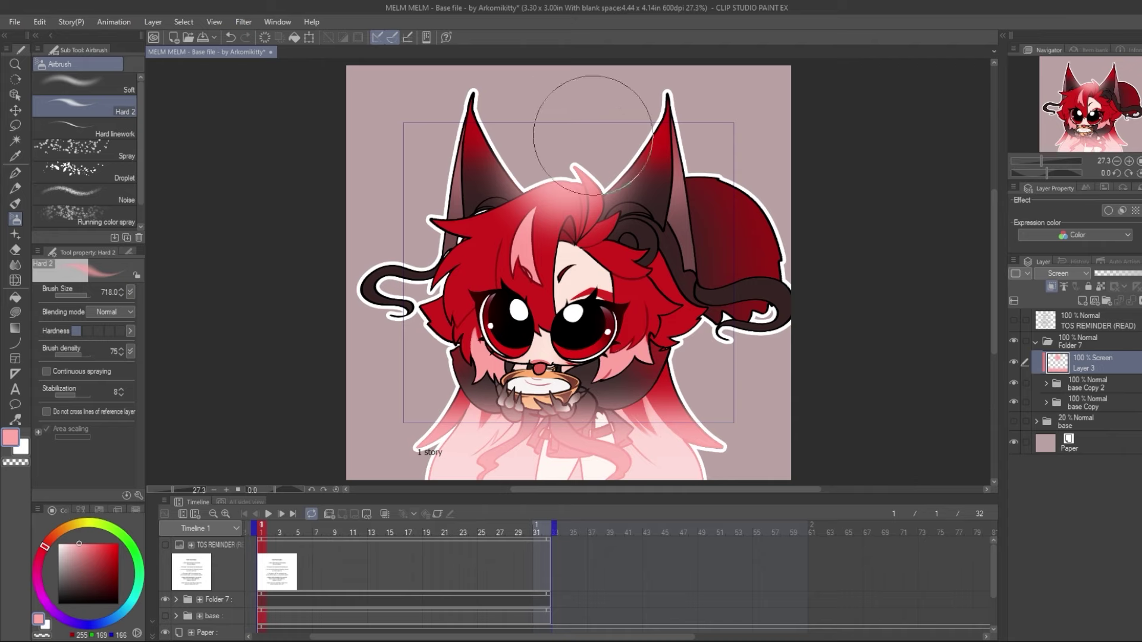
# Lower the opacity of the pink glow layer to 16%
pyautogui.click(1101, 274)
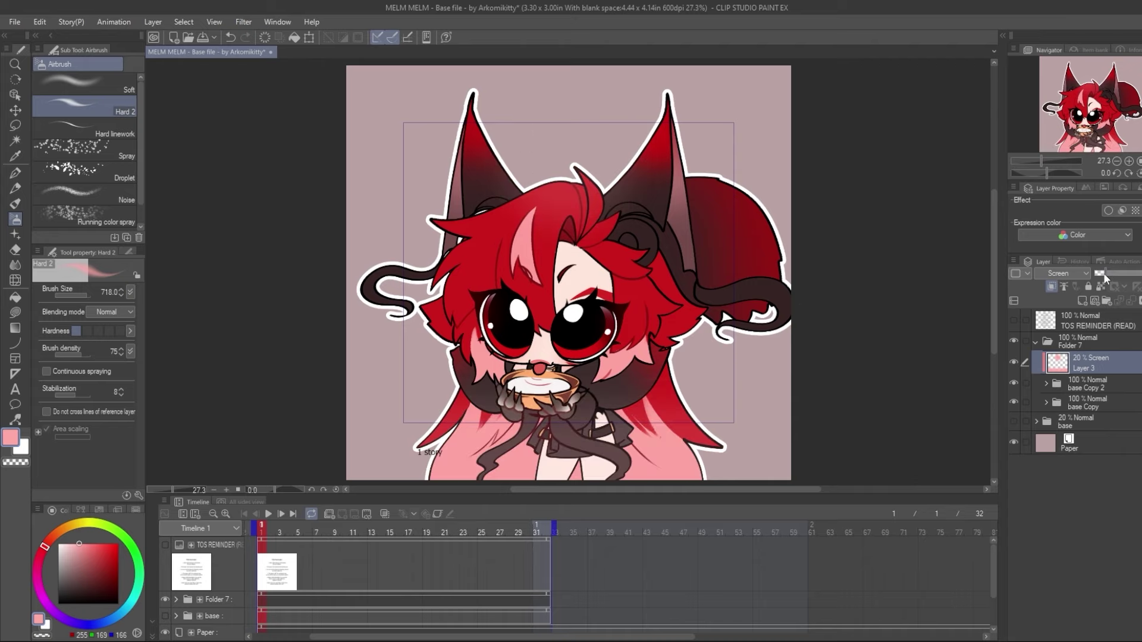
pyautogui.click(1111, 271)
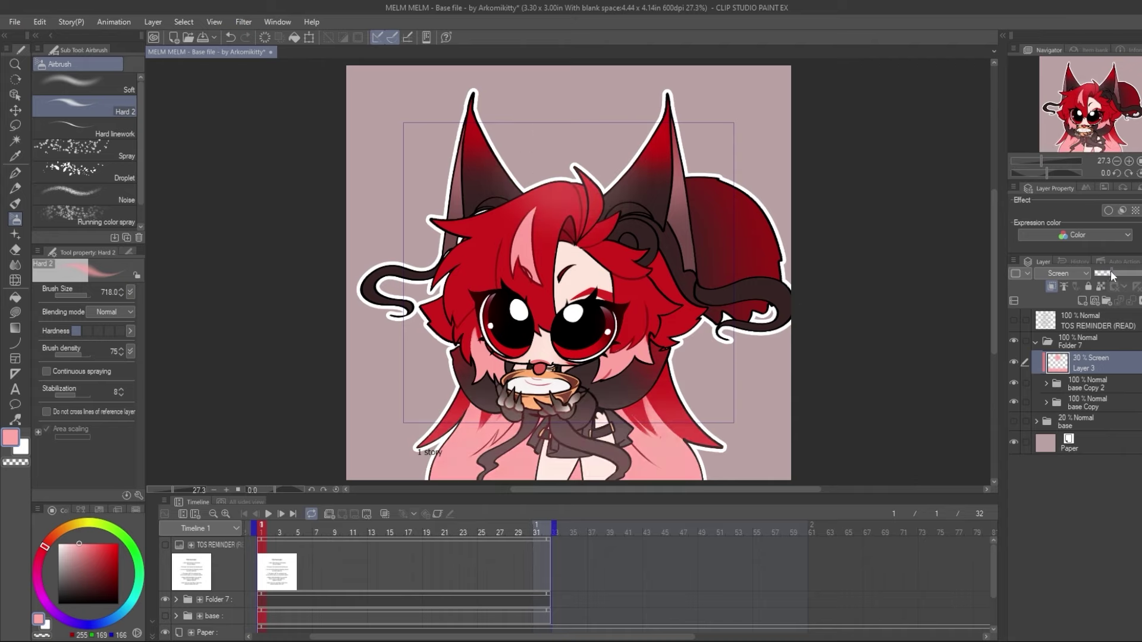
pyautogui.moveTo(1110, 271); pyautogui.dragTo(1098, 271)
# Try Glow dodge and Color dodge on the pink glow layer, and settle on Add (Glow) at 17% opacity
pyautogui.click(1072, 273)
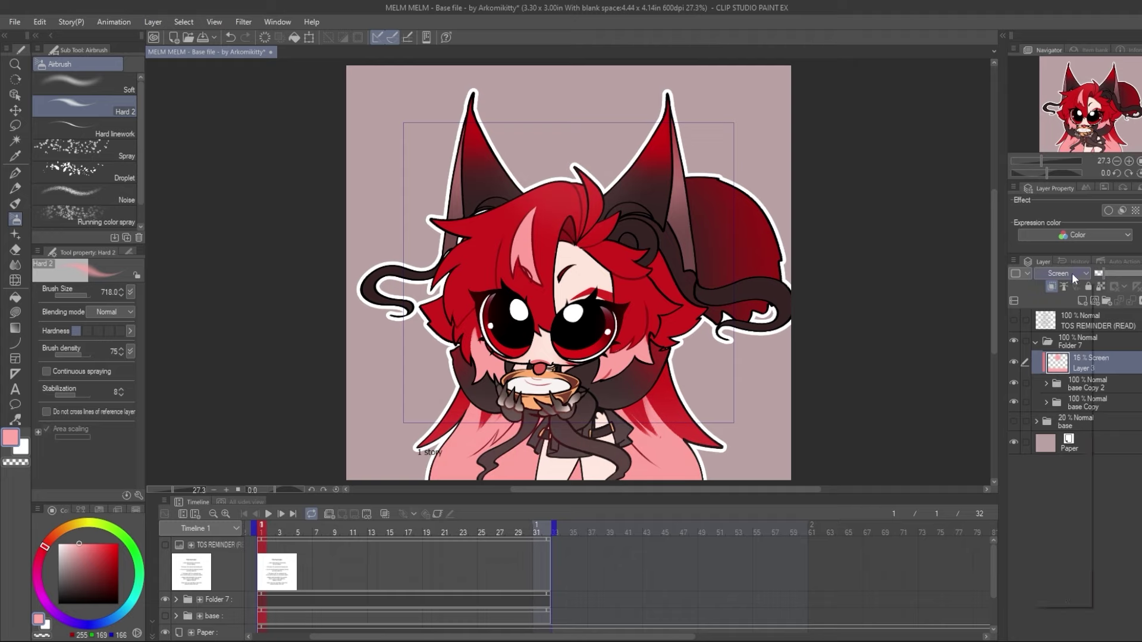
pyautogui.click(1075, 391)
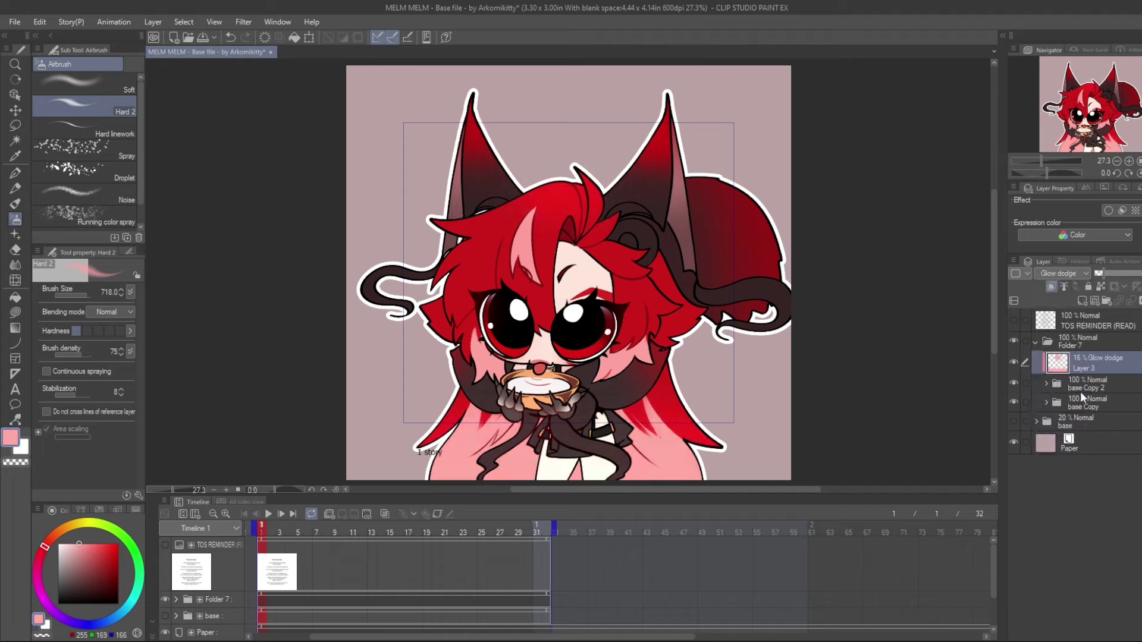
pyautogui.click(1084, 275)
pyautogui.click(1076, 380)
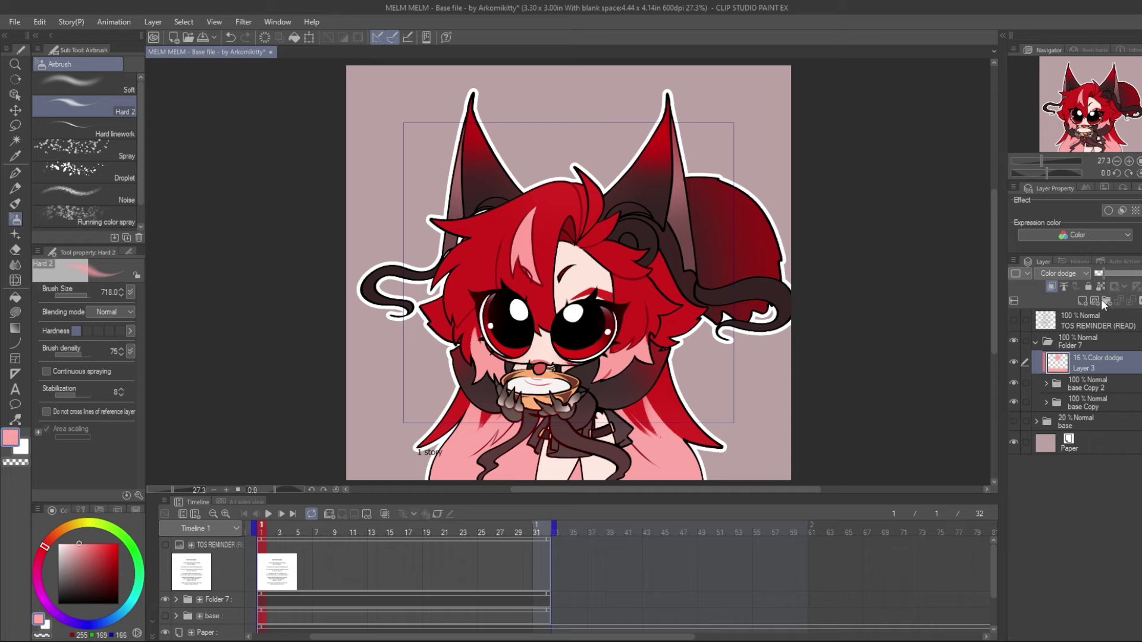
pyautogui.click(1082, 271)
pyautogui.click(1066, 411)
pyautogui.moveTo(1122, 274)
pyautogui.mouseDown()
pyautogui.moveTo(1093, 274)
pyautogui.moveTo(1106, 273)
pyautogui.mouseUp()
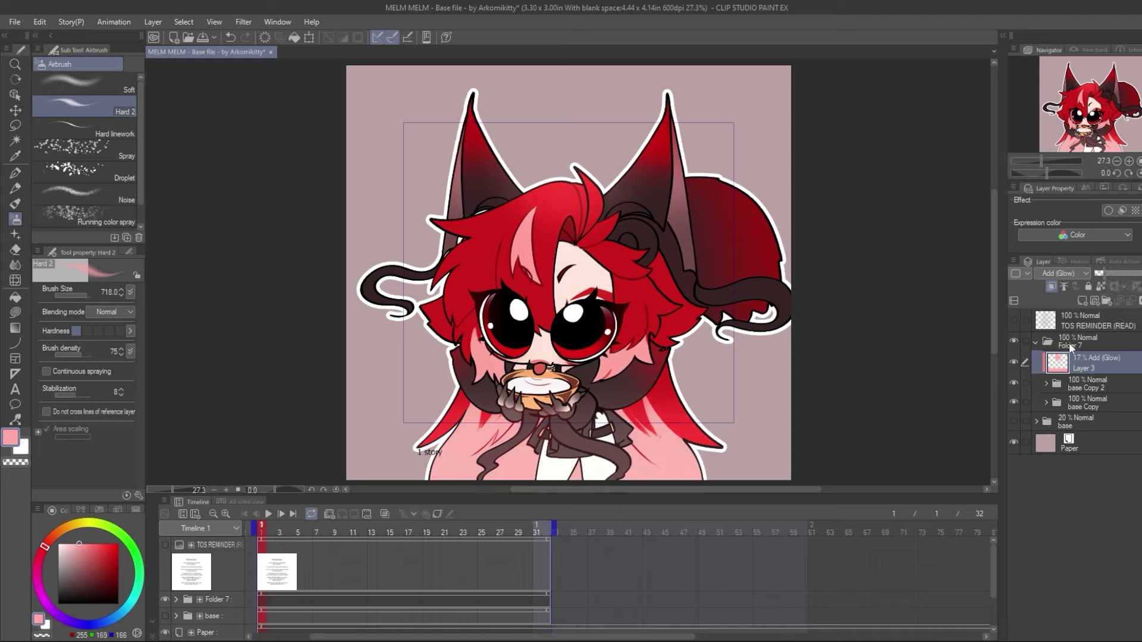
# Toggle the glow layer off and on for comparison, and play the animation before returning to the first frame
pyautogui.click(1013, 361)
pyautogui.click(1012, 362)
pyautogui.press('space')
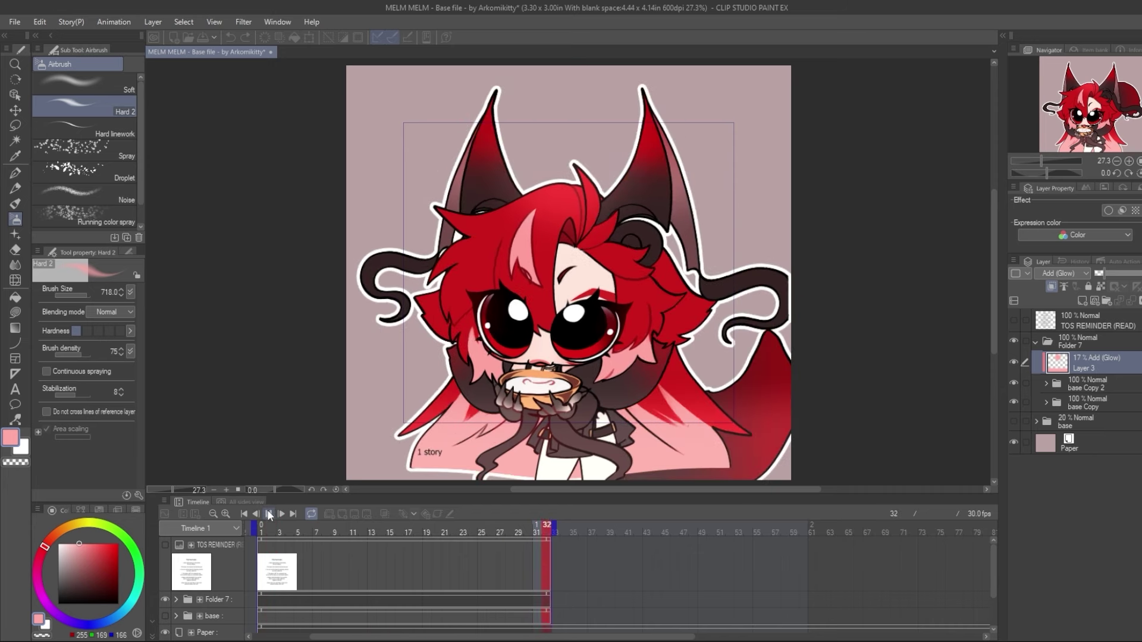
pyautogui.press('space')
pyautogui.click(244, 514)
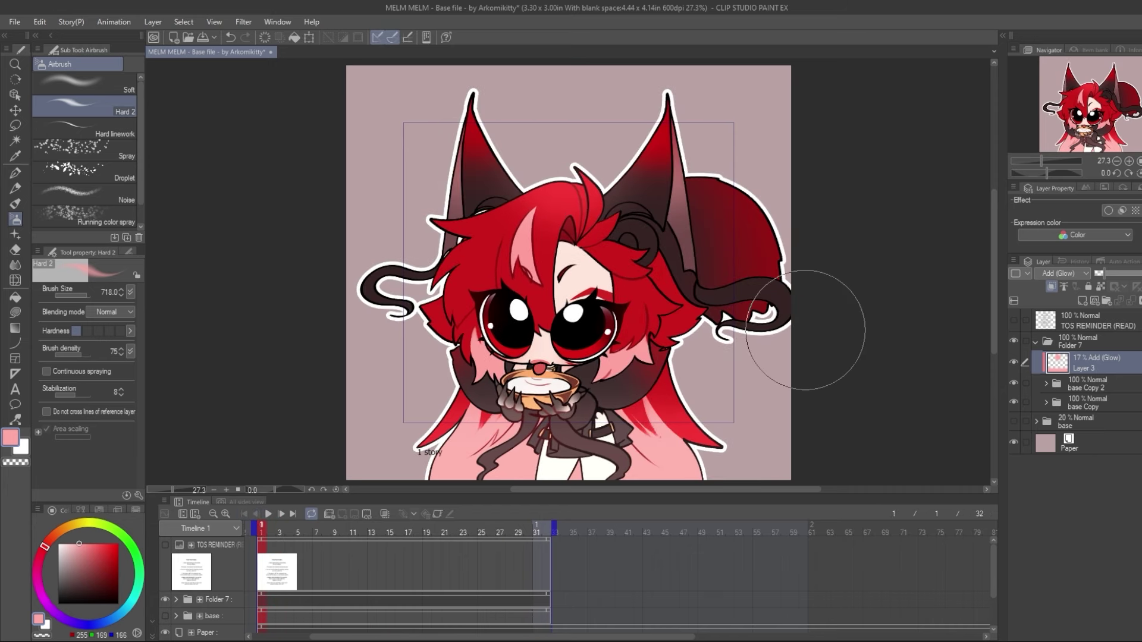
# Expand base Copy 2 and its Eye shine folder, and select Eye shine cel 2
pyautogui.click(1046, 383)
pyautogui.click(1056, 403)
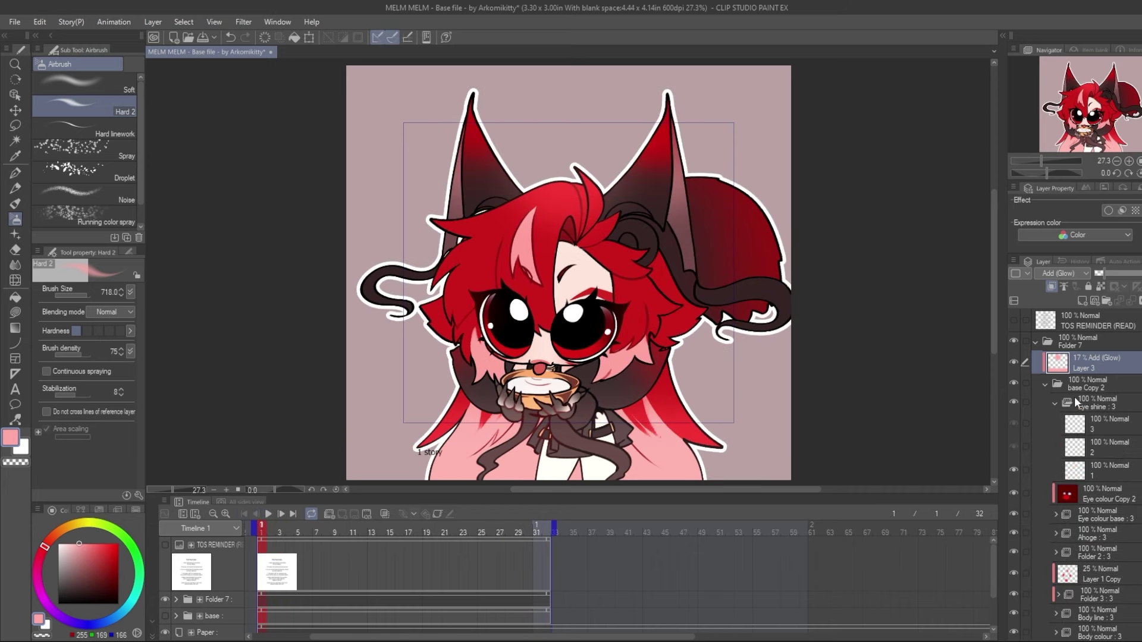
pyautogui.click(1128, 452)
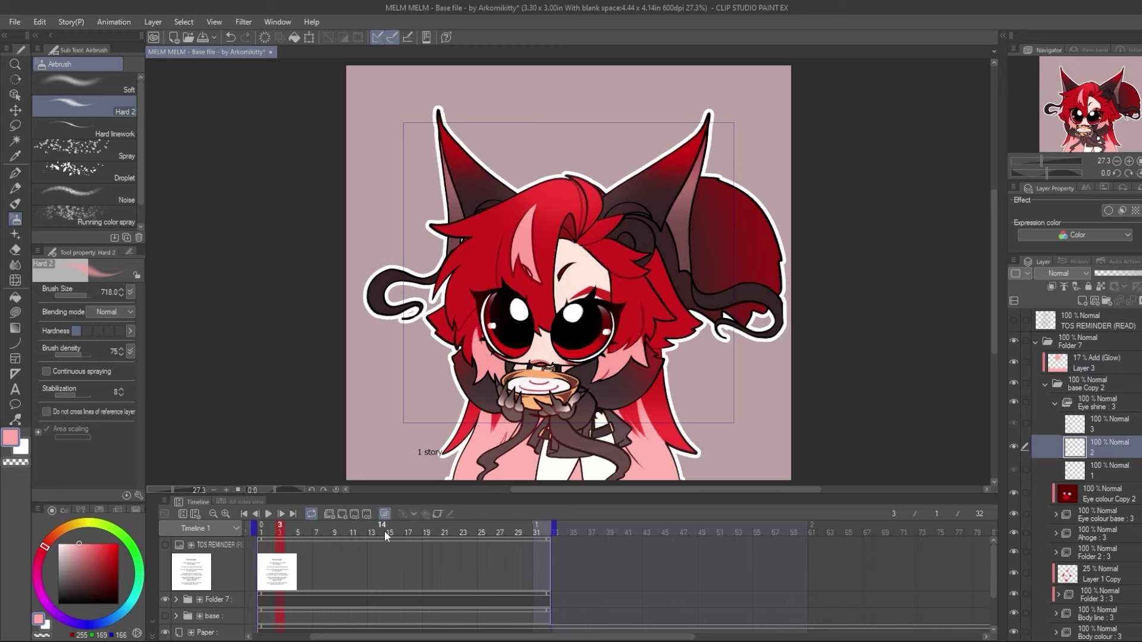
# Nudge the small lower highlight of the character's left-hand eye outward on cel 2 using Liquify at brush size 257.7
pyautogui.click(1128, 160)
pyautogui.click(1129, 160)
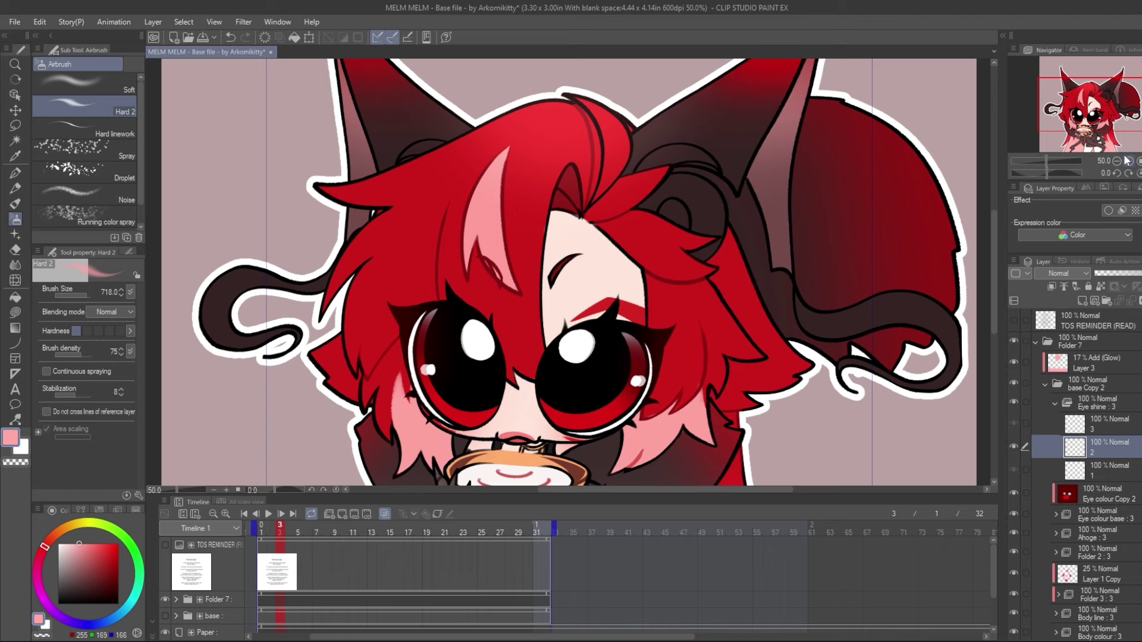
pyautogui.click(1128, 160)
pyautogui.moveTo(1076, 117); pyautogui.dragTo(1083, 123)
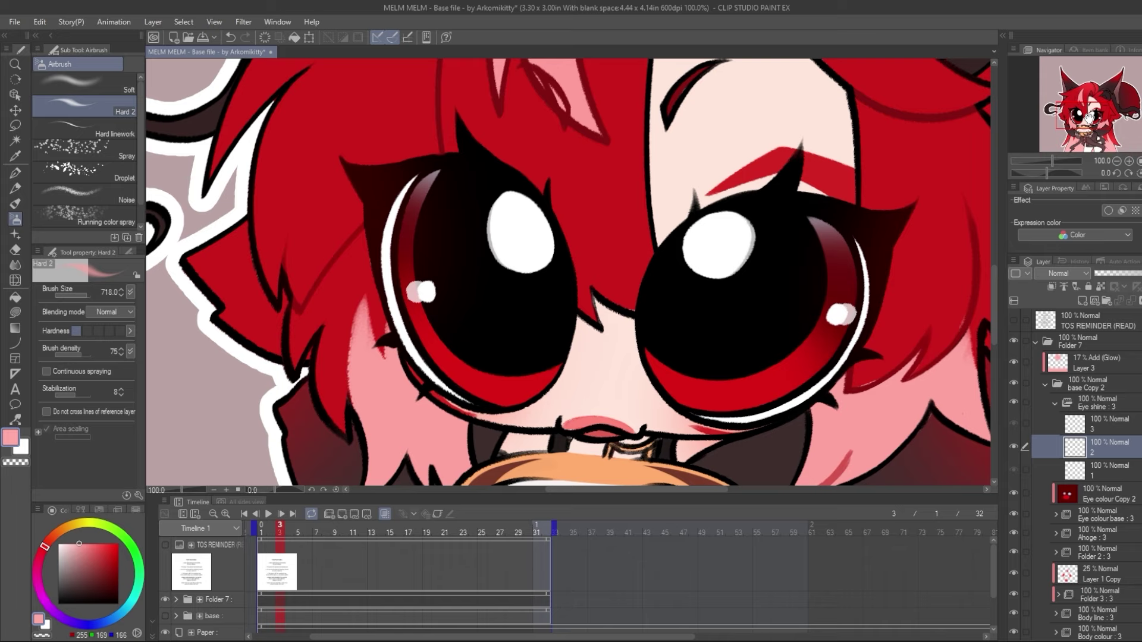
pyautogui.click(17, 280)
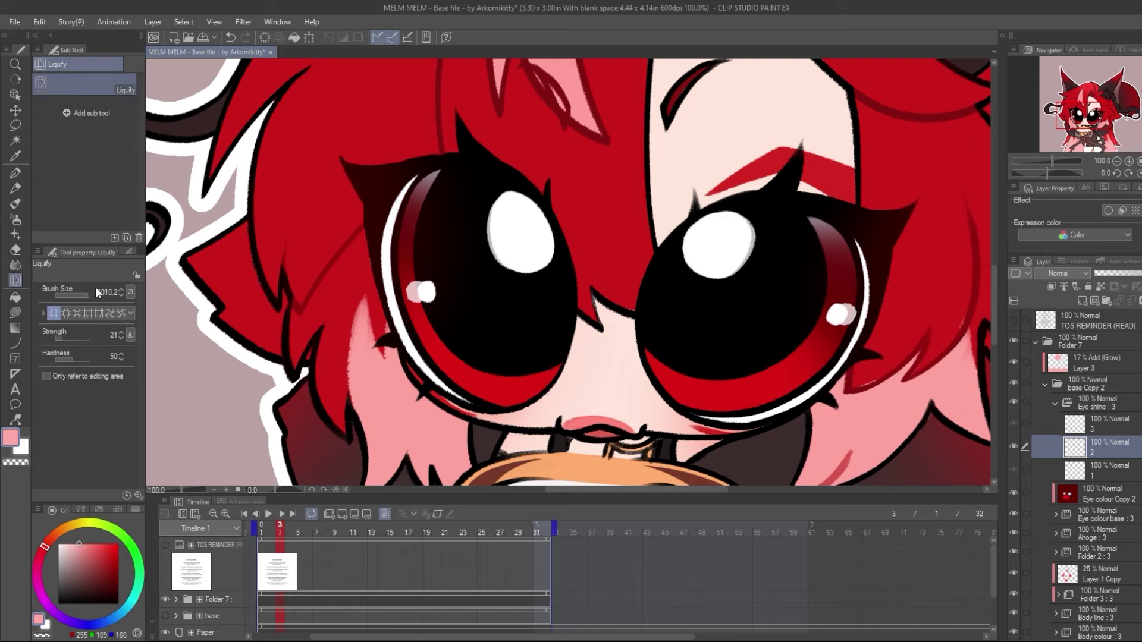
pyautogui.moveTo(82, 294); pyautogui.dragTo(87, 297)
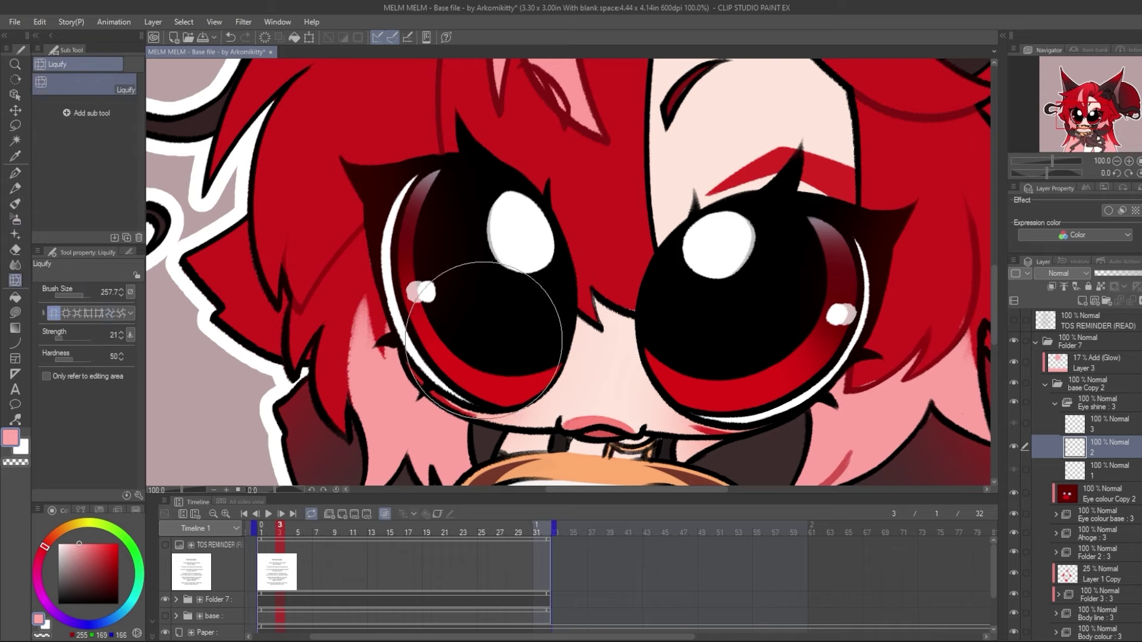
pyautogui.moveTo(428, 322)
pyautogui.mouseDown()
pyautogui.moveTo(455, 320)
pyautogui.moveTo(422, 321)
pyautogui.moveTo(443, 321)
pyautogui.moveTo(426, 322)
pyautogui.moveTo(434, 394)
pyautogui.moveTo(399, 341)
pyautogui.mouseUp()
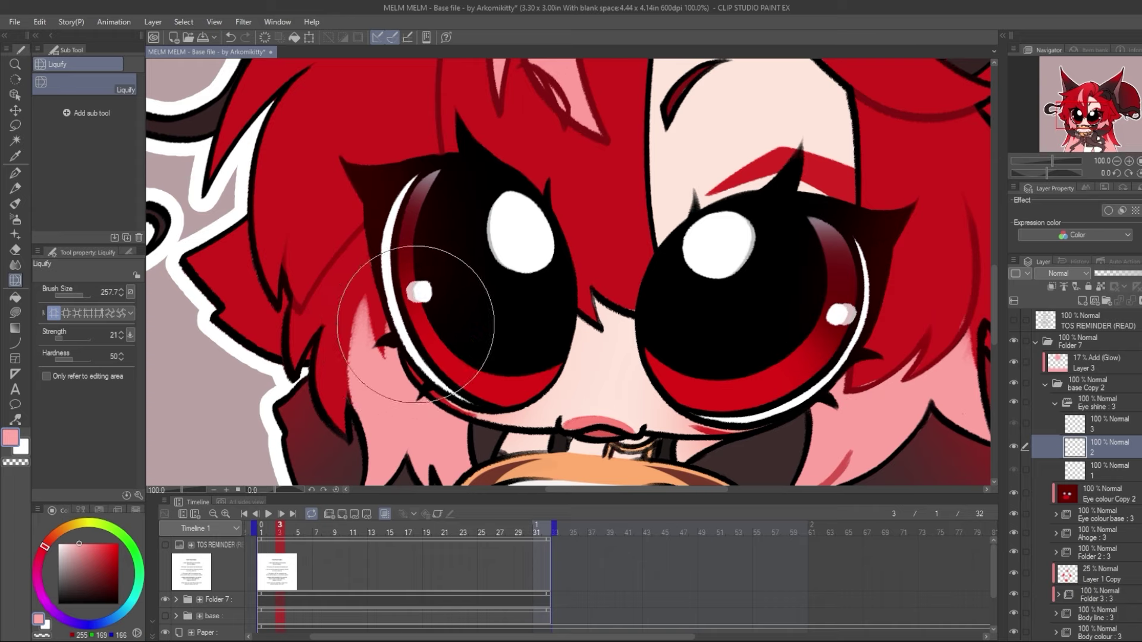
# Compare the highlight positions across Eye shine cels 1, 2 and 3, turning off the onion skin display for the check
pyautogui.click(1110, 428)
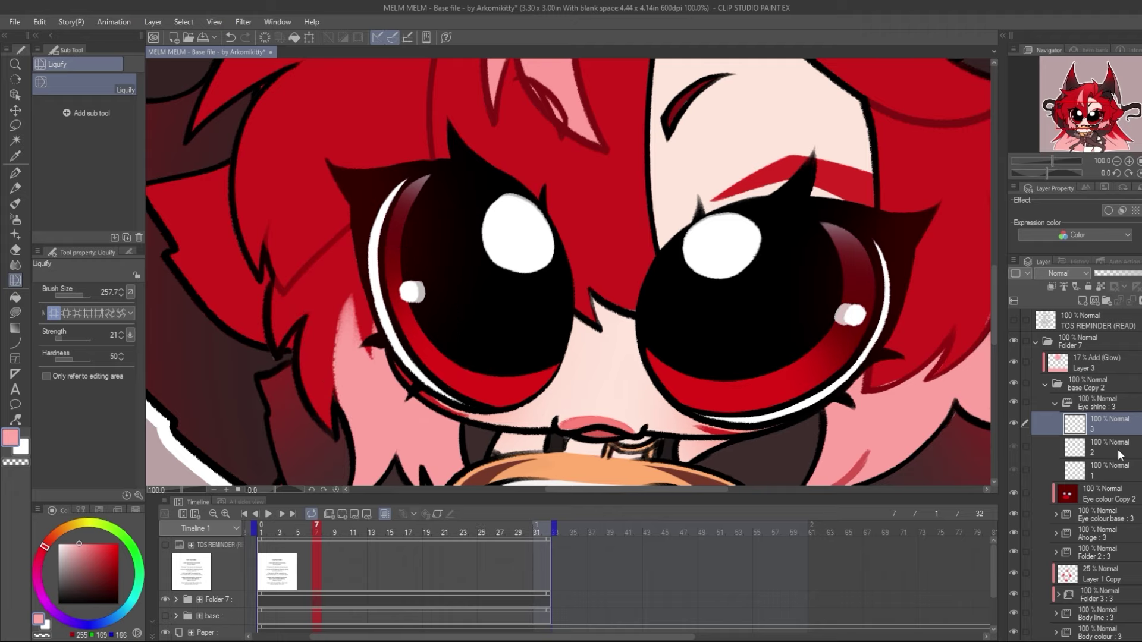
pyautogui.click(1122, 455)
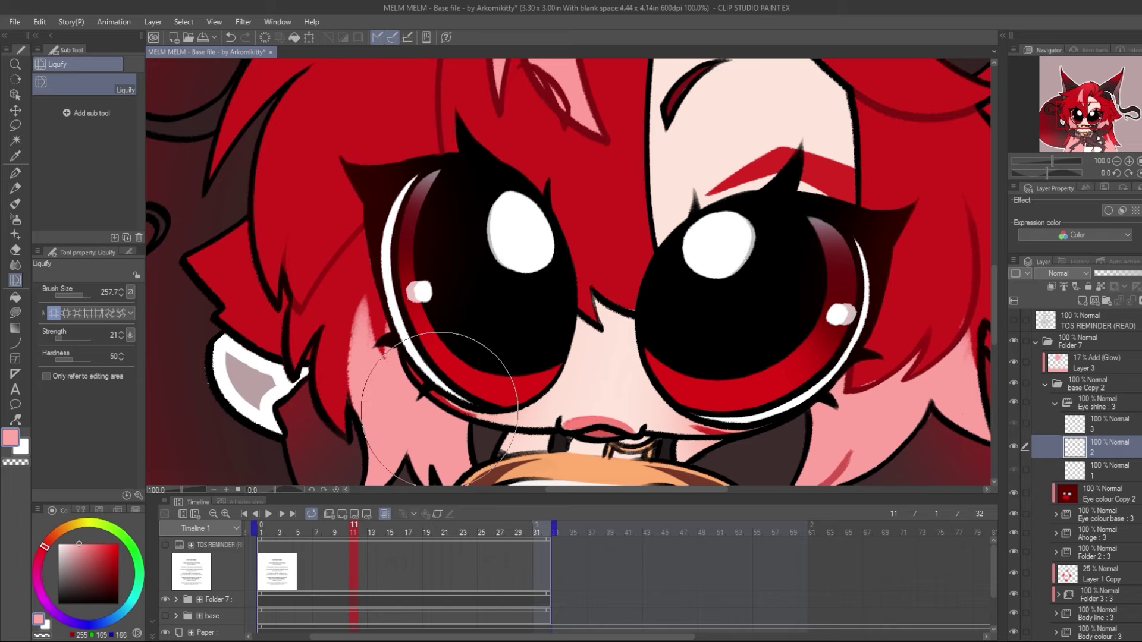
pyautogui.click(1105, 426)
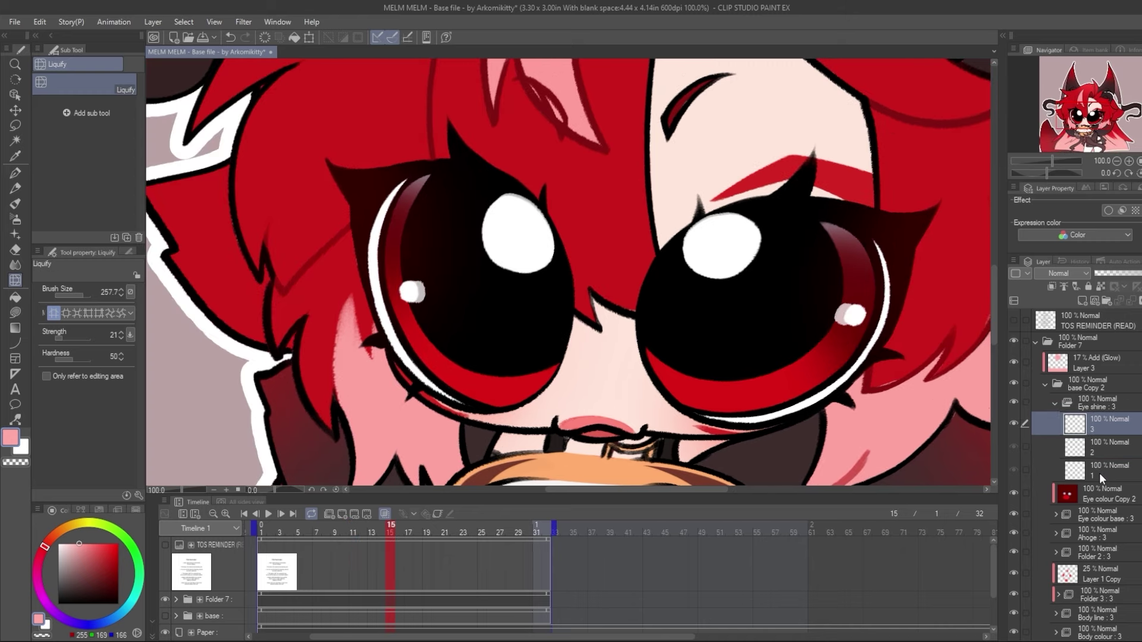
pyautogui.click(1098, 473)
pyautogui.click(385, 514)
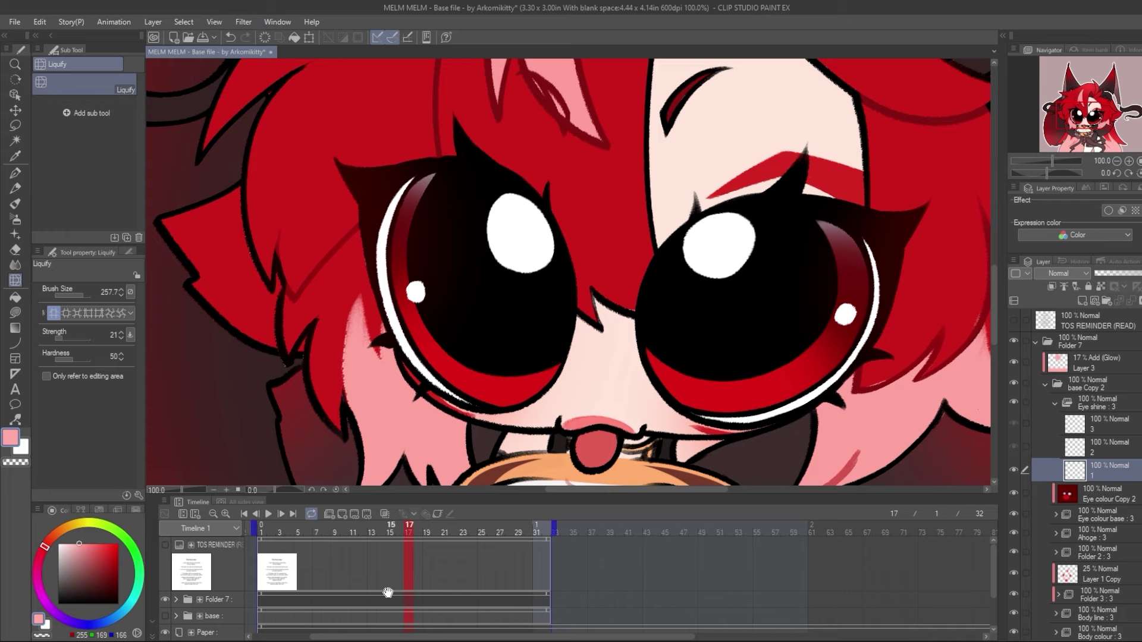
pyautogui.click(1098, 454)
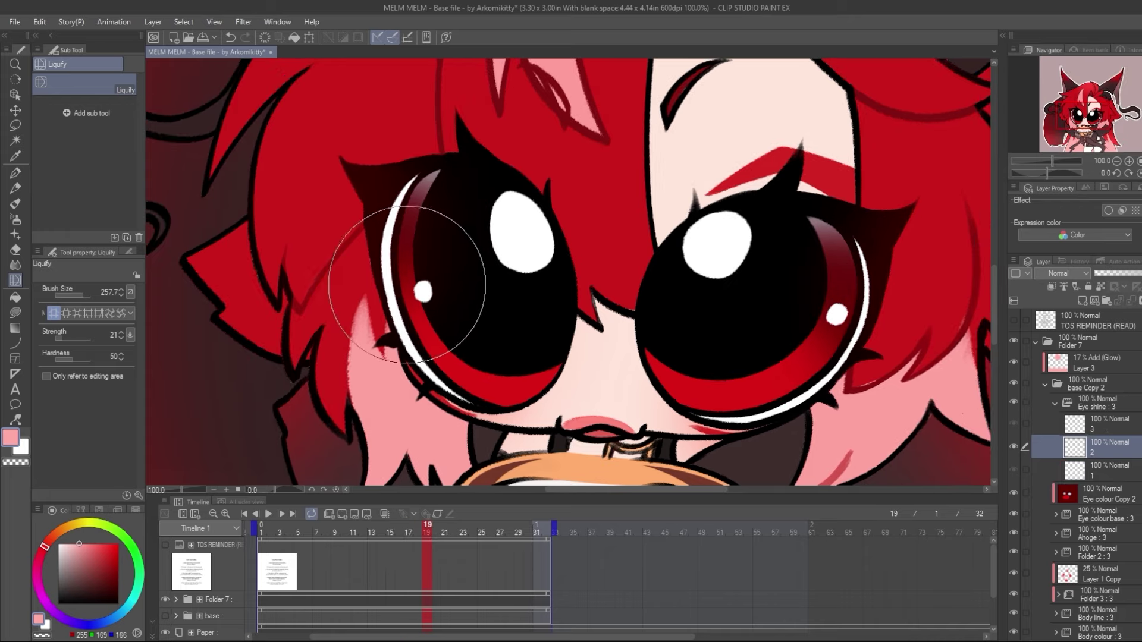
pyautogui.click(1107, 465)
pyautogui.click(1107, 424)
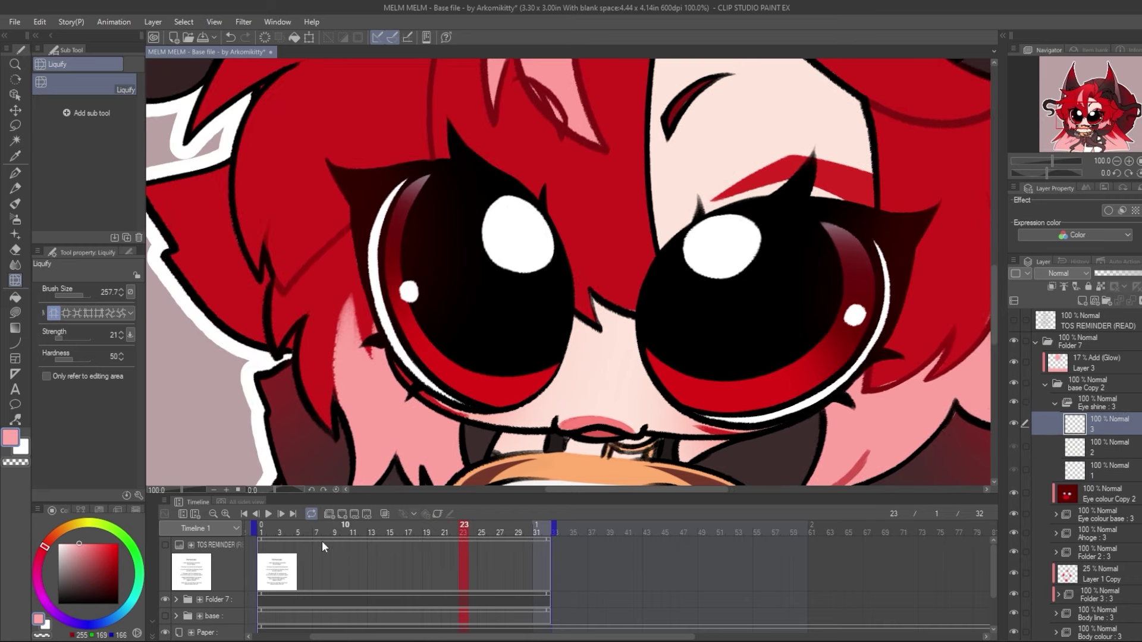
# Play and stop the animation with the whole canvas in view, and scrub the timeline to frame 6
pyautogui.hotkey('ctrl', '0')
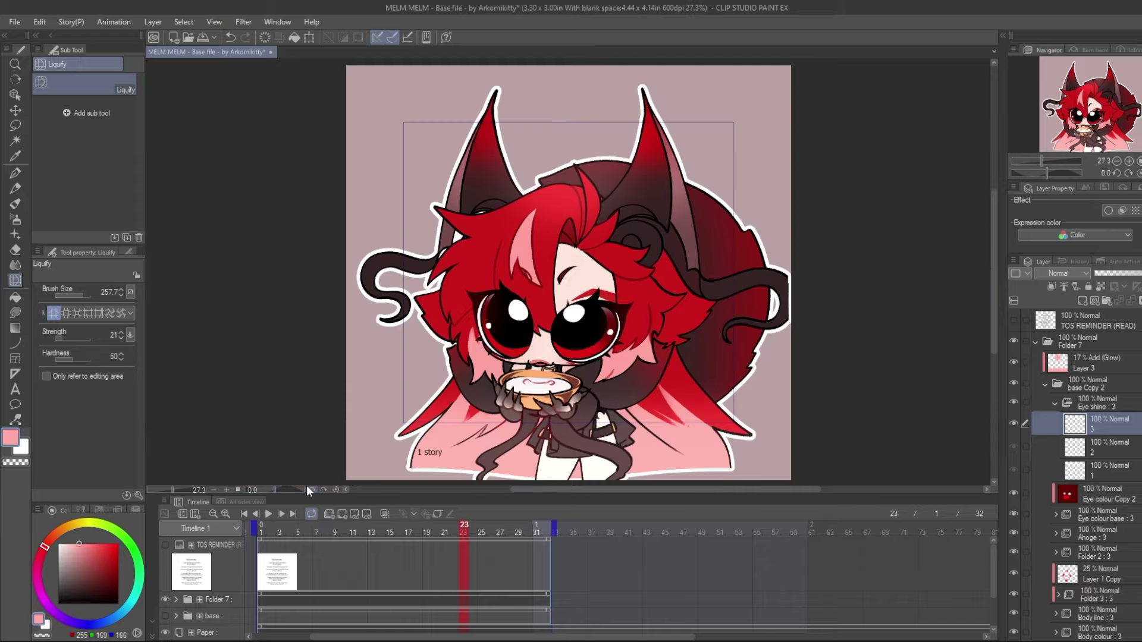
pyautogui.press('Return')
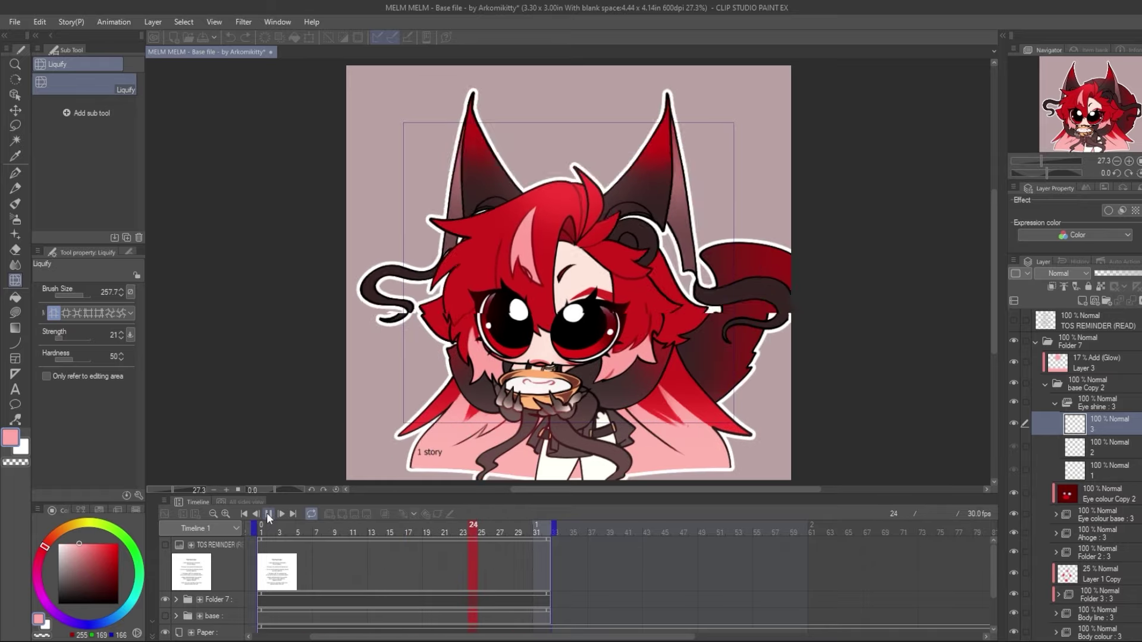
pyautogui.press('Return')
pyautogui.click(279, 529)
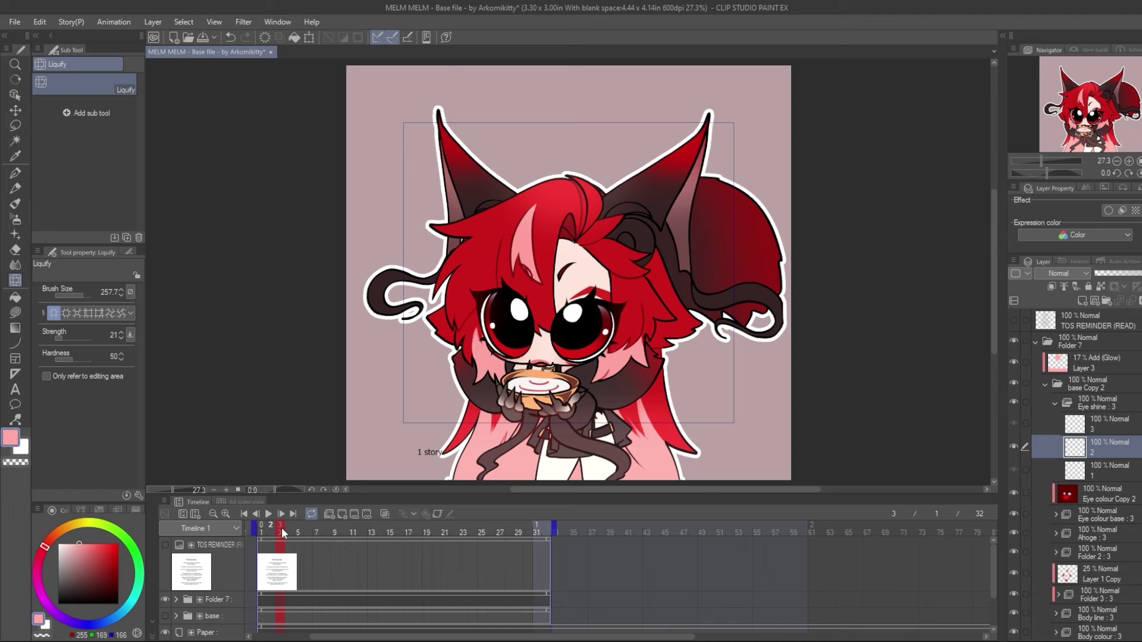
pyautogui.moveTo(302, 529)
pyautogui.mouseDown()
pyautogui.moveTo(322, 529)
pyautogui.moveTo(303, 533)
pyautogui.mouseUp()
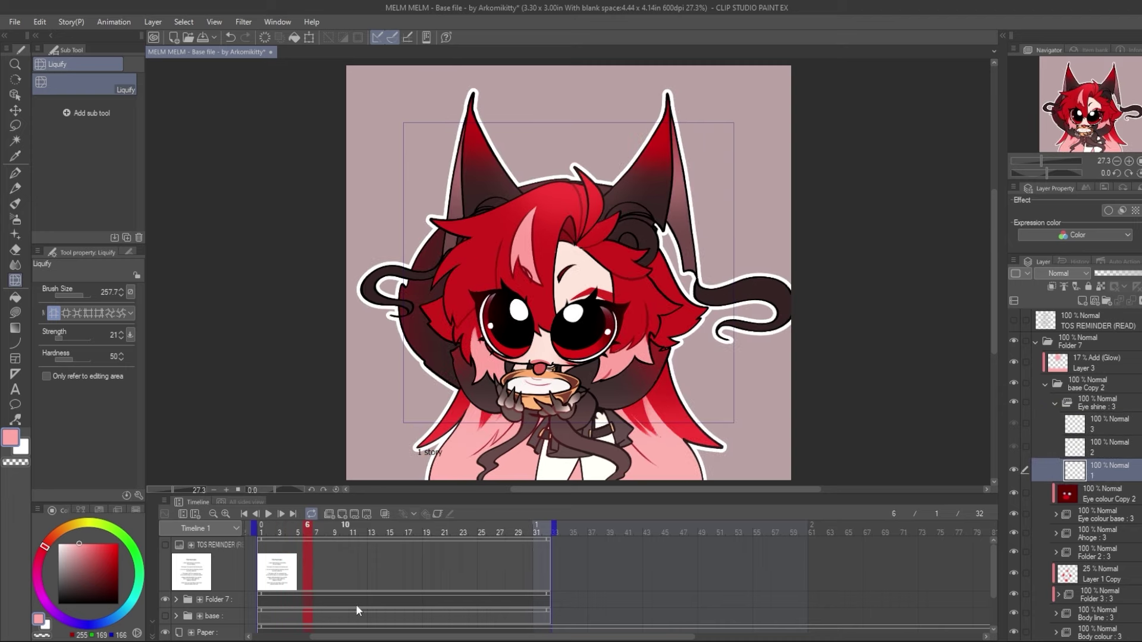
# Expand the Eye colour base folder and select its cel 2 together with Eye shine cel 2
pyautogui.click(1129, 161)
pyautogui.click(1128, 160)
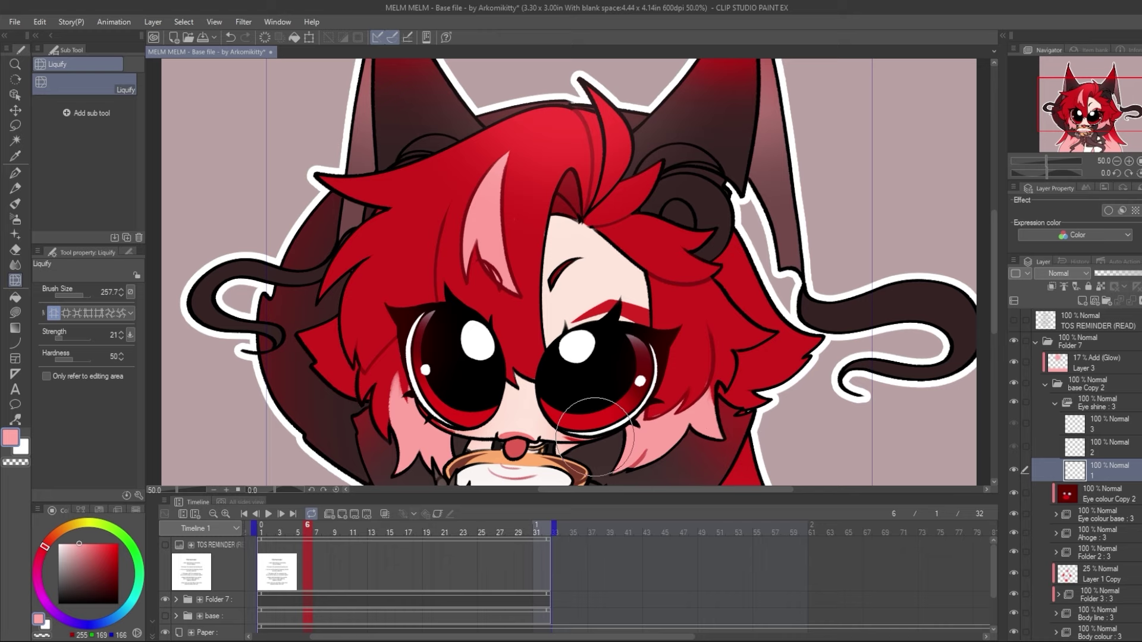
pyautogui.click(1056, 515)
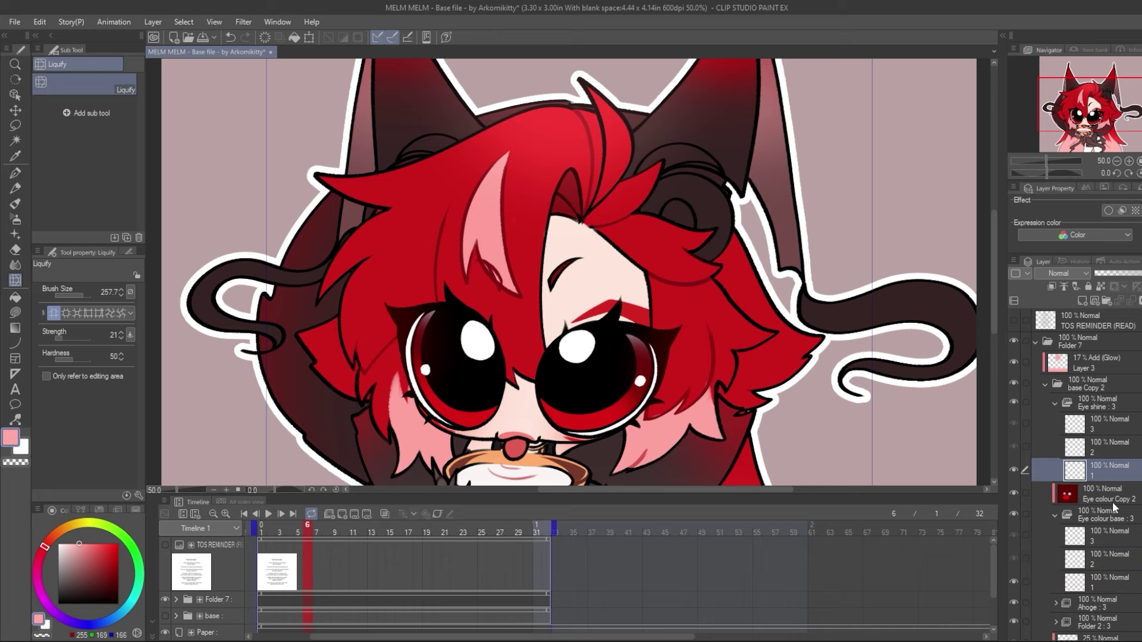
pyautogui.click(1102, 568)
pyautogui.click(1027, 450)
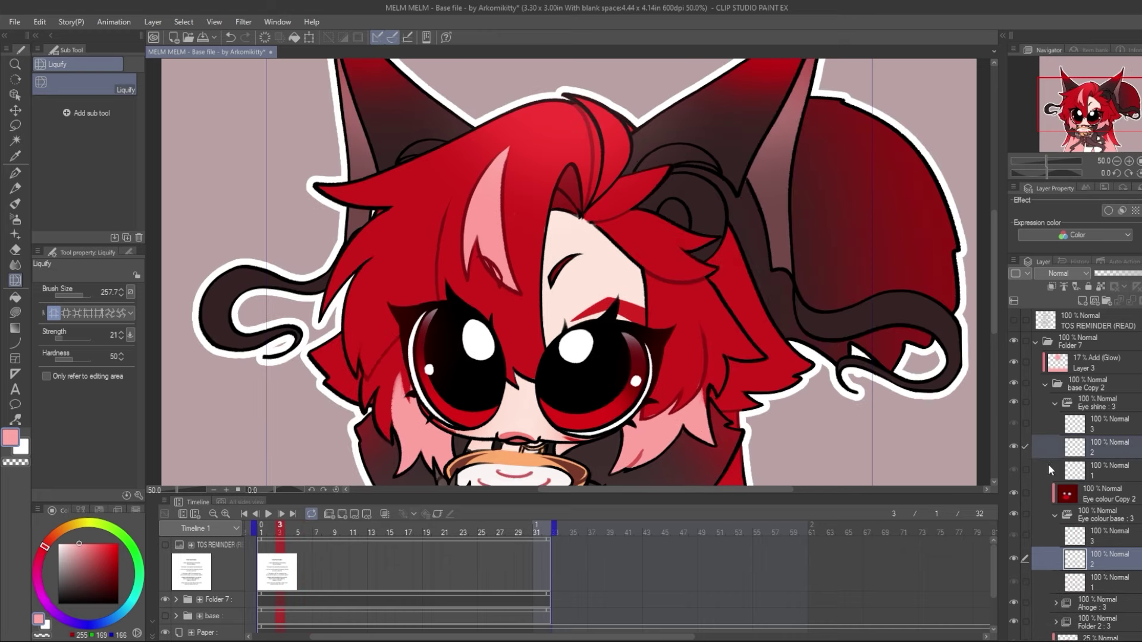
# Select Eye colour base cel 1 together with Eye shine cel 1, and set the Liquify brush size to 851.6
pyautogui.click(1097, 573)
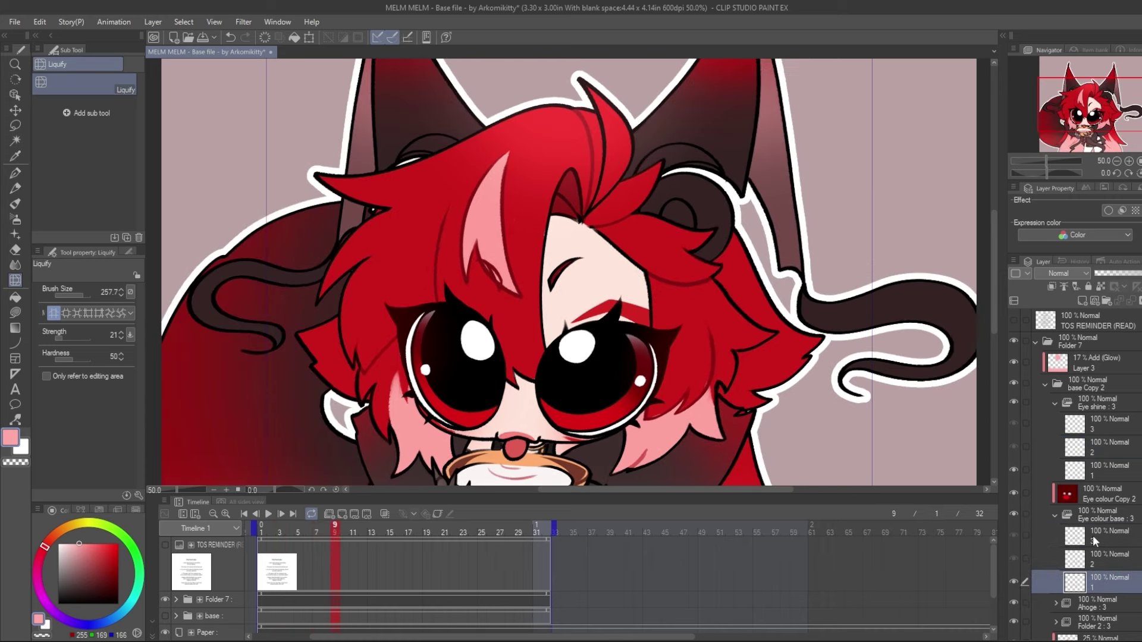
pyautogui.click(1025, 470)
pyautogui.moveTo(1063, 143); pyautogui.dragTo(1060, 153)
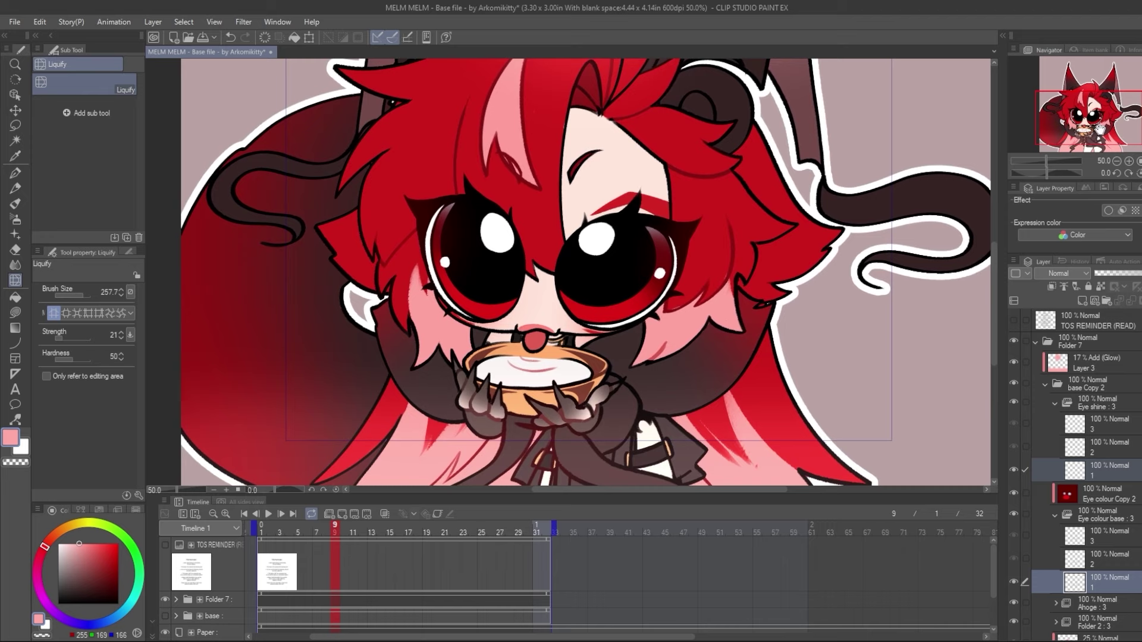
pyautogui.moveTo(80, 295); pyautogui.dragTo(87, 297)
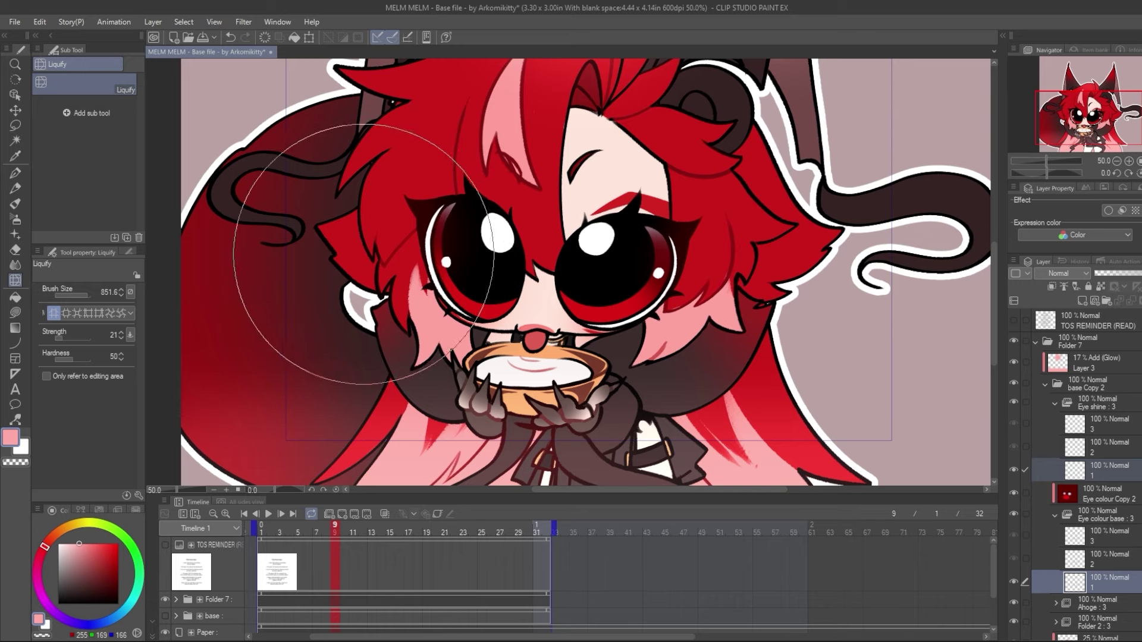
# Play the animation, return to the first frame, and check the whole drawing mirrored before restoring the normal view
pyautogui.click(268, 513)
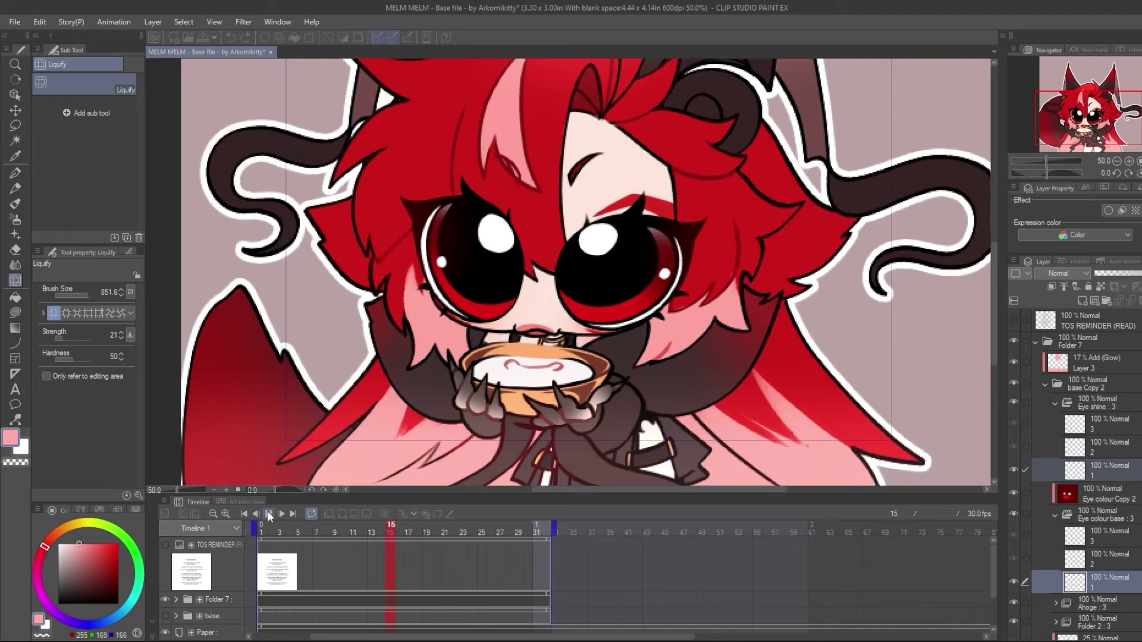
pyautogui.click(245, 513)
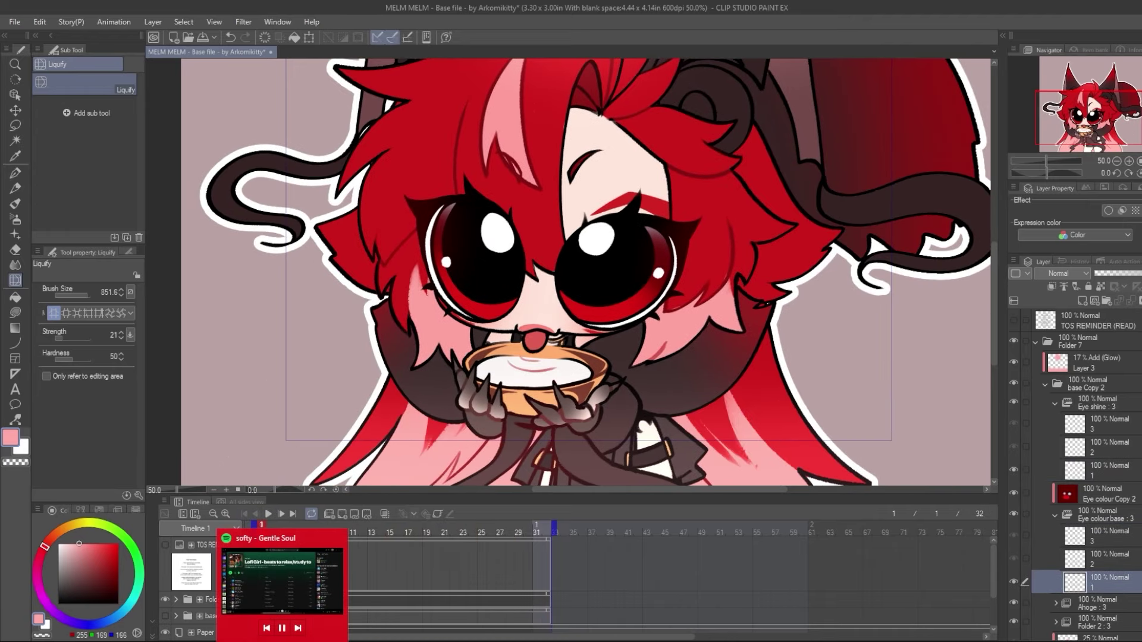
pyautogui.hotkey('ctrl', '0')
pyautogui.click(1138, 173)
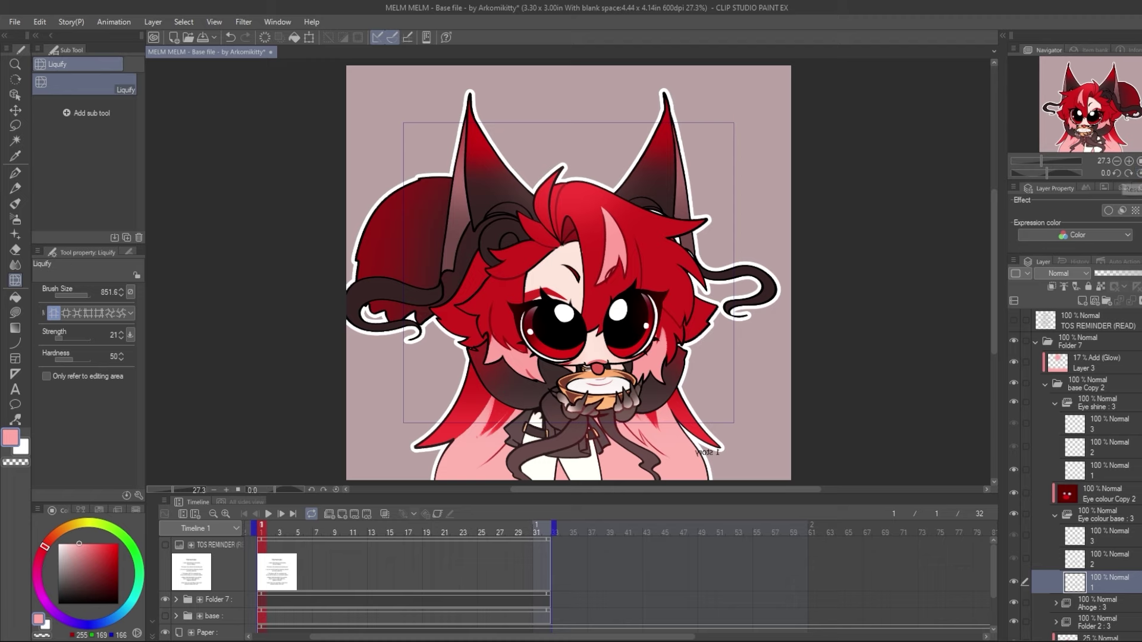
pyautogui.click(1138, 173)
# Collapse the base Copy 2 folder and toggle its visibility off and on
pyautogui.click(1046, 383)
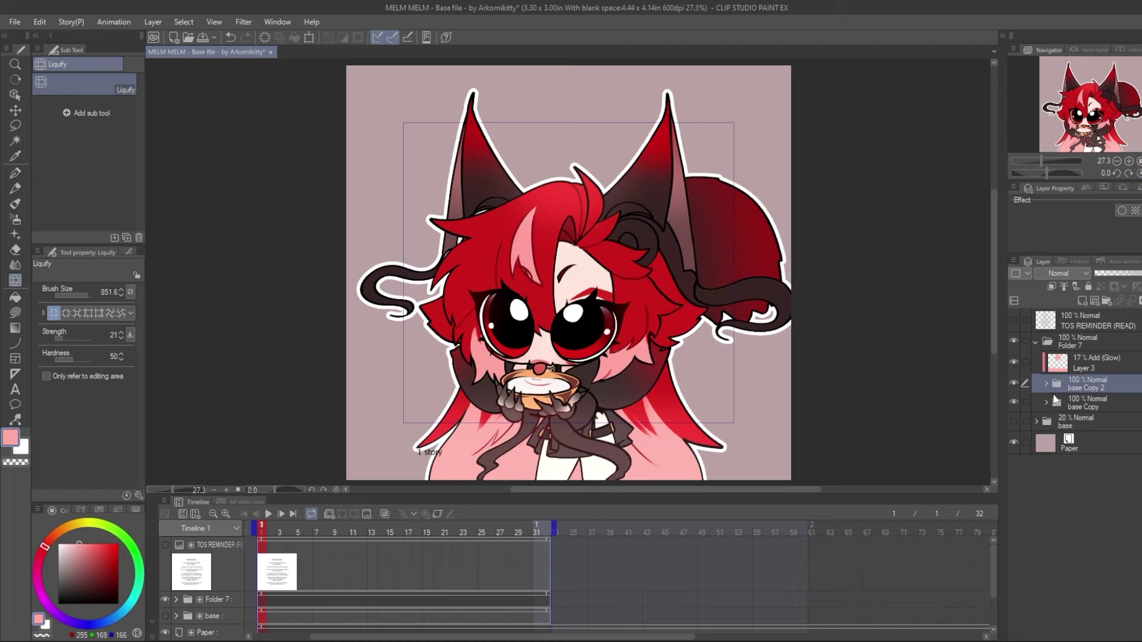
pyautogui.click(1012, 384)
pyautogui.click(1014, 383)
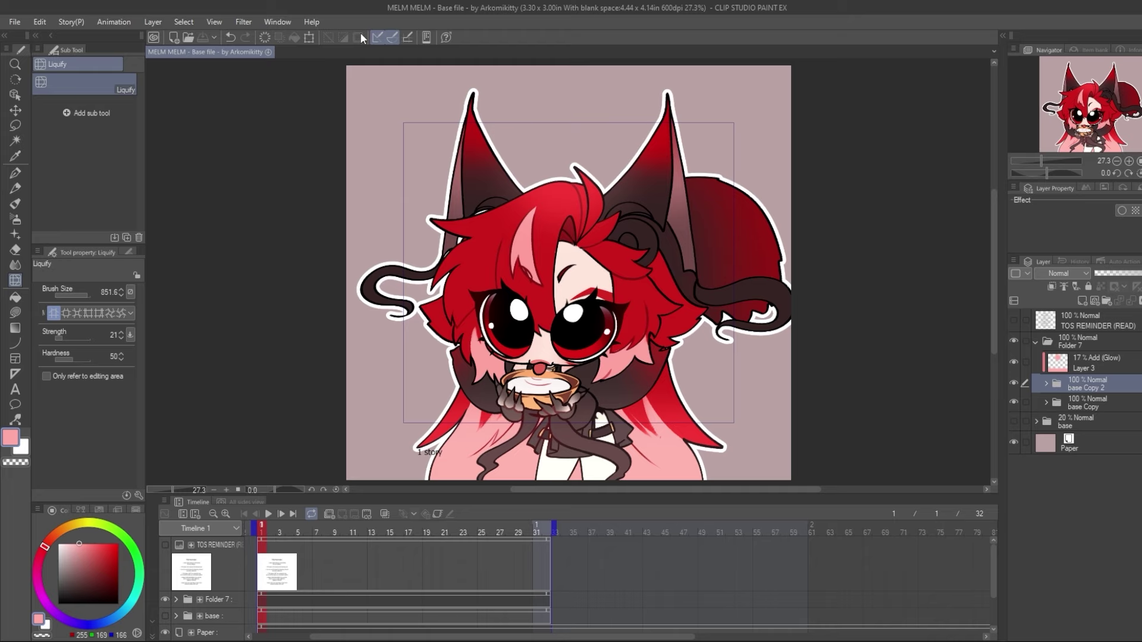
# Export frames 1 to 32 as an animated GIF at 560 x 509 px, 30 fps, unlimited loops, with dithering
pyautogui.click(16, 23)
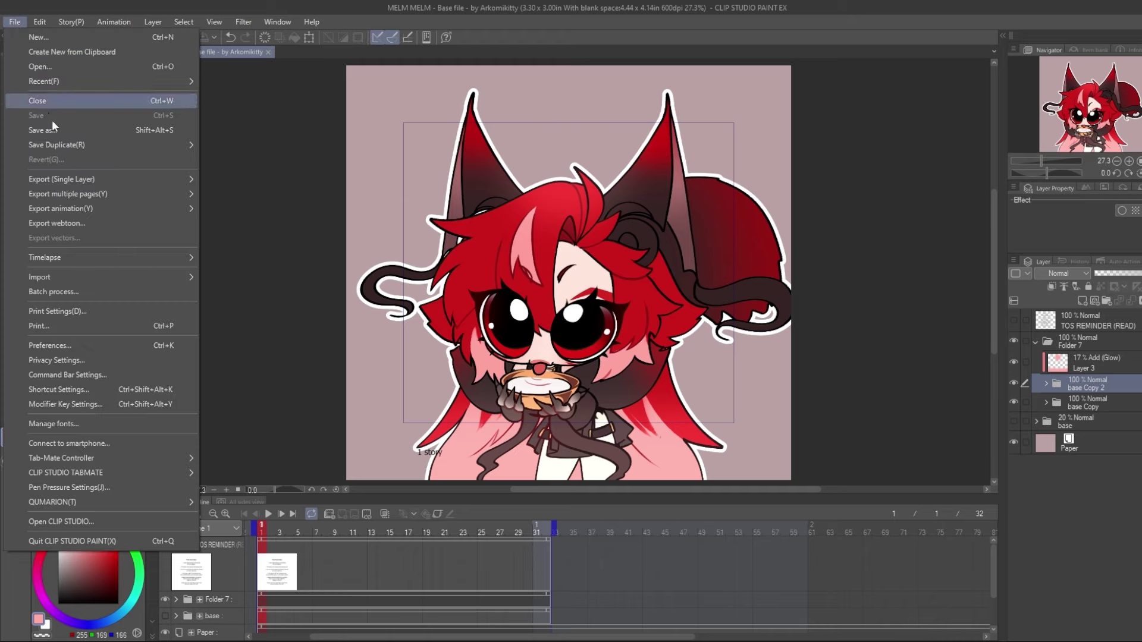
pyautogui.moveTo(86, 206)
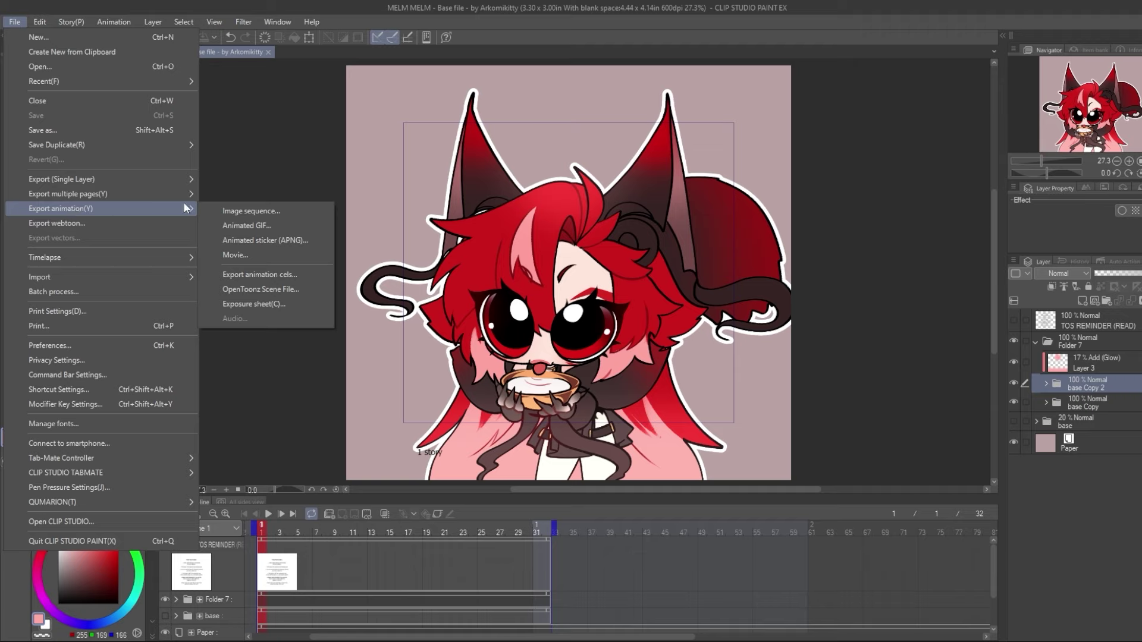
pyautogui.click(247, 228)
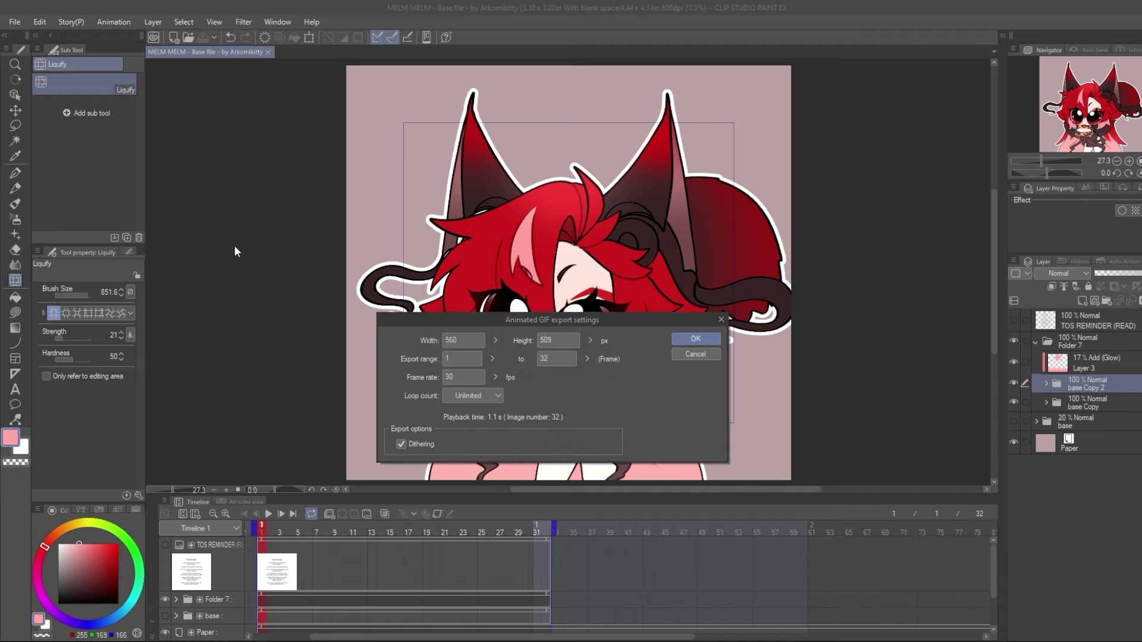
pyautogui.click(699, 340)
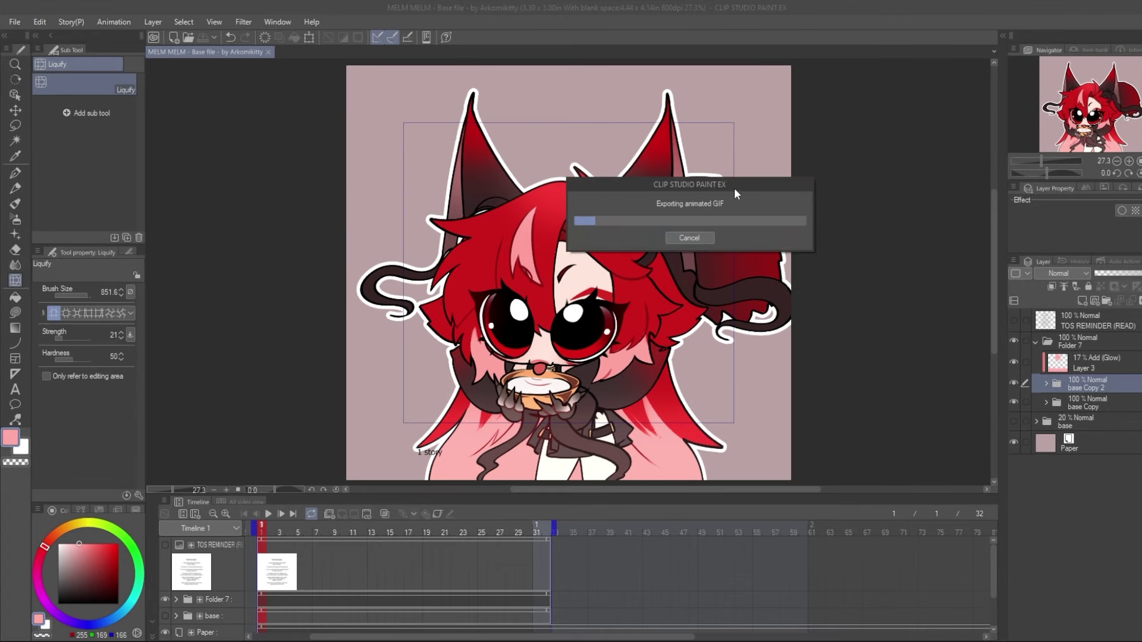
pyautogui.moveTo(734, 188); pyautogui.dragTo(618, 278)
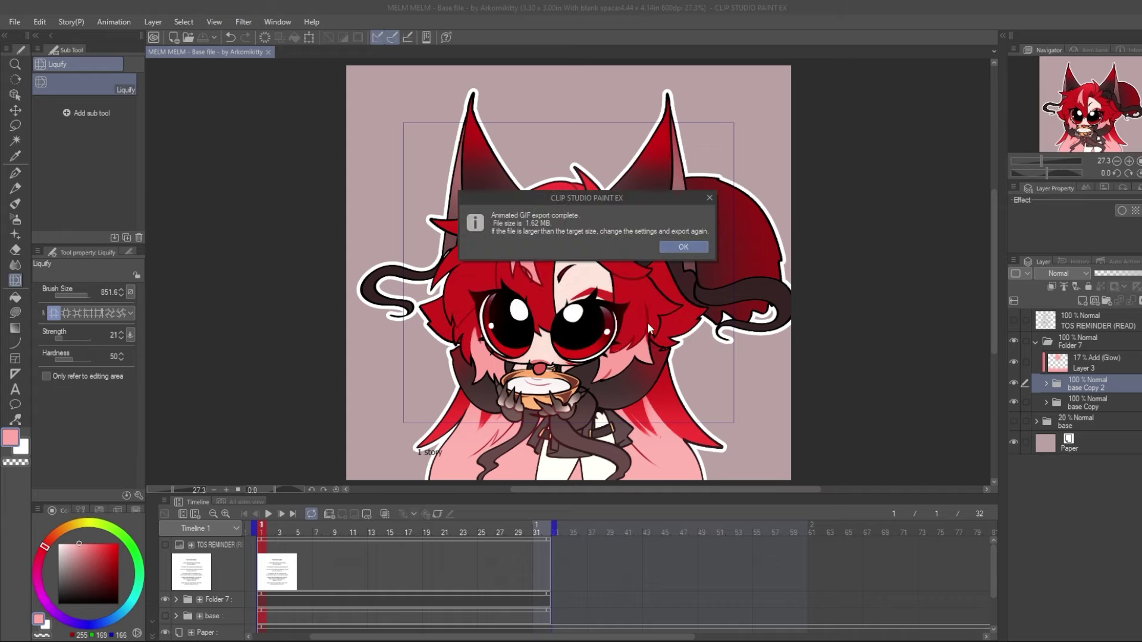
pyautogui.click(683, 247)
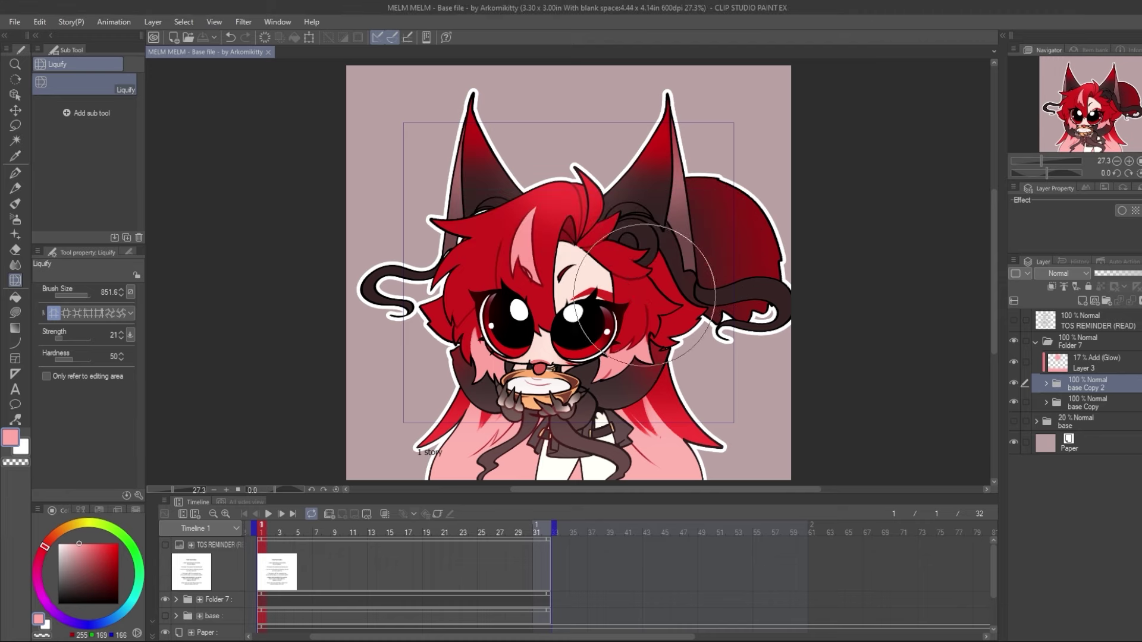
# Hide the Paper layer for a transparent background and open the image sequence export settings
pyautogui.click(1013, 443)
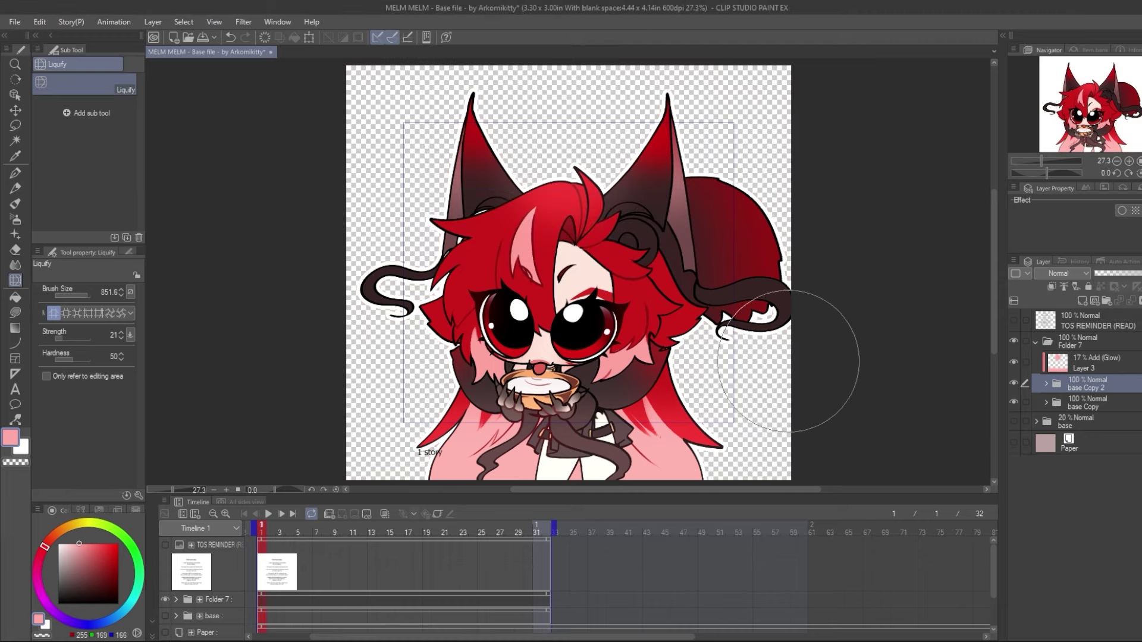
pyautogui.click(14, 23)
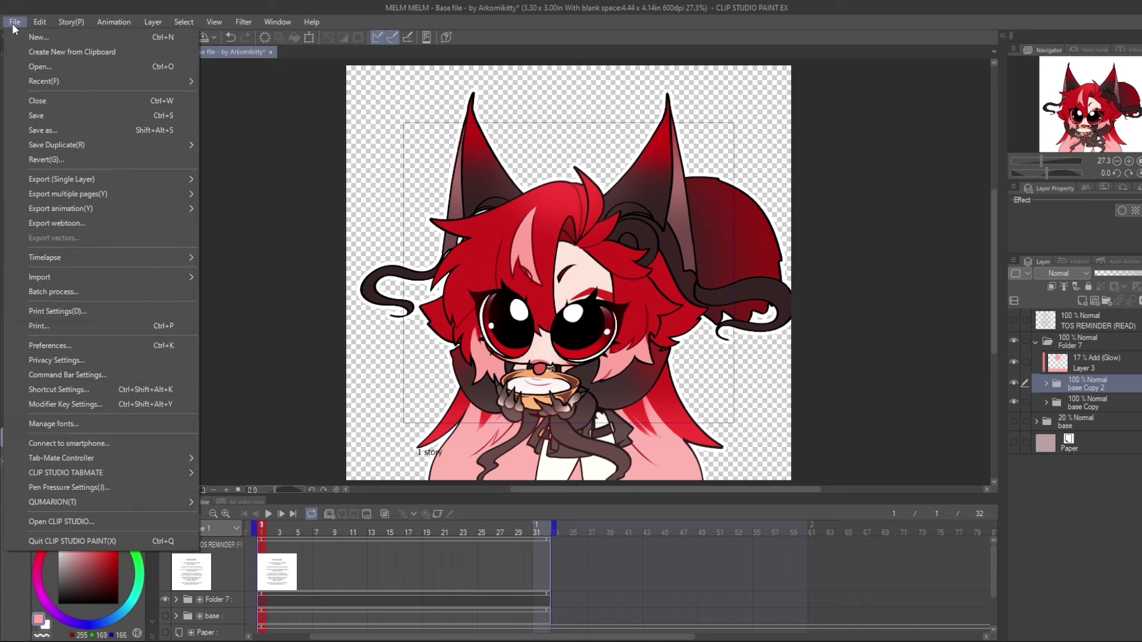
pyautogui.moveTo(74, 211)
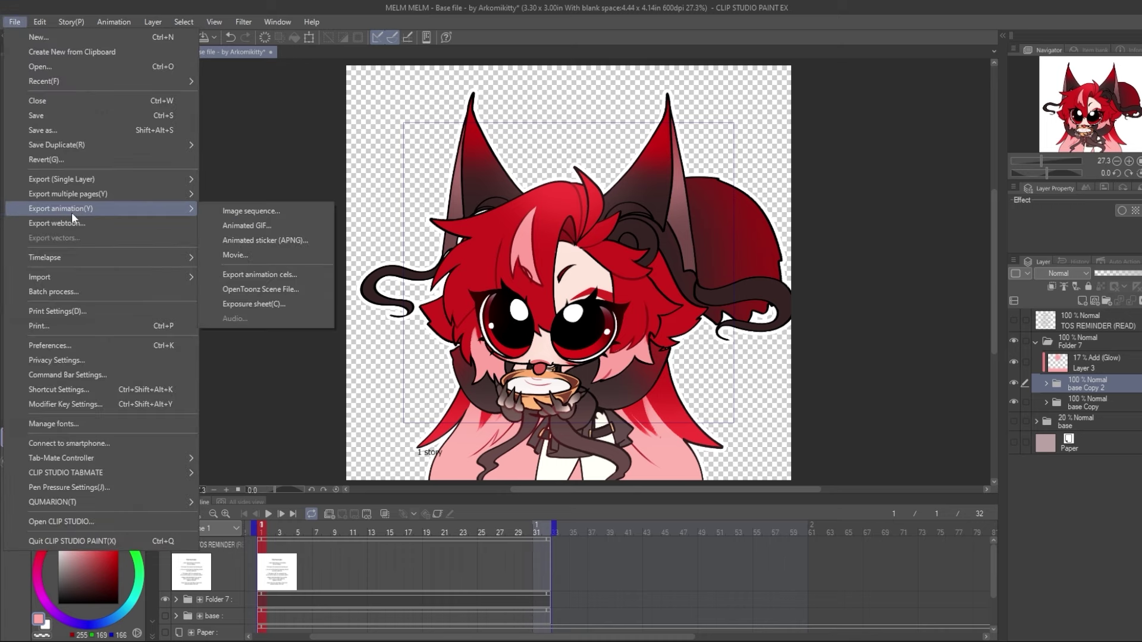
pyautogui.click(238, 210)
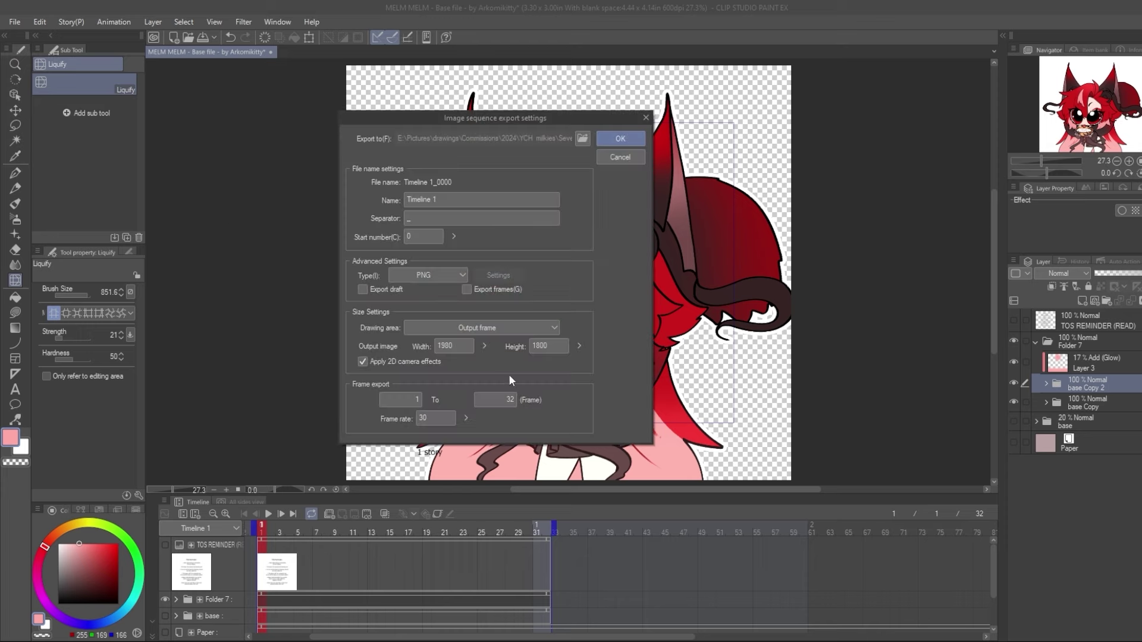
# Name the image sequence Melm melm Arkomikitty, choose its destination folder, and export the frames as PNG files
pyautogui.moveTo(458, 200); pyautogui.dragTo(377, 202)
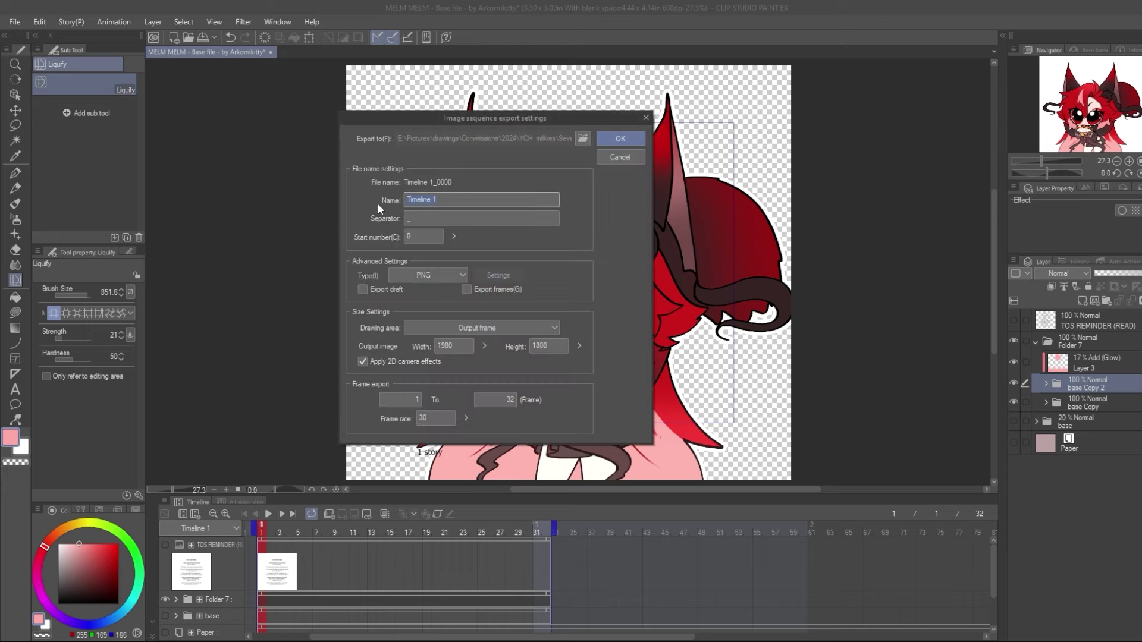
pyautogui.write('Melm melm Arkomikitty')
pyautogui.click(581, 140)
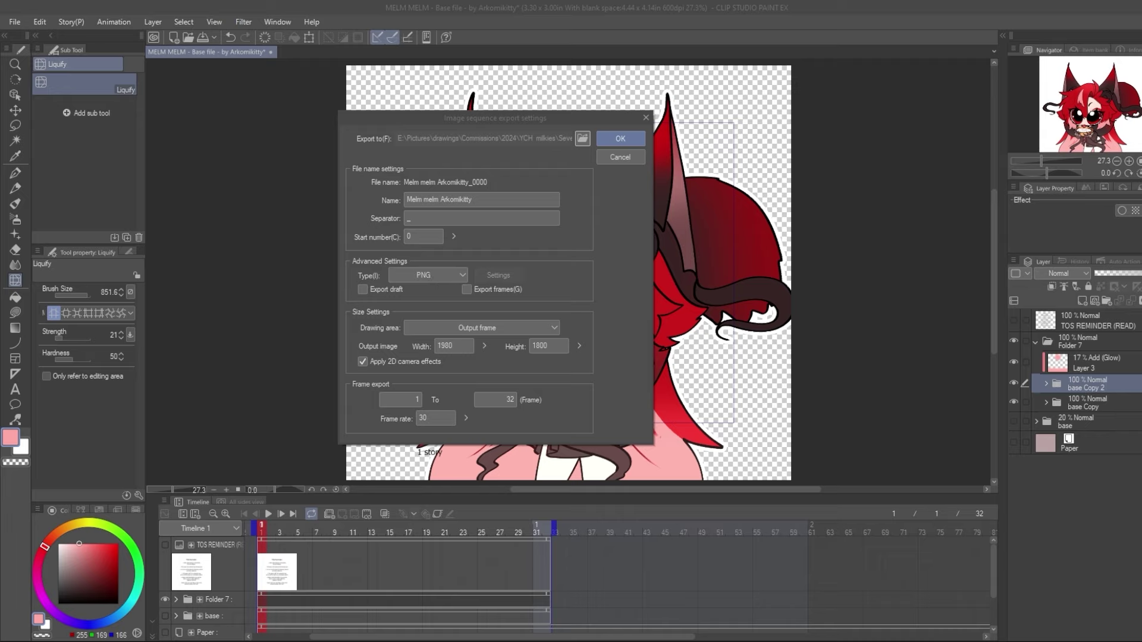
pyautogui.click(412, 281)
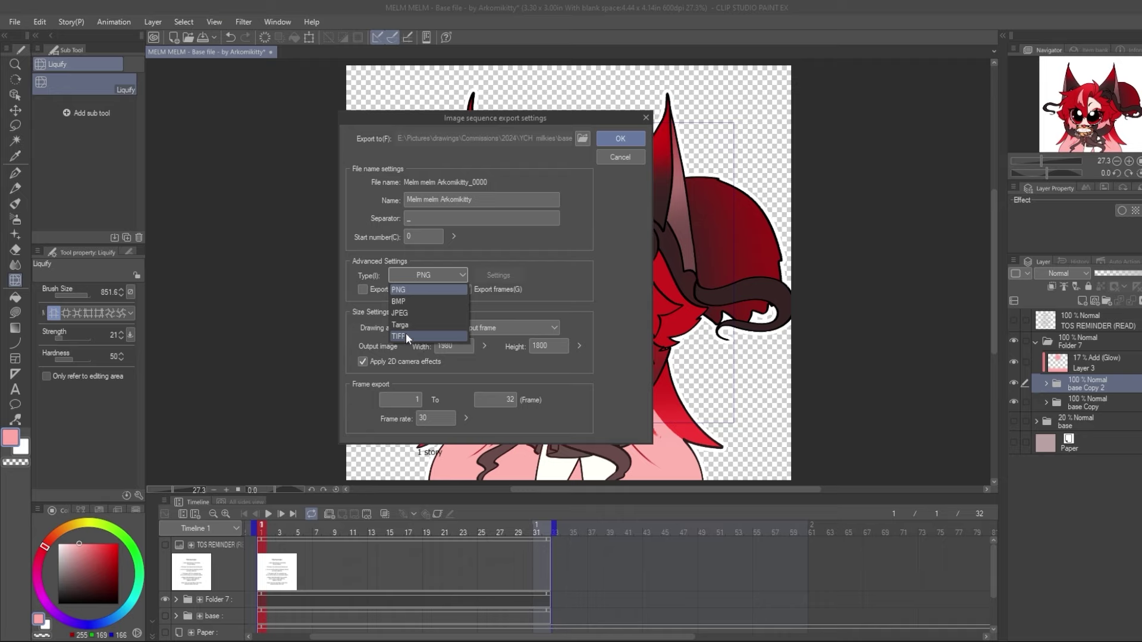
pyautogui.click(571, 264)
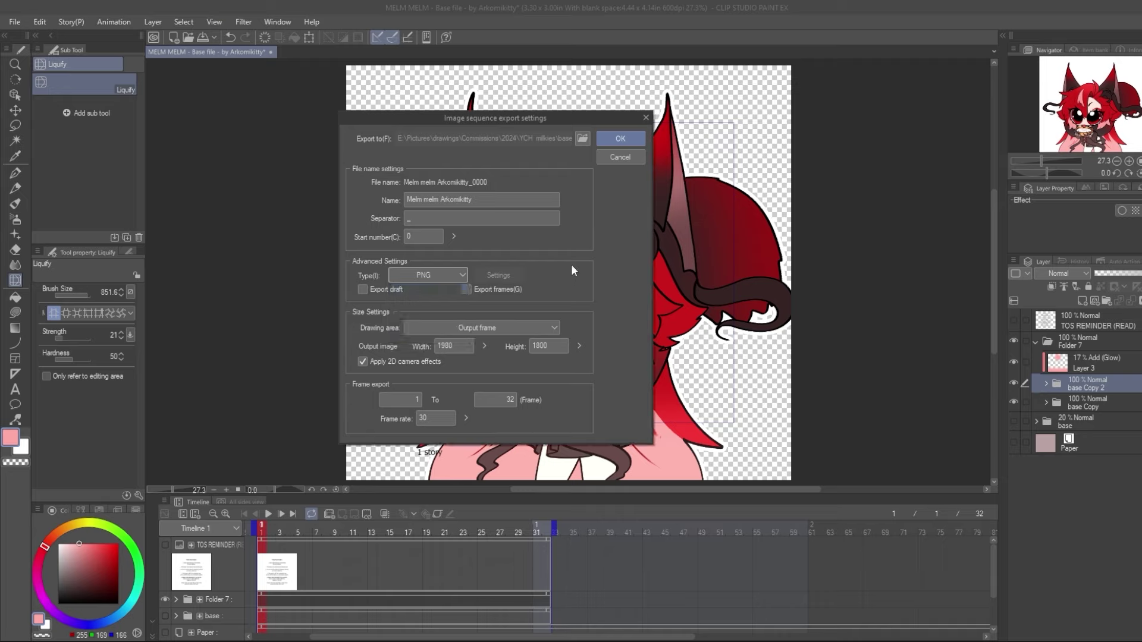
pyautogui.click(632, 139)
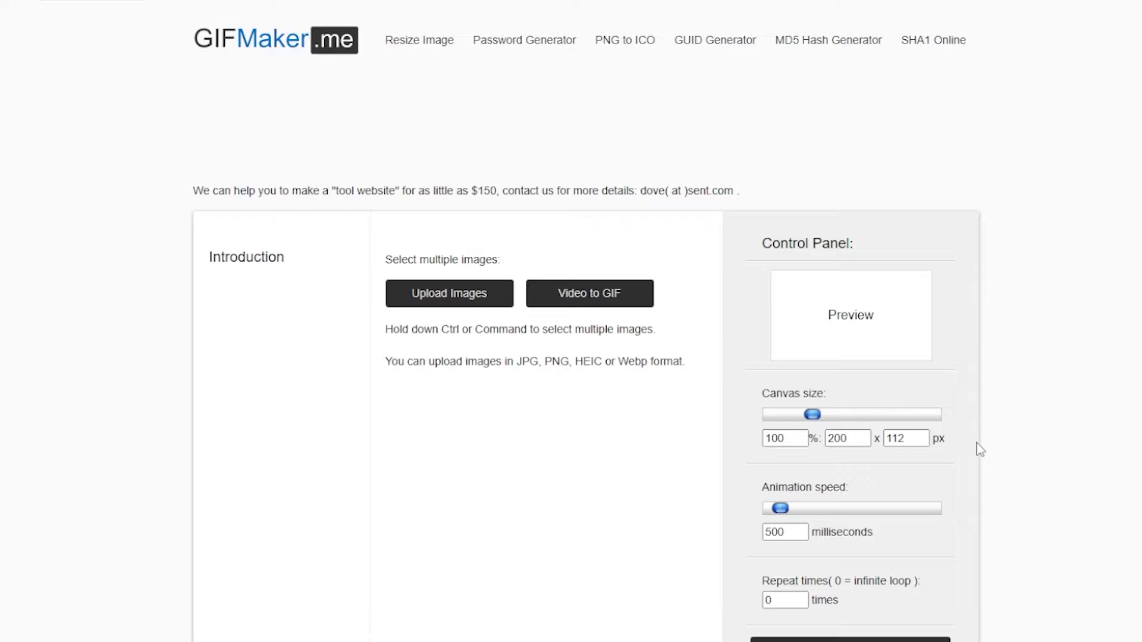
# Switch to GIFMaker.me, upload the 32 exported PNG frames, and set the animation speed to 30 milliseconds
pyautogui.click(500, 293)
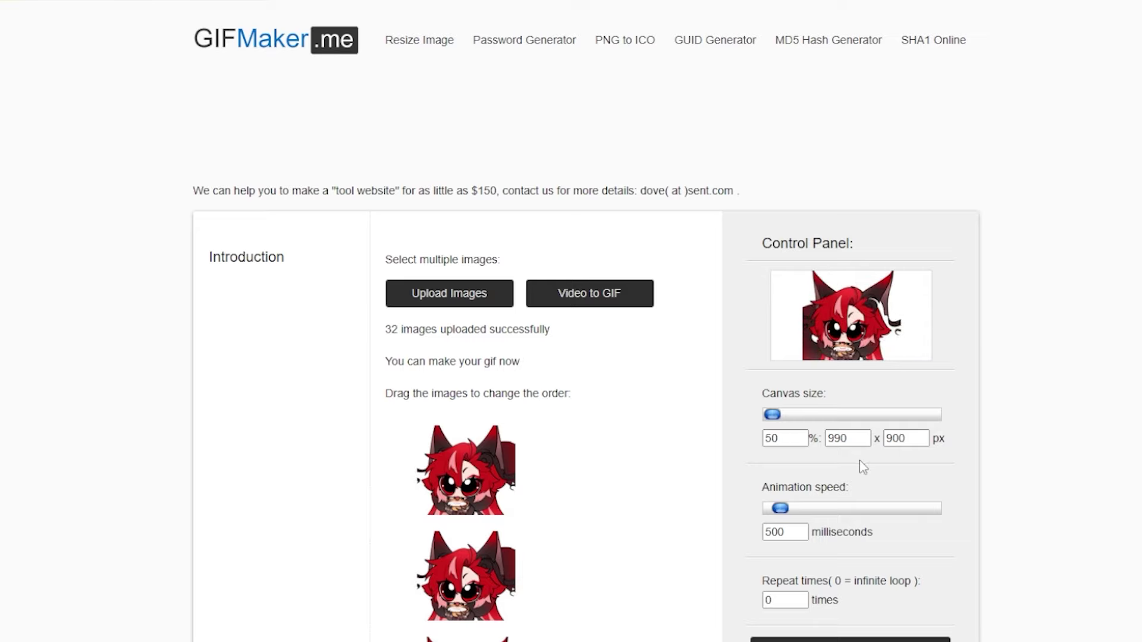
pyautogui.doubleClick(791, 530)
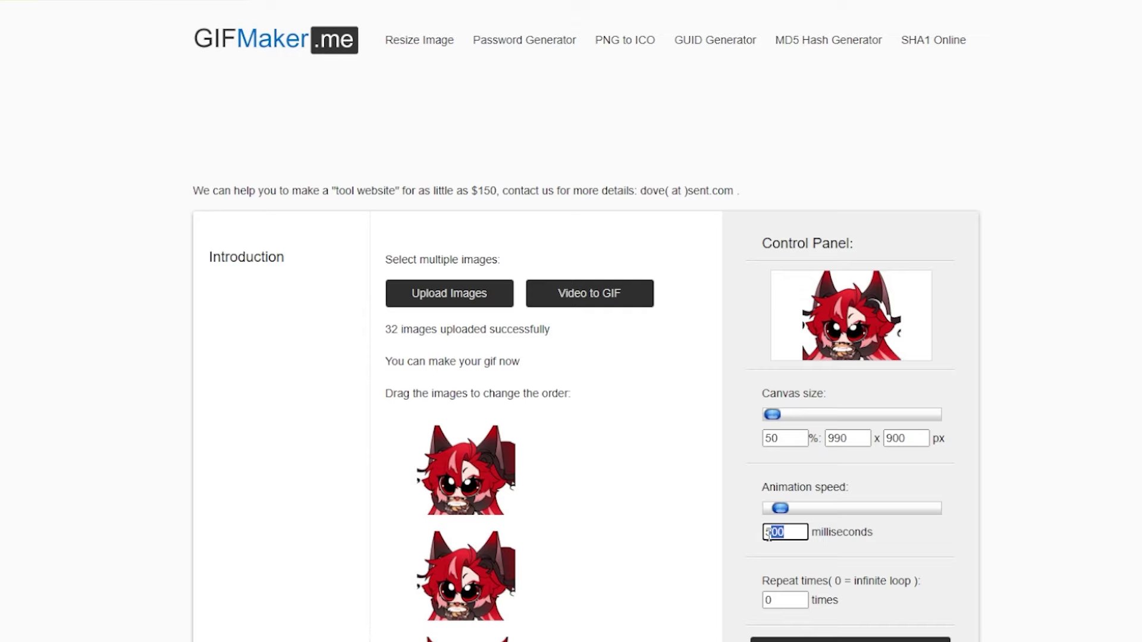
pyautogui.moveTo(818, 540); pyautogui.dragTo(865, 544)
pyautogui.click(792, 530)
pyautogui.moveTo(793, 530); pyautogui.dragTo(747, 538)
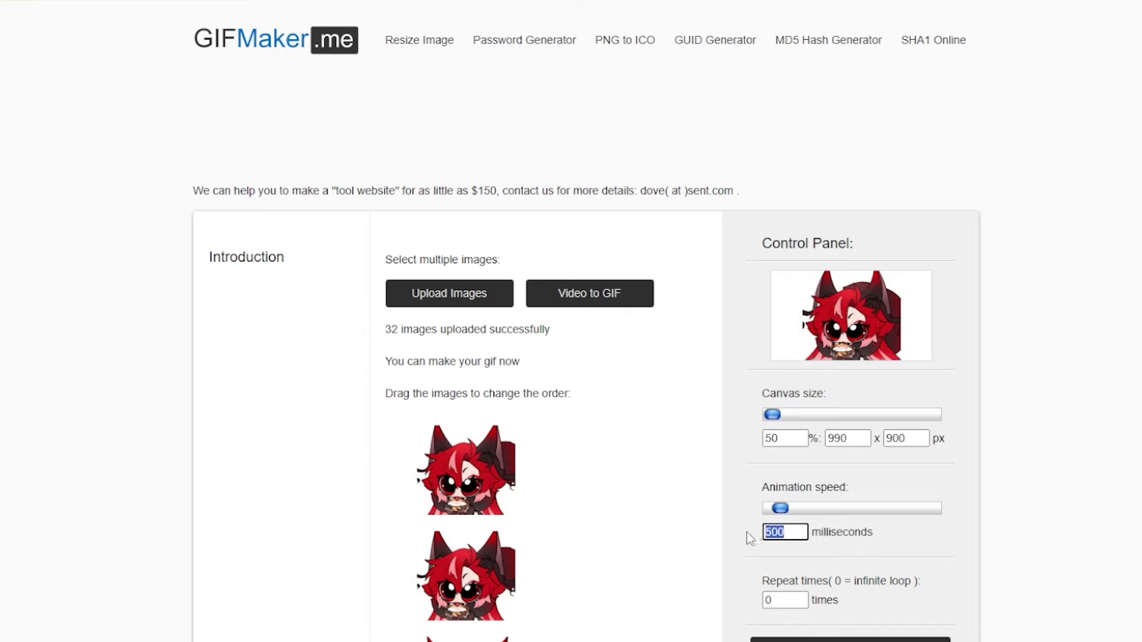
pyautogui.write('30')
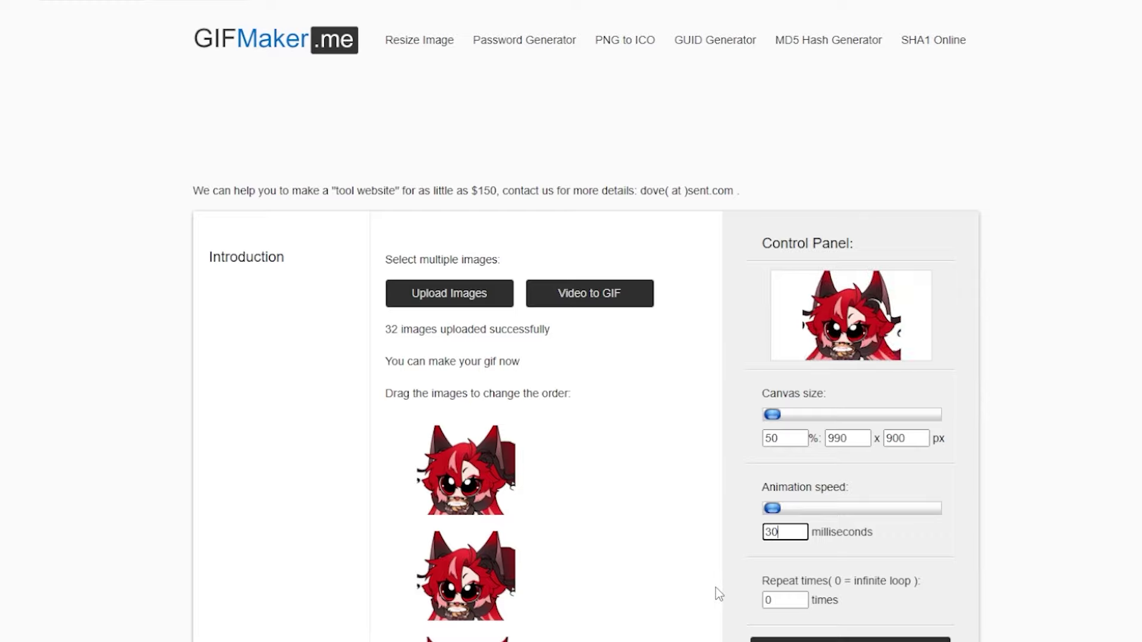
pyautogui.click(965, 363)
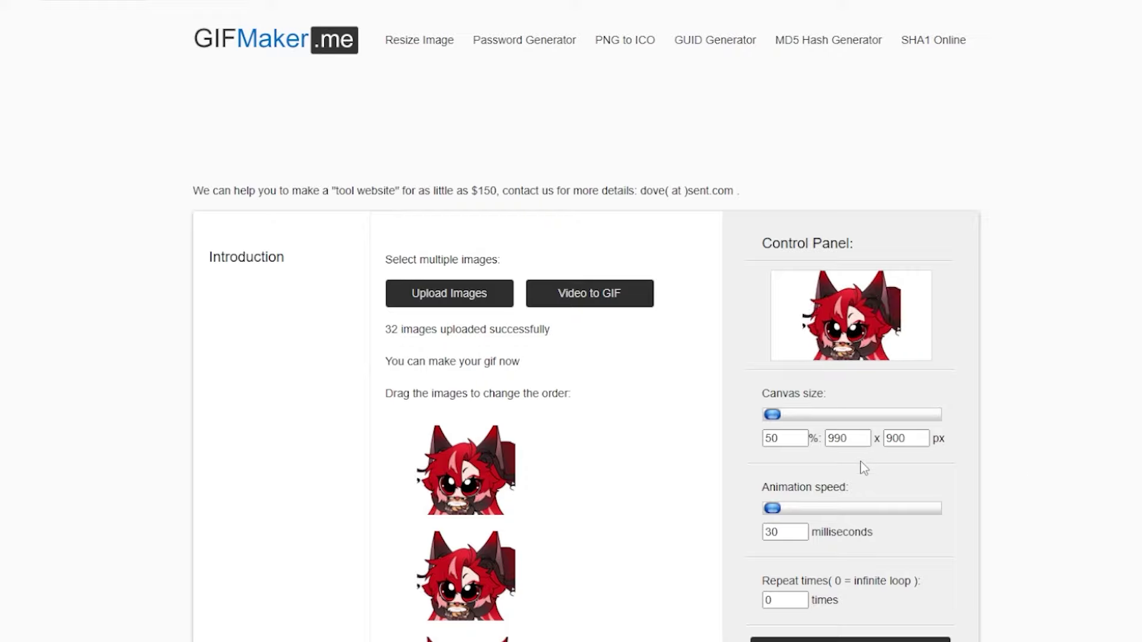
# Set the canvas width to 900 px and create the GIF animation from the uploaded frames
pyautogui.click(836, 439)
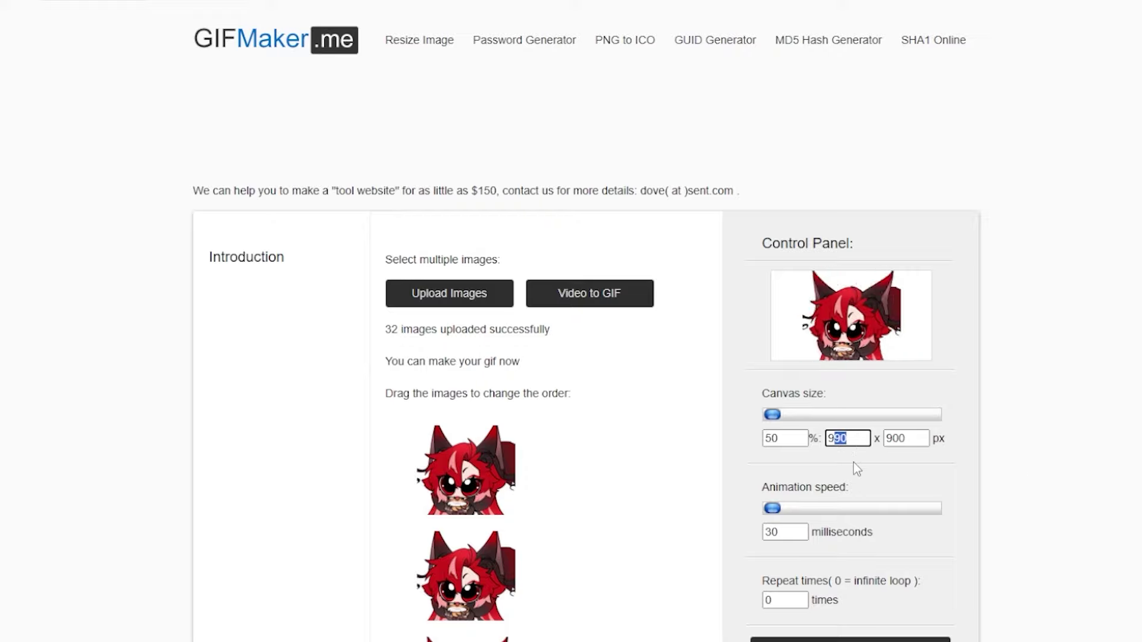
pyautogui.click(844, 438)
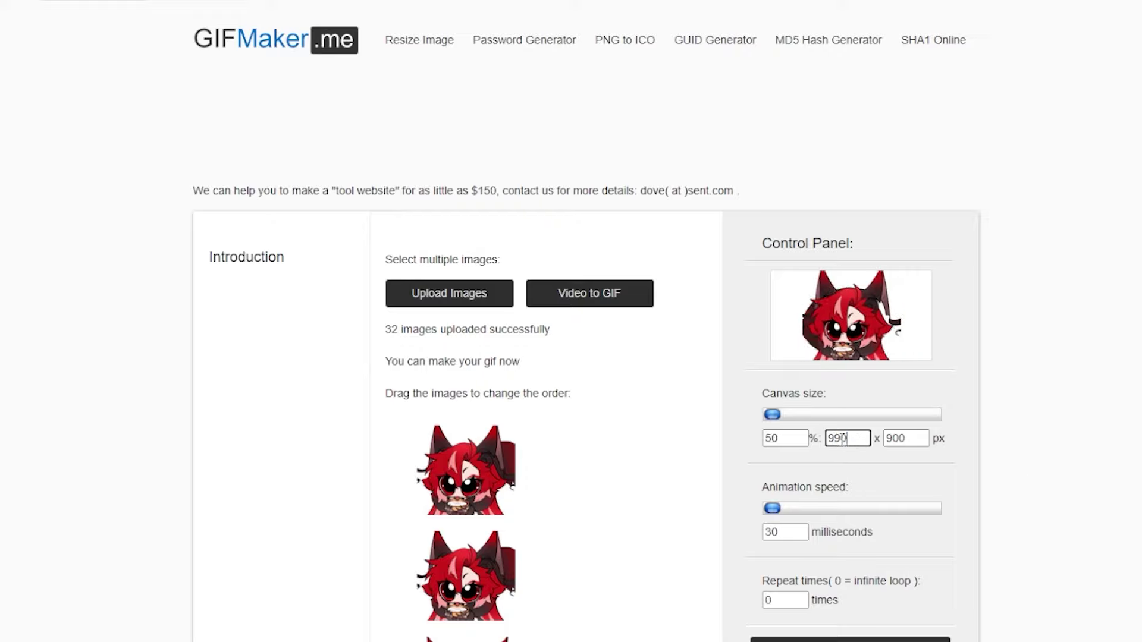
pyautogui.moveTo(836, 439); pyautogui.dragTo(874, 438)
pyautogui.click(1017, 534)
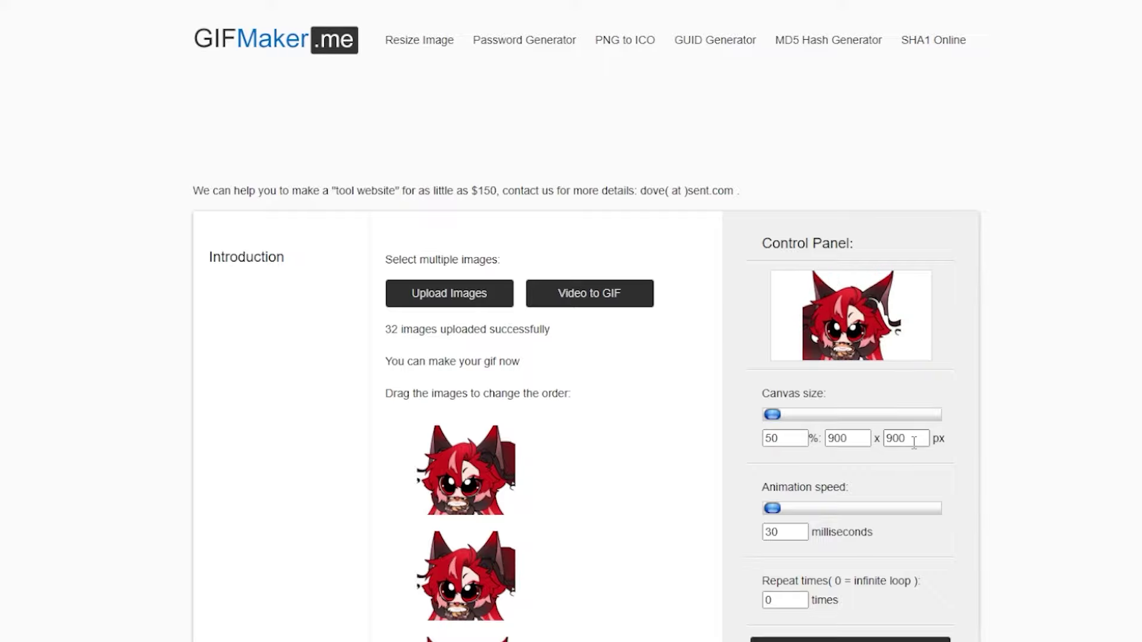
pyautogui.scroll(-7, 883, 222)
pyautogui.scroll(5, 1106, 547)
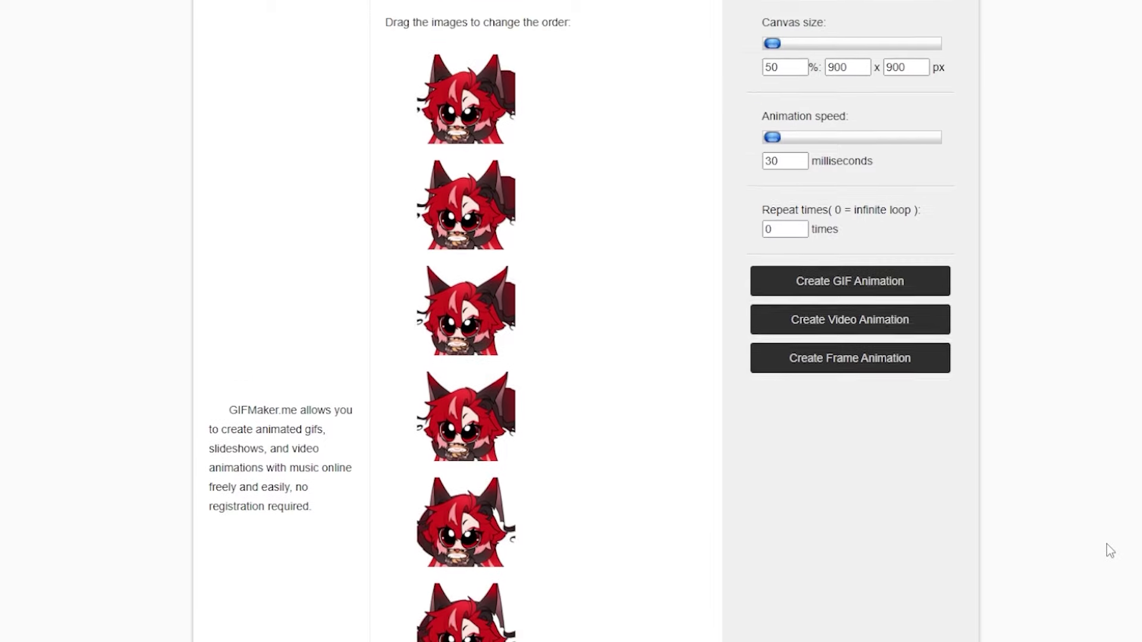
pyautogui.scroll(-5, 976, 586)
pyautogui.scroll(-1, 1035, 628)
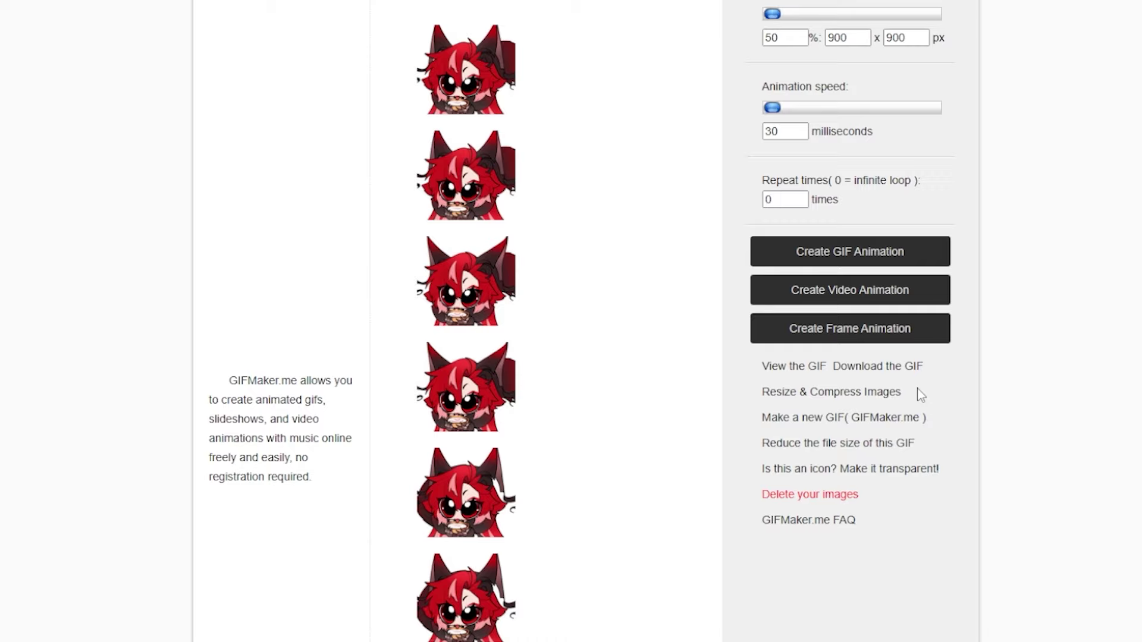
# View the created GIF at full size, return briefly to the maker page, and reopen the GIF view
pyautogui.click(776, 369)
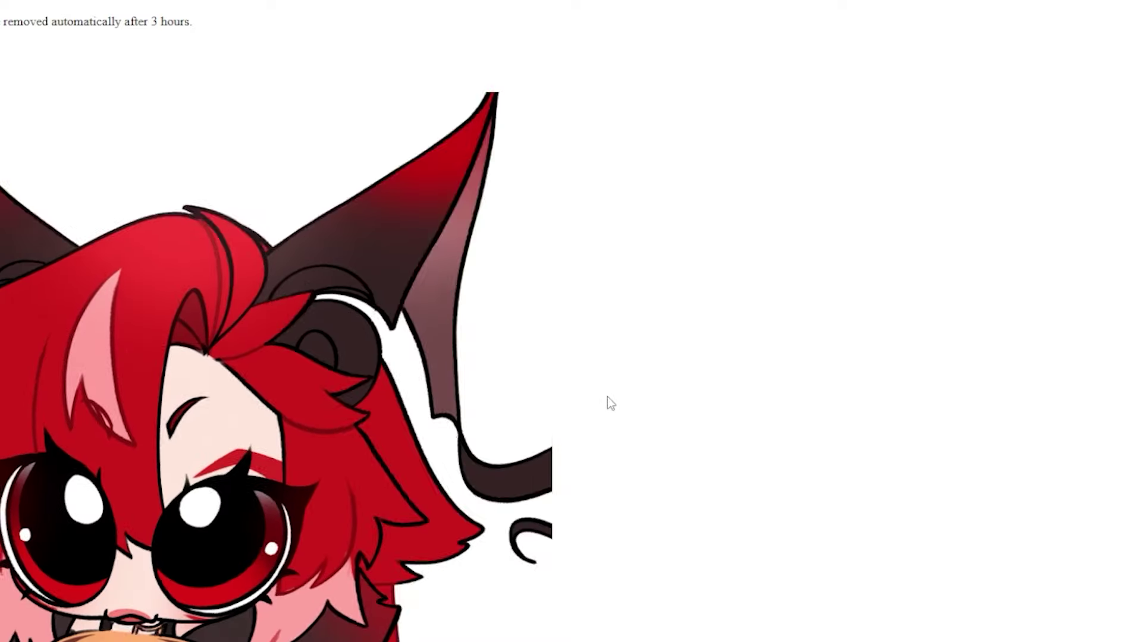
pyautogui.scroll(-3, 607, 402)
pyautogui.scroll(1, 171, 270)
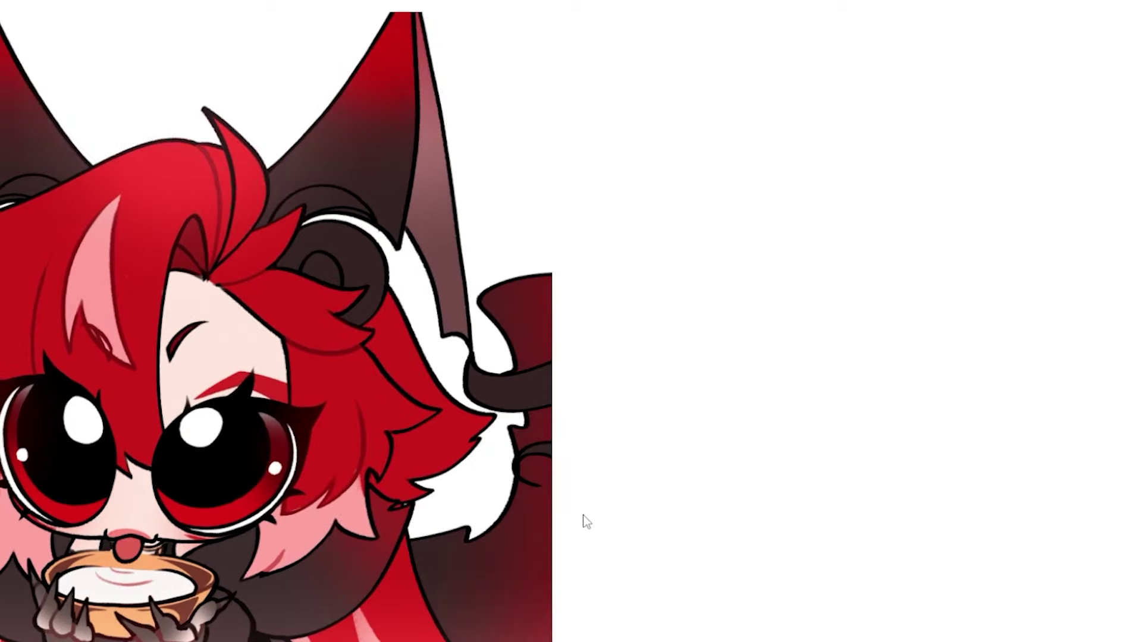
pyautogui.hotkey('alt', 'Left')
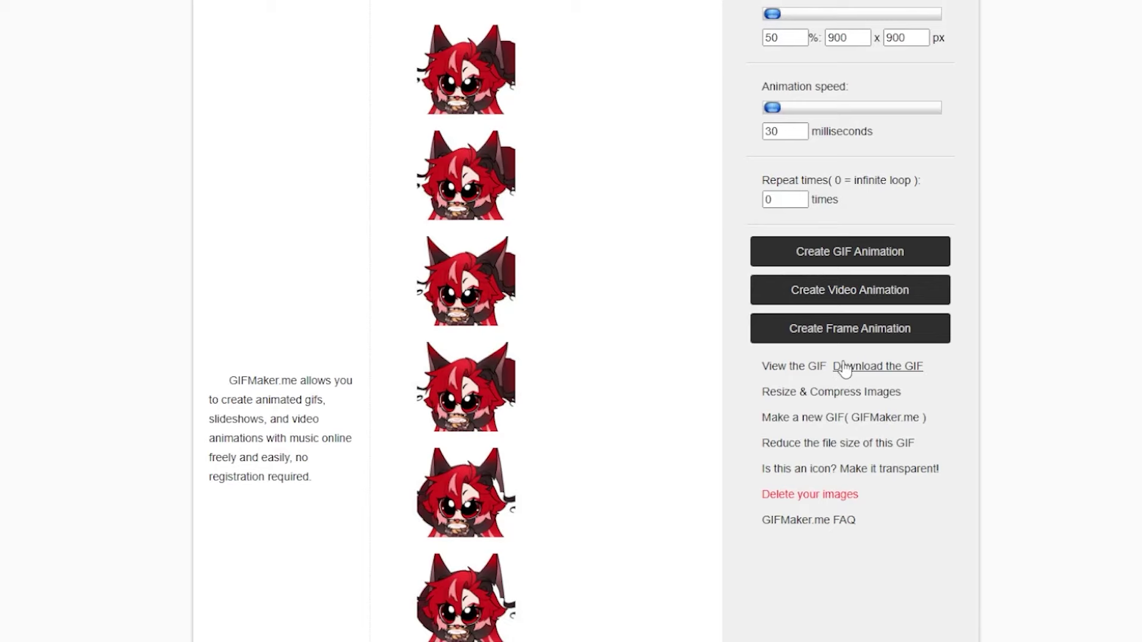
pyautogui.hotkey('alt', 'Right')
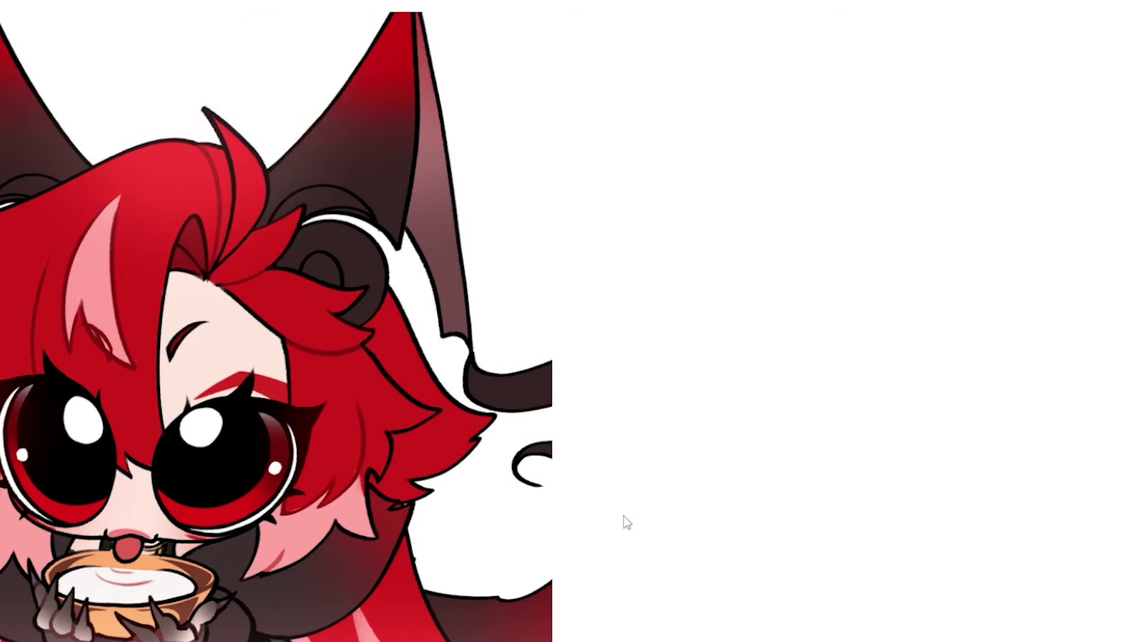